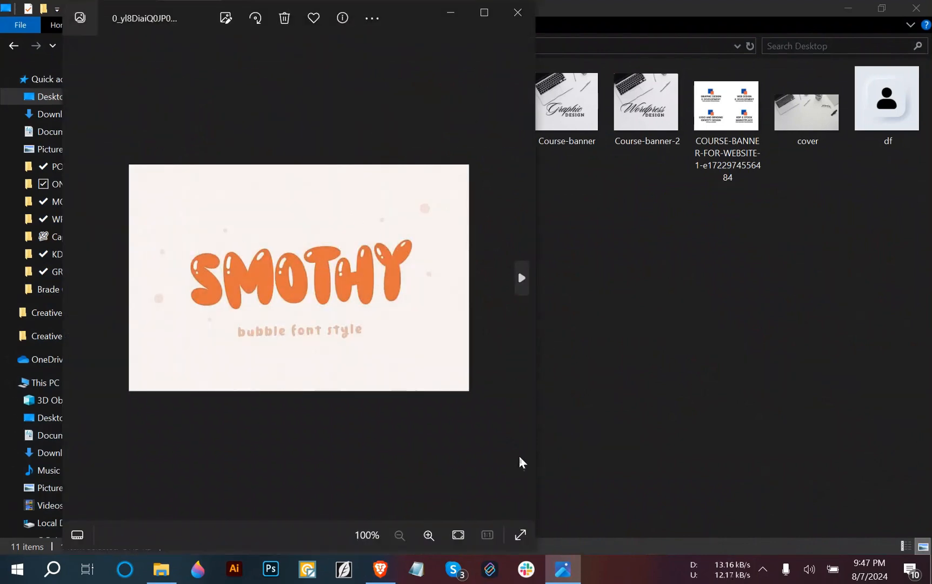
- Close the image preview, switch to the Google Meet call in Brave and share the entire screen, hiding the sharing notice
{"action": "left_click", "coordinate": [518, 12]}
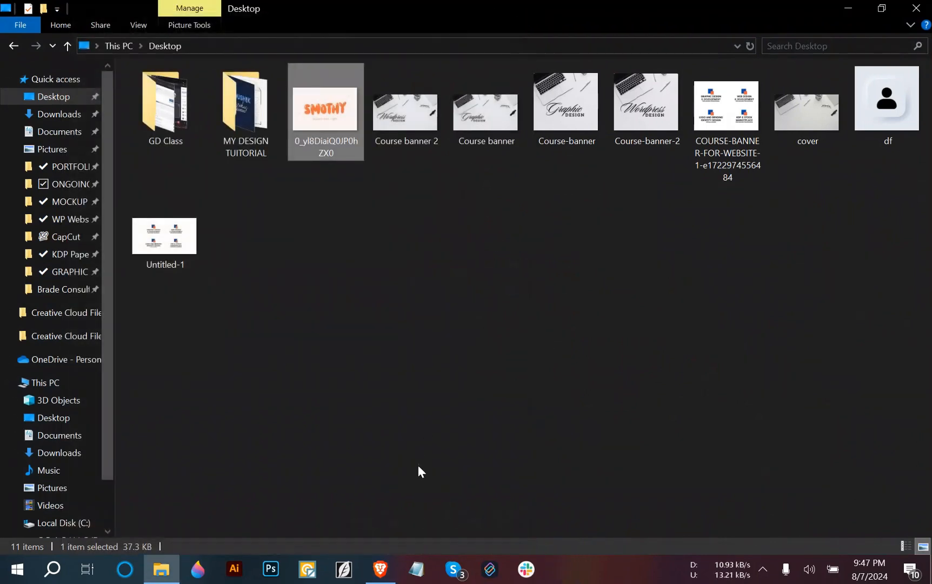
{"action": "left_click", "coordinate": [377, 582]}
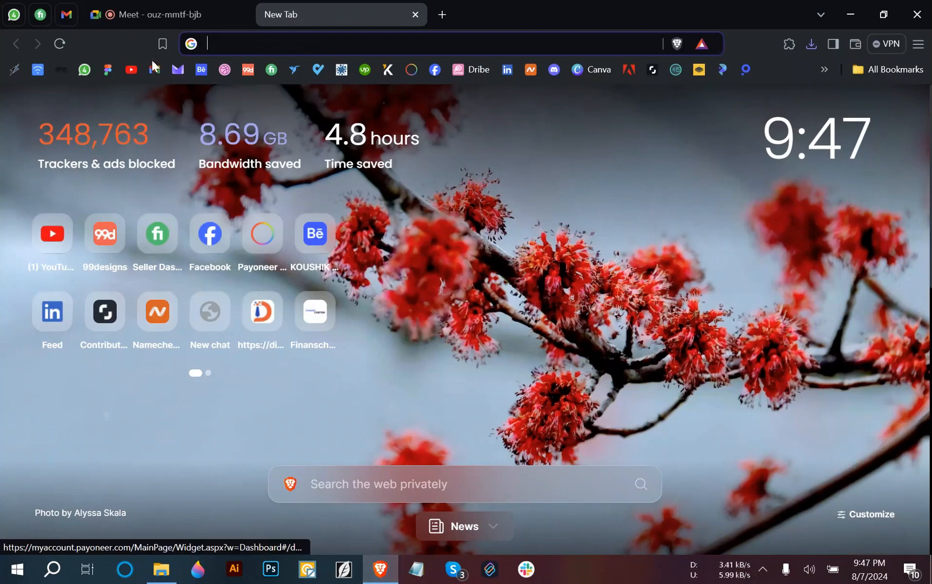
{"action": "left_click", "coordinate": [146, 14]}
{"action": "left_click", "coordinate": [498, 524]}
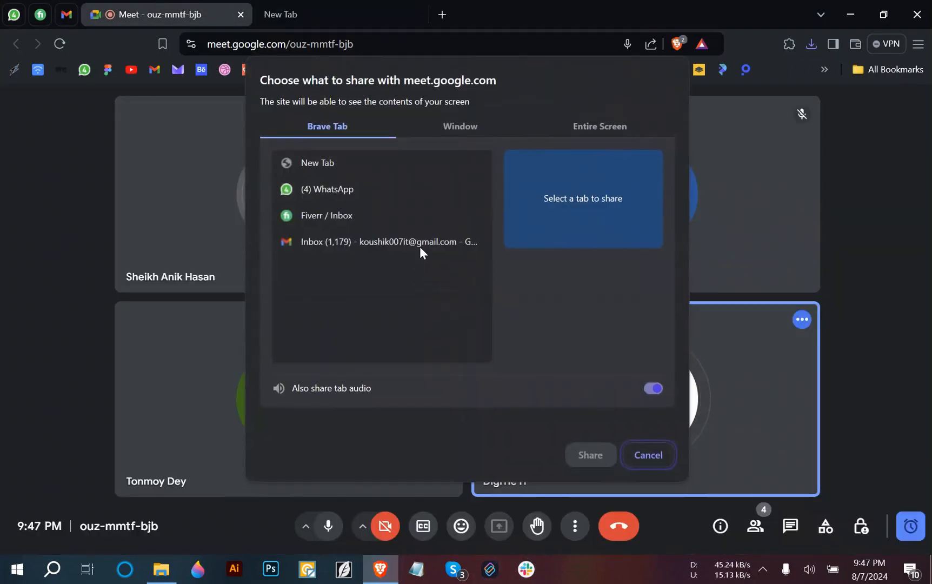
{"action": "left_click", "coordinate": [603, 126]}
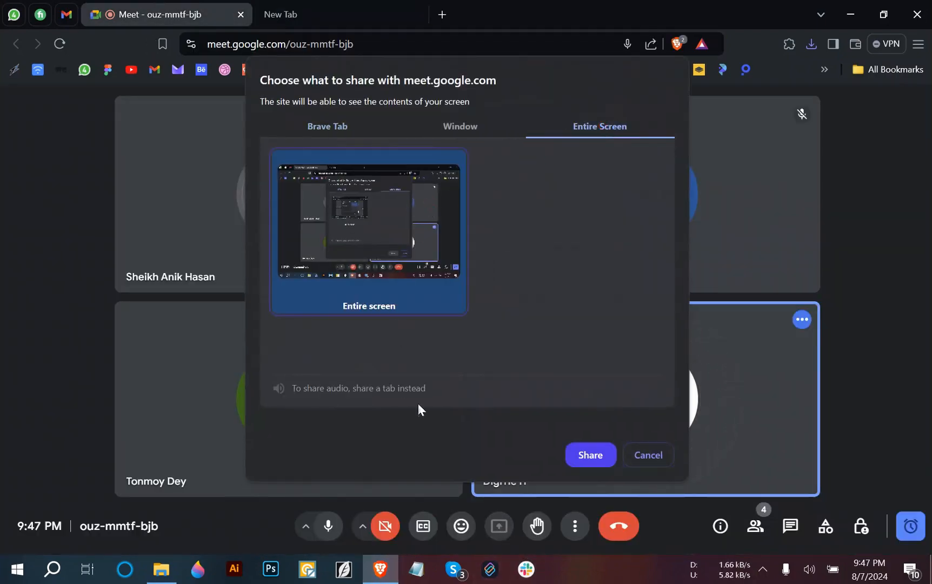
{"action": "left_click", "coordinate": [590, 455]}
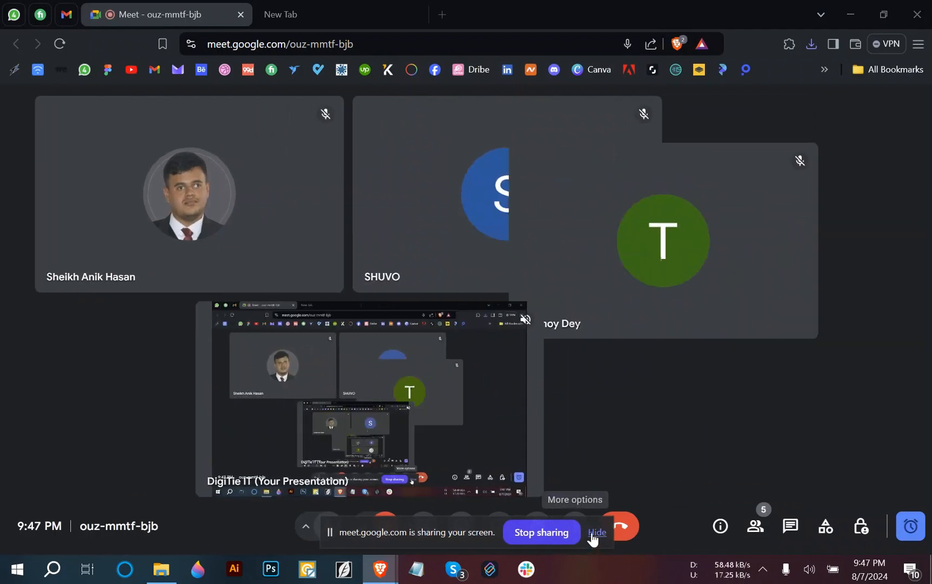
{"action": "left_click", "coordinate": [595, 534]}
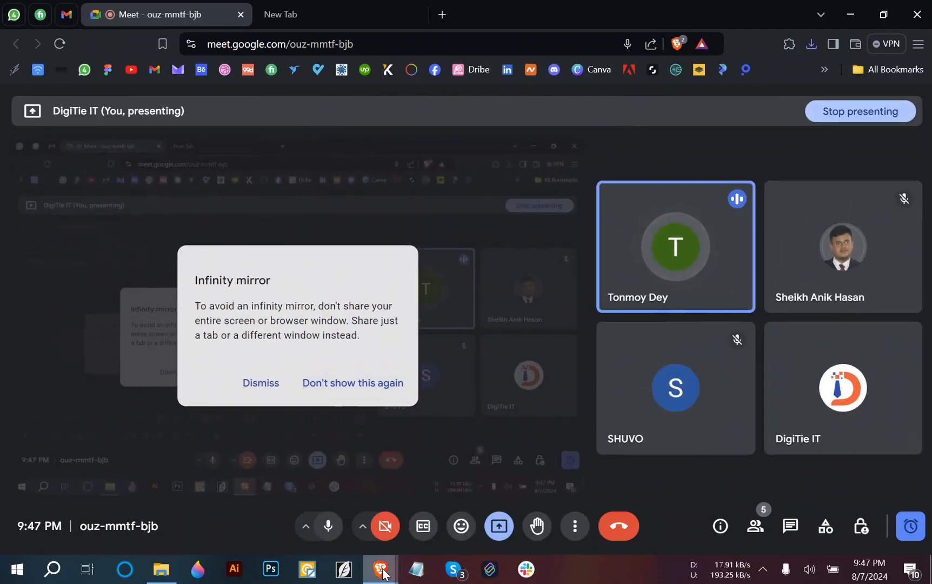
- Open the orange SMOTHY bubble-font image from the Desktop folder in File Explorer and examine its lettering
{"action": "left_click", "coordinate": [161, 569]}
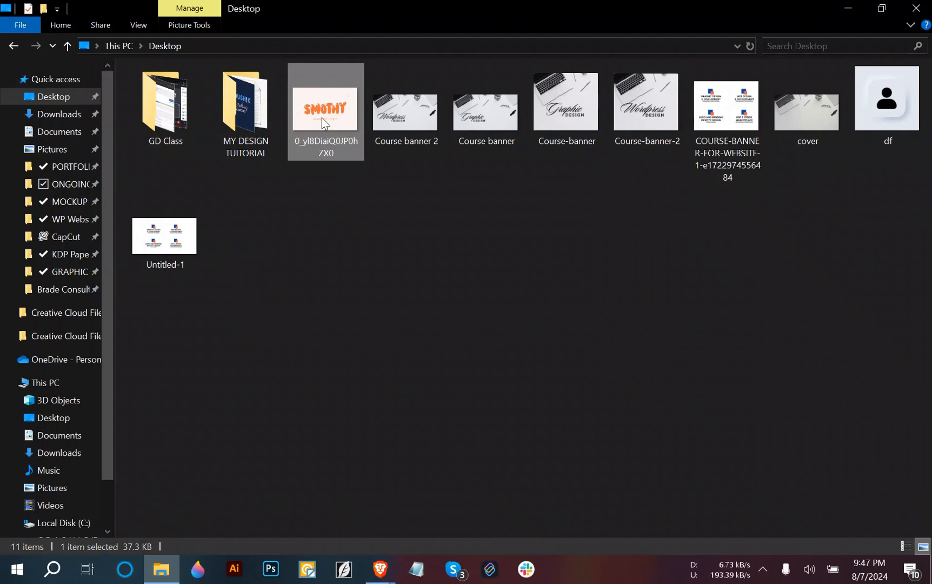
{"action": "double_click", "coordinate": [323, 122]}
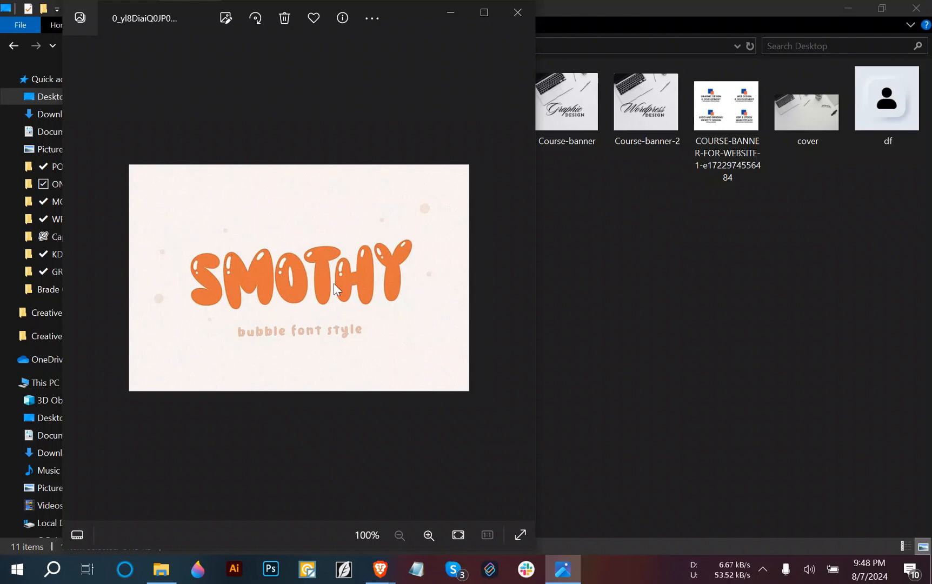
{"action": "mouse_move", "coordinate": [379, 573]}
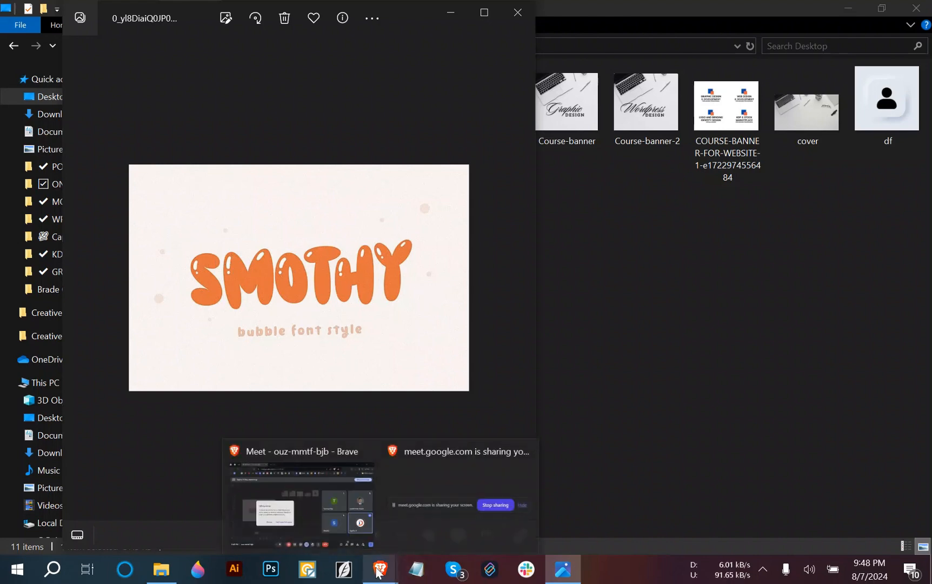
{"action": "left_click", "coordinate": [330, 518]}
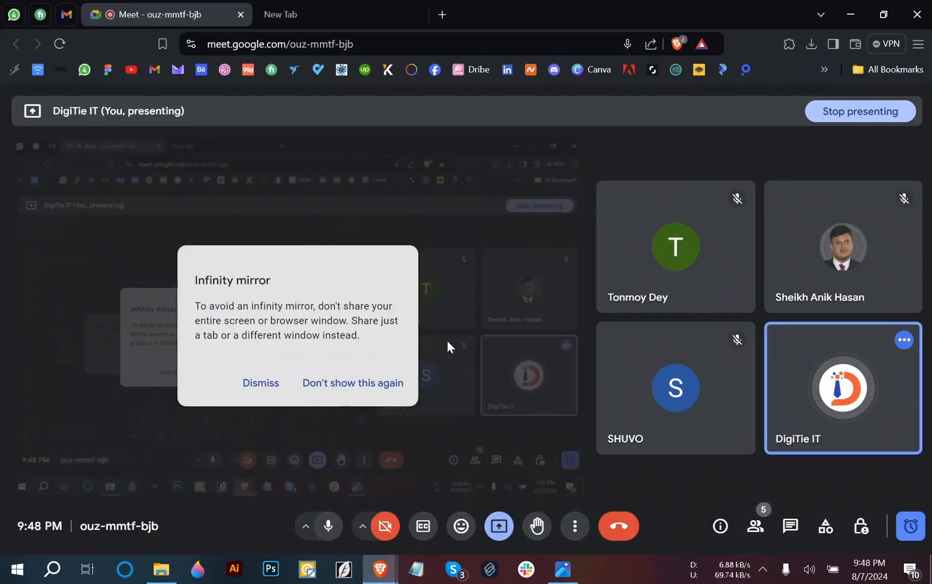
{"action": "left_click", "coordinate": [351, 10]}
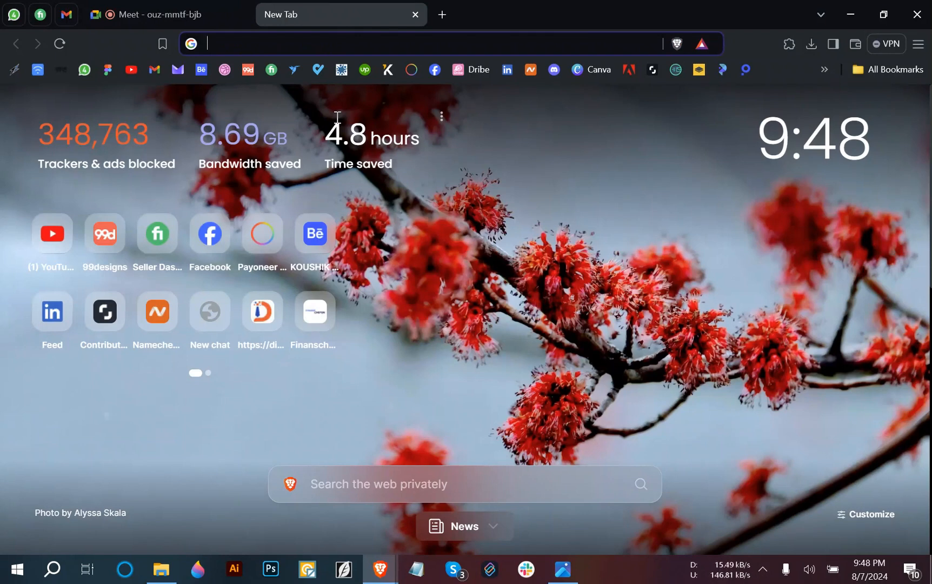
{"action": "left_click", "coordinate": [563, 569]}
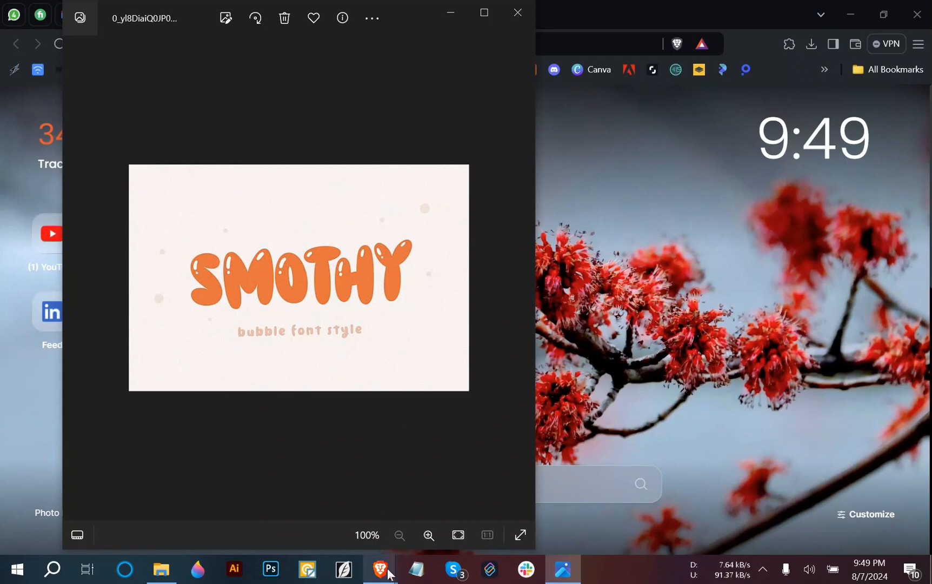
- Switch to the new tab in Brave and search Google for "font finder"
{"action": "mouse_move", "coordinate": [386, 581]}
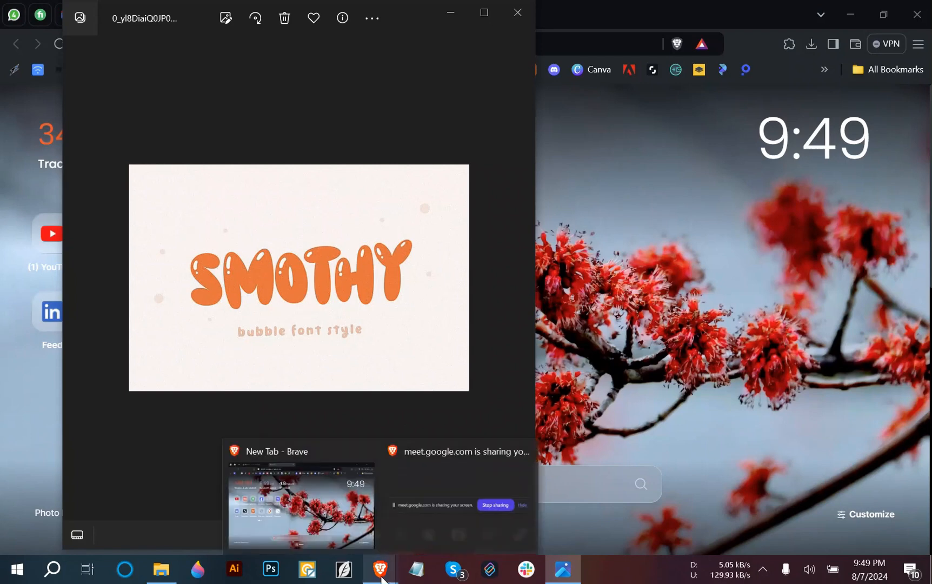
{"action": "left_click", "coordinate": [325, 514]}
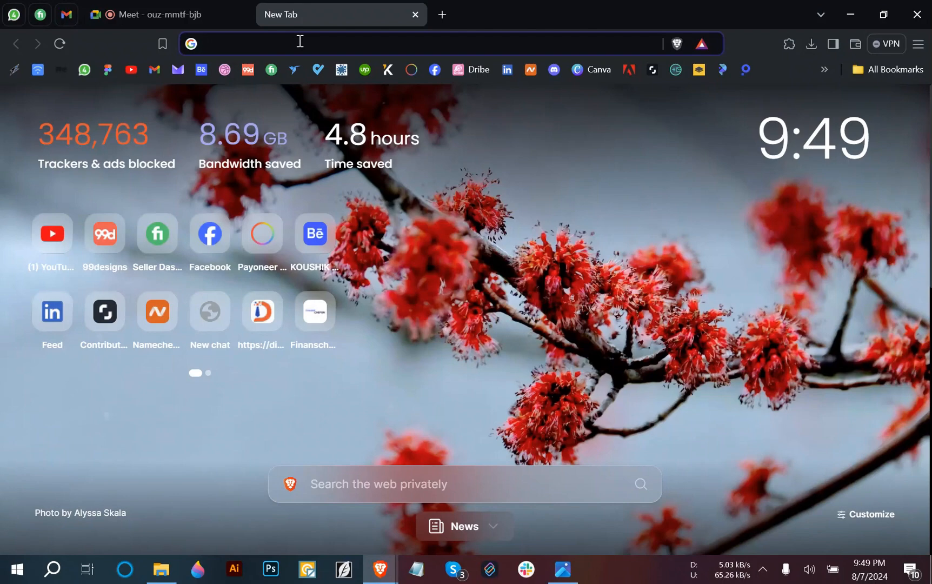
{"action": "type", "text": "fo"}
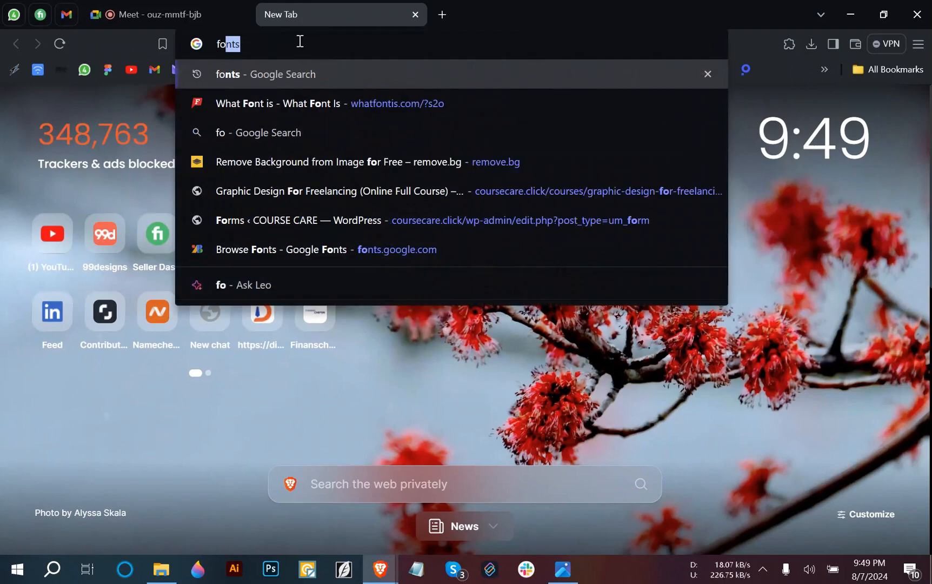
{"action": "type", "text": "nt "}
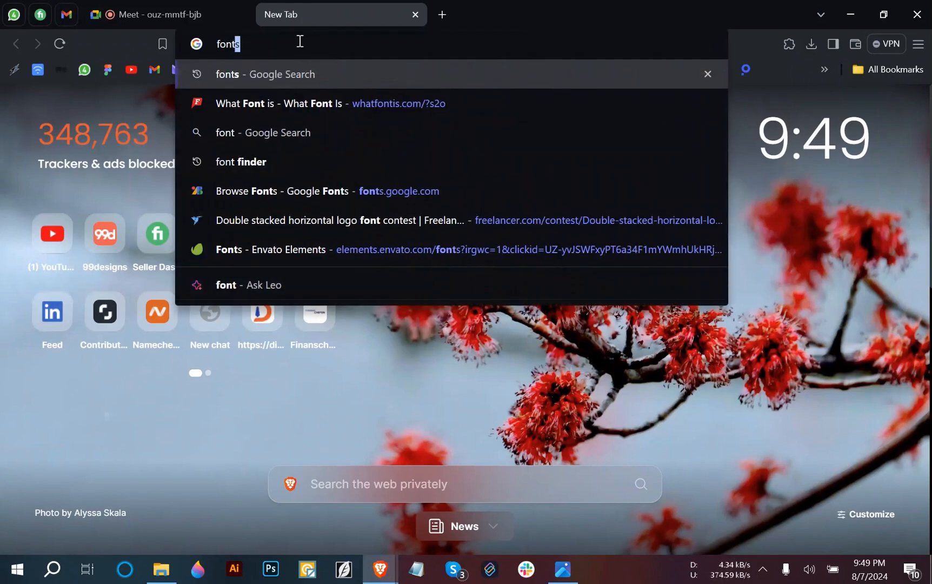
{"action": "type", "text": "finder&oq=font+finder&gs_lcrp=EgZjaHJvbWUqBggAEEUYOzIGCAA..."}
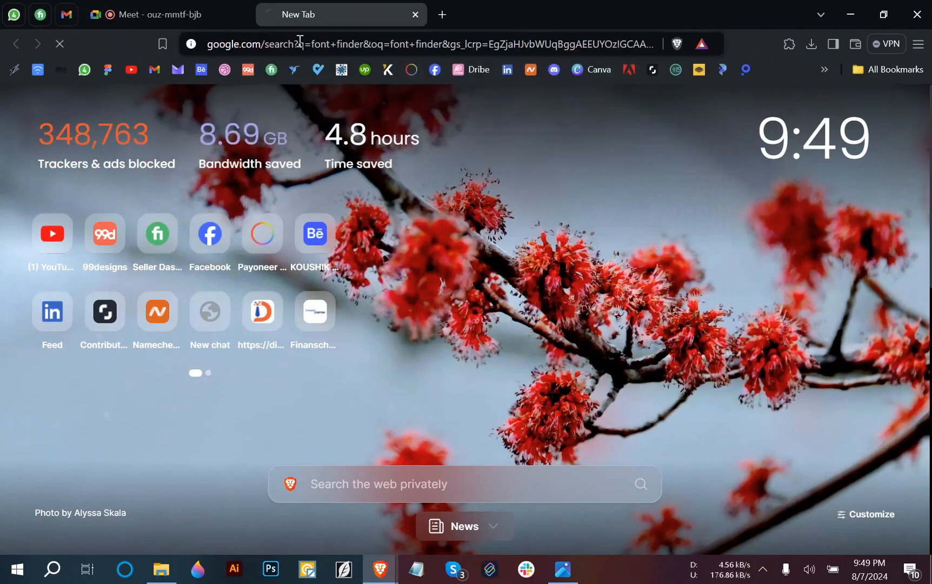
{"action": "key", "text": "Return"}
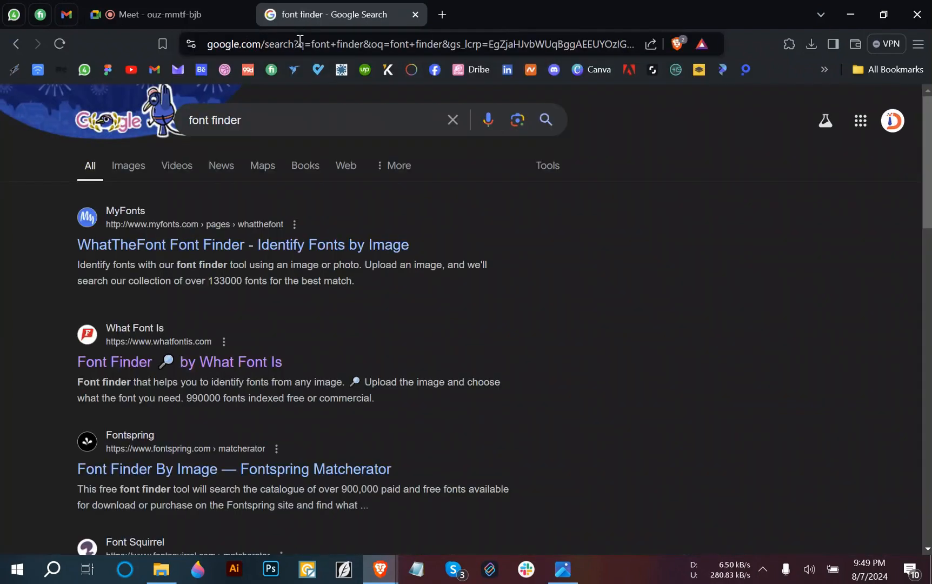
- Open the Font Squirrel Matcherator search result in a new tab and switch to it
{"action": "scroll", "coordinate": [245, 254], "scroll_direction": "down", "scroll_amount": 4}
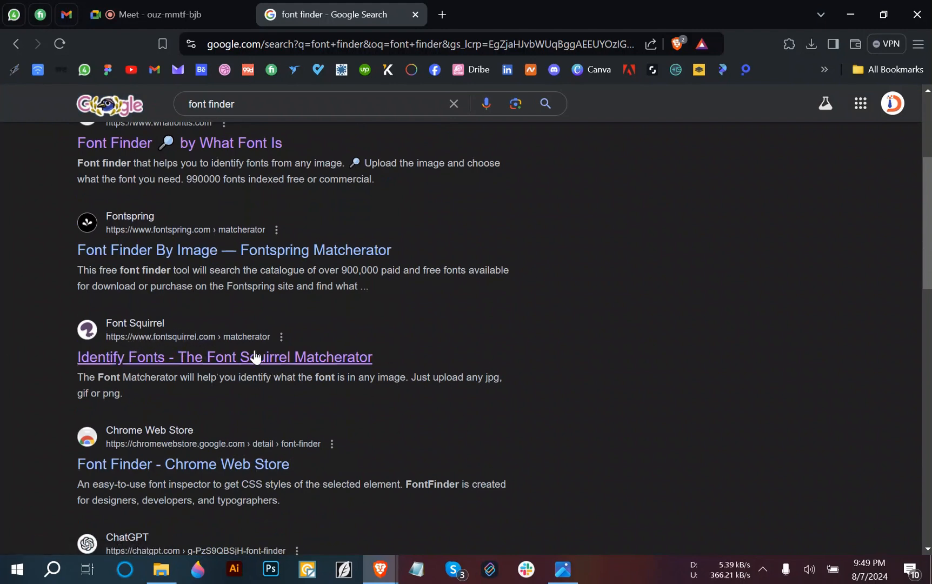
{"action": "scroll", "coordinate": [196, 370], "scroll_direction": "up", "scroll_amount": 1}
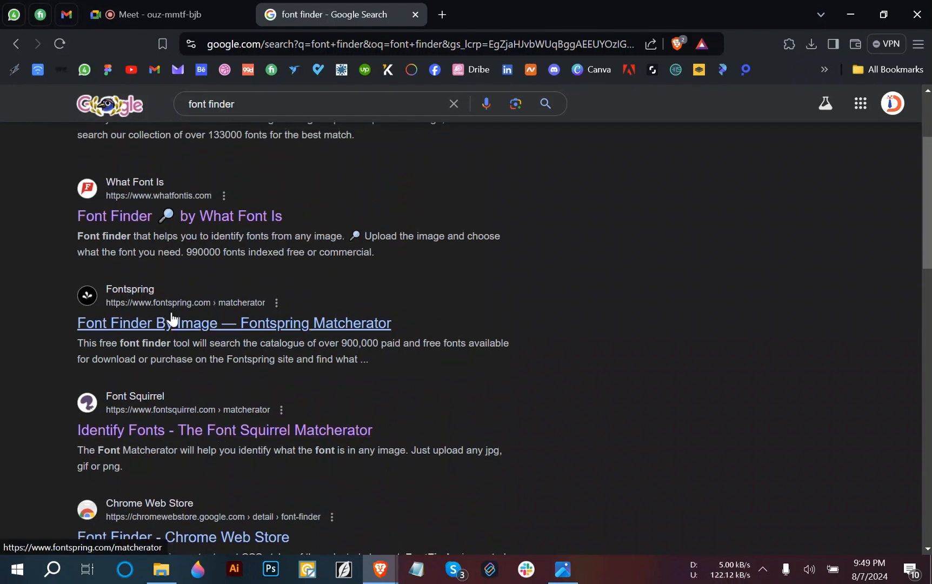
{"action": "scroll", "coordinate": [183, 312], "scroll_direction": "up", "scroll_amount": 2}
{"action": "scroll", "coordinate": [211, 366], "scroll_direction": "down", "scroll_amount": 1}
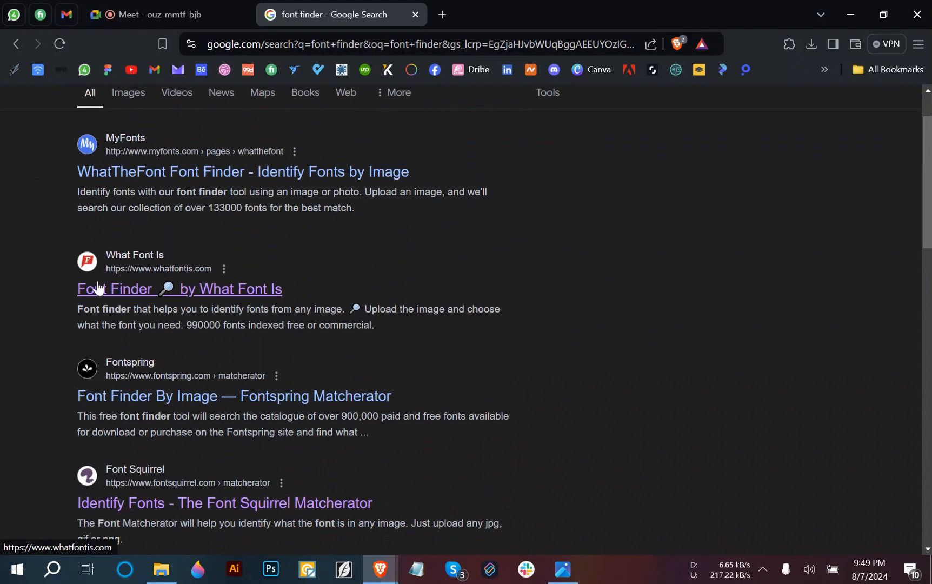
{"action": "scroll", "coordinate": [173, 303], "scroll_direction": "down", "scroll_amount": 3}
{"action": "right_click", "coordinate": [231, 289]}
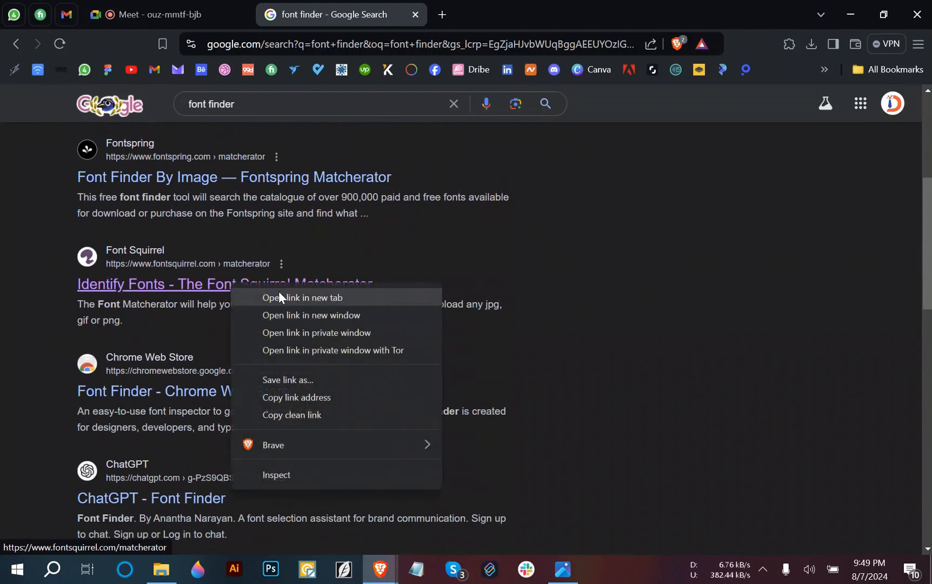
{"action": "left_click", "coordinate": [287, 296]}
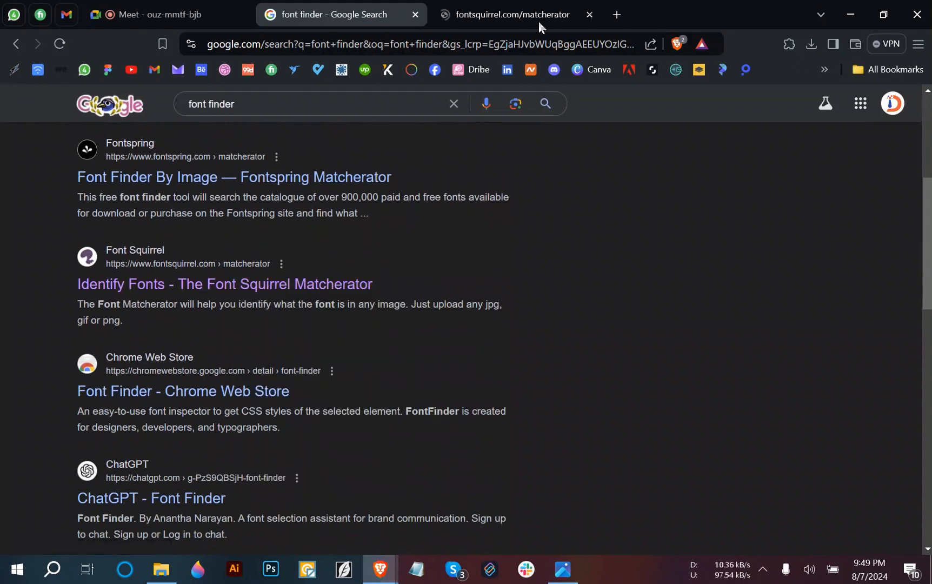
{"action": "left_click", "coordinate": [539, 8]}
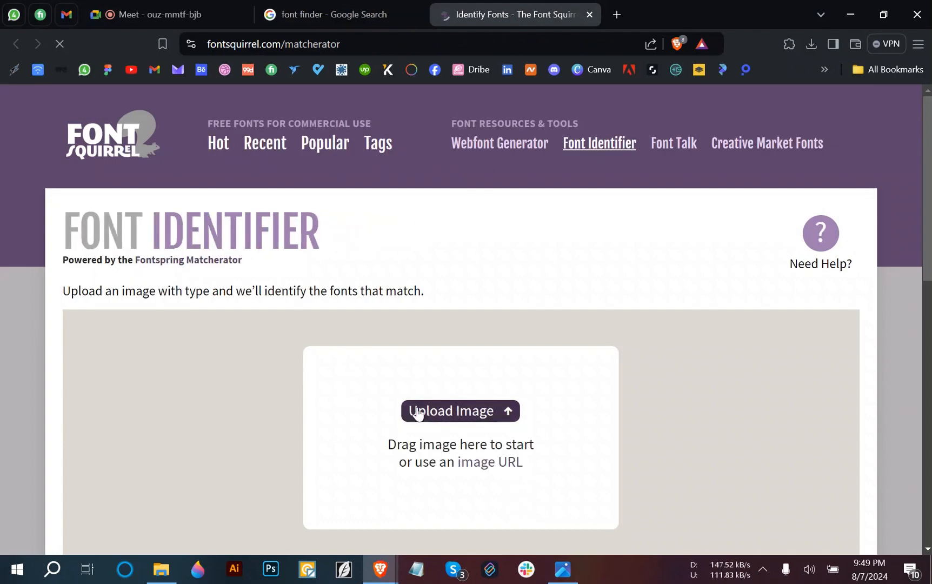
- Upload the SMOTHY image 0_yl8DiaiQ0JP0hZX0 from the Desktop folder to the font identifier
{"action": "left_click", "coordinate": [462, 413]}
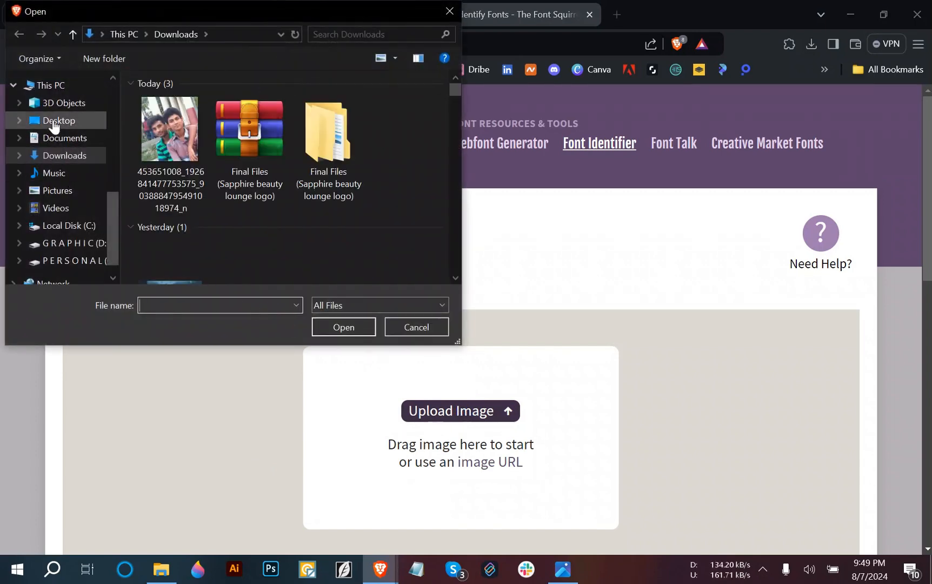
{"action": "left_click", "coordinate": [54, 123]}
{"action": "scroll", "coordinate": [367, 249], "scroll_direction": "down", "scroll_amount": 2}
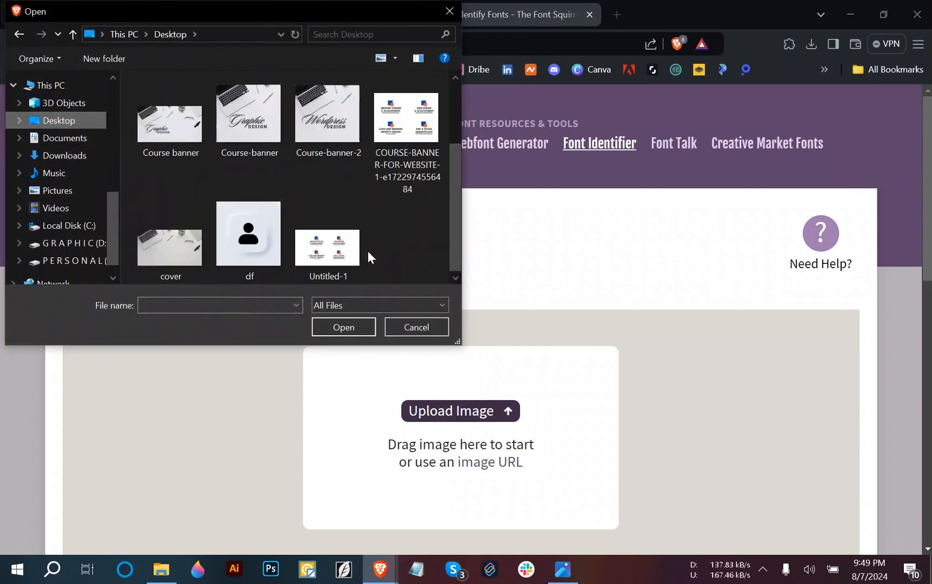
{"action": "scroll", "coordinate": [368, 265], "scroll_direction": "up", "scroll_amount": 3}
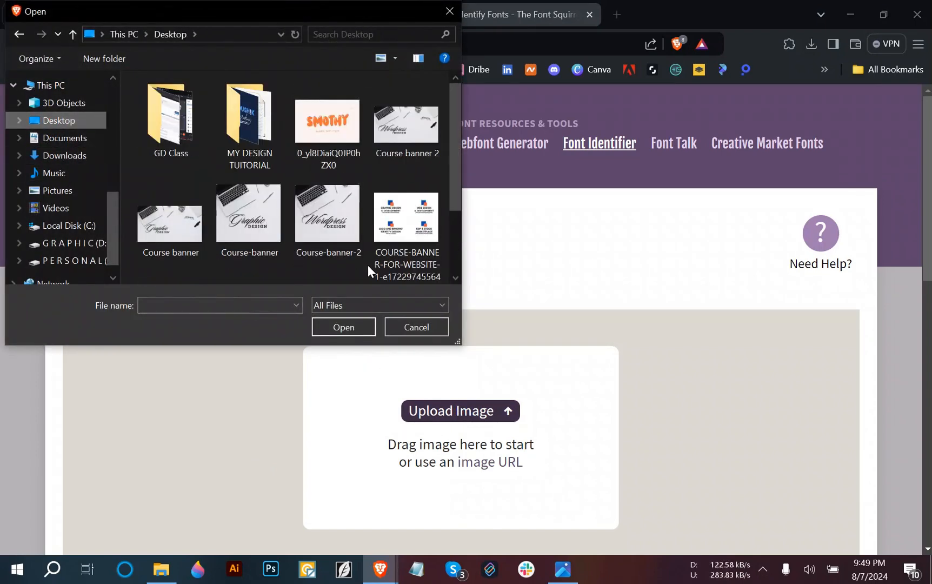
{"action": "left_click", "coordinate": [350, 142]}
{"action": "left_click", "coordinate": [351, 327]}
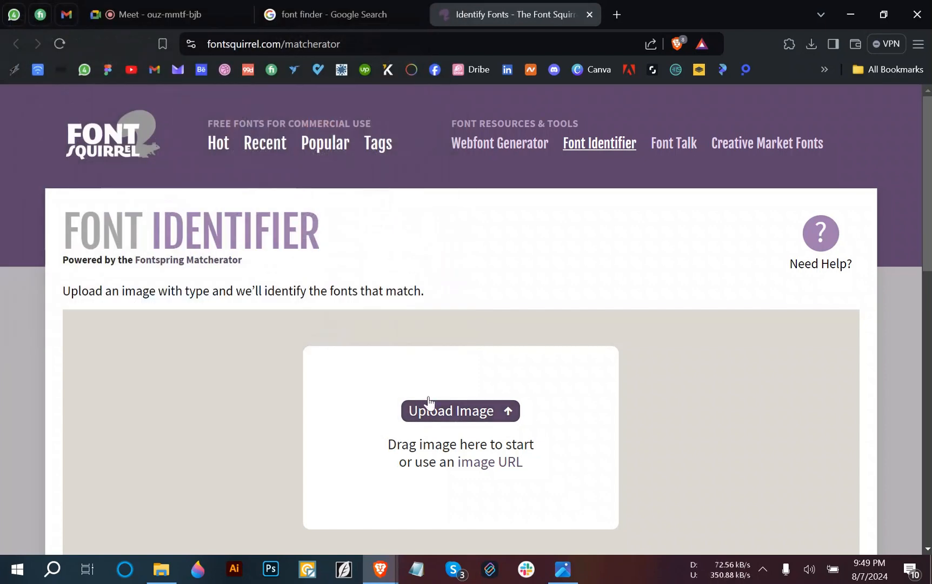
- Crop the selection tightly above and below the word SMOTHY, excluding the "bubble font style" subtitle
{"action": "scroll", "coordinate": [472, 487], "scroll_direction": "down", "scroll_amount": 4}
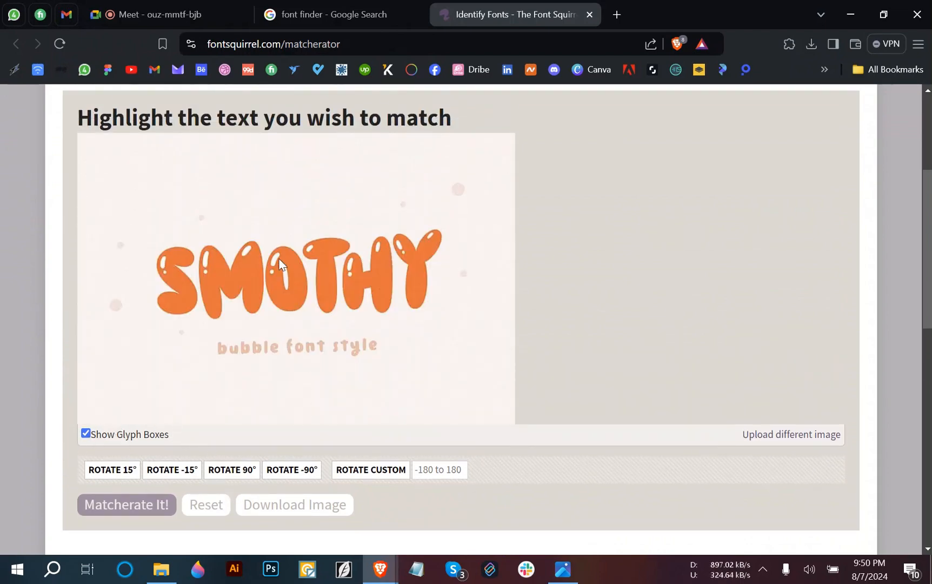
{"action": "left_click", "coordinate": [291, 268]}
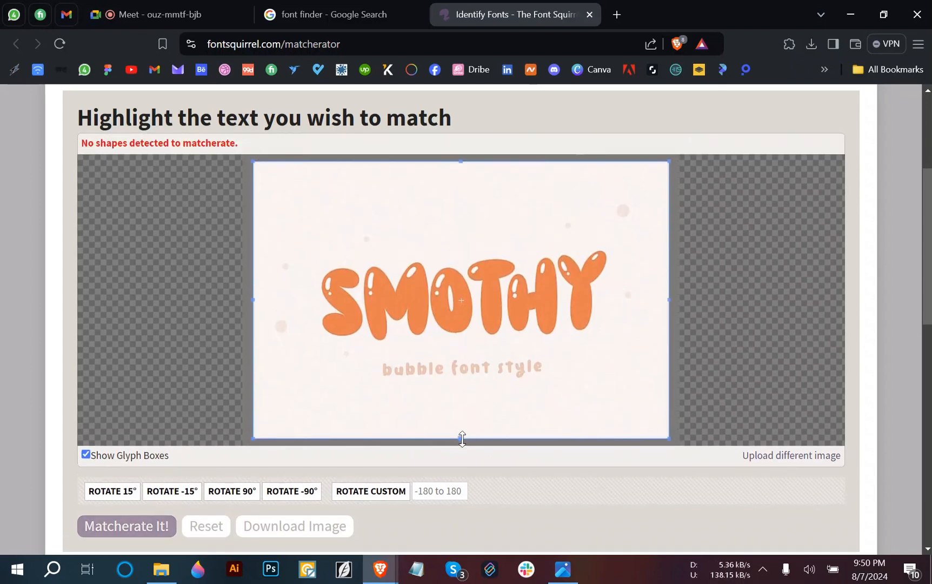
{"action": "left_click_drag", "start_coordinate": [462, 436], "coordinate": [468, 353]}
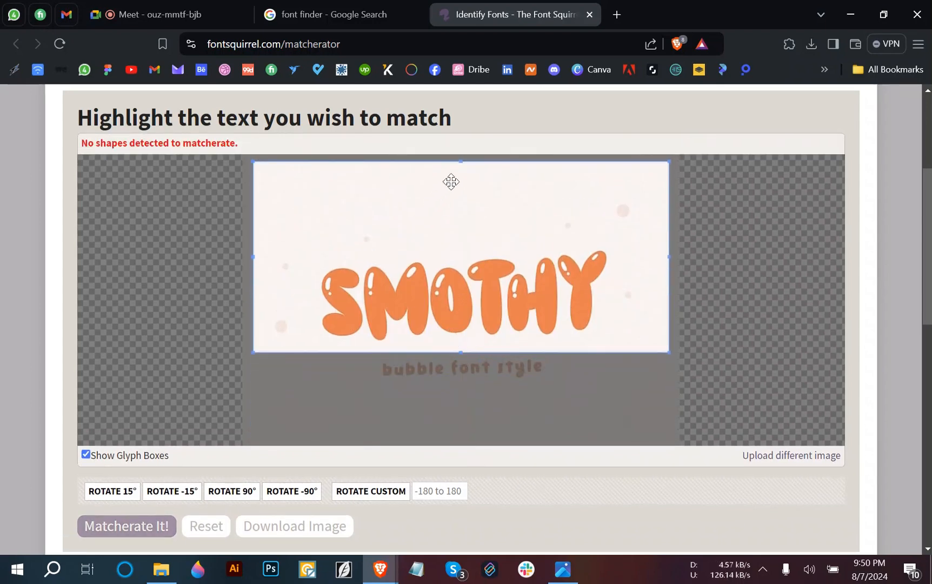
{"action": "left_click_drag", "start_coordinate": [462, 139], "coordinate": [461, 217]}
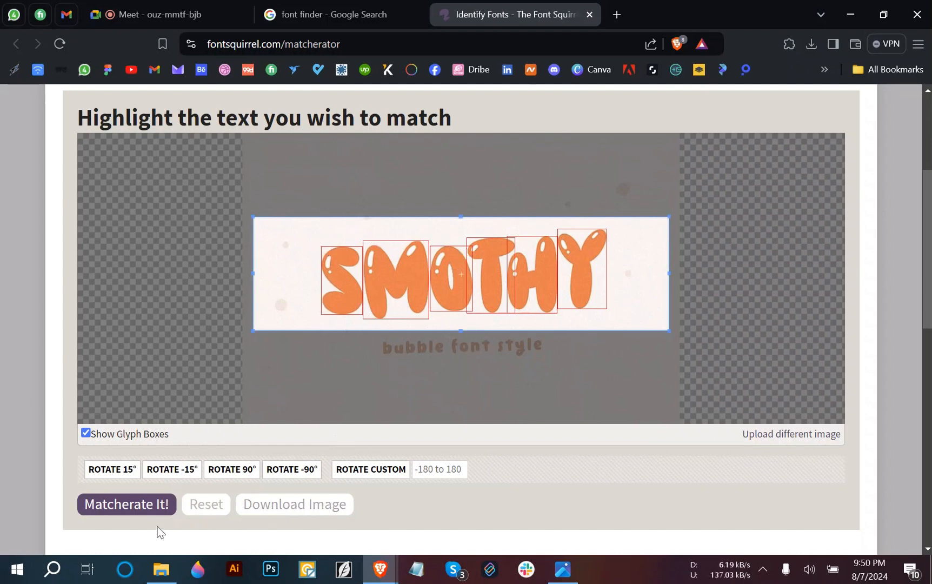
- Run the font match on the cropped SMOTHY lettering and bring up the results page
{"action": "scroll", "coordinate": [156, 518], "scroll_direction": "down", "scroll_amount": 1}
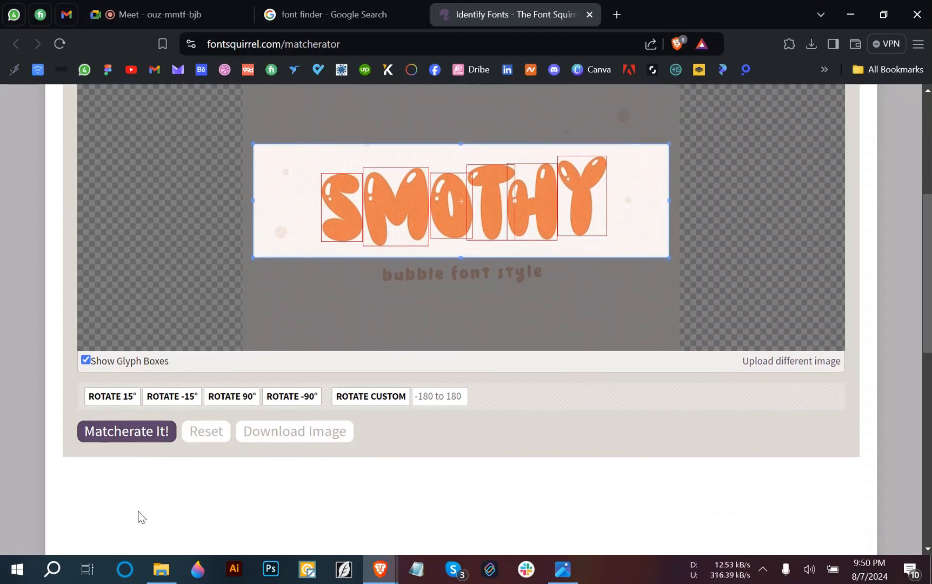
{"action": "left_click", "coordinate": [119, 439]}
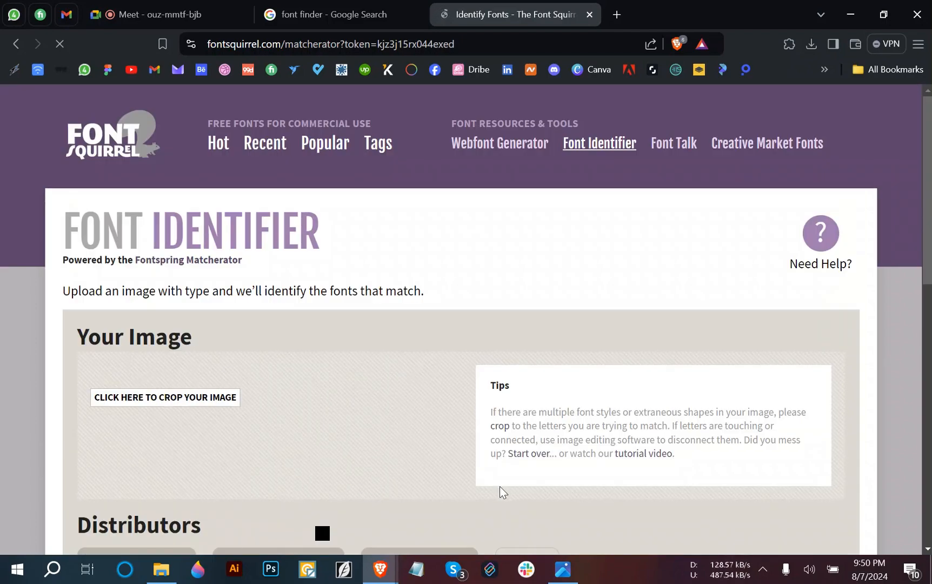
{"action": "scroll", "coordinate": [409, 472], "scroll_direction": "down", "scroll_amount": 4}
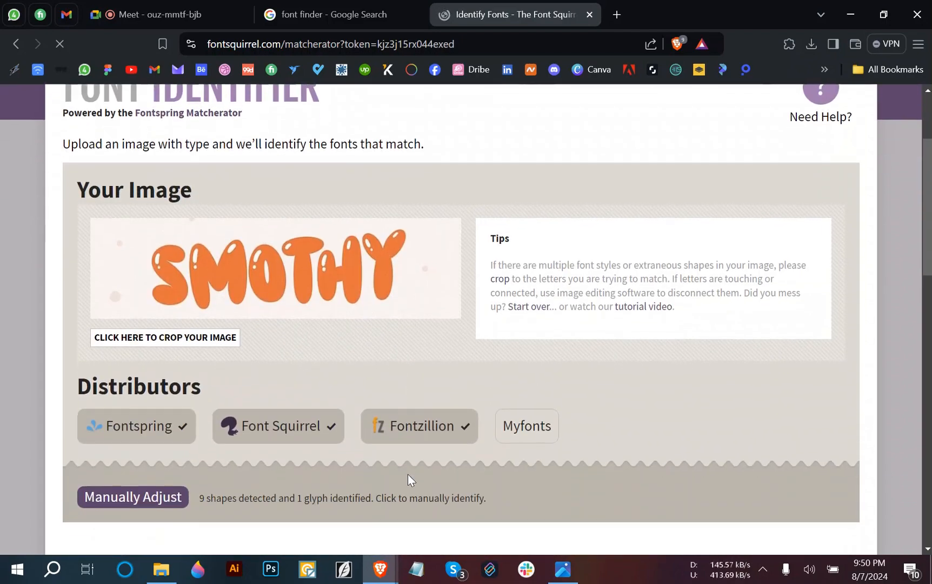
- Look through the fonts matched to the SMOTHY image and compare their shapes with the bubble lettering
{"action": "scroll", "coordinate": [409, 476], "scroll_direction": "down", "scroll_amount": 2}
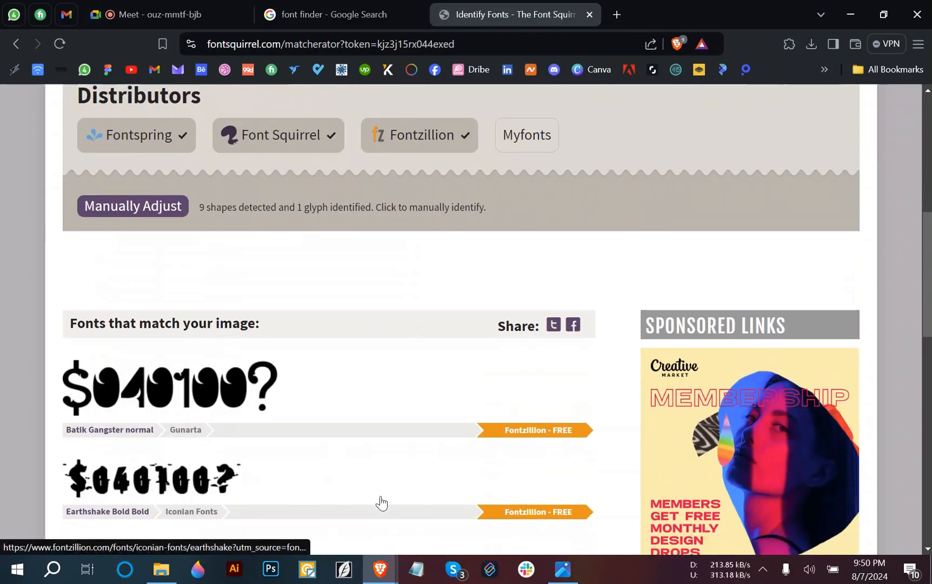
{"action": "scroll", "coordinate": [381, 502], "scroll_direction": "up", "scroll_amount": 5}
{"action": "scroll", "coordinate": [378, 499], "scroll_direction": "down", "scroll_amount": 9}
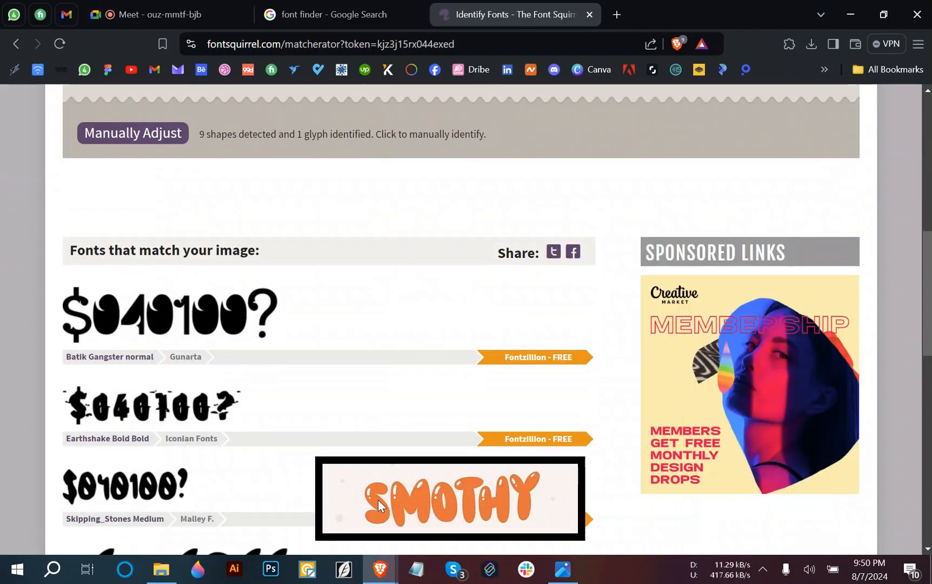
{"action": "scroll", "coordinate": [437, 430], "scroll_direction": "down", "scroll_amount": 6}
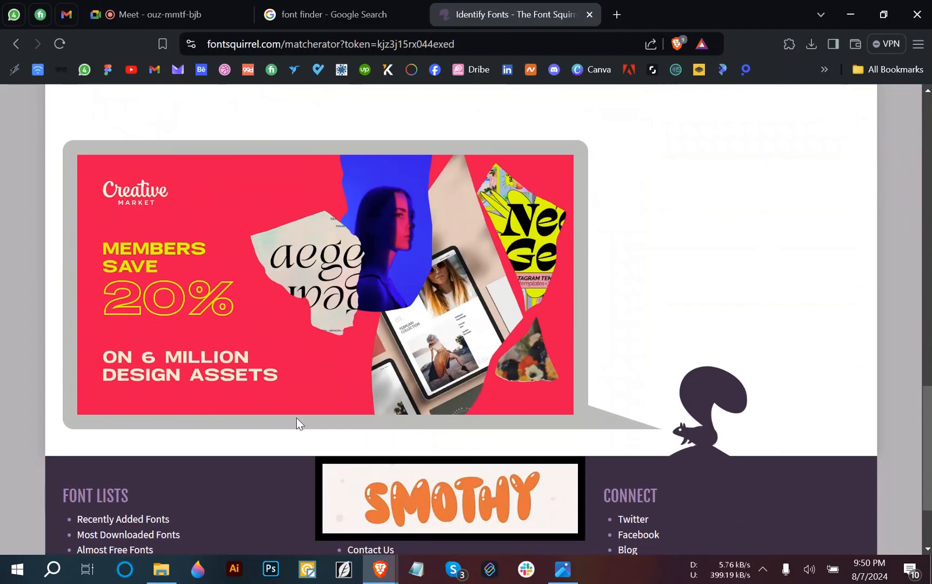
{"action": "scroll", "coordinate": [296, 422], "scroll_direction": "up", "scroll_amount": 8}
{"action": "scroll", "coordinate": [297, 422], "scroll_direction": "up", "scroll_amount": 2}
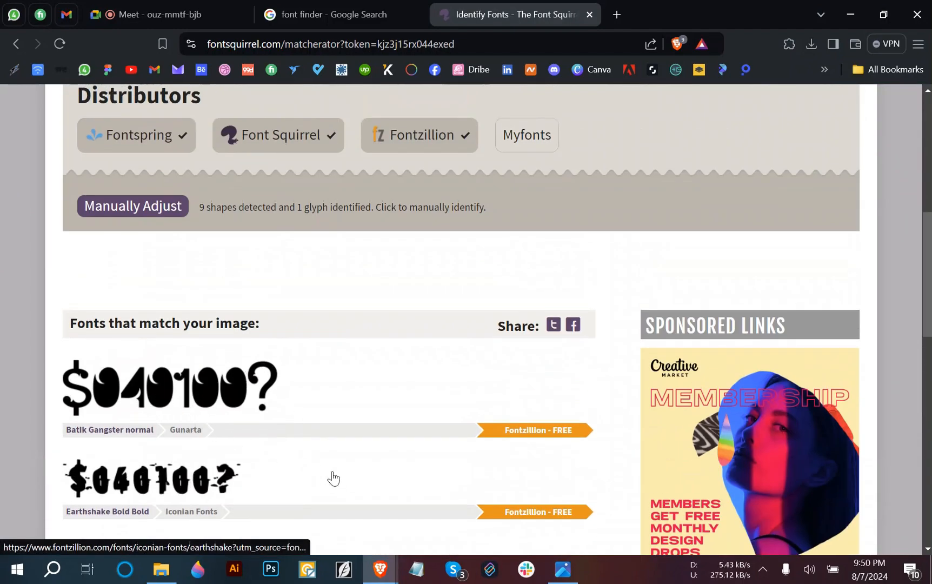
{"action": "scroll", "coordinate": [333, 478], "scroll_direction": "up", "scroll_amount": 6}
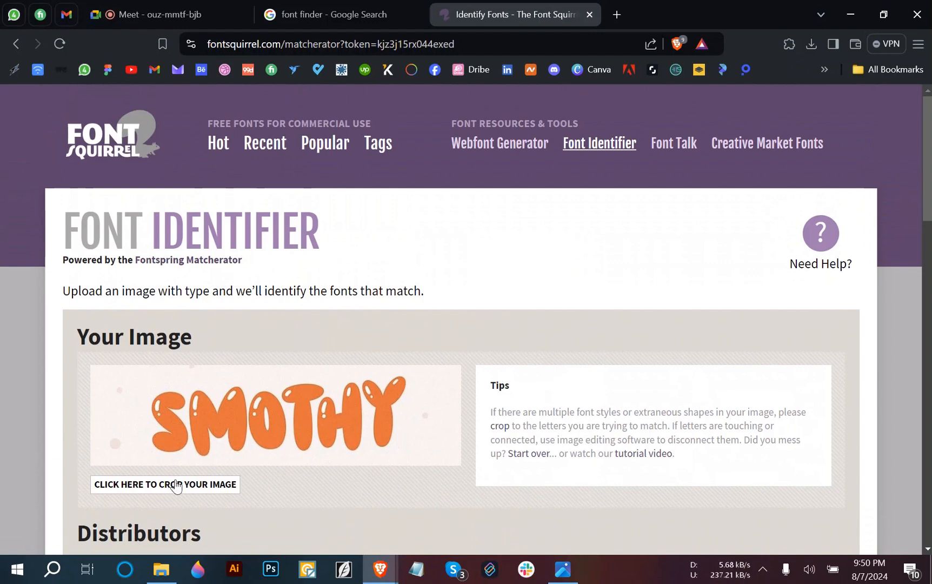
{"action": "left_click", "coordinate": [173, 484]}
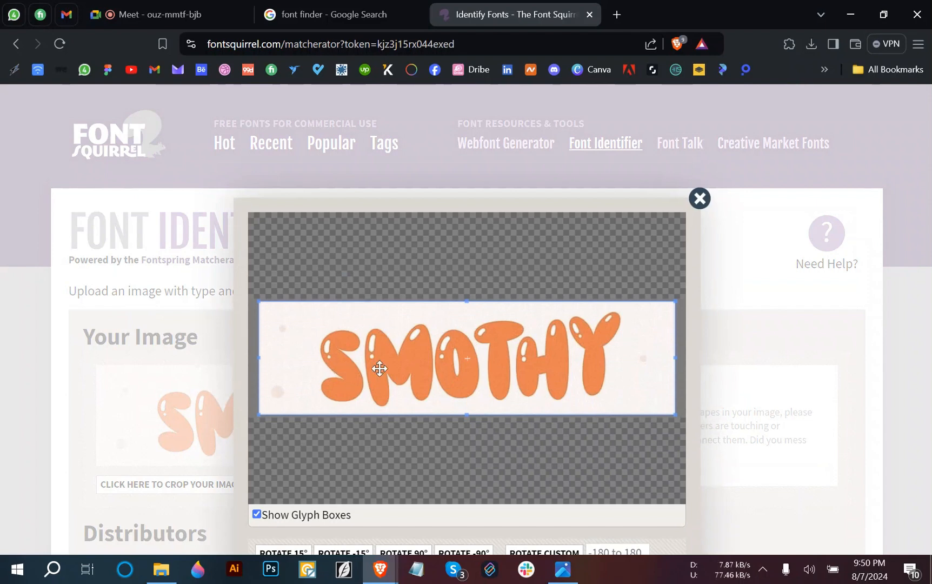
{"action": "scroll", "coordinate": [404, 425], "scroll_direction": "down", "scroll_amount": 2}
{"action": "scroll", "coordinate": [403, 425], "scroll_direction": "up", "scroll_amount": 1}
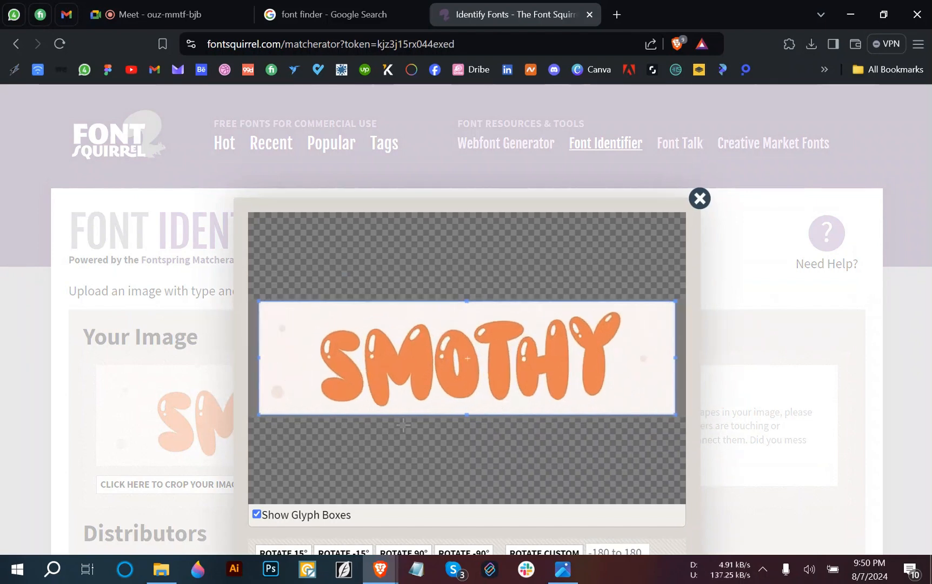
{"action": "scroll", "coordinate": [537, 479], "scroll_direction": "down", "scroll_amount": 1}
{"action": "scroll", "coordinate": [537, 480], "scroll_direction": "up", "scroll_amount": 2}
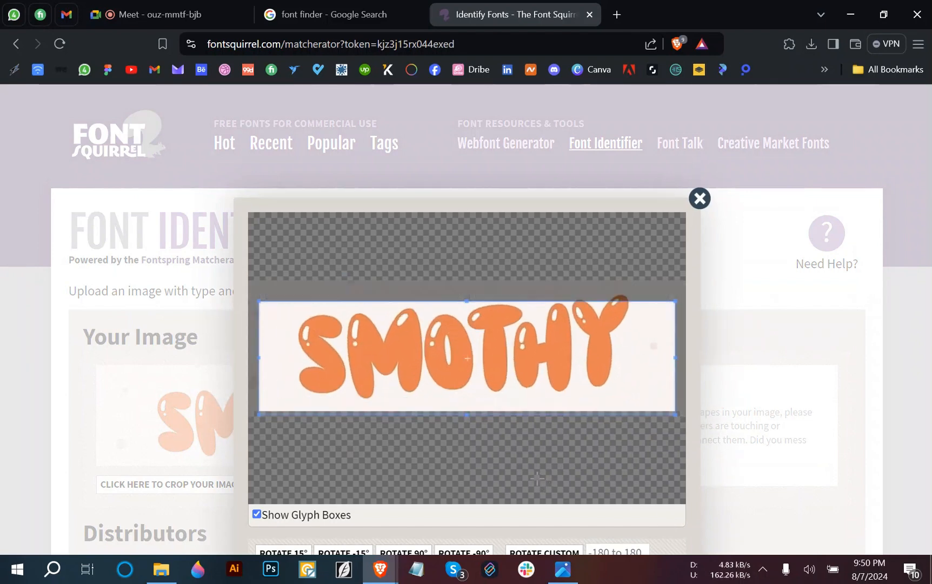
{"action": "scroll", "coordinate": [537, 478], "scroll_direction": "down", "scroll_amount": 1}
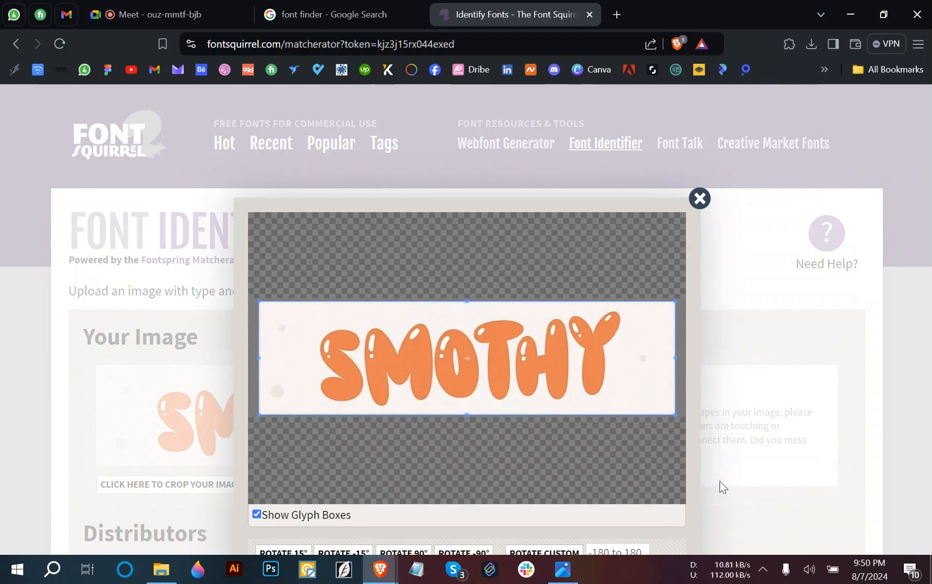
{"action": "left_click", "coordinate": [700, 198]}
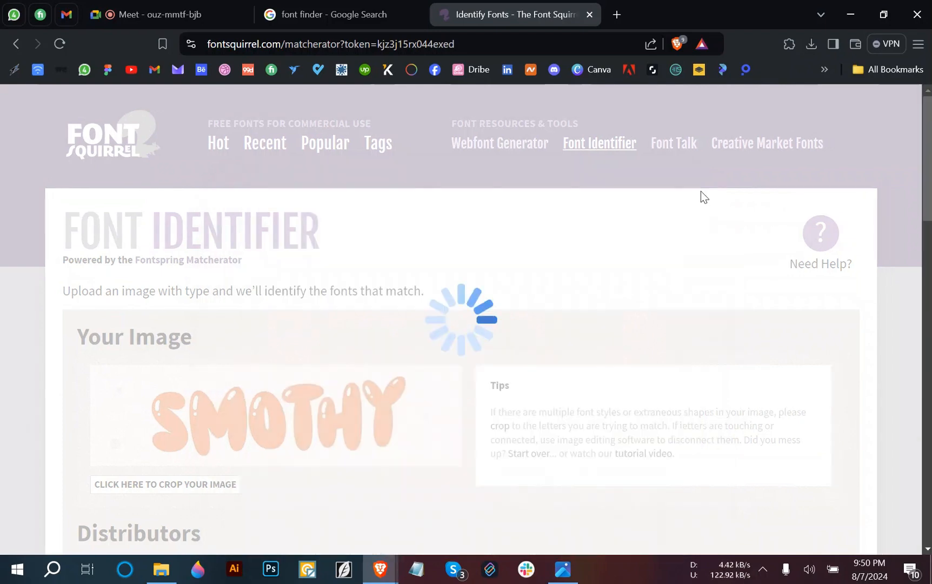
- Open the manual adjustment of detected shapes and delete the M, H and Y pieces, keeping only the S, O and T shapes
{"action": "scroll", "coordinate": [252, 482], "scroll_direction": "down", "scroll_amount": 4}
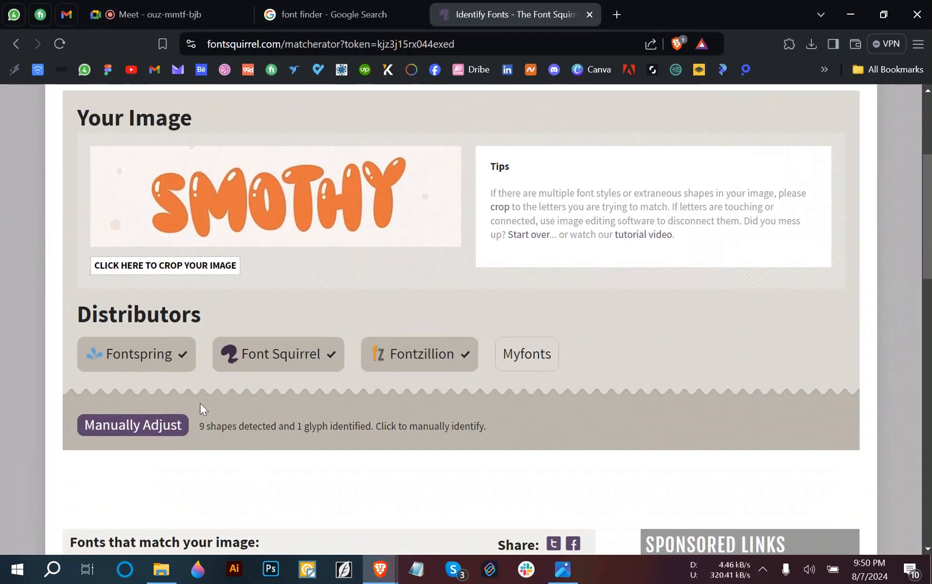
{"action": "scroll", "coordinate": [200, 404], "scroll_direction": "down", "scroll_amount": 3}
{"action": "left_click", "coordinate": [146, 286]}
{"action": "scroll", "coordinate": [327, 425], "scroll_direction": "down", "scroll_amount": 3}
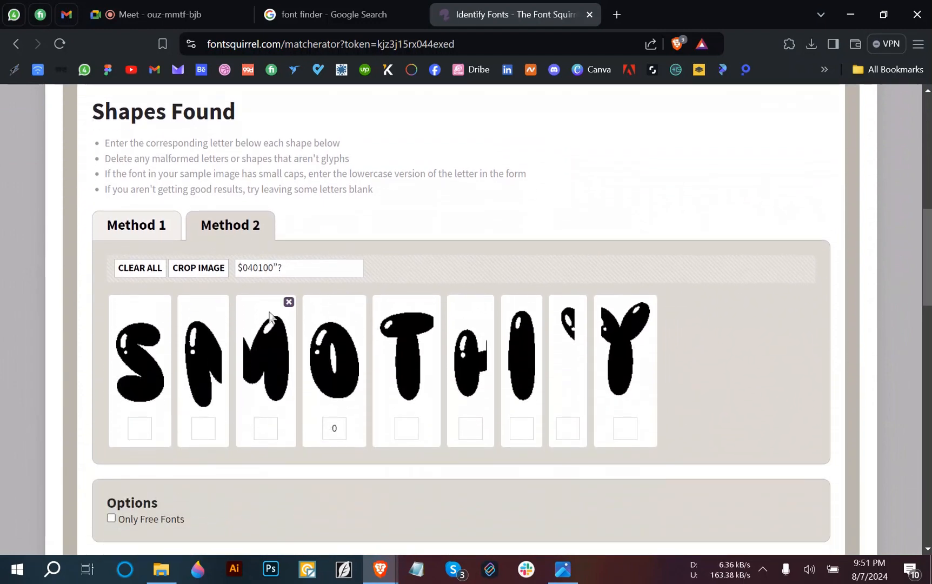
{"action": "left_click", "coordinate": [290, 303]}
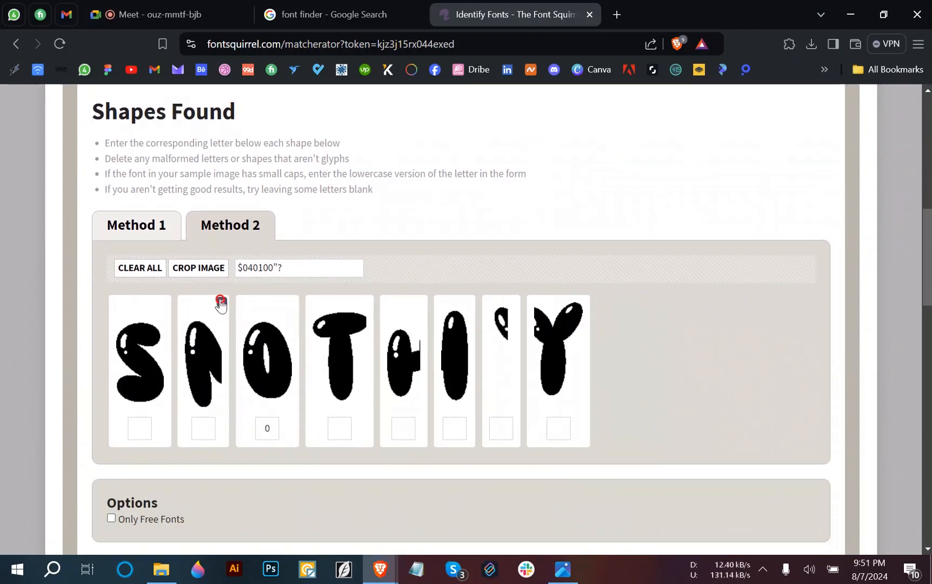
{"action": "left_click", "coordinate": [220, 301]}
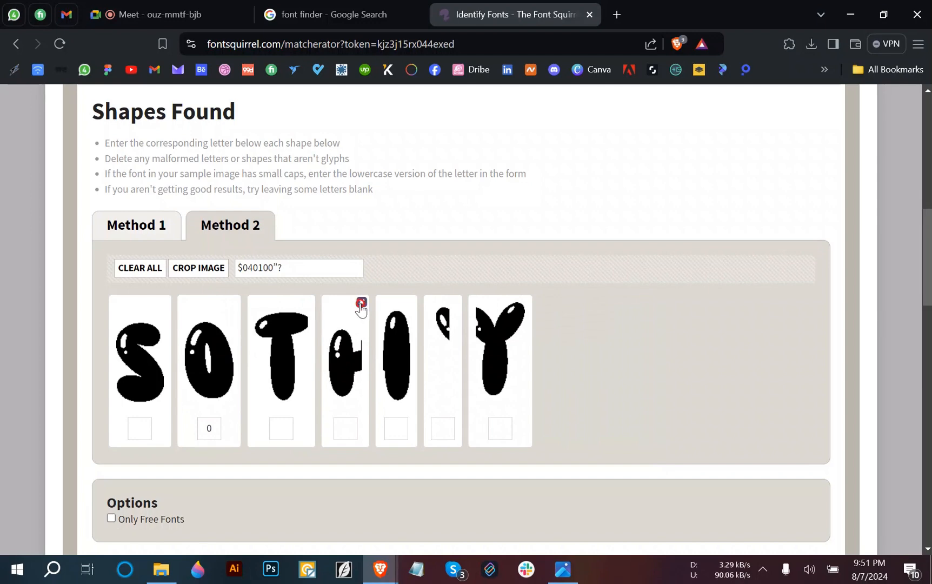
{"action": "left_click", "coordinate": [360, 302]}
{"action": "left_click", "coordinate": [353, 303]}
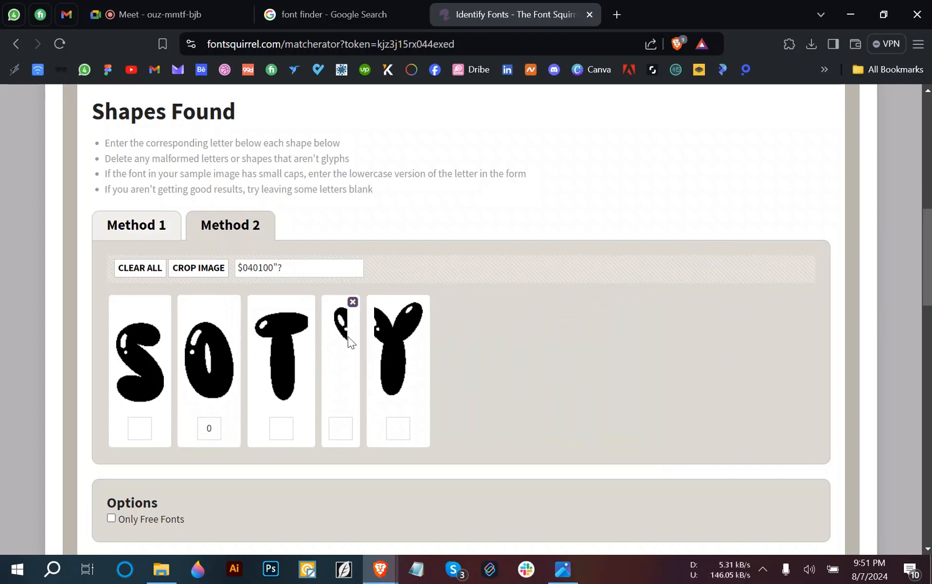
{"action": "left_click", "coordinate": [354, 303]}
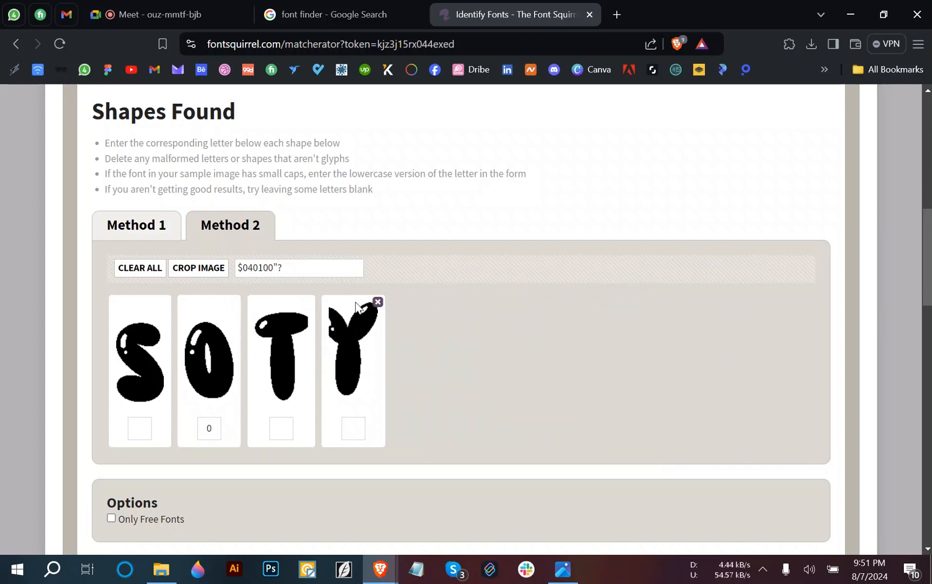
{"action": "left_click", "coordinate": [378, 303]}
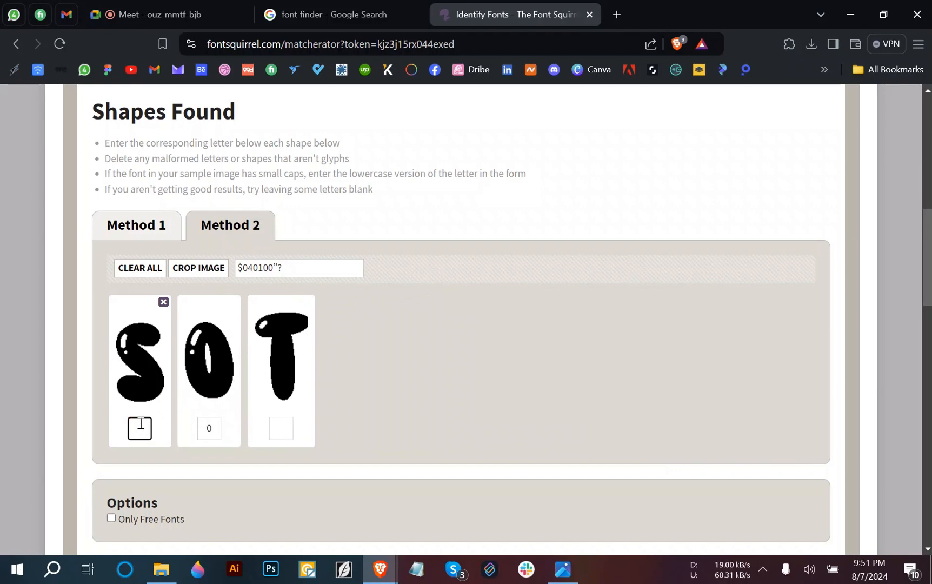
- Label the three remaining shapes with the capital letters S, O and T
{"action": "left_click", "coordinate": [214, 428]}
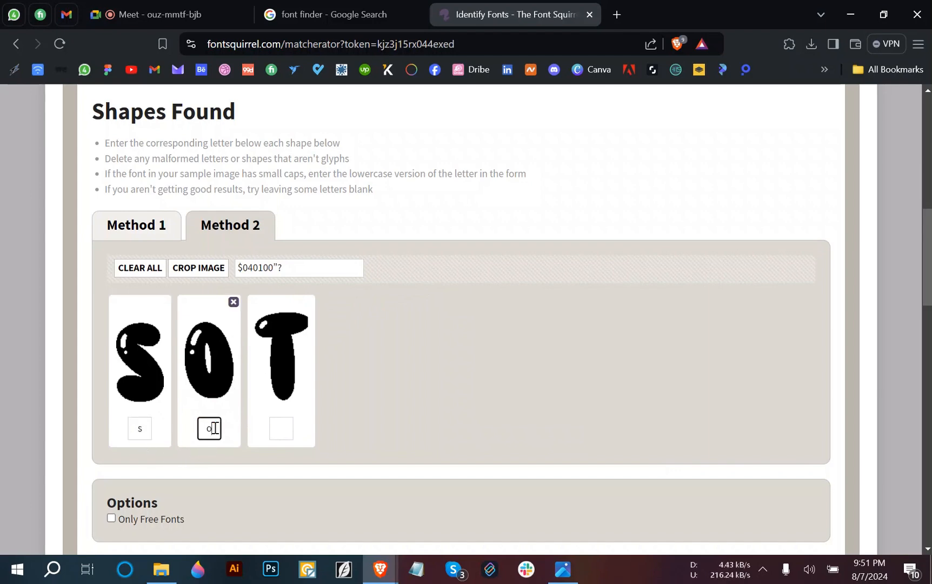
{"action": "left_click", "coordinate": [281, 428]}
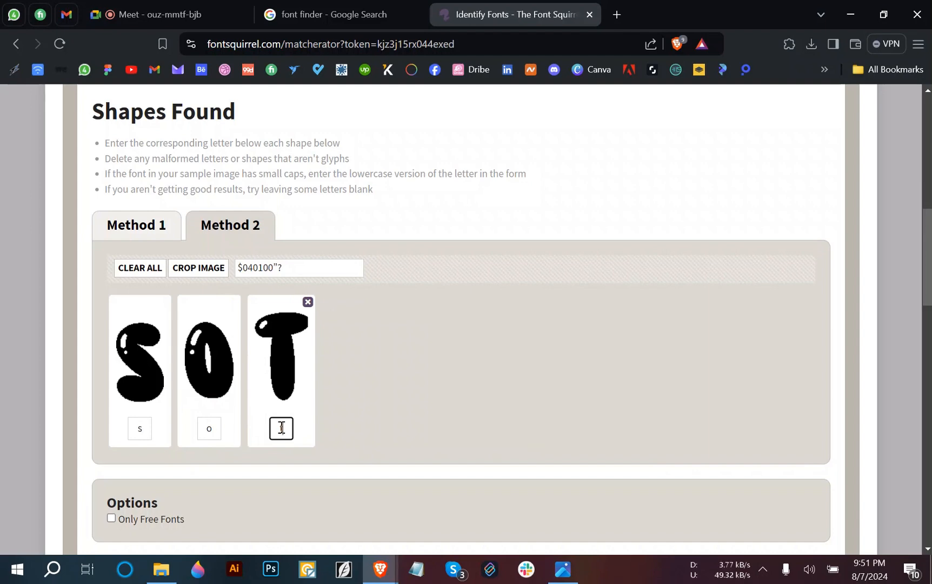
{"action": "type", "text": "t"}
{"action": "key", "text": "BackSpace"}
{"action": "type", "text": "T"}
{"action": "left_click", "coordinate": [141, 428]}
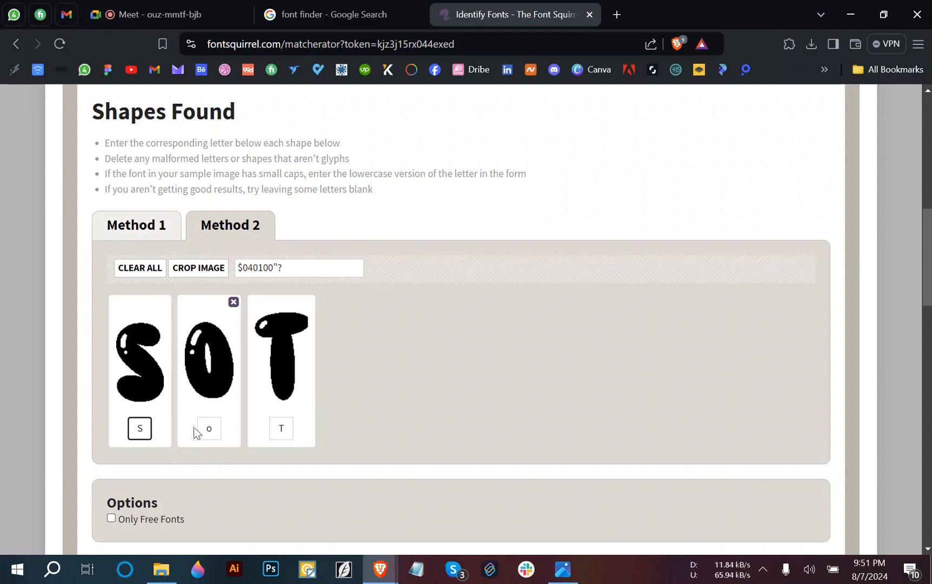
{"action": "left_click", "coordinate": [217, 430]}
- Rerun the font match using the manually labelled S, O and T shapes
{"action": "scroll", "coordinate": [212, 456], "scroll_direction": "down", "scroll_amount": 3}
{"action": "scroll", "coordinate": [212, 459], "scroll_direction": "up", "scroll_amount": 1}
{"action": "scroll", "coordinate": [211, 458], "scroll_direction": "down", "scroll_amount": 1}
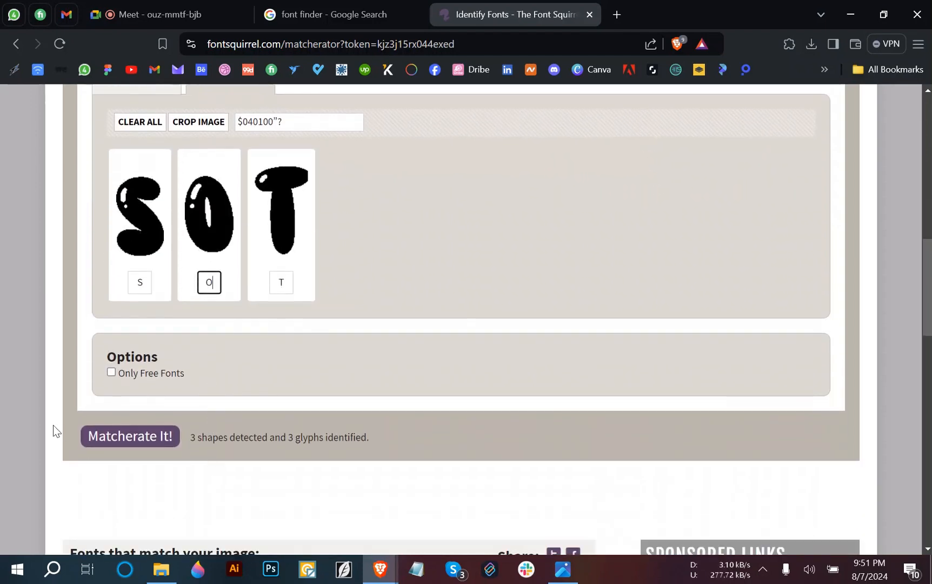
{"action": "left_click", "coordinate": [103, 438]}
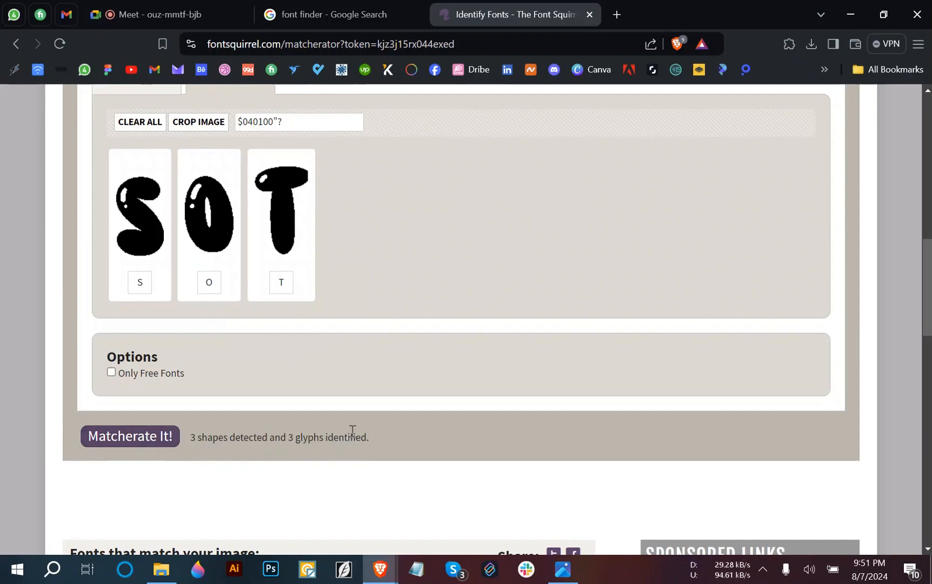
- Examine the new list of matching fonts, comparing their letterforms and free or paid availability against the SMOTHY lettering
{"action": "scroll", "coordinate": [307, 497], "scroll_direction": "down", "scroll_amount": 4}
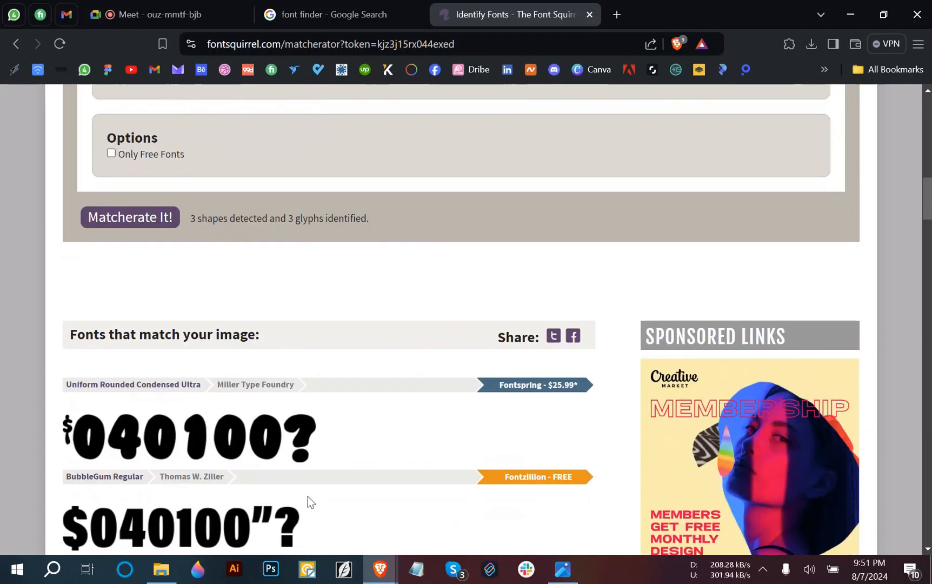
{"action": "scroll", "coordinate": [307, 500], "scroll_direction": "up", "scroll_amount": 1}
{"action": "scroll", "coordinate": [306, 501], "scroll_direction": "down", "scroll_amount": 5}
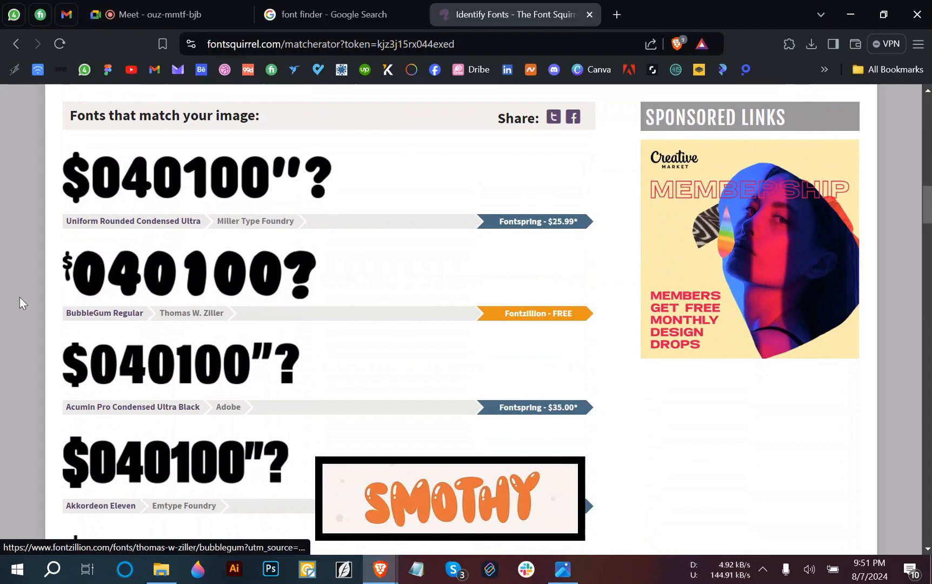
{"action": "scroll", "coordinate": [16, 314], "scroll_direction": "down", "scroll_amount": 9}
{"action": "scroll", "coordinate": [304, 441], "scroll_direction": "up", "scroll_amount": 7}
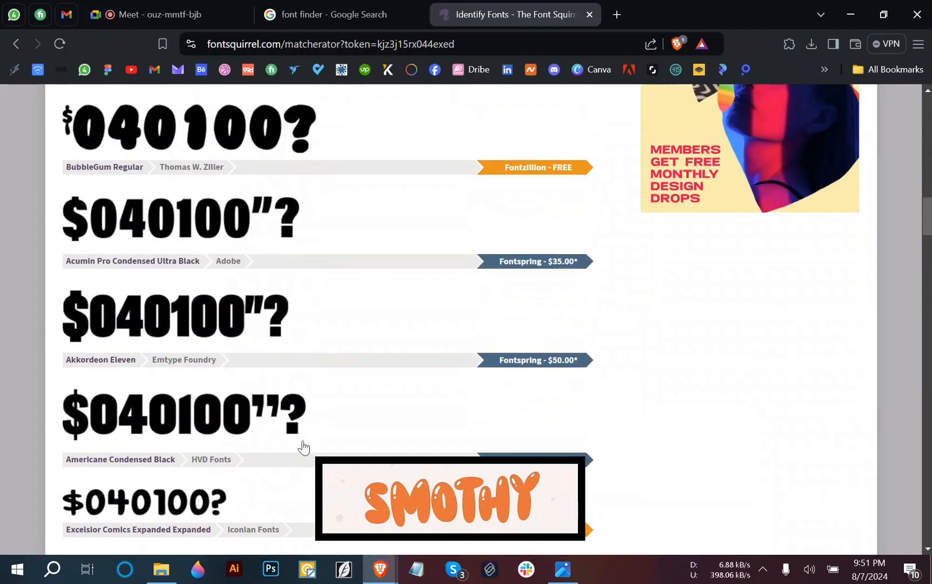
{"action": "scroll", "coordinate": [562, 273], "scroll_direction": "up", "scroll_amount": 1}
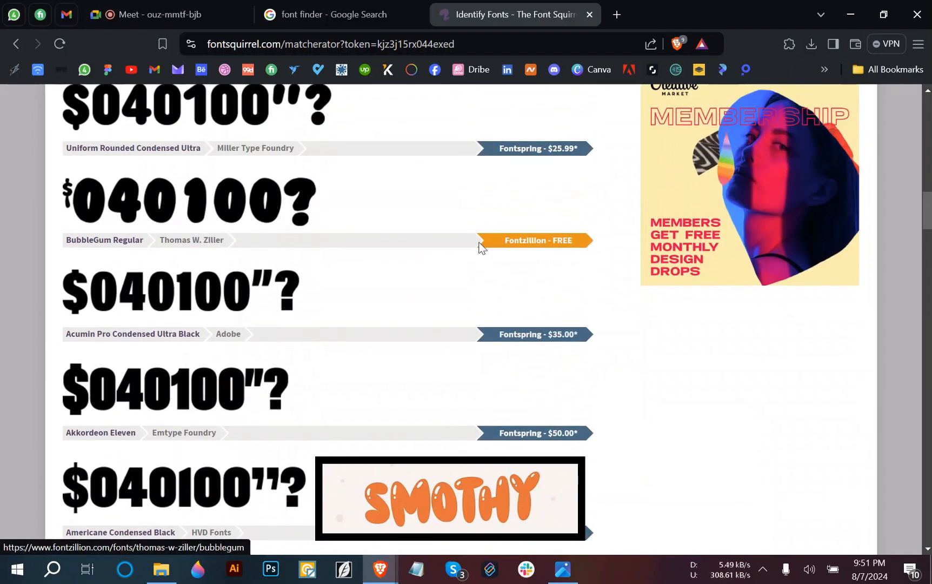
{"action": "scroll", "coordinate": [550, 280], "scroll_direction": "up", "scroll_amount": 2}
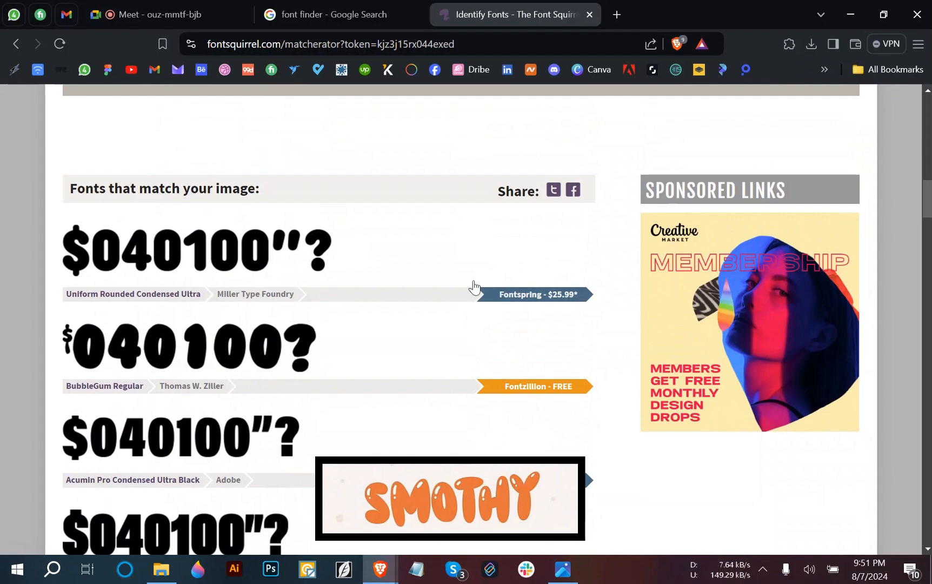
{"action": "scroll", "coordinate": [410, 417], "scroll_direction": "down", "scroll_amount": 9}
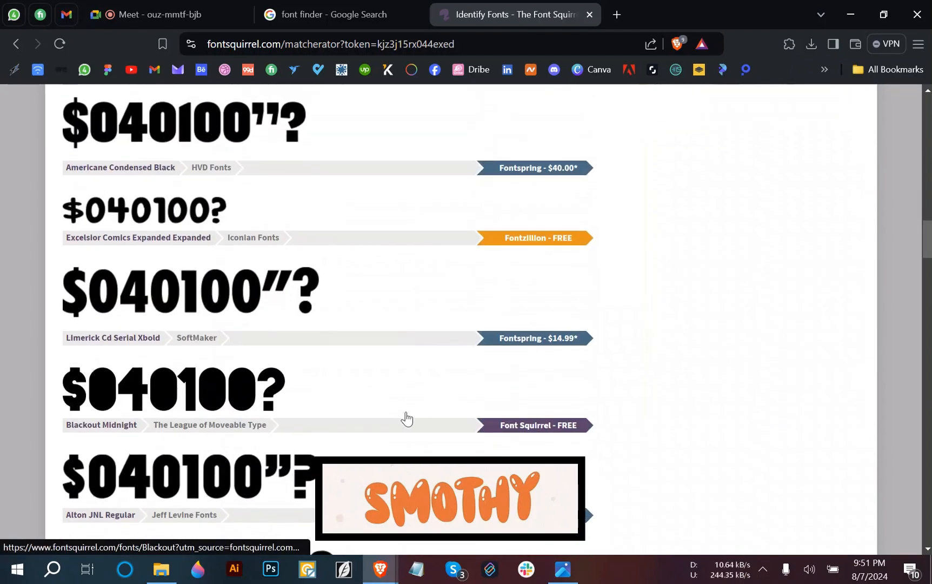
{"action": "scroll", "coordinate": [406, 417], "scroll_direction": "up", "scroll_amount": 9}
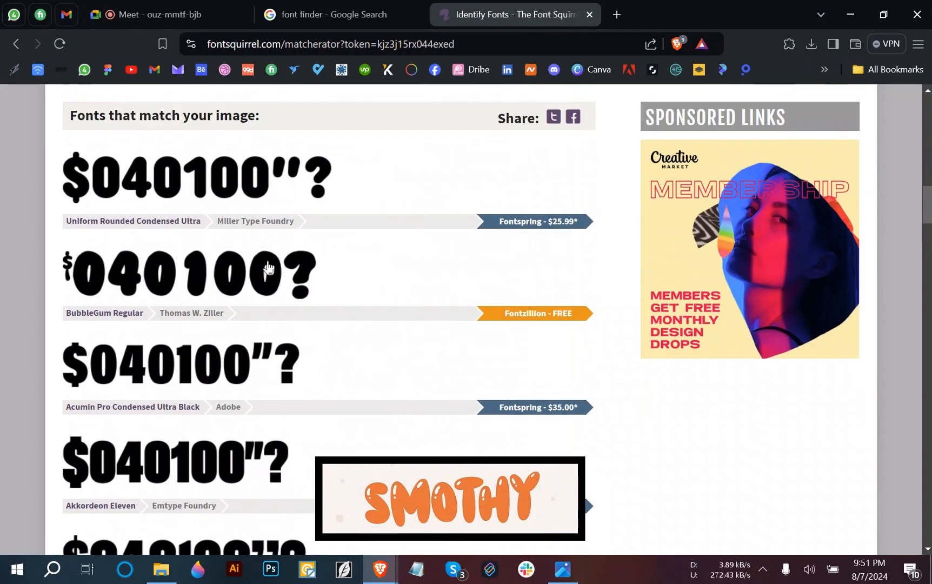
- Open the Uniform Rounded Condensed Ultra match in a new tab and bring its font page heading into view
{"action": "right_click", "coordinate": [297, 183]}
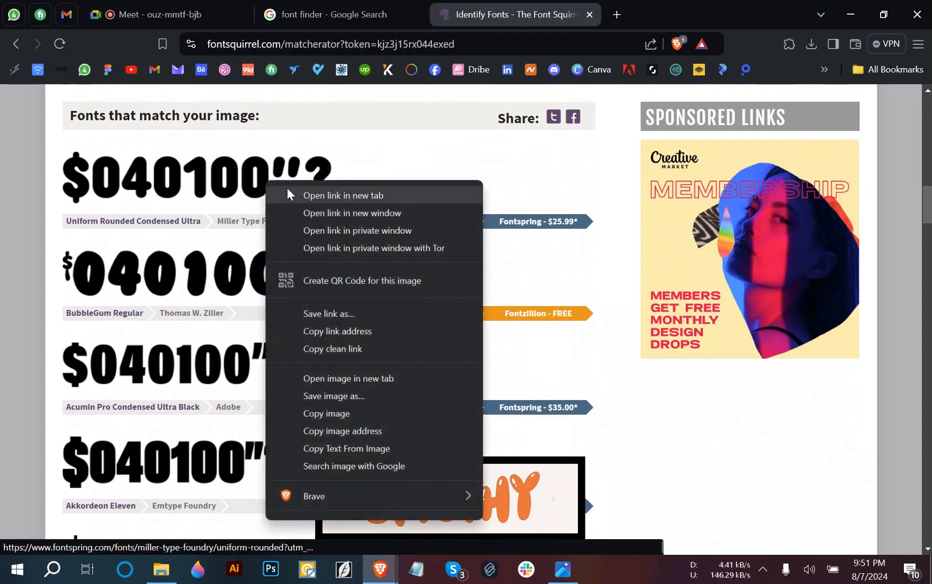
{"action": "left_click", "coordinate": [319, 193]}
{"action": "left_click", "coordinate": [641, 12]}
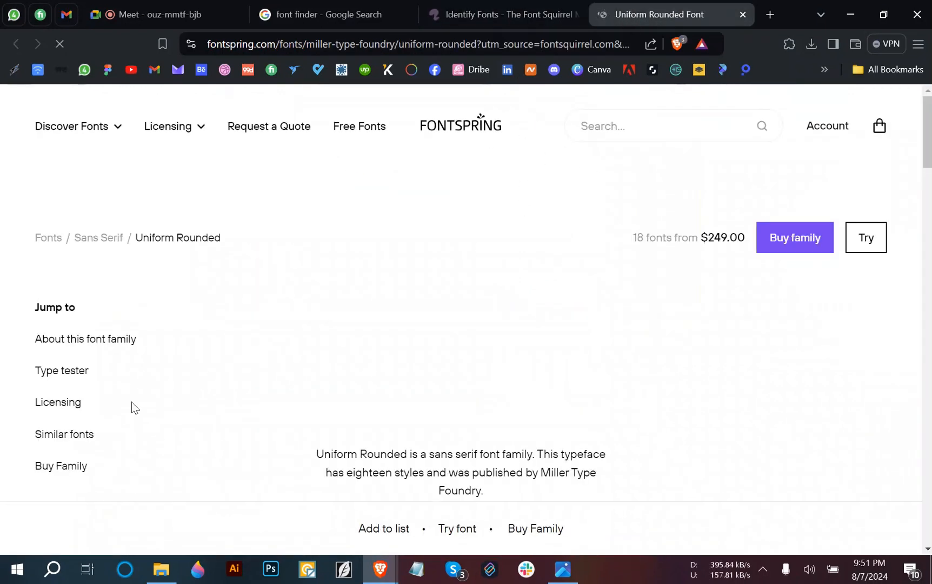
{"action": "scroll", "coordinate": [471, 399], "scroll_direction": "down", "scroll_amount": 3}
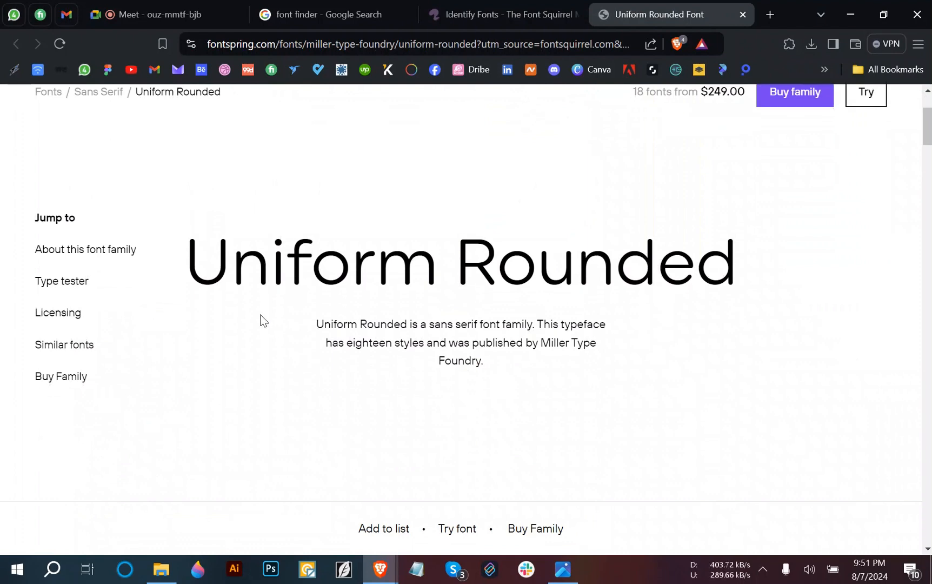
- Copy the font name "Uniform Rounded" from the page heading and open a new browser tab
{"action": "left_click_drag", "start_coordinate": [206, 259], "coordinate": [766, 267]}
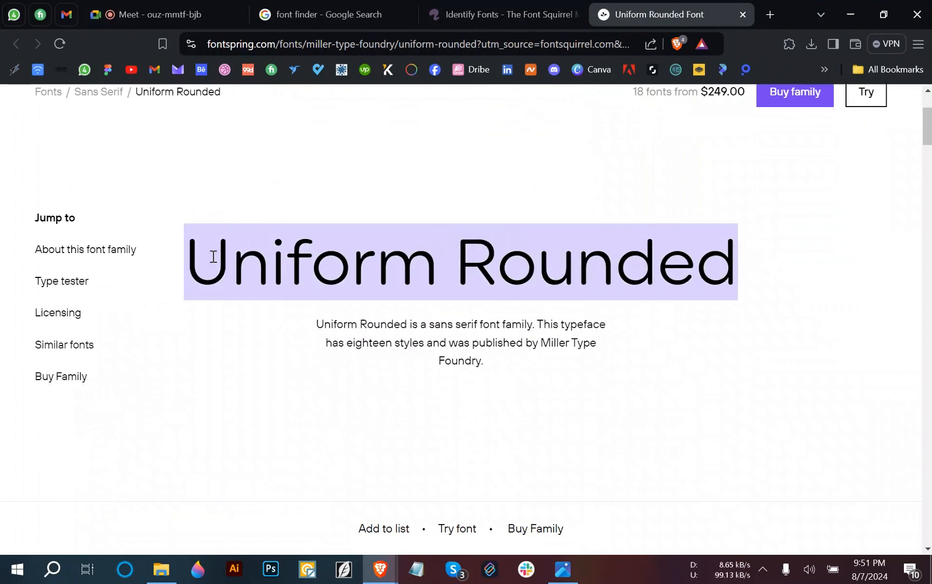
{"action": "left_click_drag", "start_coordinate": [213, 256], "coordinate": [739, 269]}
{"action": "right_click", "coordinate": [631, 276]}
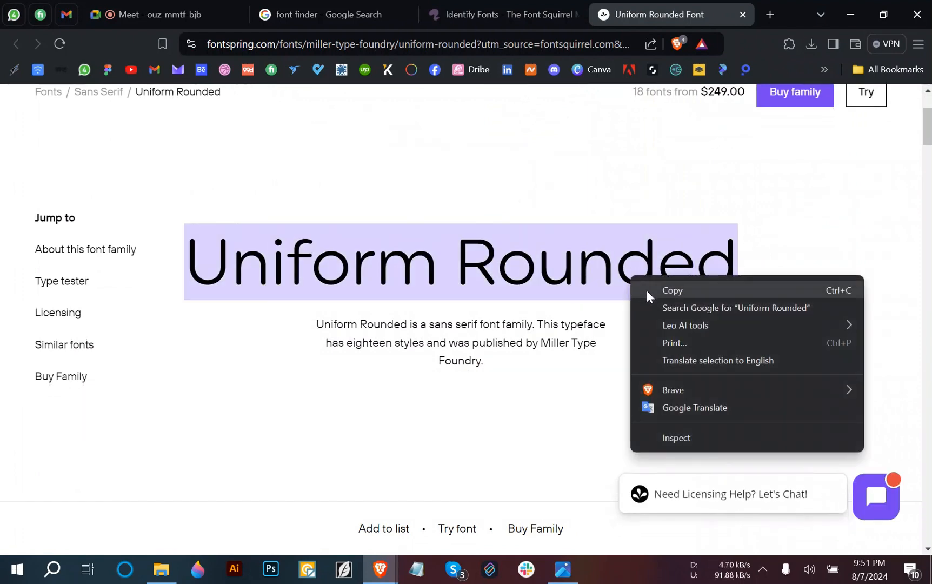
{"action": "left_click", "coordinate": [647, 291]}
{"action": "left_click", "coordinate": [771, 13]}
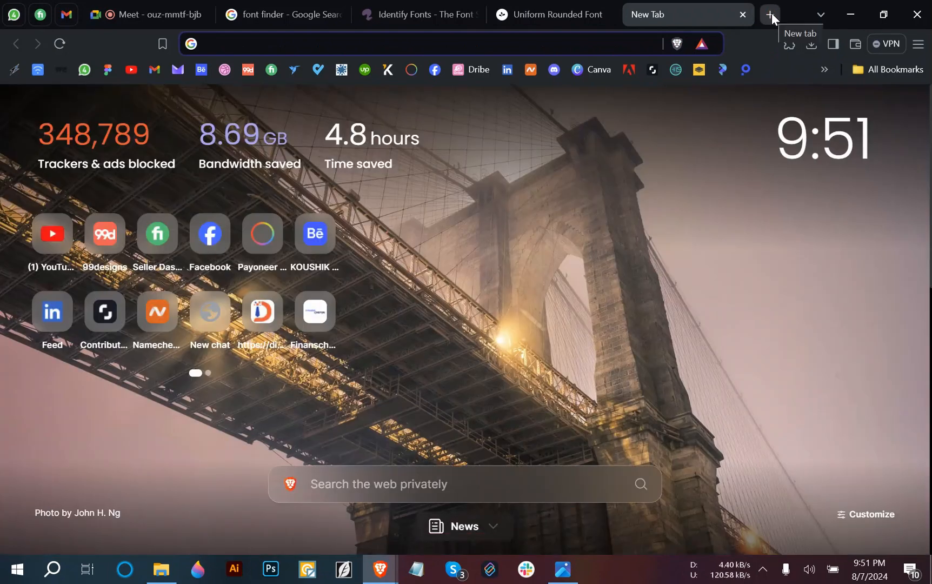
- Search the web for "Uniform Rounded FREE FONT" using the copied font name
{"action": "key", "text": "ctrl+v"}
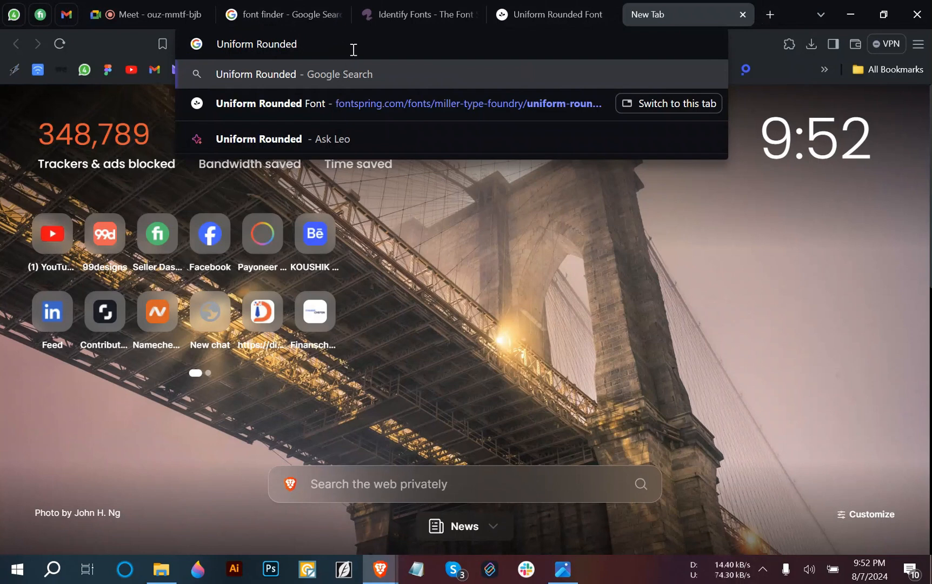
{"action": "type", "text": "FREE F"}
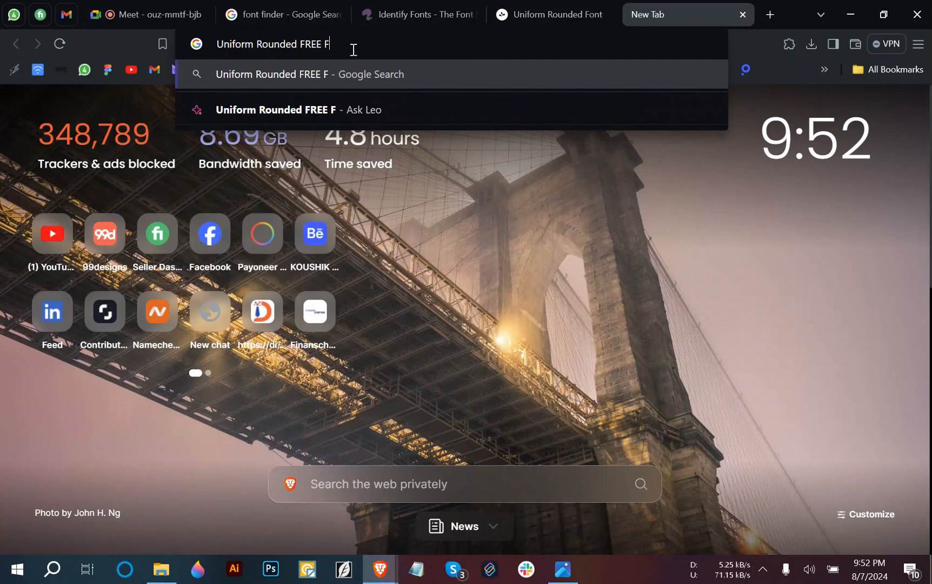
{"action": "type", "text": "ONT"}
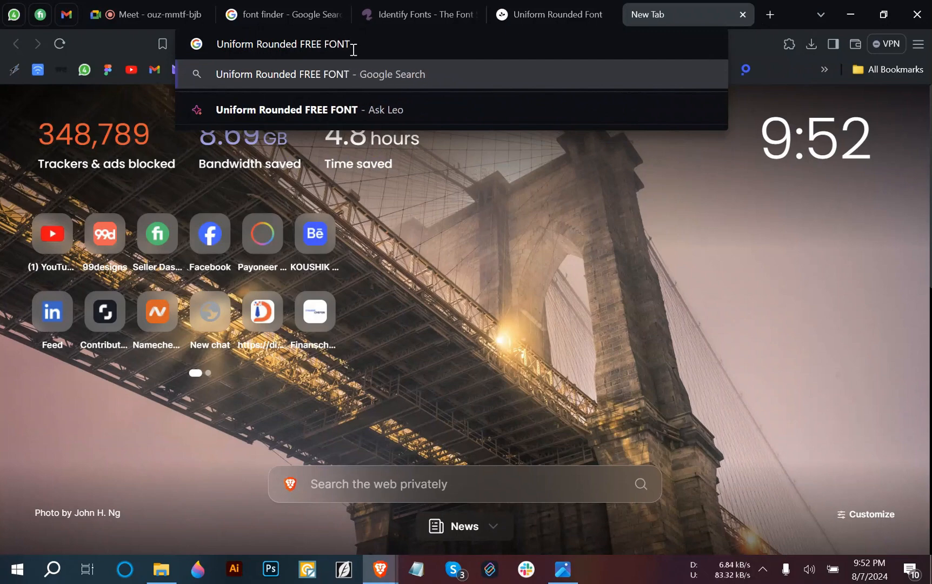
{"action": "key", "text": "Return"}
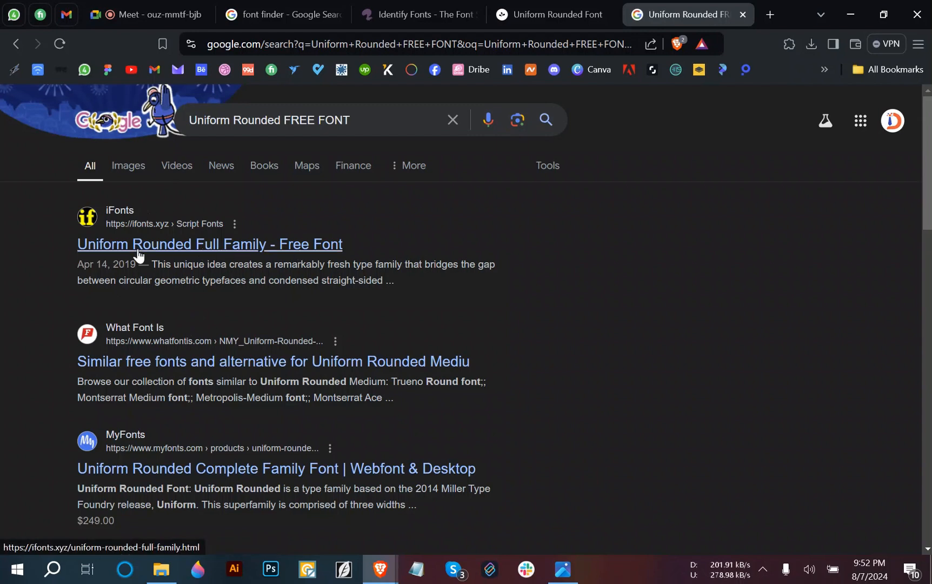
- Open the iFonts result "Uniform Rounded Full Family - Free Font" and find its font details and download option
{"action": "left_click", "coordinate": [225, 246]}
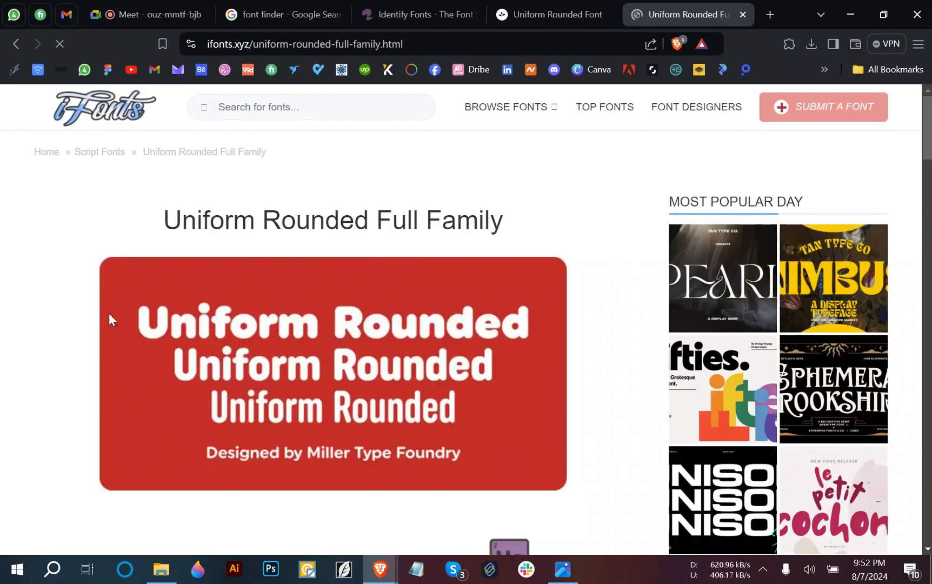
{"action": "scroll", "coordinate": [294, 335], "scroll_direction": "down", "scroll_amount": 4}
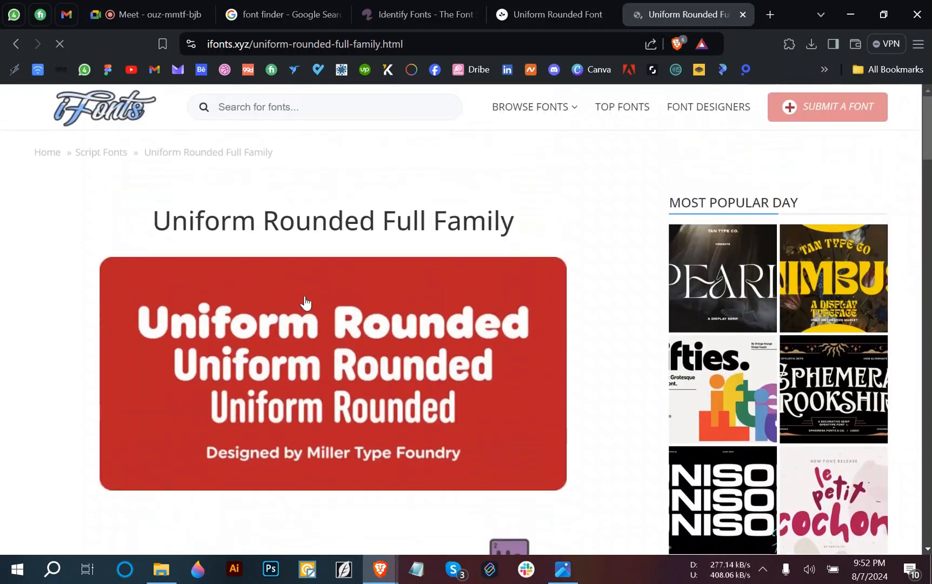
{"action": "scroll", "coordinate": [270, 308], "scroll_direction": "down", "scroll_amount": 7}
{"action": "scroll", "coordinate": [222, 319], "scroll_direction": "down", "scroll_amount": 12}
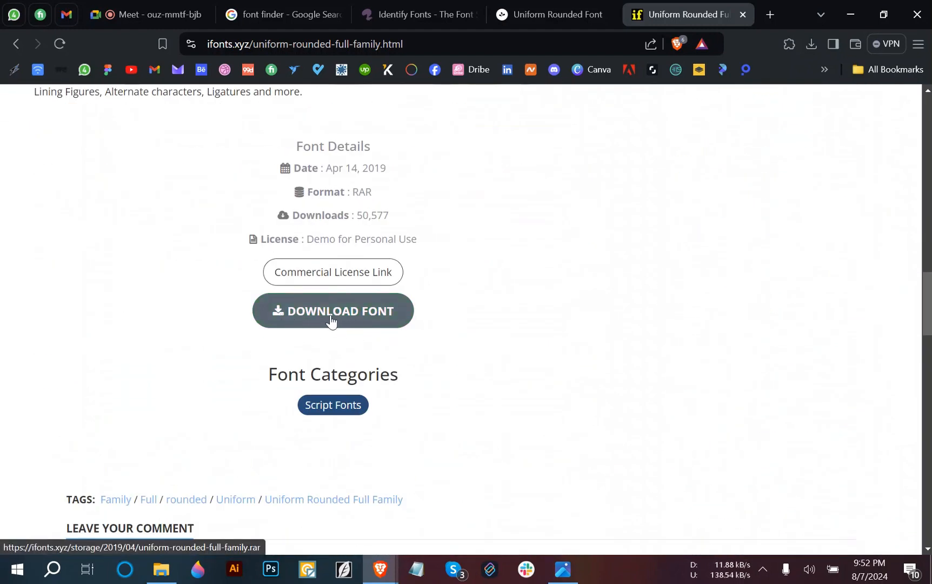
- Return to the Font Squirrel match list and open the free BubbleGum Regular match on Fontzillion
{"action": "left_click", "coordinate": [531, 10]}
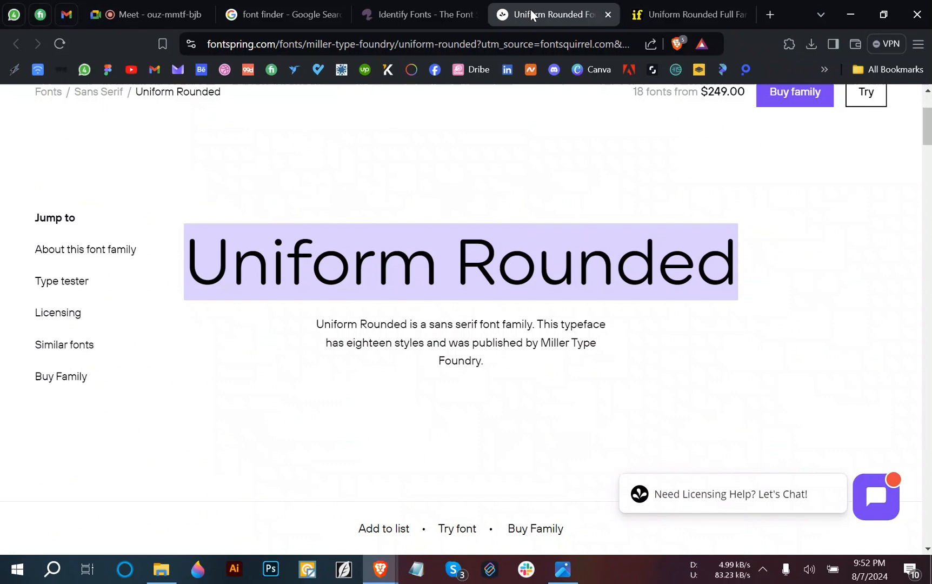
{"action": "left_click", "coordinate": [460, 11]}
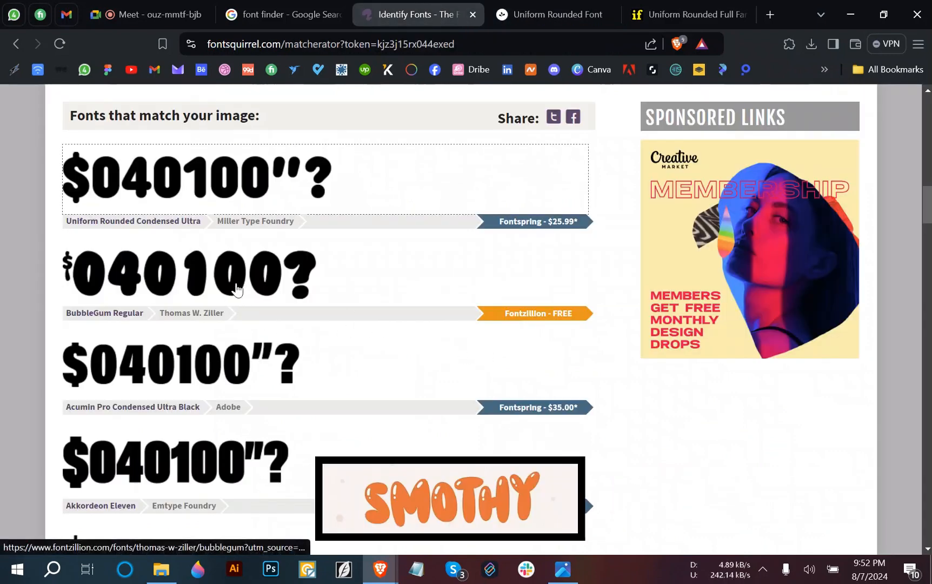
{"action": "left_click", "coordinate": [259, 276]}
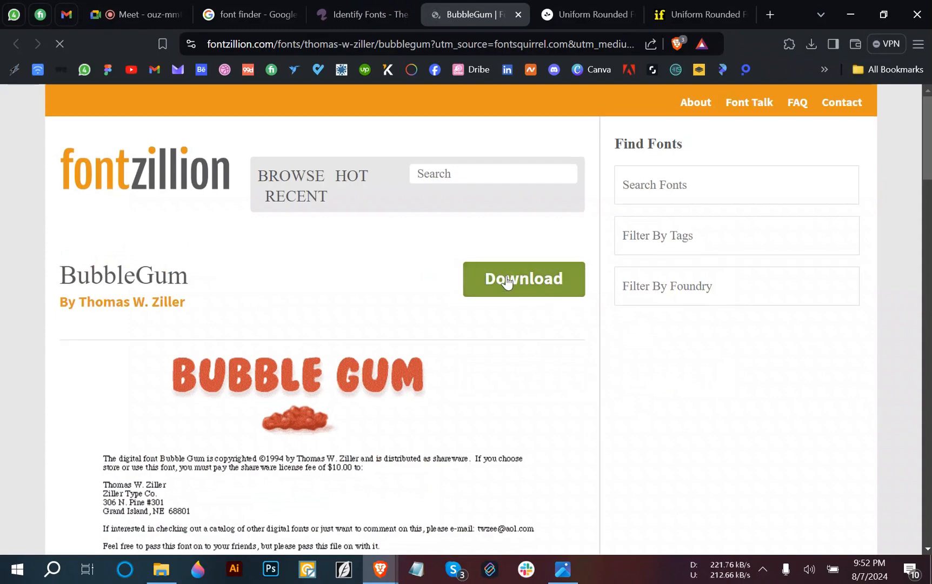
- Return to the Font Squirrel matches and review the distributors and labelled S, O and T shapes used for the search
{"action": "left_click", "coordinate": [336, 12]}
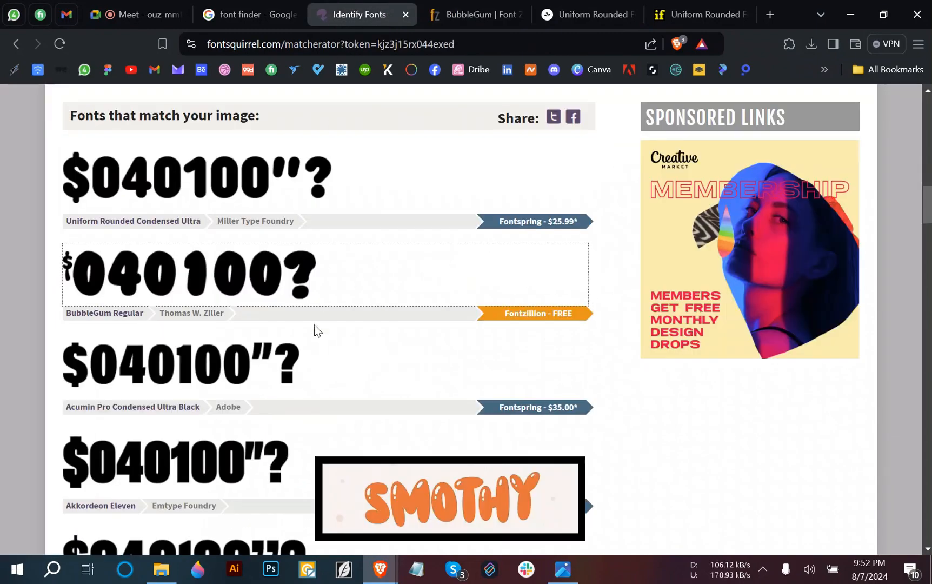
{"action": "scroll", "coordinate": [264, 333], "scroll_direction": "down", "scroll_amount": 5}
{"action": "scroll", "coordinate": [264, 325], "scroll_direction": "up", "scroll_amount": 10}
{"action": "scroll", "coordinate": [263, 319], "scroll_direction": "up", "scroll_amount": 8}
{"action": "scroll", "coordinate": [260, 324], "scroll_direction": "down", "scroll_amount": 4}
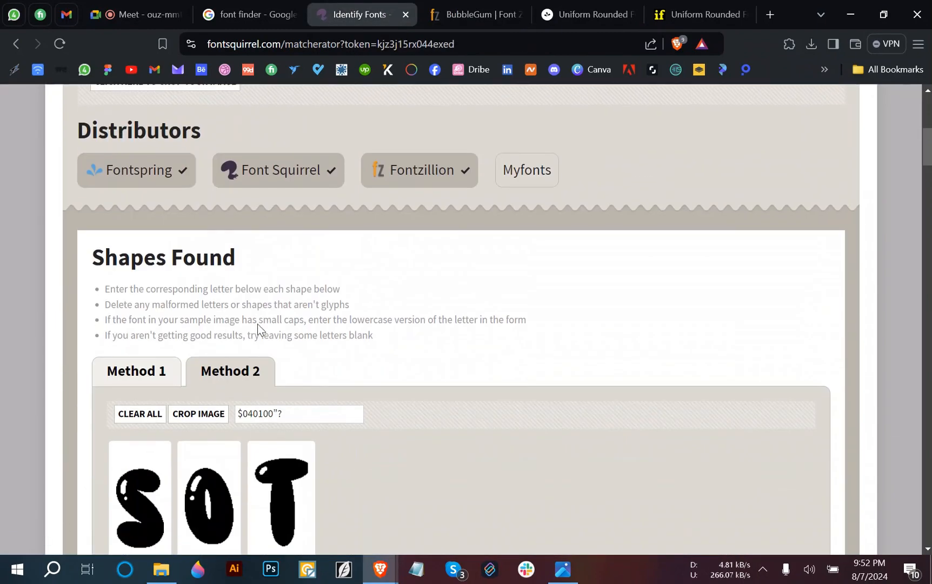
{"action": "scroll", "coordinate": [276, 452], "scroll_direction": "down", "scroll_amount": 1}
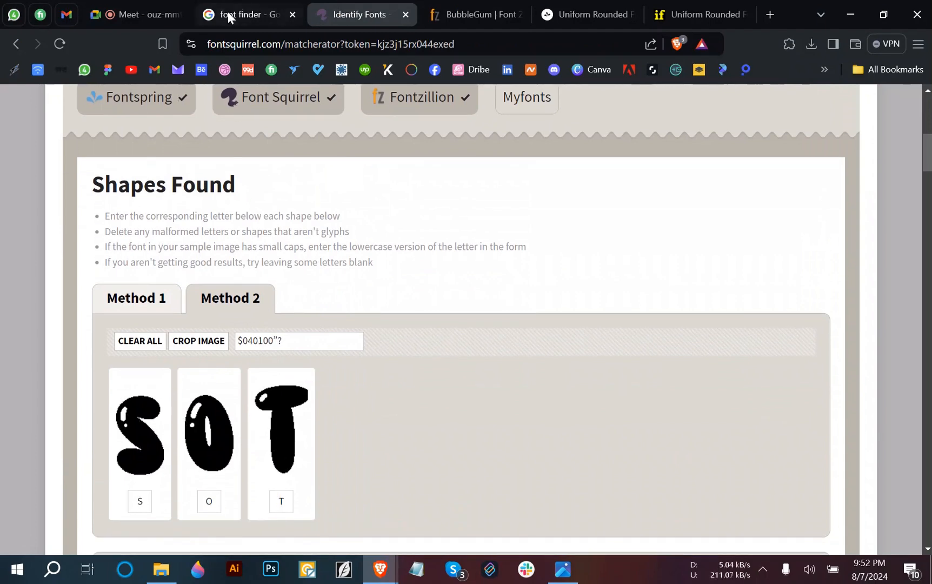
- Return to the "font finder" search results and open the What Font Is font finder in a new tab
{"action": "left_click", "coordinate": [236, 7]}
{"action": "scroll", "coordinate": [121, 295], "scroll_direction": "up", "scroll_amount": 3}
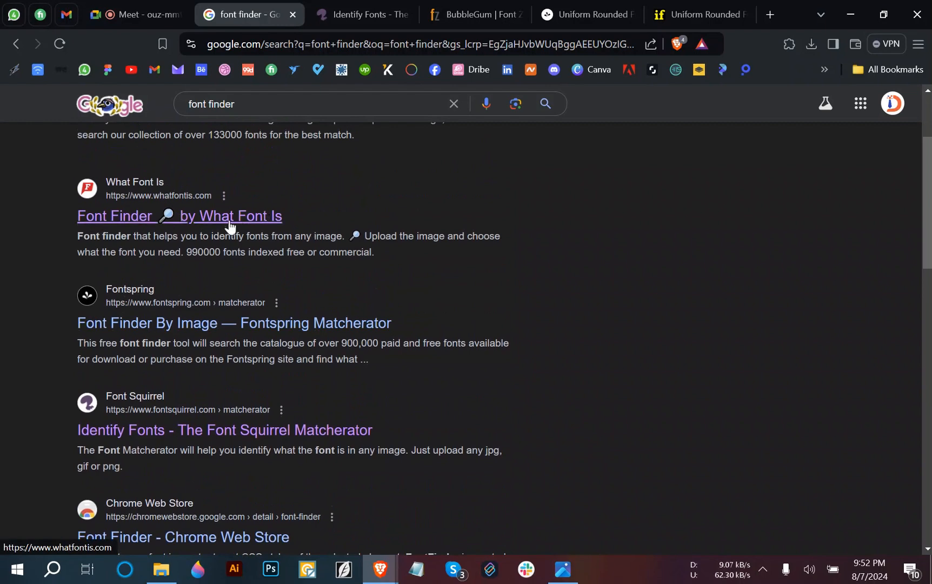
{"action": "right_click", "coordinate": [260, 218]}
{"action": "left_click", "coordinate": [286, 232]}
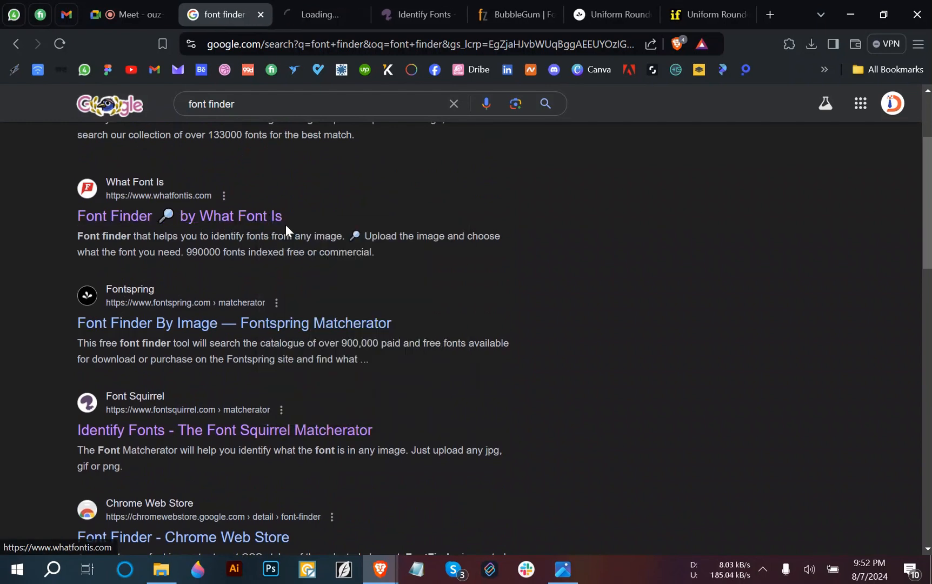
{"action": "left_click", "coordinate": [316, 9]}
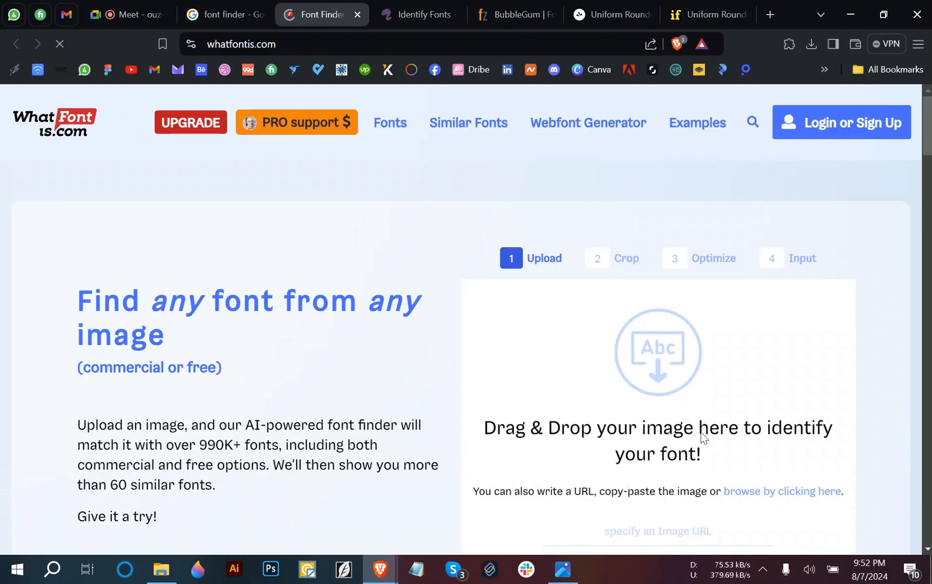
- Upload the SMOTHY image 0_yl8DiaiQ0JP0hZX0 from the Desktop to What Font Is
{"action": "scroll", "coordinate": [666, 390], "scroll_direction": "down", "scroll_amount": 1}
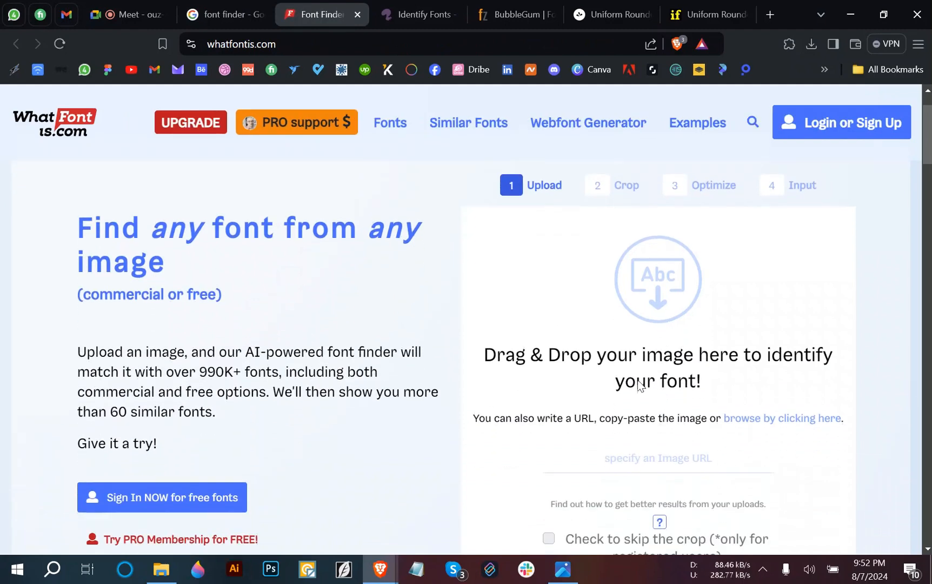
{"action": "left_click", "coordinate": [654, 300]}
{"action": "scroll", "coordinate": [246, 267], "scroll_direction": "down", "scroll_amount": 2}
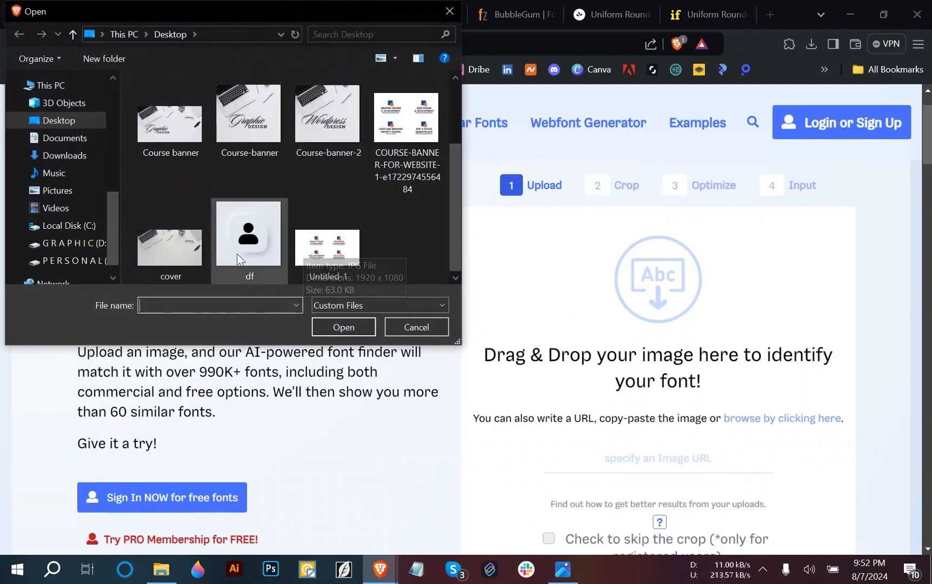
{"action": "scroll", "coordinate": [271, 257], "scroll_direction": "up", "scroll_amount": 2}
{"action": "left_click", "coordinate": [329, 162]}
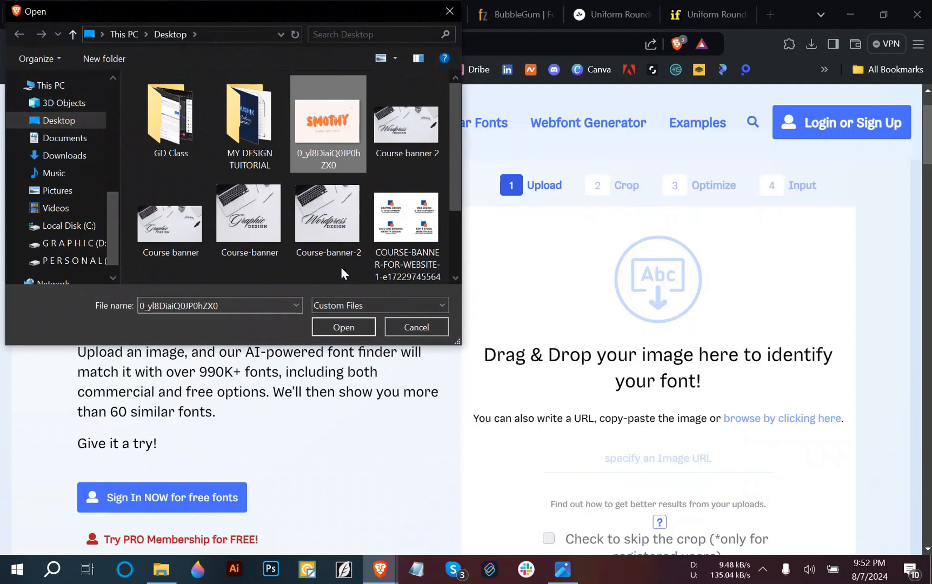
{"action": "left_click", "coordinate": [337, 325]}
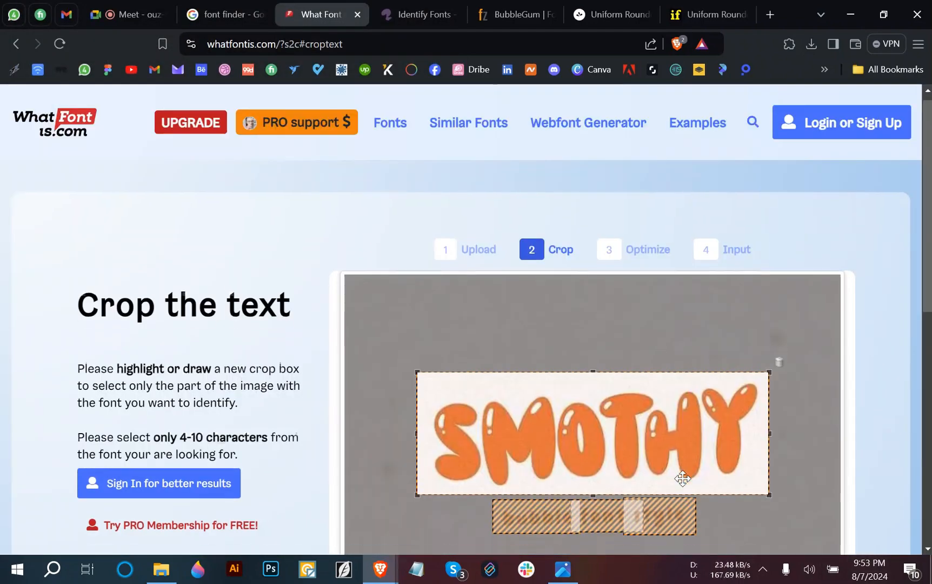
- Select the crop box around the SMOTHY lettering and continue to the image optimization stage
{"action": "scroll", "coordinate": [683, 479], "scroll_direction": "down", "scroll_amount": 3}
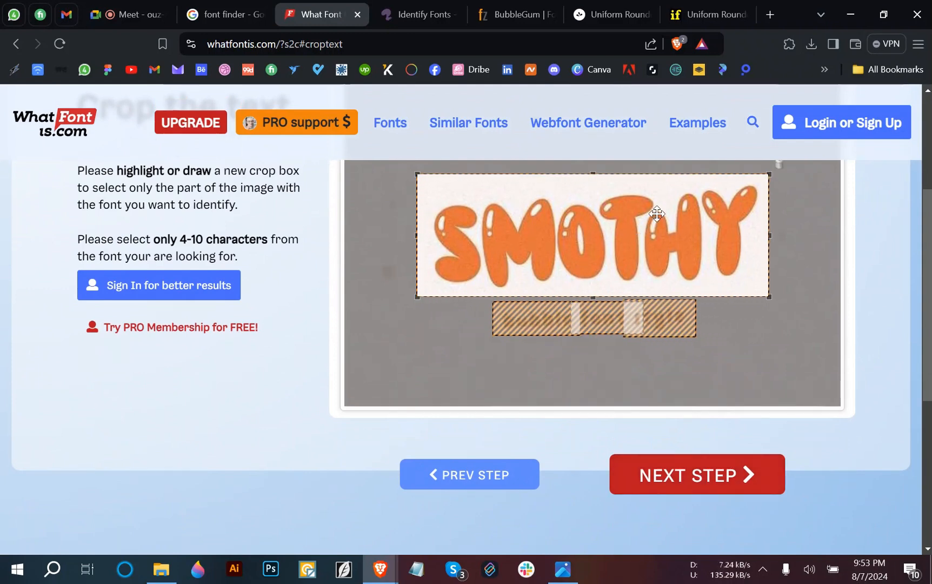
{"action": "left_click", "coordinate": [649, 318]}
{"action": "left_click", "coordinate": [631, 252]}
{"action": "left_click", "coordinate": [709, 487]}
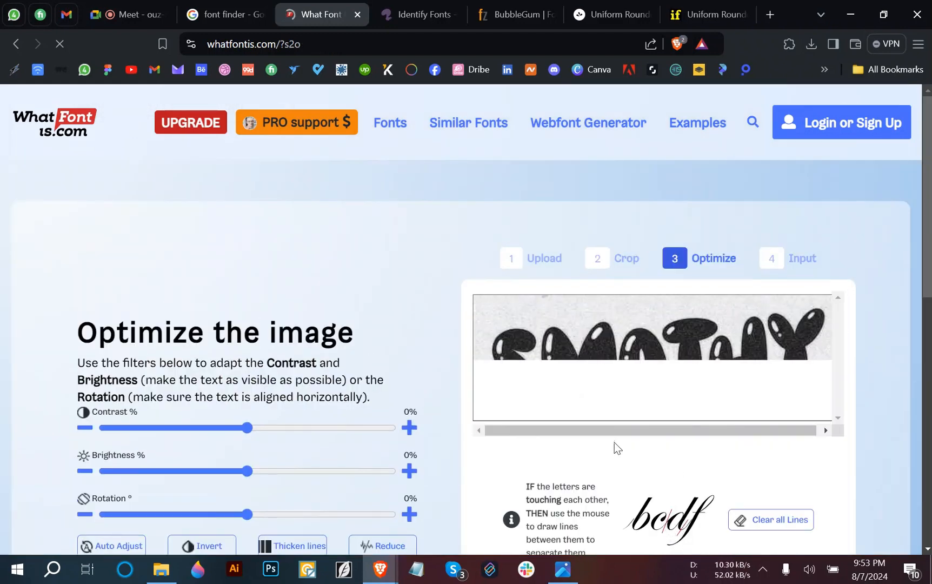
- Check the SMOTHY preview and optimization filters, then continue to character entry with contrast, brightness and rotation left at 0%
{"action": "scroll", "coordinate": [614, 447], "scroll_direction": "down", "scroll_amount": 3}
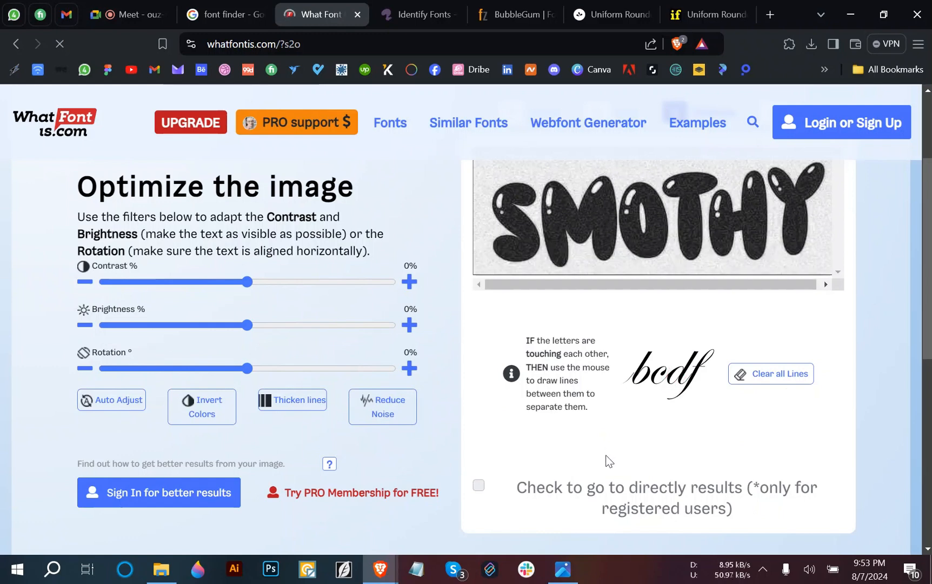
{"action": "scroll", "coordinate": [608, 462], "scroll_direction": "up", "scroll_amount": 3}
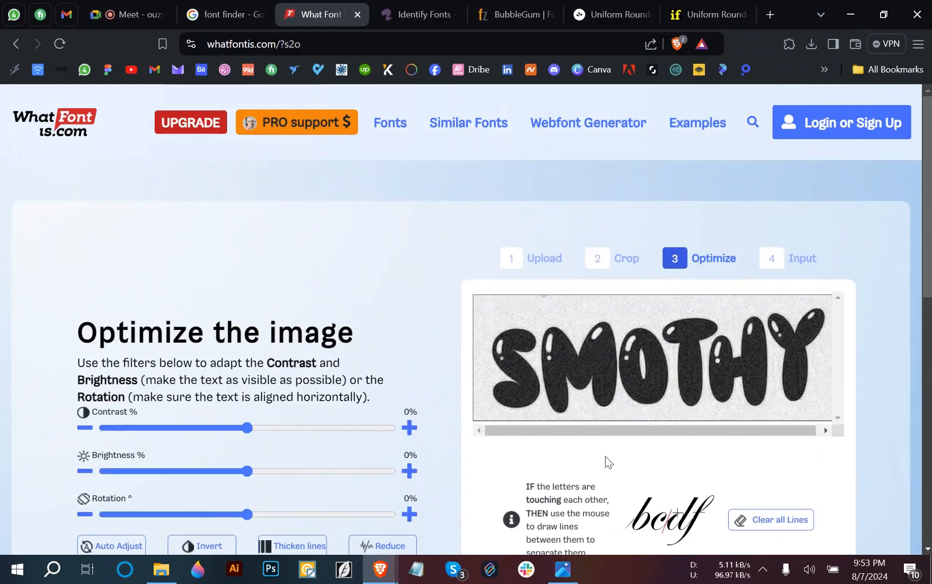
{"action": "scroll", "coordinate": [608, 461], "scroll_direction": "down", "scroll_amount": 2}
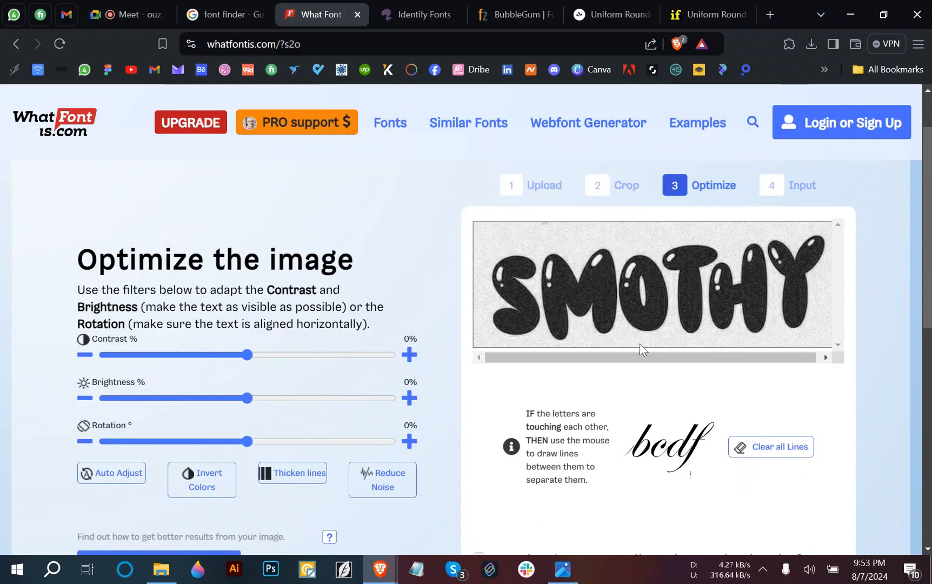
{"action": "scroll", "coordinate": [652, 444], "scroll_direction": "down", "scroll_amount": 3}
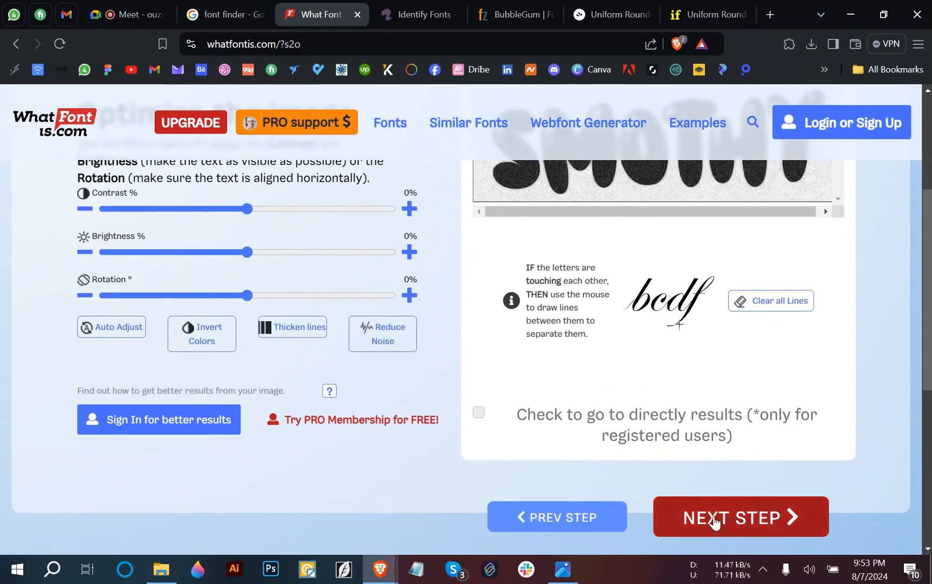
{"action": "scroll", "coordinate": [587, 325], "scroll_direction": "up", "scroll_amount": 2}
{"action": "scroll", "coordinate": [743, 500], "scroll_direction": "down", "scroll_amount": 3}
{"action": "left_click", "coordinate": [718, 451]}
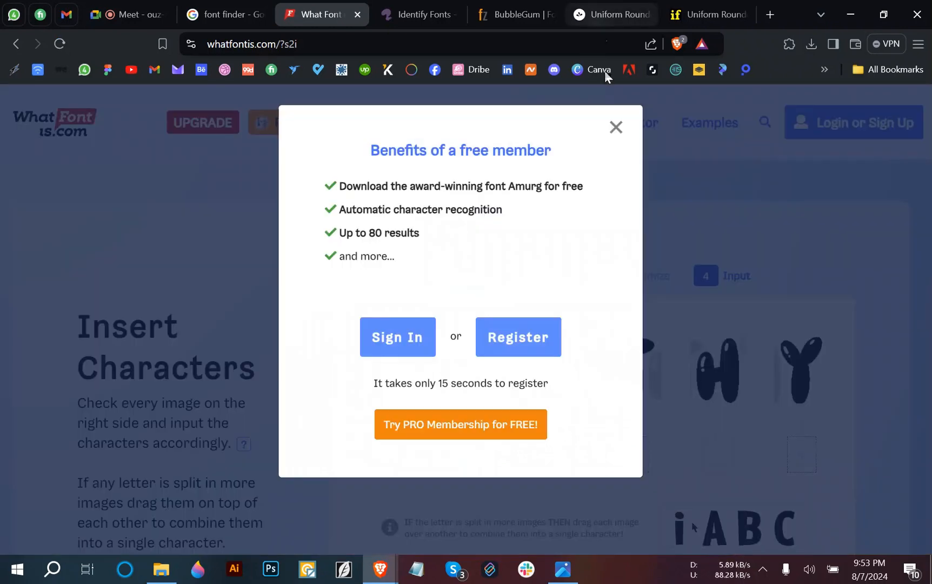
- Dismiss the free membership offer and label the letter shapes as S, M, O, T, H and Y
{"action": "left_click", "coordinate": [616, 128]}
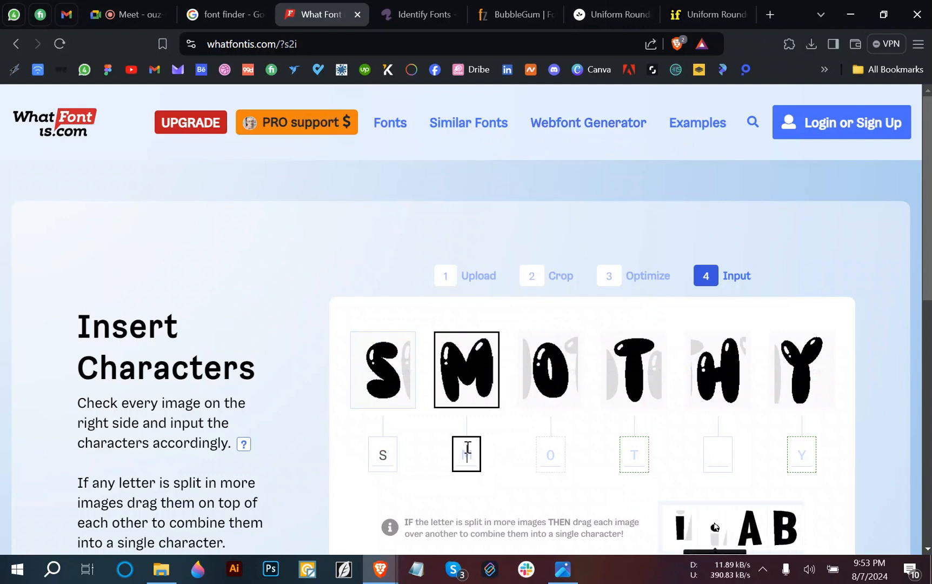
{"action": "type", "text": "M"}
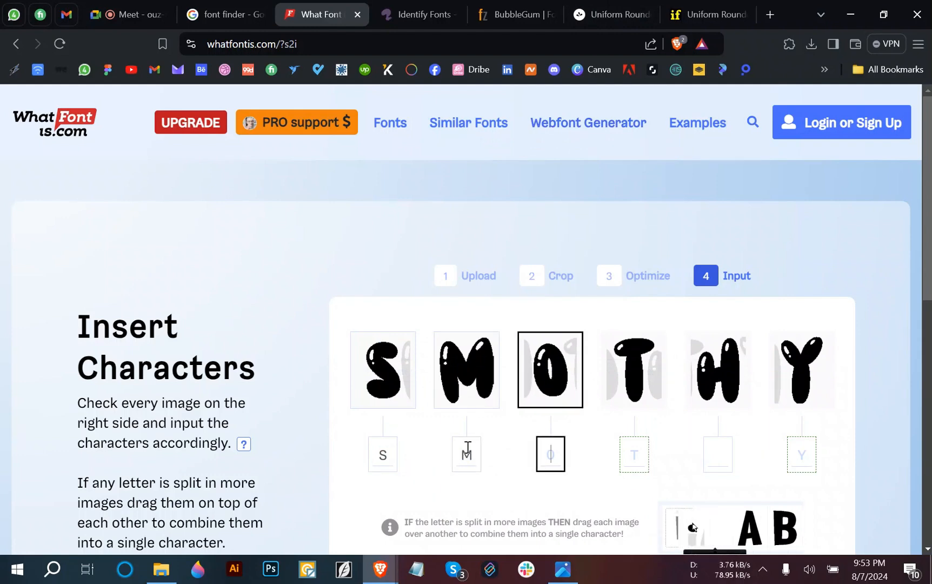
{"action": "type", "text": "OTH"}
{"action": "type", "text": "Y"}
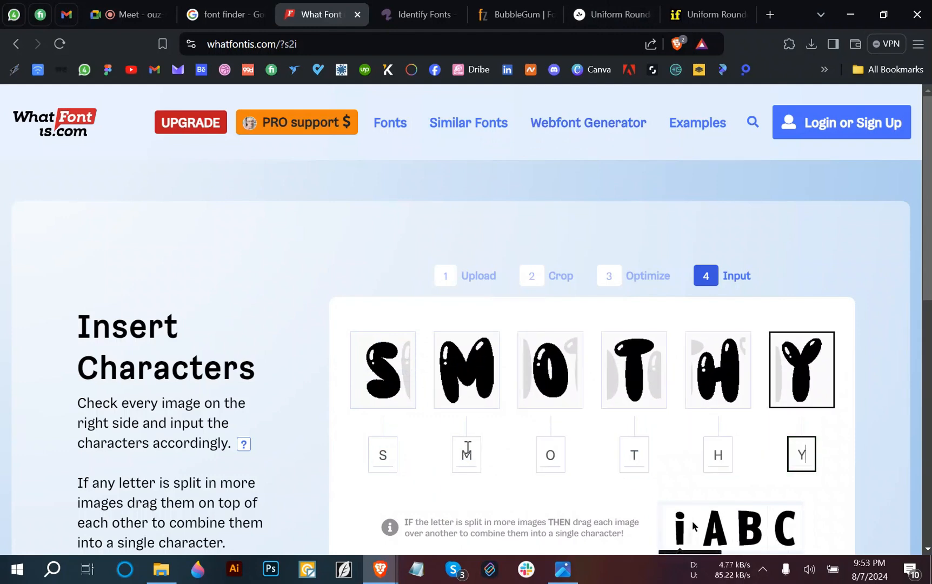
- Run the font search with all fonts displayed, dismiss the login and PRO offers, and bring the list of matches into view
{"action": "scroll", "coordinate": [470, 438], "scroll_direction": "down", "scroll_amount": 5}
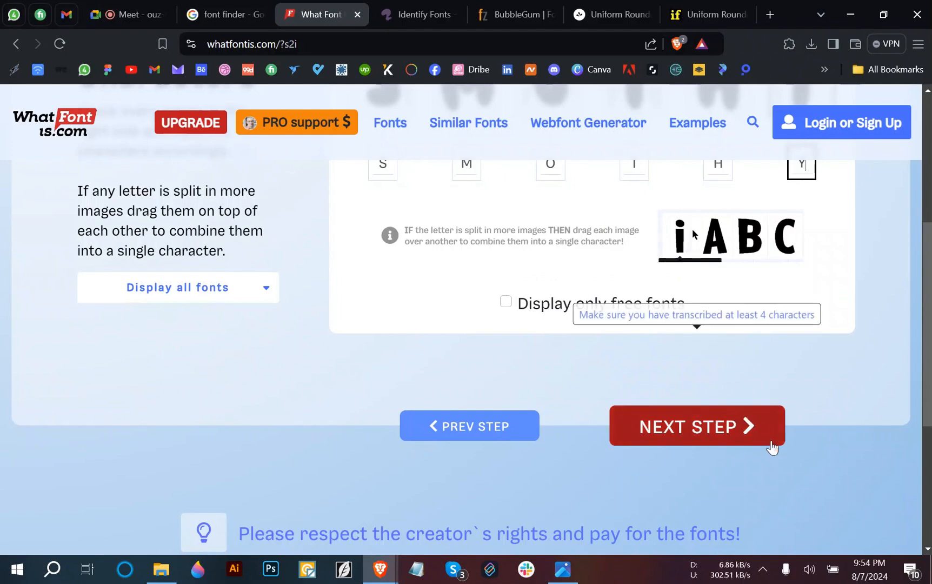
{"action": "left_click", "coordinate": [701, 430]}
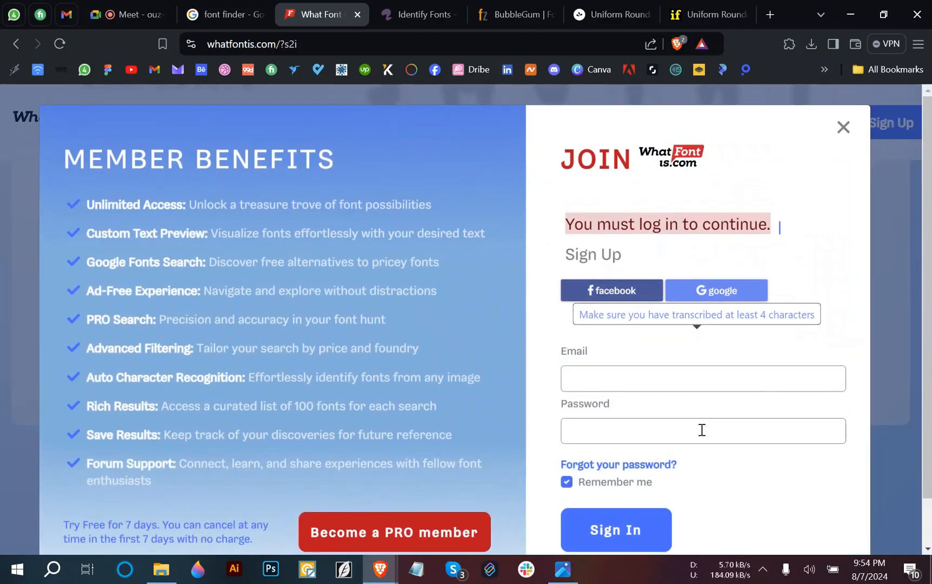
{"action": "left_click", "coordinate": [843, 128]}
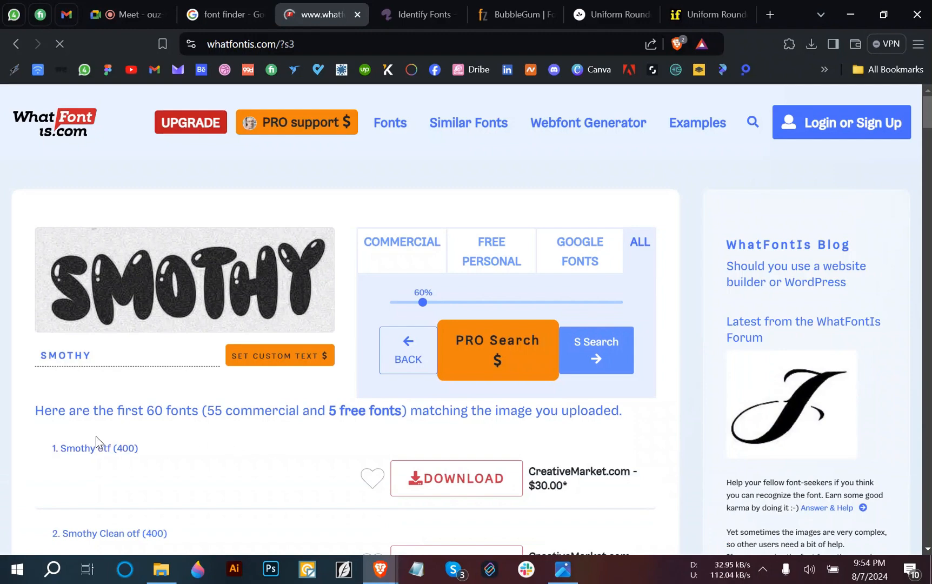
{"action": "scroll", "coordinate": [5, 413], "scroll_direction": "down", "scroll_amount": 3}
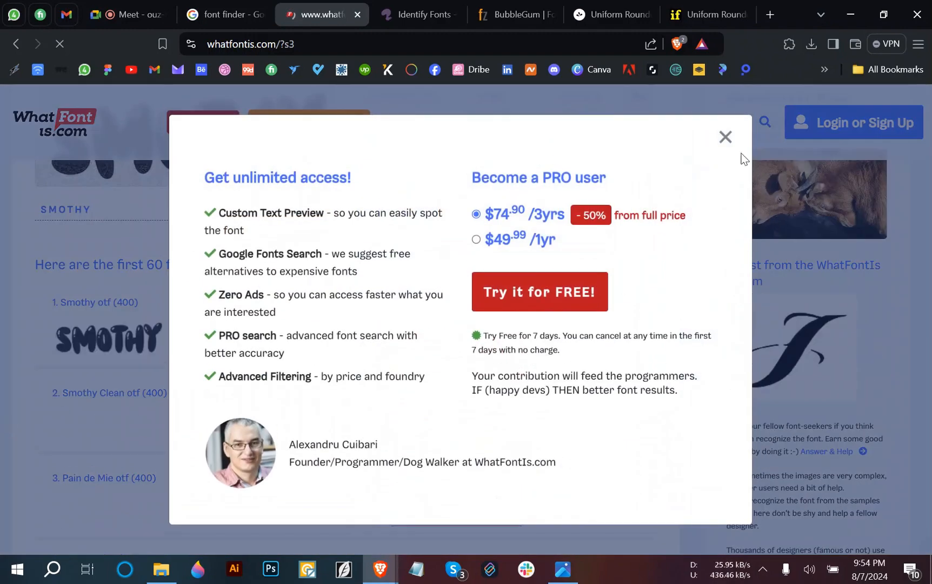
{"action": "left_click", "coordinate": [725, 137]}
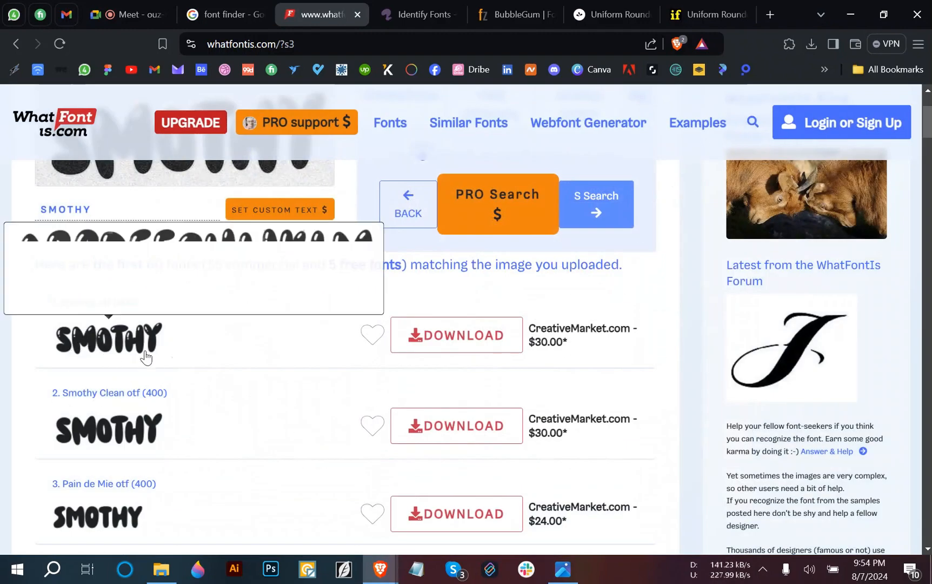
- Examine the first match, Smothy otf (400), checking its price and full character preview against the uploaded SMOTHY lettering
{"action": "scroll", "coordinate": [206, 408], "scroll_direction": "up", "scroll_amount": 3}
{"action": "scroll", "coordinate": [233, 387], "scroll_direction": "down", "scroll_amount": 1}
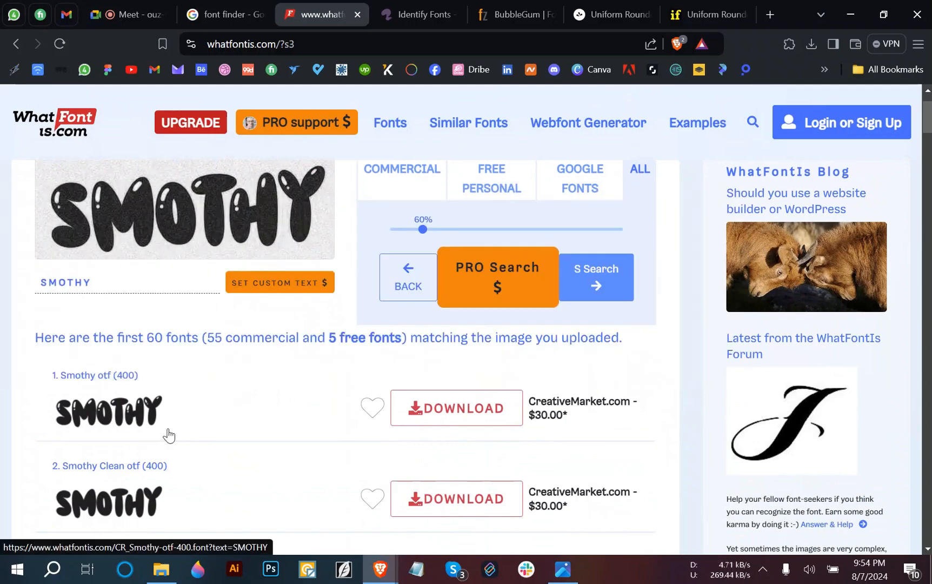
{"action": "mouse_move", "coordinate": [126, 427]}
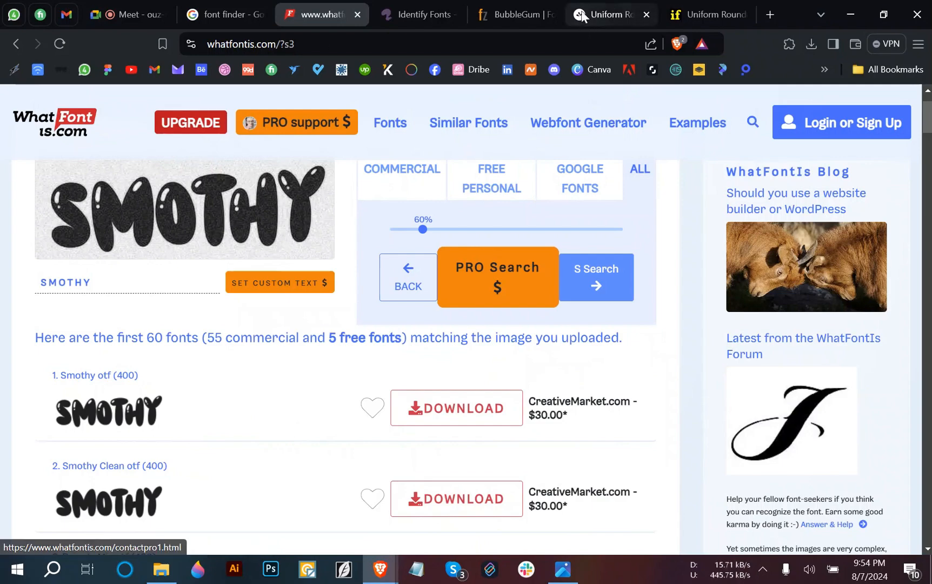
{"action": "scroll", "coordinate": [200, 451], "scroll_direction": "down", "scroll_amount": 2}
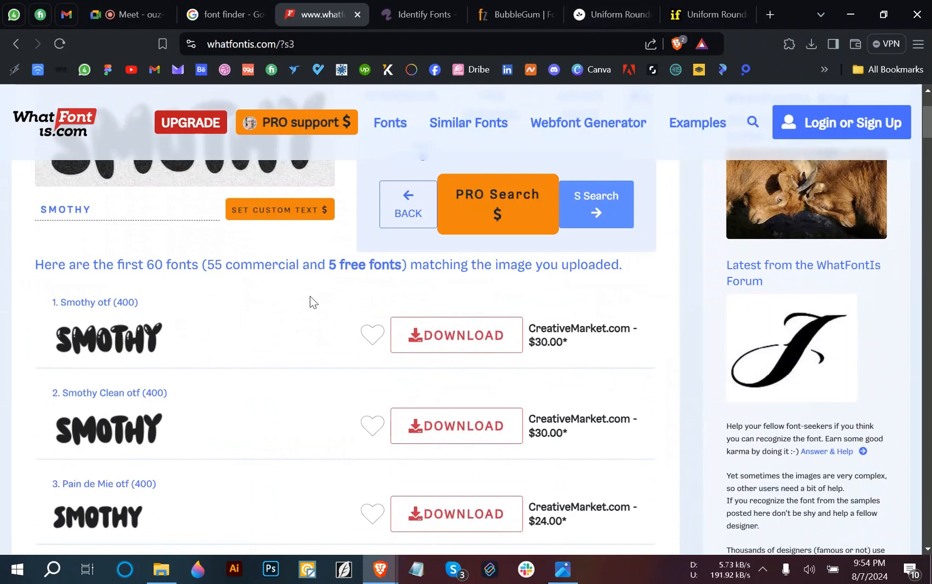
{"action": "mouse_move", "coordinate": [117, 349]}
{"action": "left_click_drag", "start_coordinate": [536, 342], "coordinate": [585, 343]}
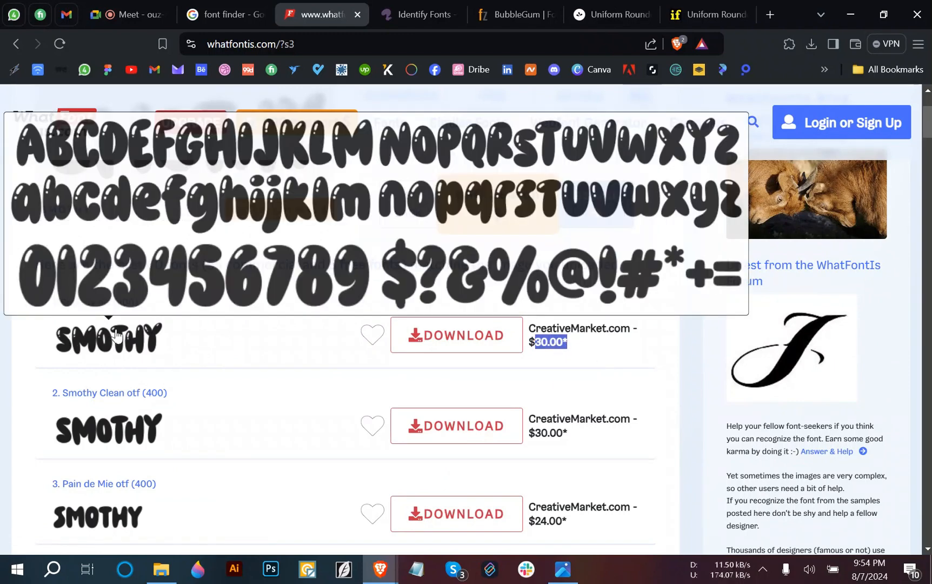
{"action": "mouse_move", "coordinate": [108, 336]}
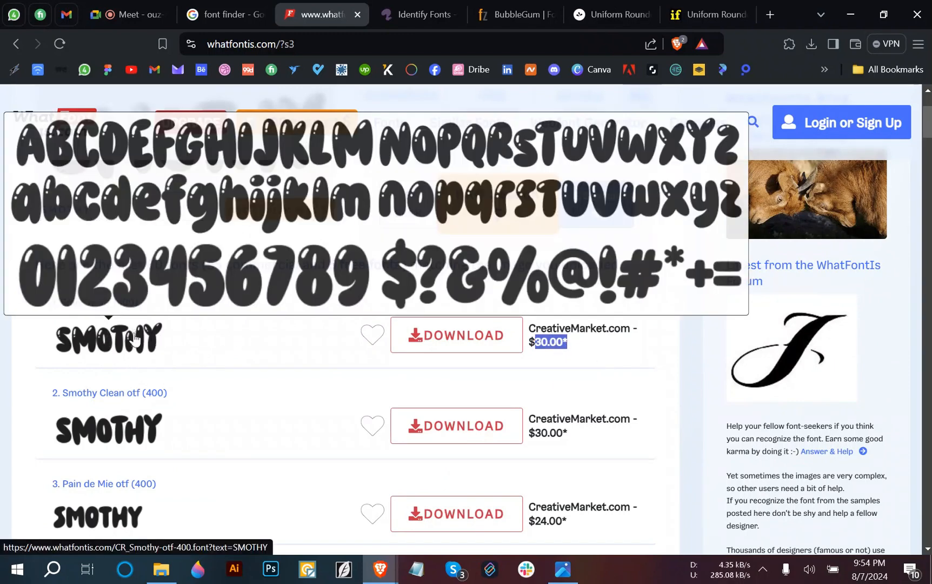
{"action": "right_click", "coordinate": [130, 337]}
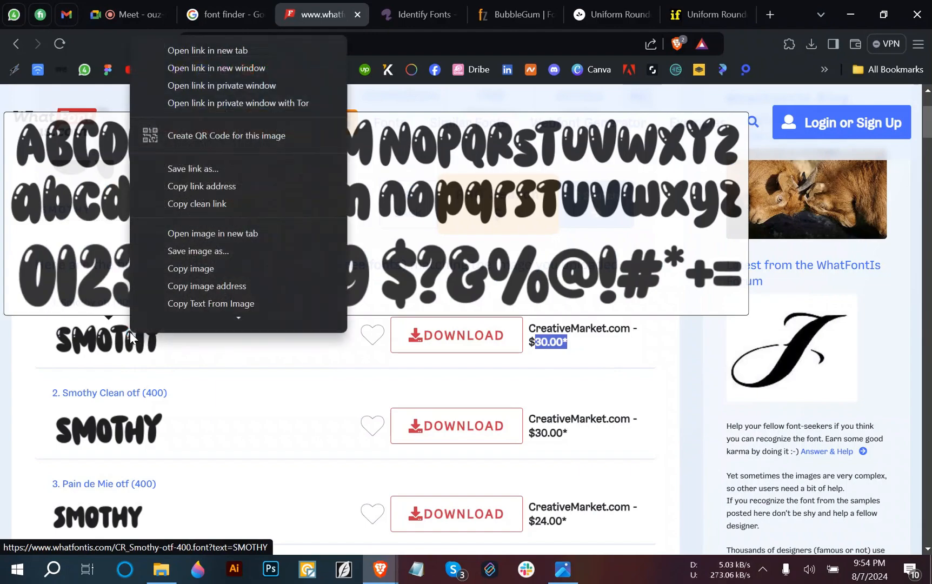
{"action": "left_click", "coordinate": [200, 68]}
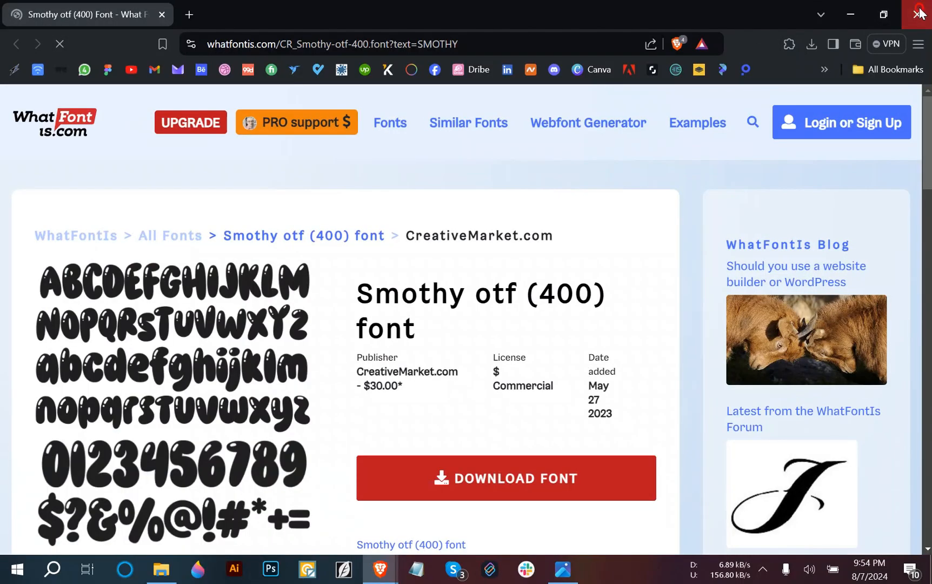
{"action": "left_click", "coordinate": [918, 14]}
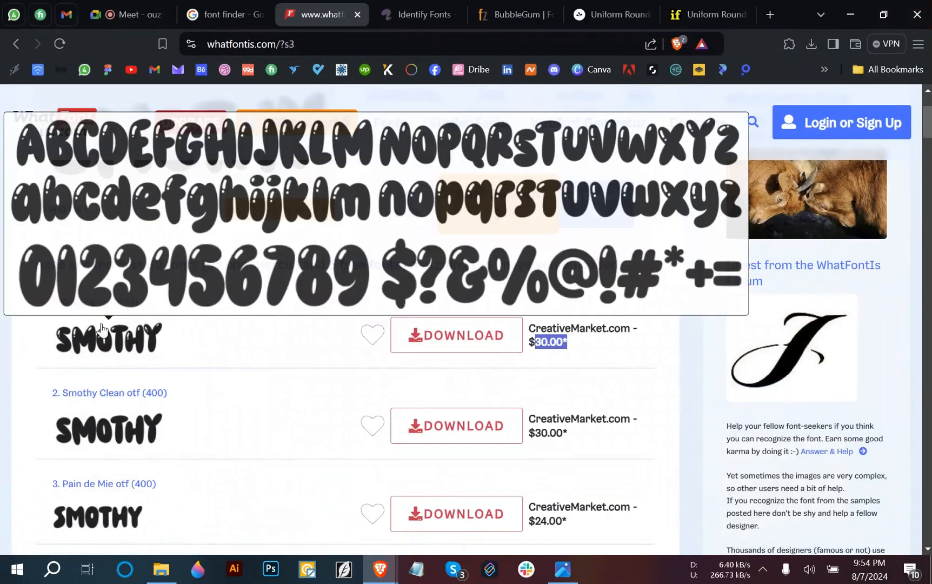
- Open the Smothy otf (400) match's font page in a new browser tab and switch to it
{"action": "right_click", "coordinate": [99, 326]}
{"action": "scroll", "coordinate": [181, 75], "scroll_direction": "up", "scroll_amount": 1}
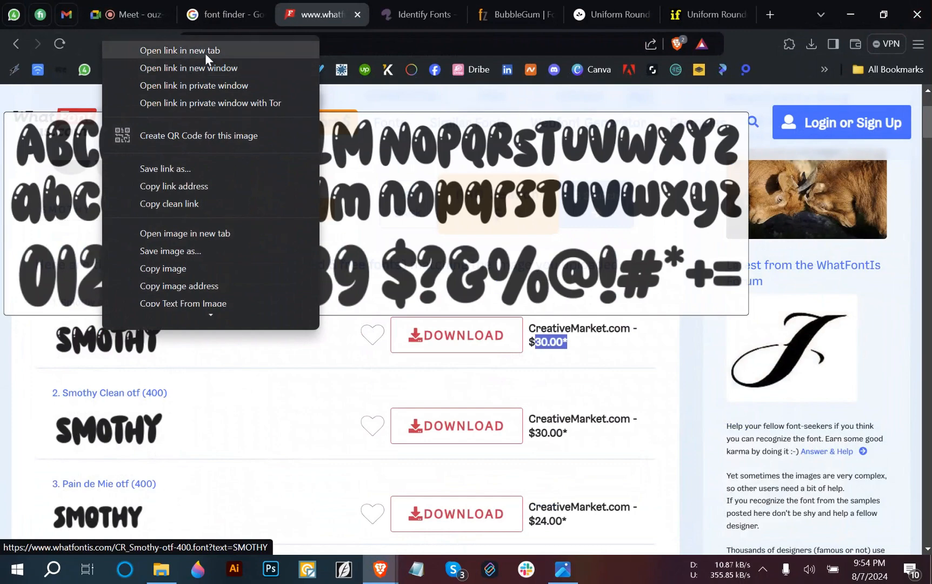
{"action": "left_click", "coordinate": [181, 51]}
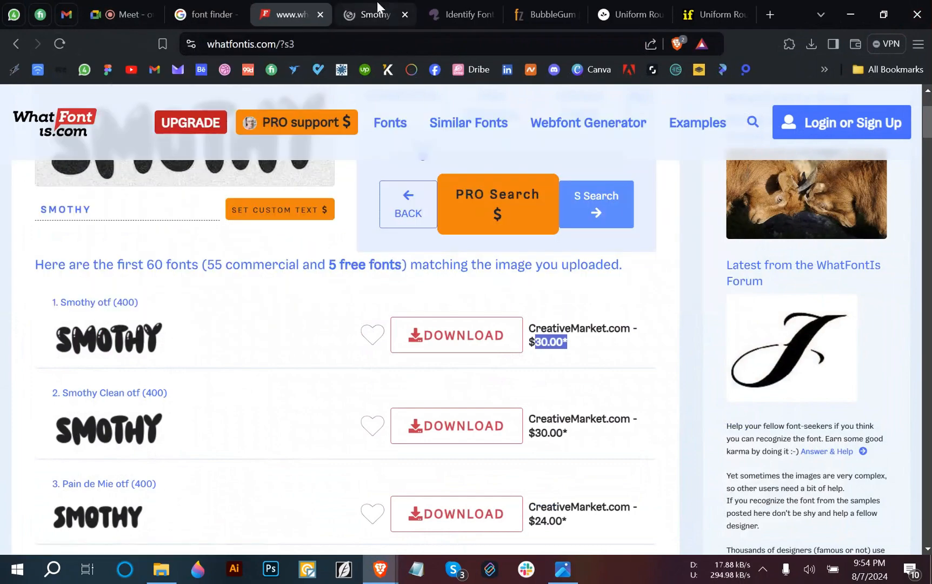
{"action": "left_click", "coordinate": [380, 13]}
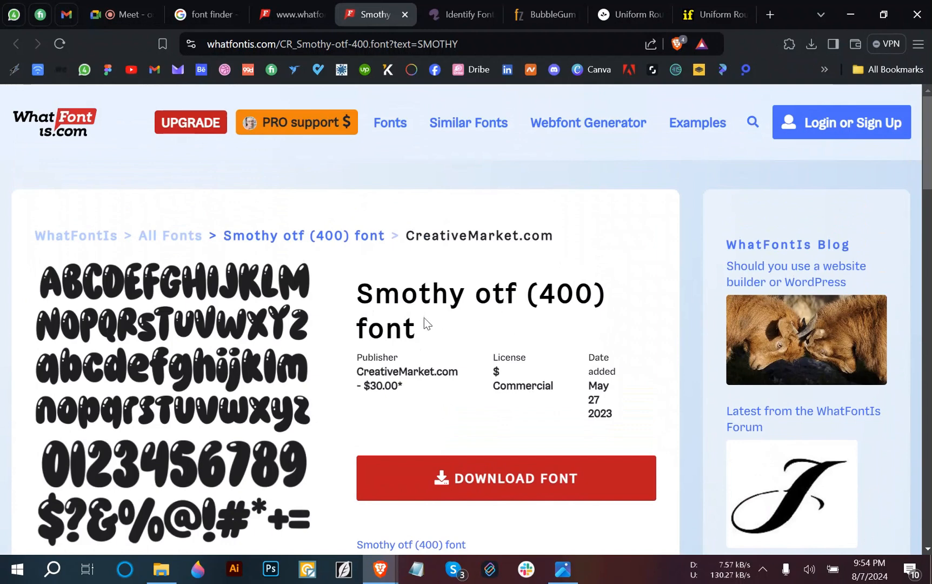
- Copy the font name Smothy from the page title and search the web in a new tab for "Smothy FREE FONT"
{"action": "mouse_move", "coordinate": [458, 295]}
{"action": "left_mouse_down"}
{"action": "mouse_move", "coordinate": [354, 293]}
{"action": "mouse_move", "coordinate": [463, 293]}
{"action": "left_mouse_up"}
{"action": "left_click", "coordinate": [360, 292]}
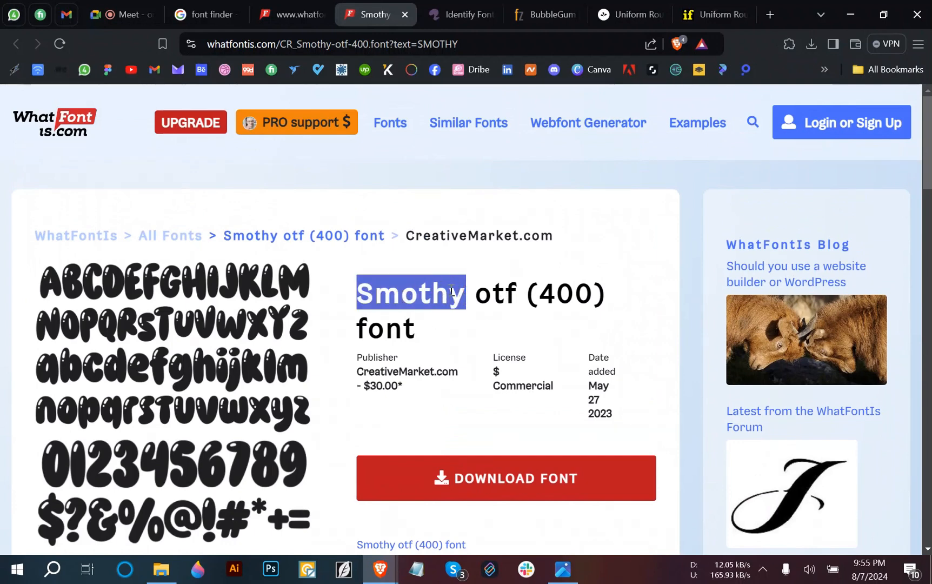
{"action": "right_click", "coordinate": [449, 292]}
{"action": "left_click", "coordinate": [488, 306]}
{"action": "left_click", "coordinate": [770, 14]}
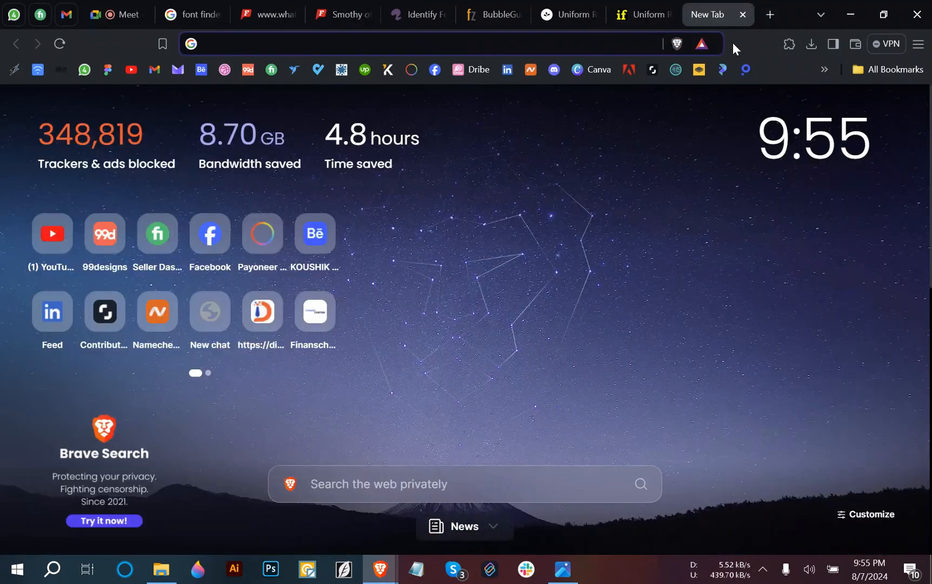
{"action": "key", "text": "ctrl+v"}
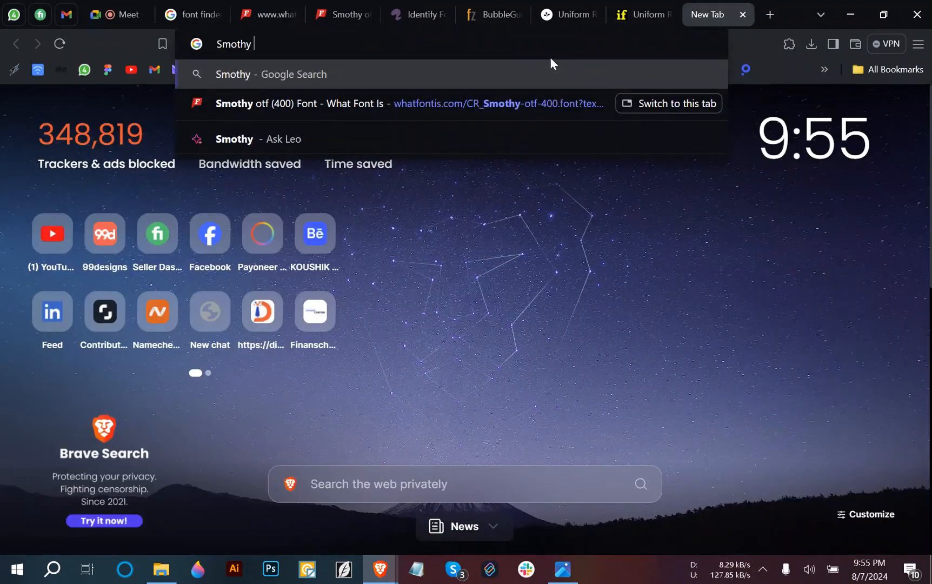
{"action": "type", "text": "FREE"}
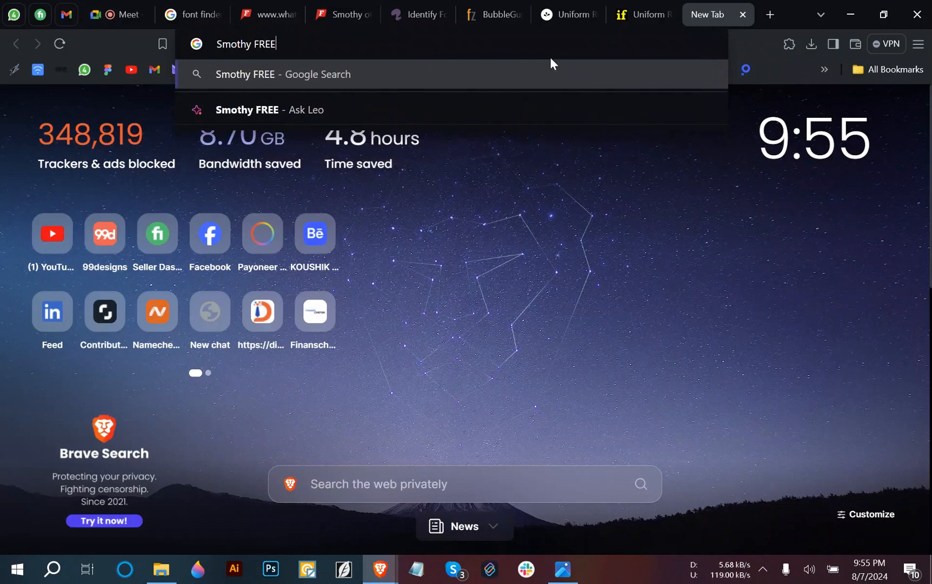
{"action": "type", "text": " FONT"}
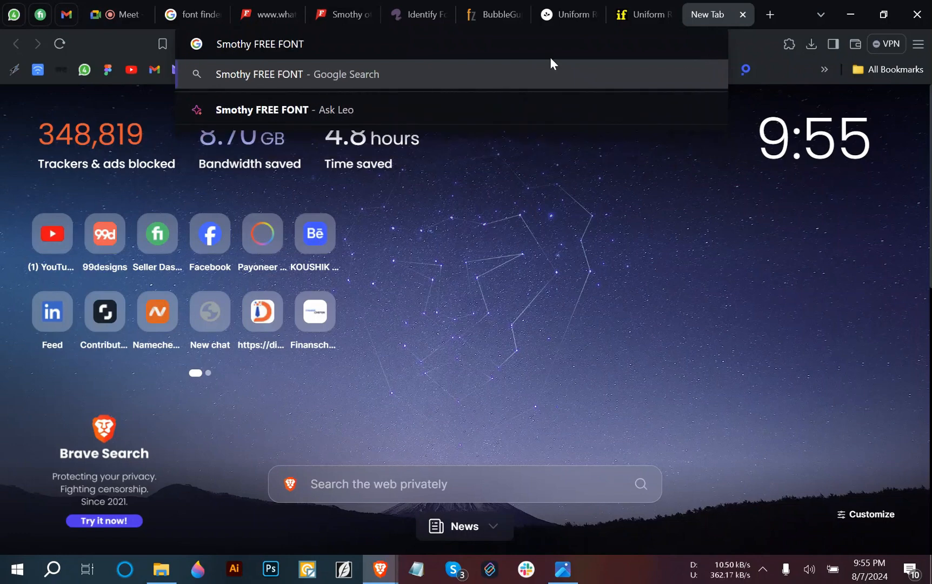
{"action": "key", "text": "Return"}
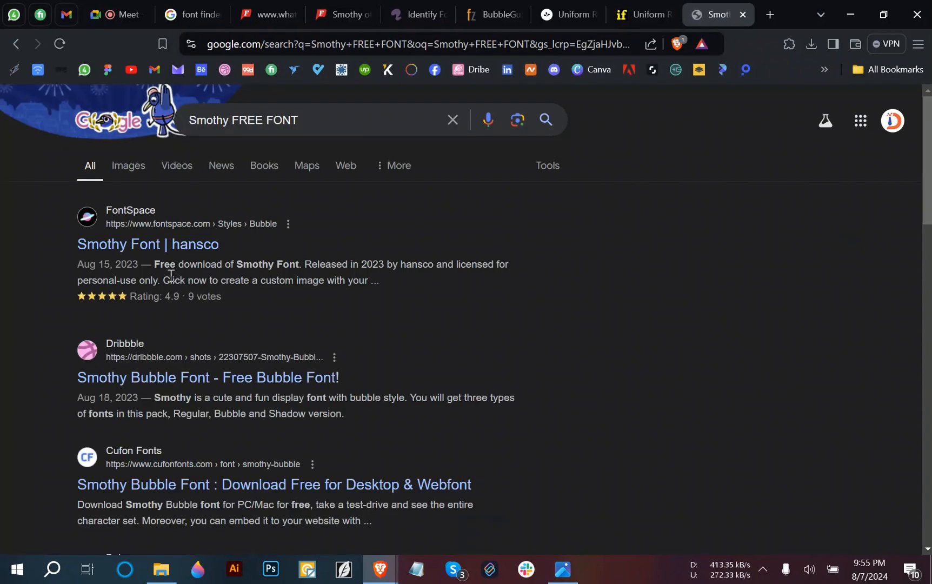
- Review the search results and open FontSpace's Smothy Font result in a new tab
{"action": "scroll", "coordinate": [243, 378], "scroll_direction": "down", "scroll_amount": 3}
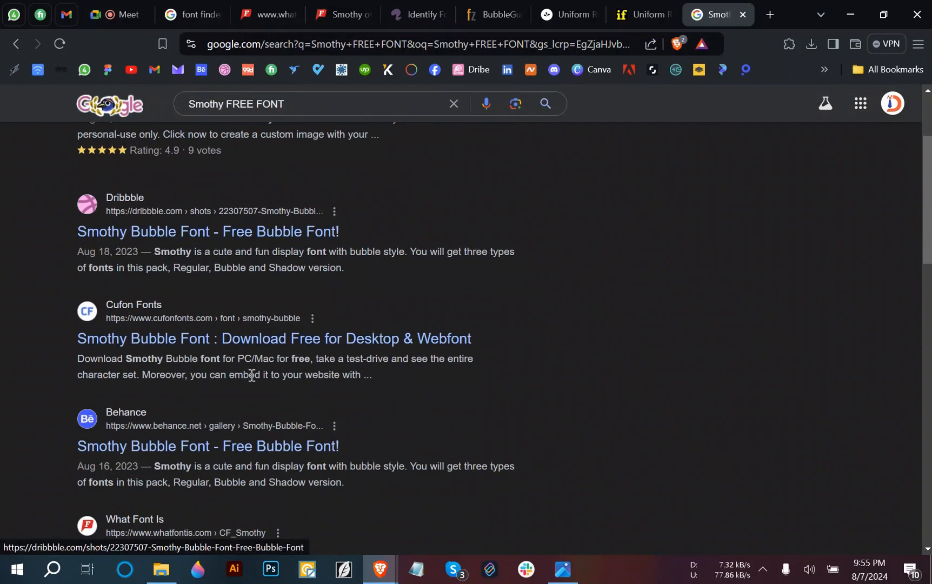
{"action": "scroll", "coordinate": [251, 379], "scroll_direction": "down", "scroll_amount": 2}
{"action": "scroll", "coordinate": [251, 379], "scroll_direction": "up", "scroll_amount": 5}
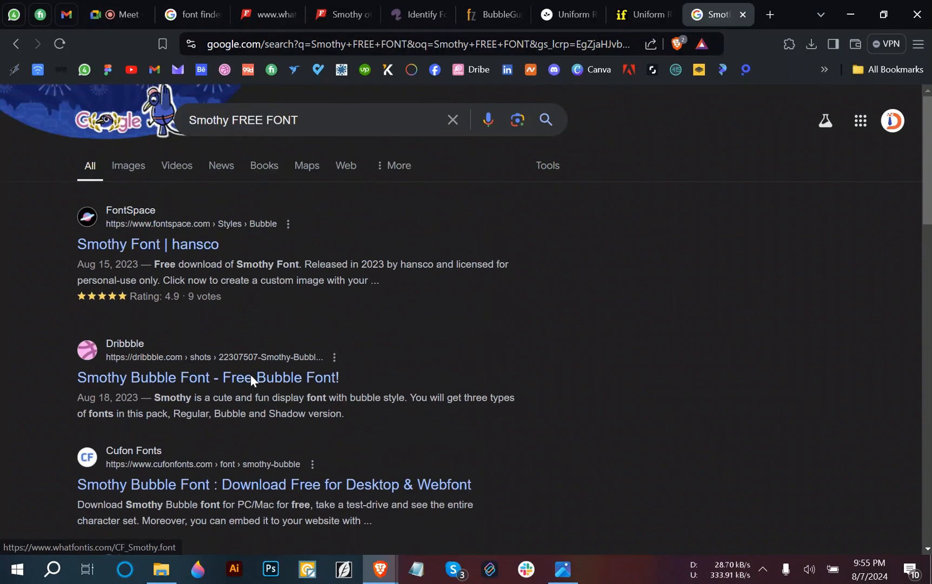
{"action": "right_click", "coordinate": [180, 250]}
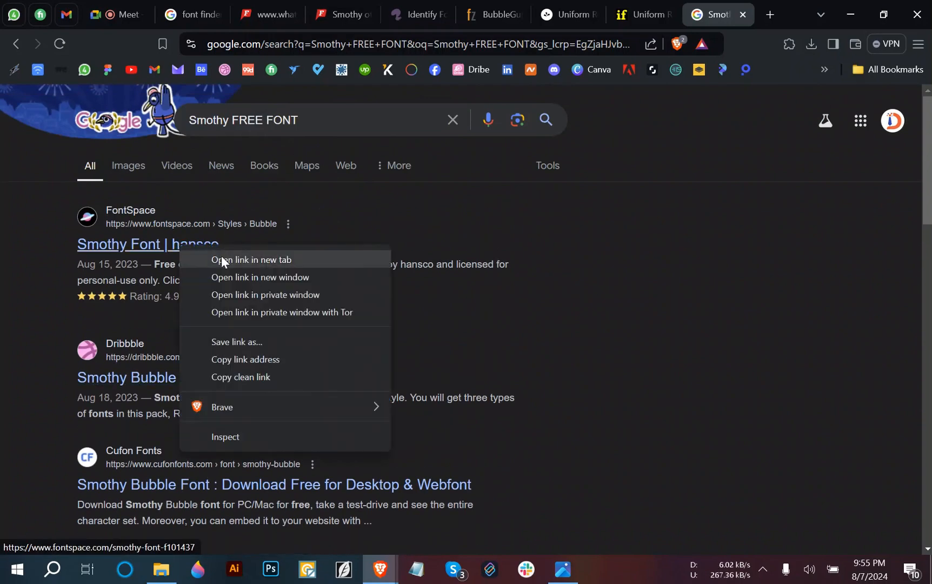
{"action": "left_click", "coordinate": [221, 260]}
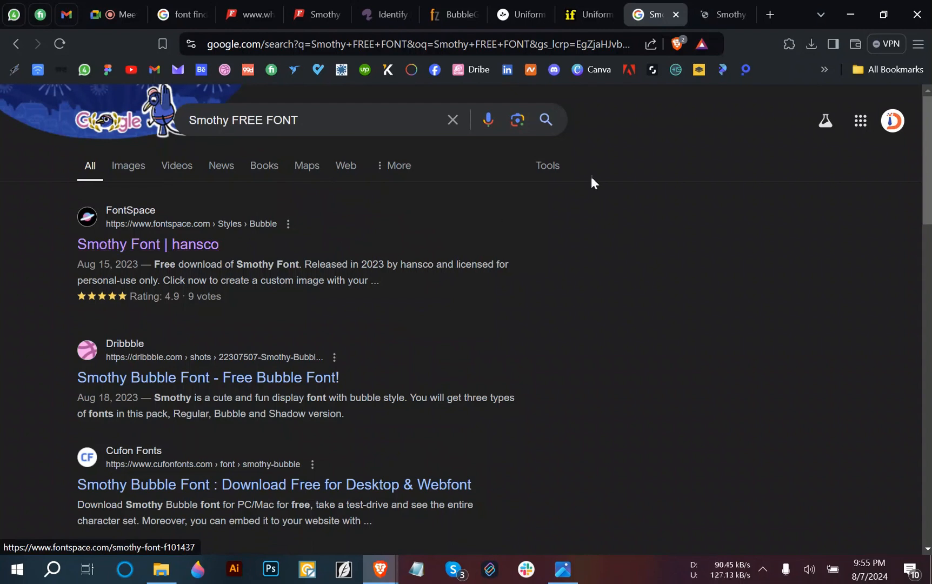
{"action": "left_click", "coordinate": [710, 11]}
- Download the free Smothy font from its FontSpace page, saving the smothy-font ZIP archive to the Desktop
{"action": "scroll", "coordinate": [377, 373], "scroll_direction": "down", "scroll_amount": 4}
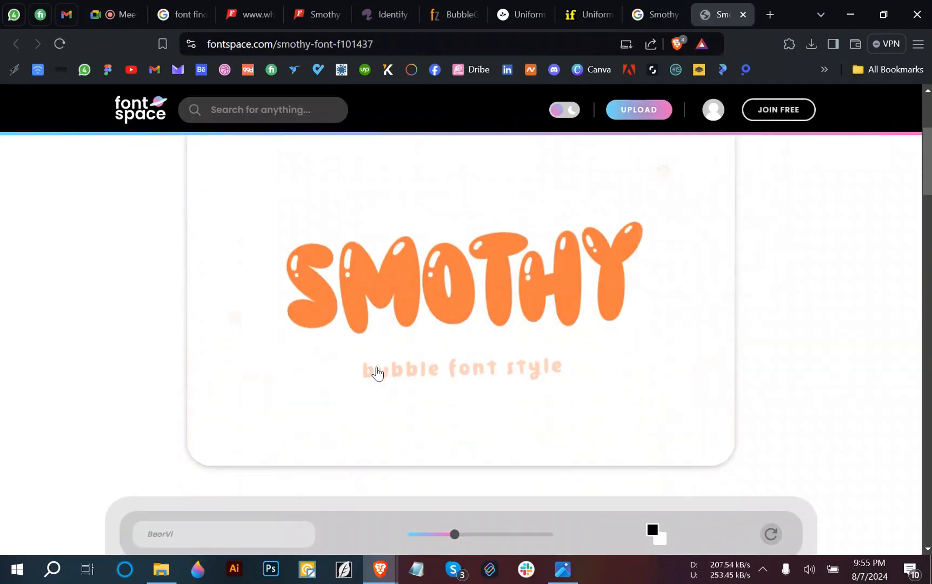
{"action": "scroll", "coordinate": [377, 373], "scroll_direction": "down", "scroll_amount": 8}
{"action": "scroll", "coordinate": [377, 373], "scroll_direction": "up", "scroll_amount": 4}
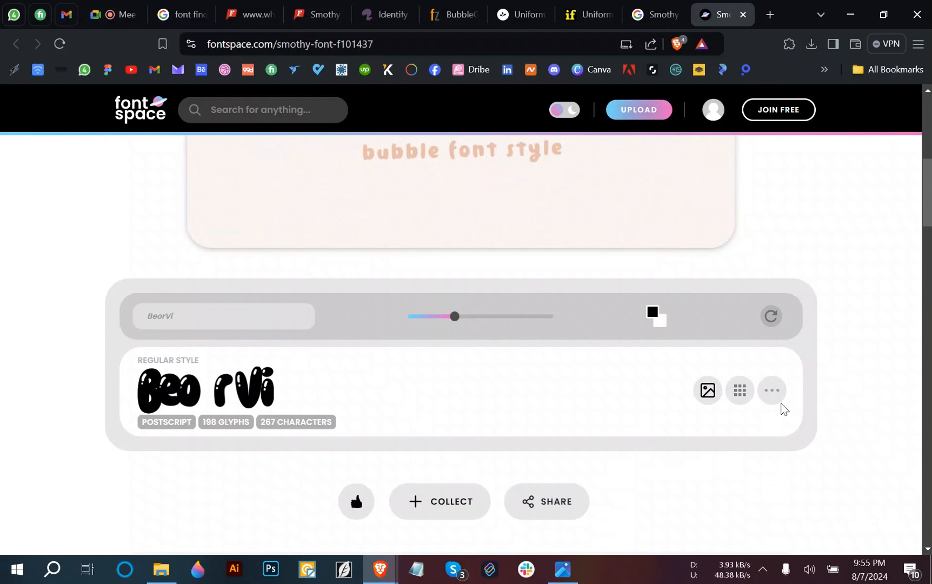
{"action": "scroll", "coordinate": [467, 398], "scroll_direction": "up", "scroll_amount": 5}
{"action": "scroll", "coordinate": [473, 403], "scroll_direction": "down", "scroll_amount": 10}
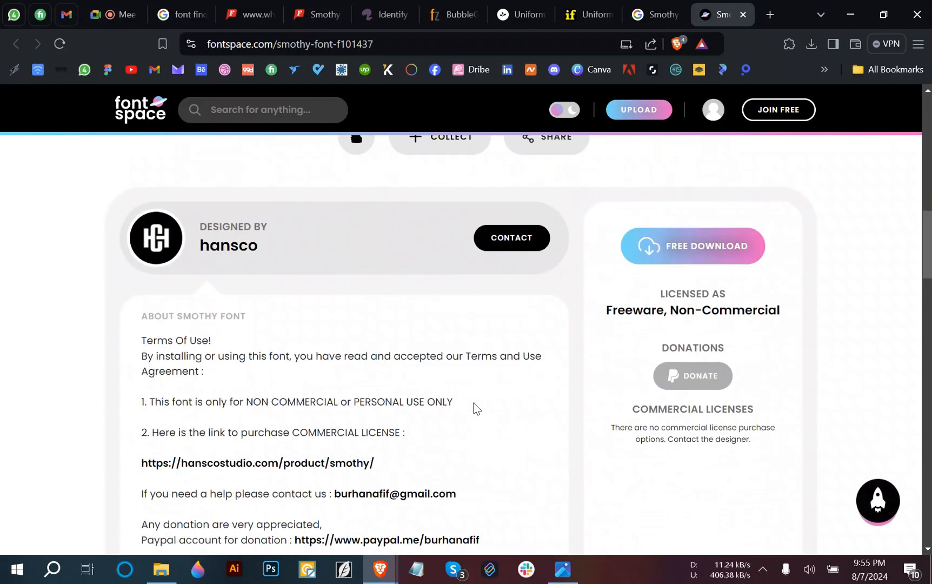
{"action": "left_click", "coordinate": [714, 255]}
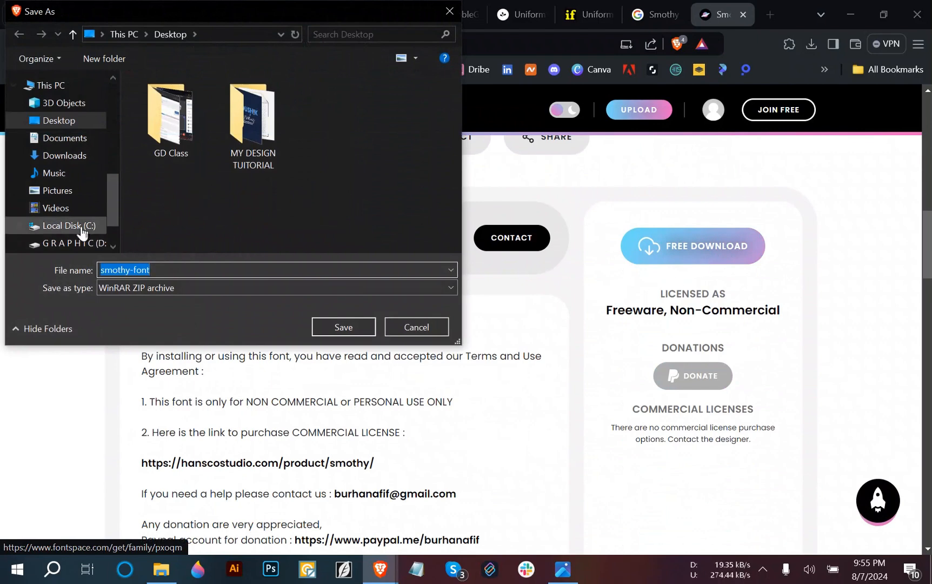
{"action": "left_click", "coordinate": [75, 121]}
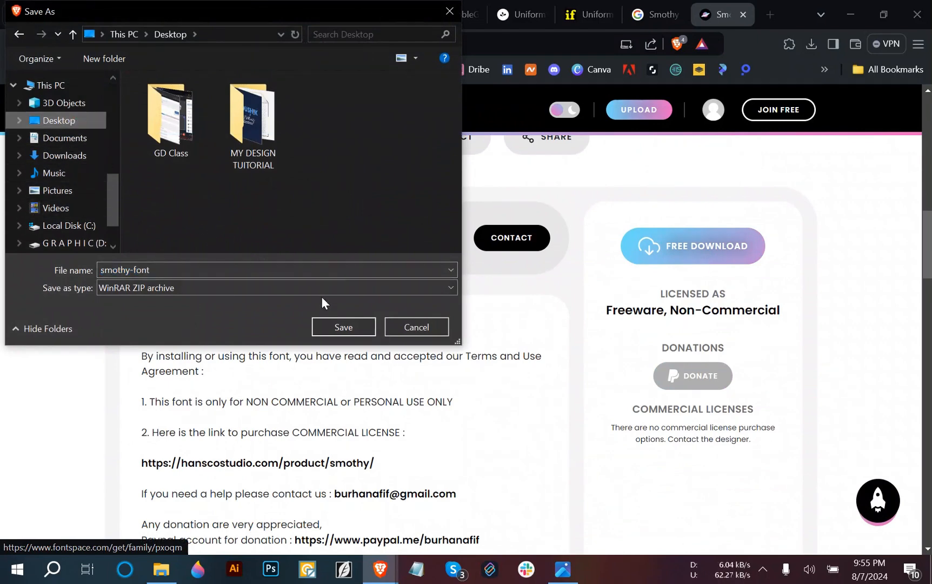
{"action": "left_click", "coordinate": [342, 327]}
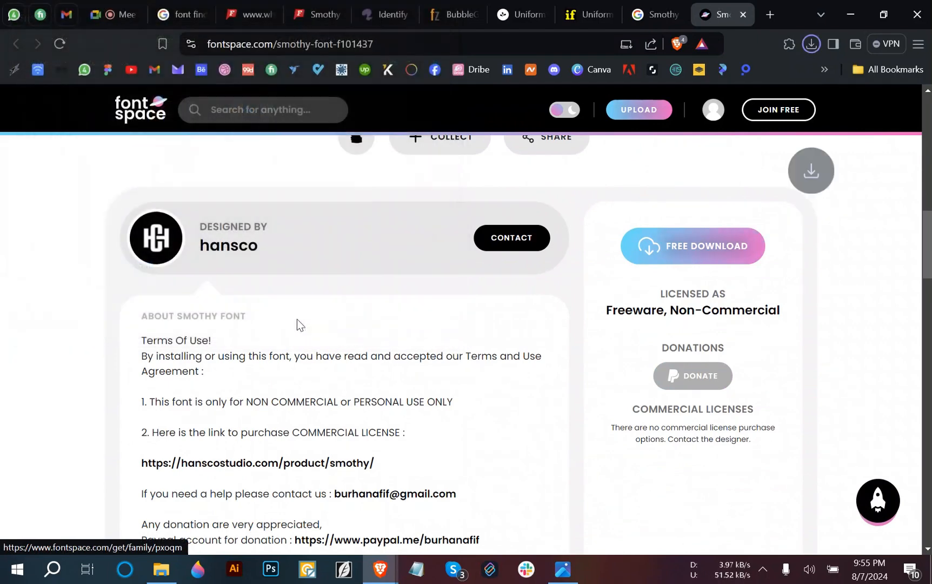
{"action": "scroll", "coordinate": [317, 303], "scroll_direction": "up", "scroll_amount": 4}
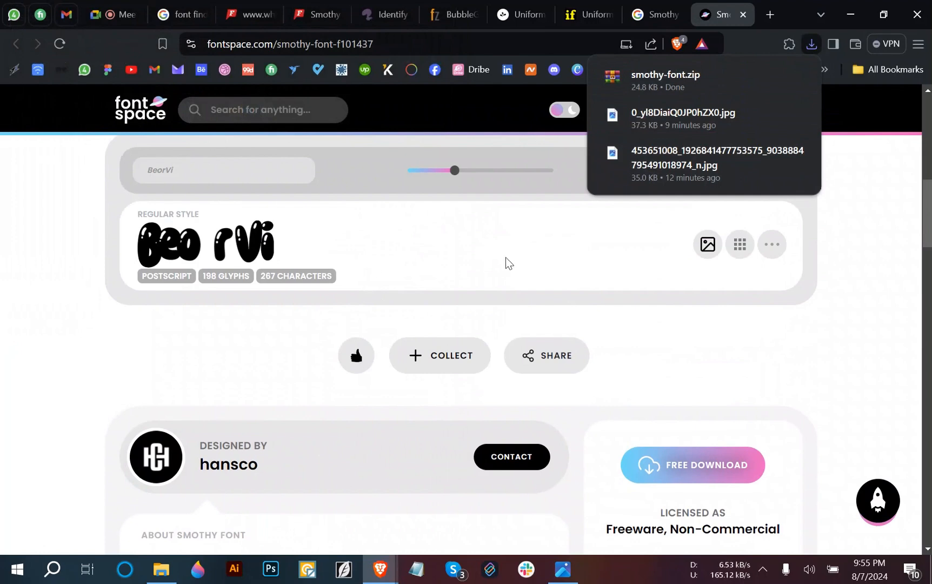
- Revisit the open font download pages and the match list, and review the Smothy otf (400) page on What Font Is
{"action": "left_click", "coordinate": [630, 12]}
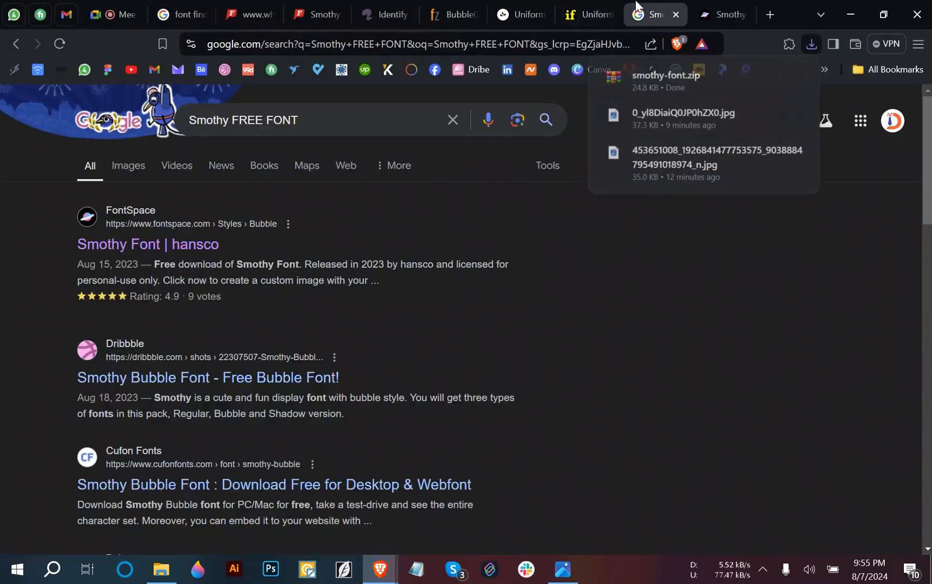
{"action": "left_click", "coordinate": [552, 12]}
{"action": "left_click", "coordinate": [575, 9]}
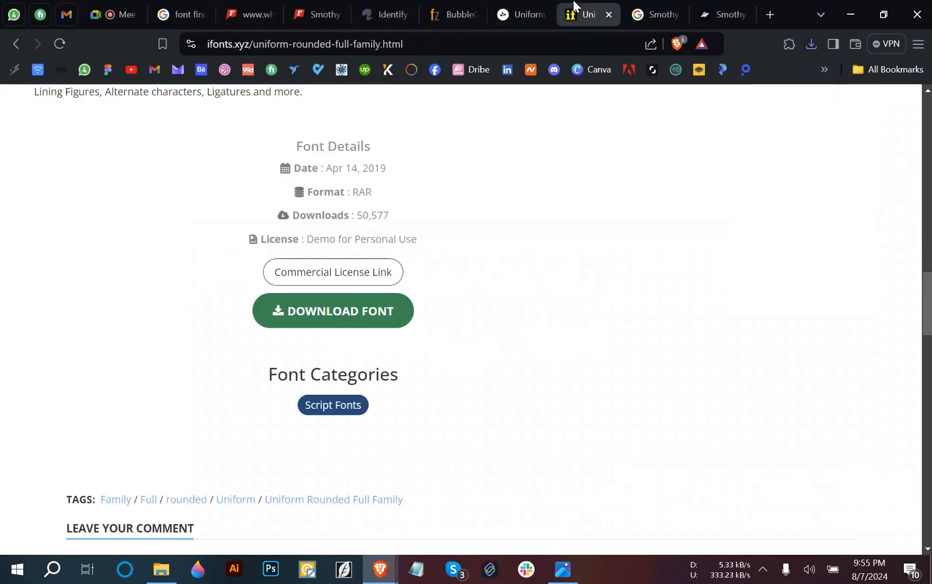
{"action": "left_click", "coordinate": [664, 9]}
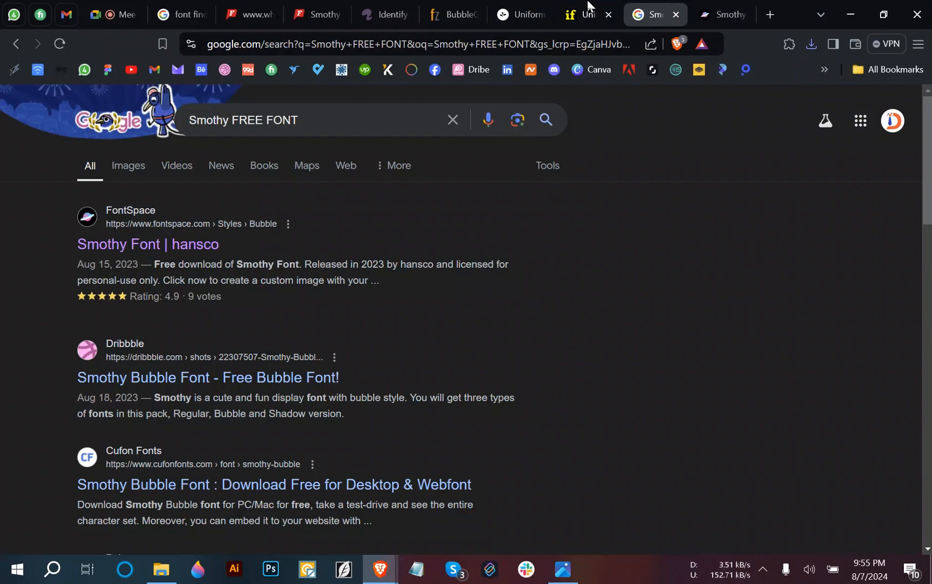
{"action": "left_click", "coordinate": [394, 9]}
{"action": "left_click", "coordinate": [452, 12]}
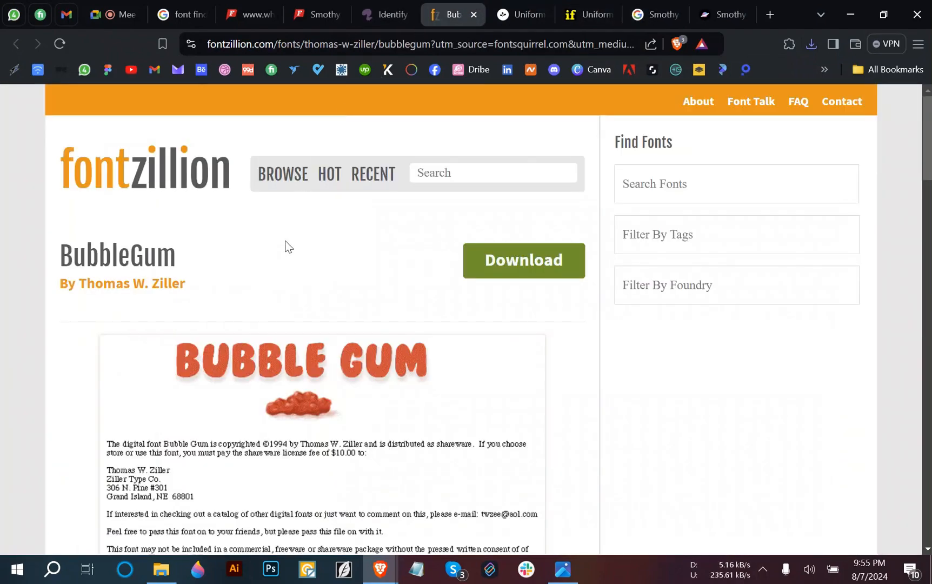
{"action": "left_click", "coordinate": [371, 8]}
{"action": "left_click", "coordinate": [238, 8]}
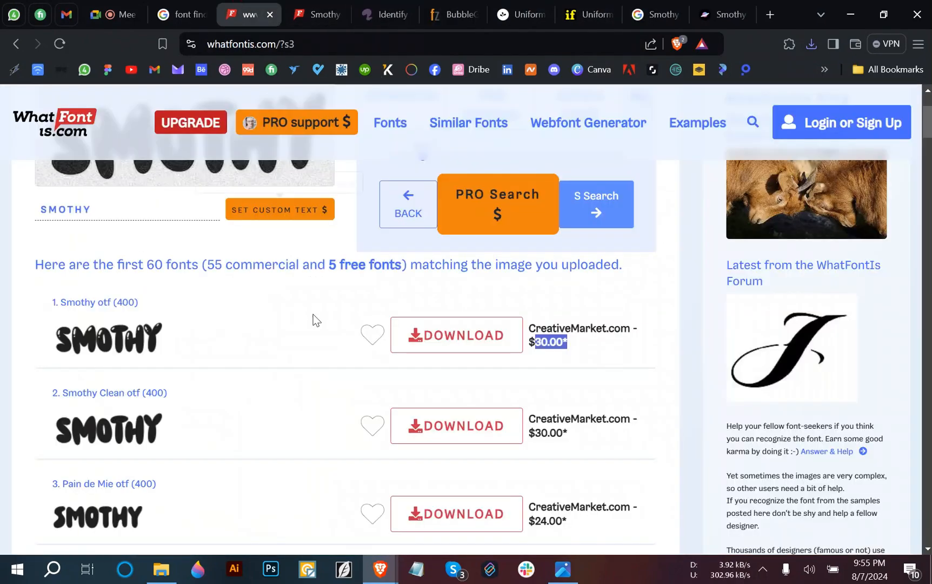
{"action": "scroll", "coordinate": [312, 346], "scroll_direction": "up", "scroll_amount": 3}
{"action": "left_click", "coordinate": [310, 7]}
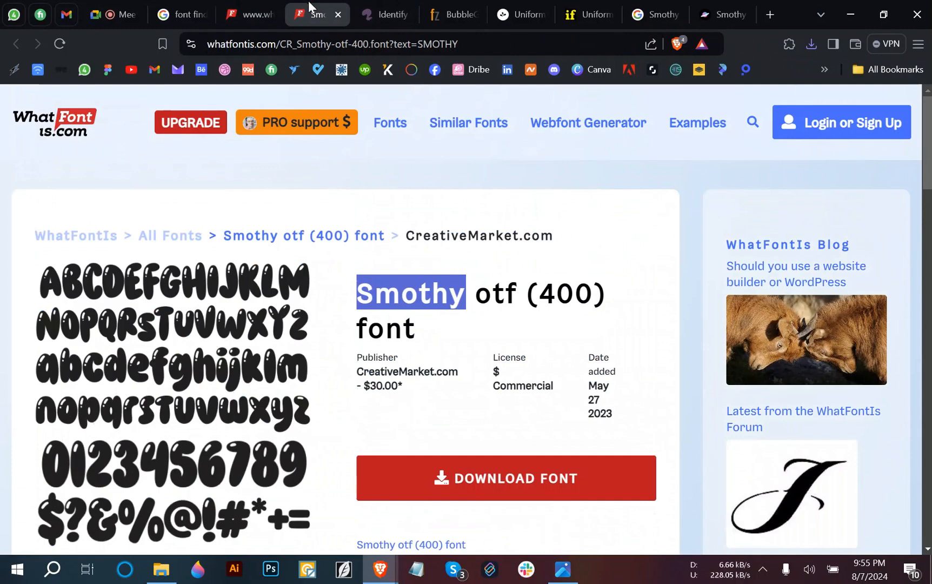
{"action": "scroll", "coordinate": [256, 335], "scroll_direction": "down", "scroll_amount": 3}
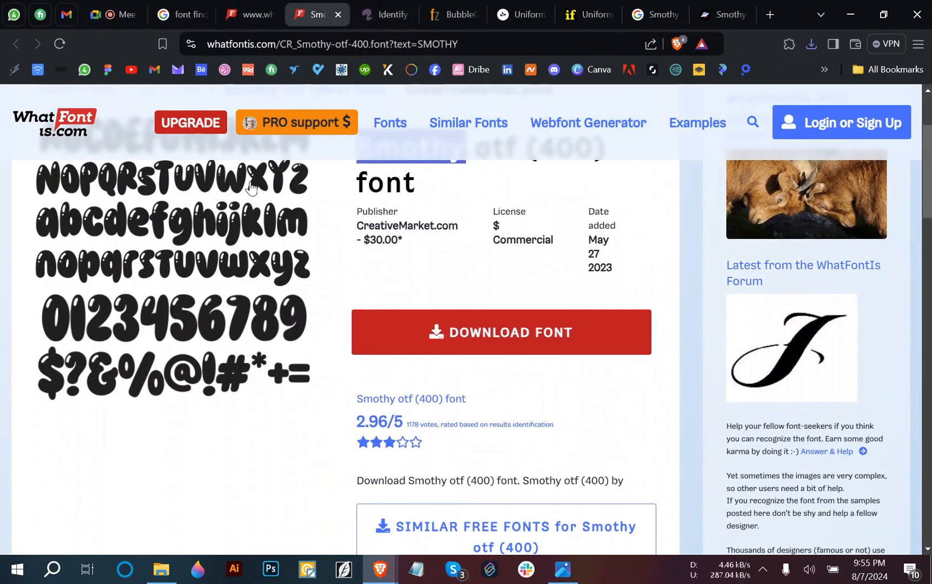
- Extract the smothy-font archive on the Desktop into its own smothy-font folder
{"action": "scroll", "coordinate": [251, 186], "scroll_direction": "up", "scroll_amount": 3}
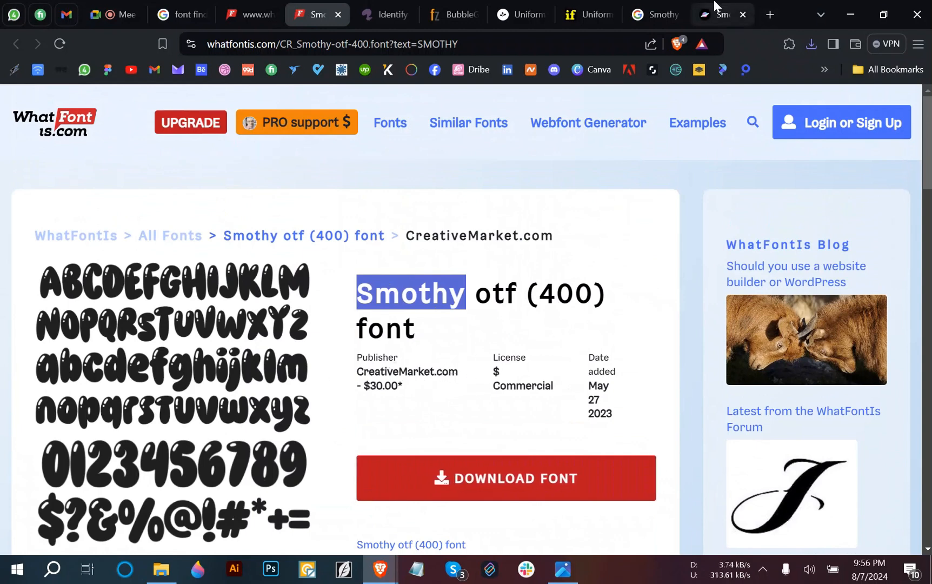
{"action": "left_click", "coordinate": [154, 578]}
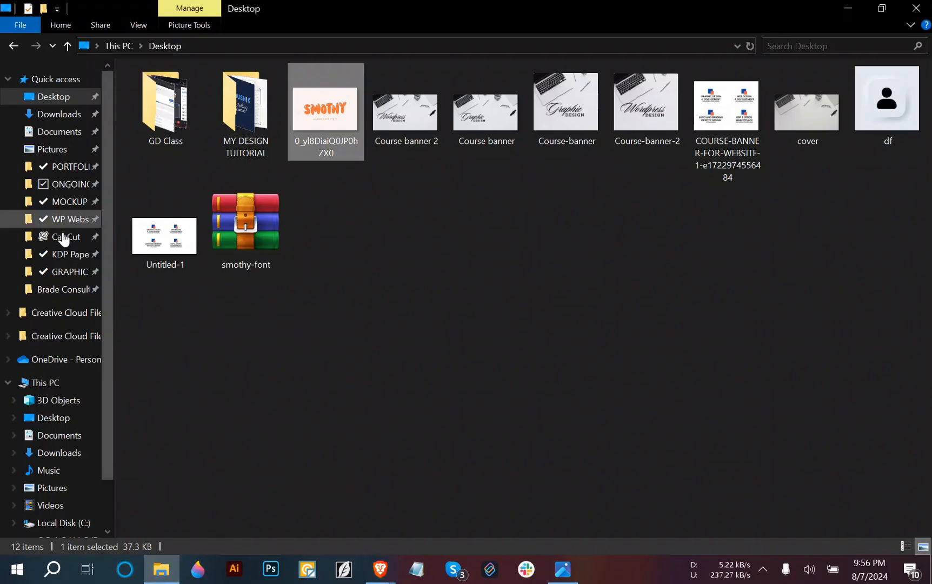
{"action": "left_click", "coordinate": [61, 116]}
{"action": "left_click", "coordinate": [58, 98]}
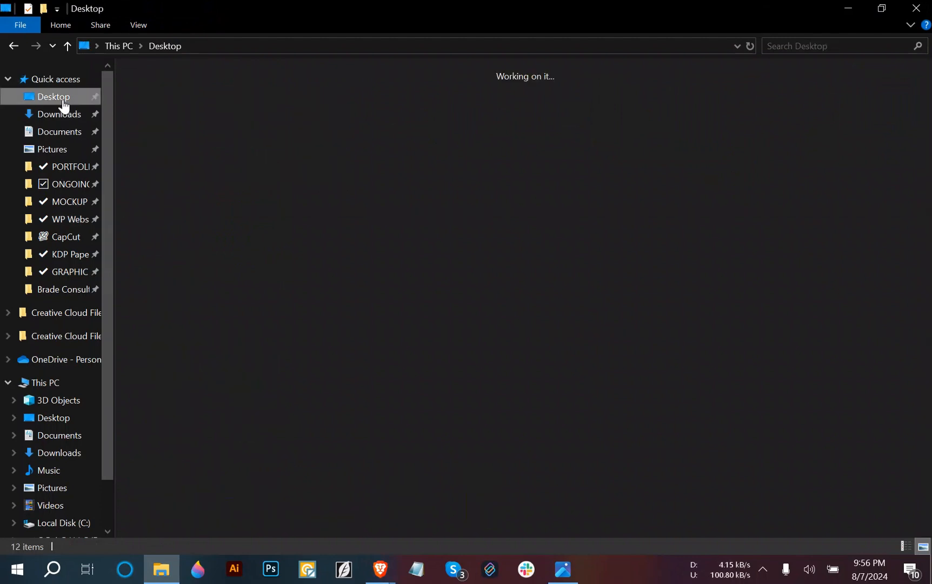
{"action": "left_click", "coordinate": [152, 213]}
{"action": "right_click", "coordinate": [152, 212]}
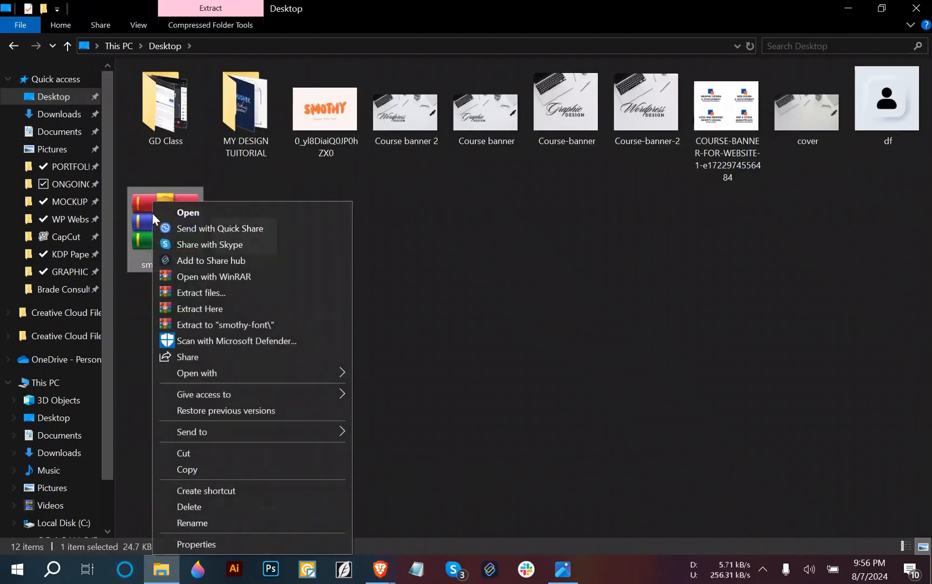
{"action": "left_click", "coordinate": [212, 325]}
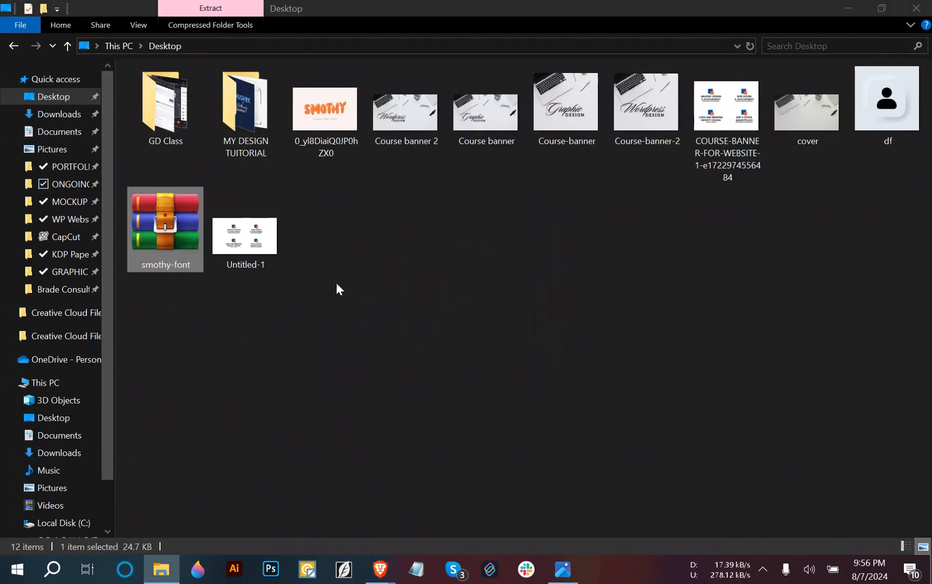
- Open the SmothyBubble-d9D06 font file from the extracted smothy-font folder, install the font, and close the preview
{"action": "double_click", "coordinate": [326, 230]}
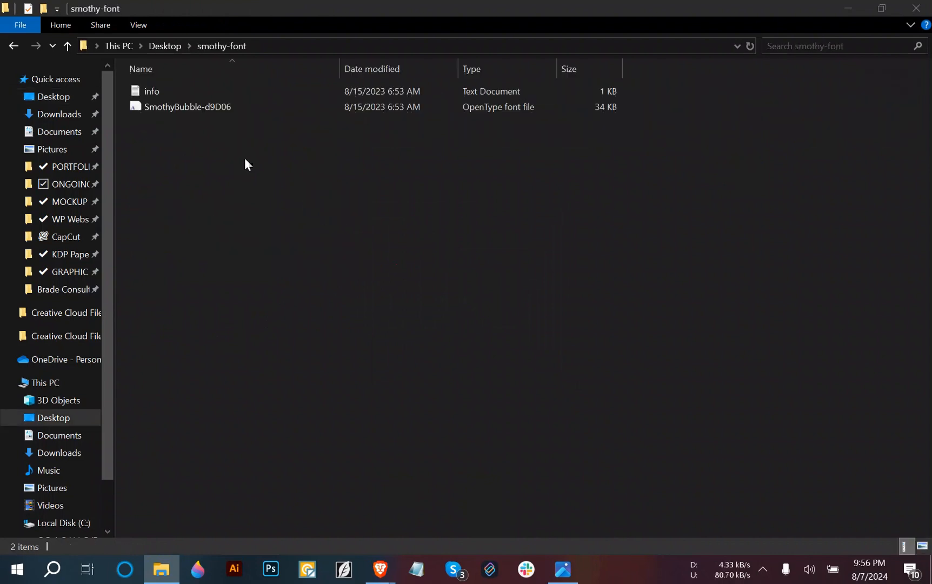
{"action": "double_click", "coordinate": [203, 108]}
{"action": "left_click", "coordinate": [138, 111]}
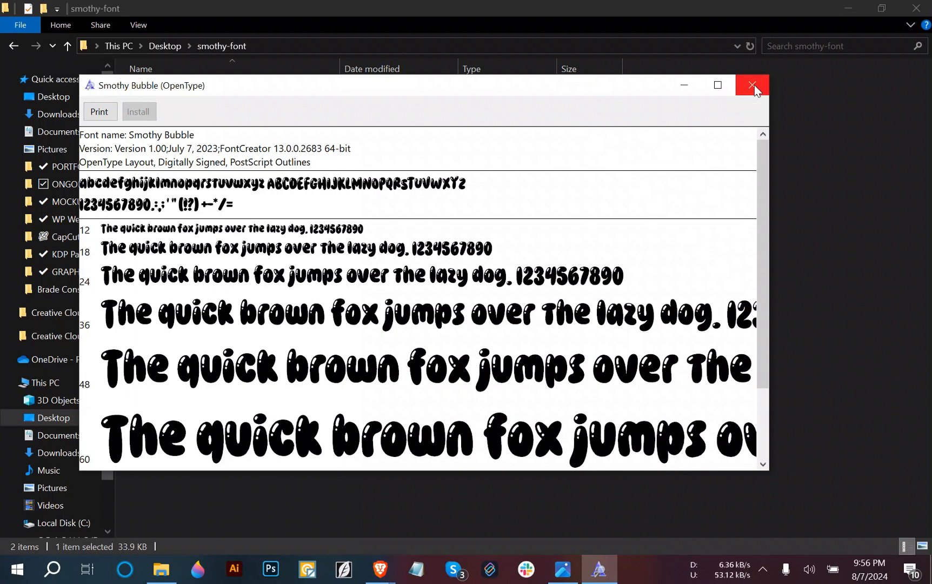
{"action": "left_click", "coordinate": [754, 85]}
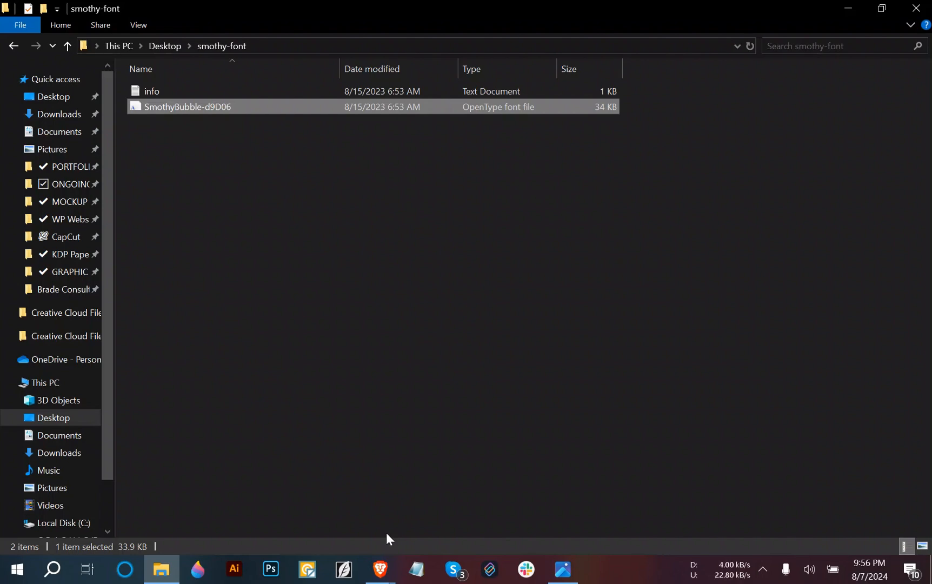
- Return to the browser and review the character samples and details on the Smothy otf (400) page of What Font Is
{"action": "mouse_move", "coordinate": [380, 569]}
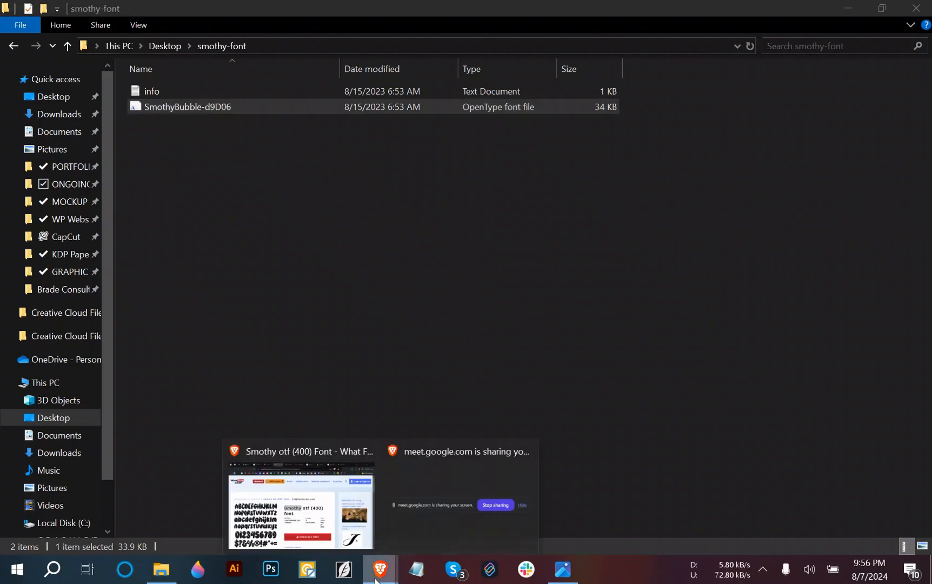
{"action": "left_click", "coordinate": [307, 518]}
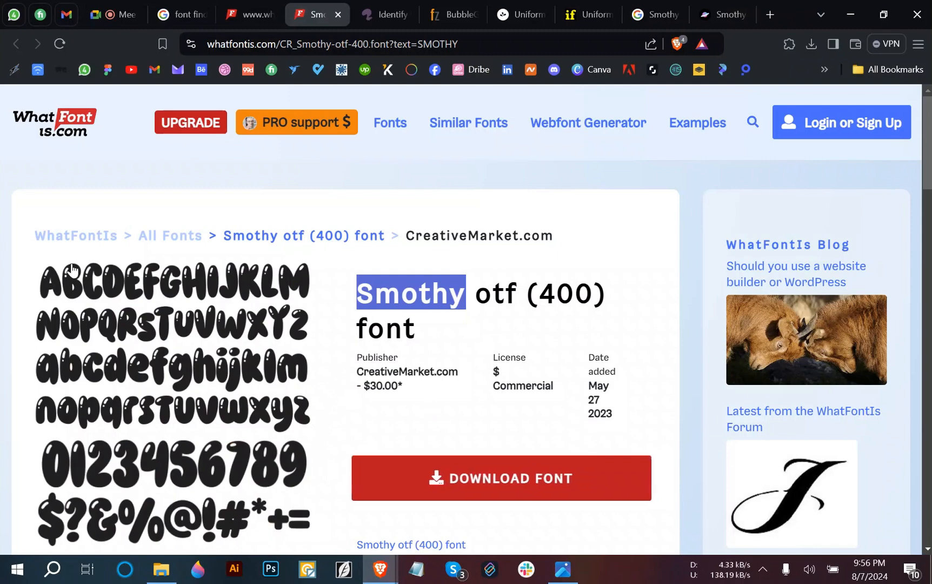
{"action": "scroll", "coordinate": [256, 420], "scroll_direction": "down", "scroll_amount": 3}
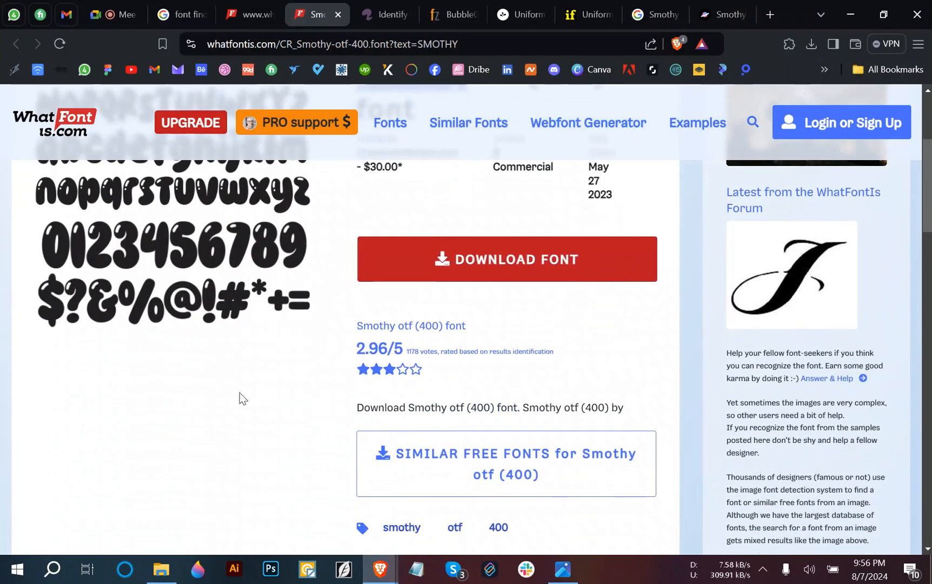
{"action": "scroll", "coordinate": [240, 397], "scroll_direction": "up", "scroll_amount": 3}
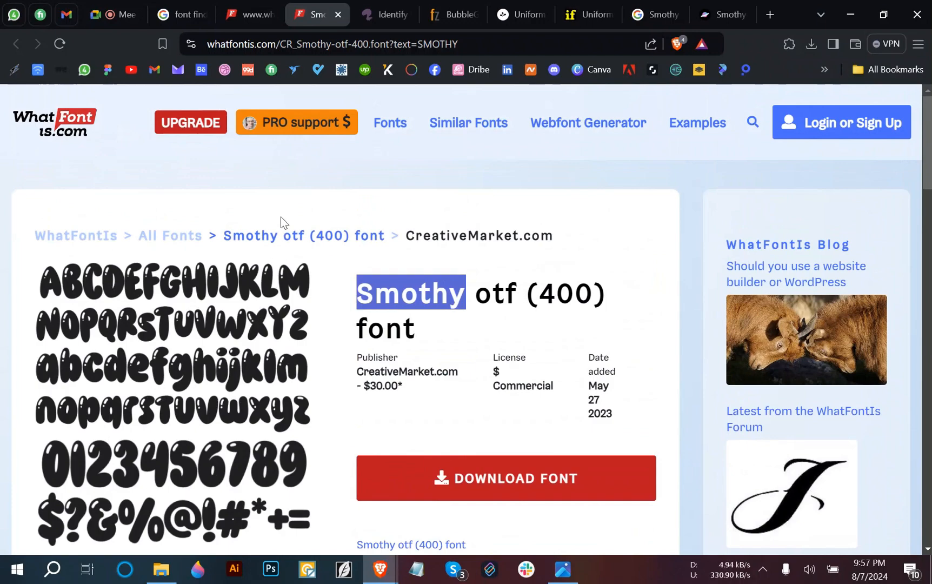
{"action": "scroll", "coordinate": [173, 419], "scroll_direction": "down", "scroll_amount": 3}
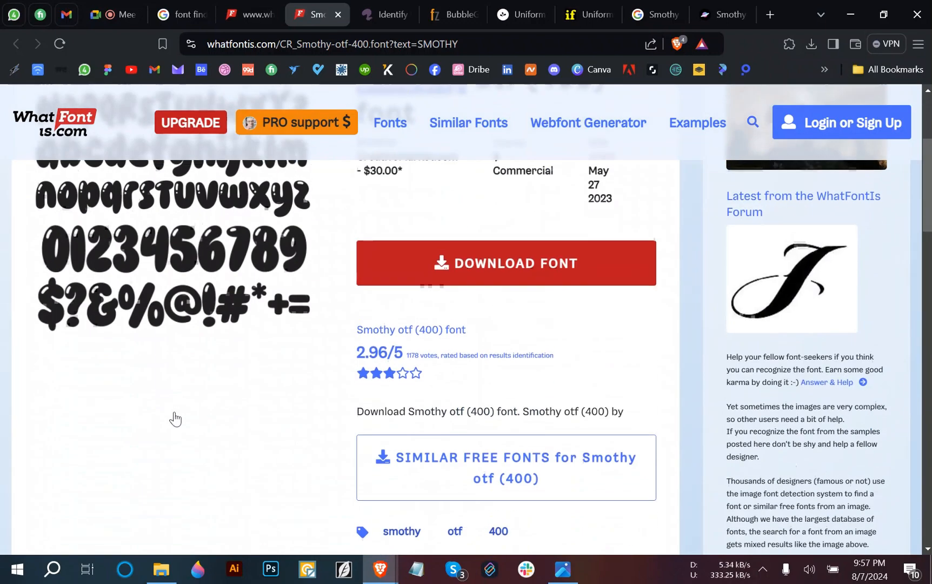
{"action": "scroll", "coordinate": [175, 419], "scroll_direction": "up", "scroll_amount": 3}
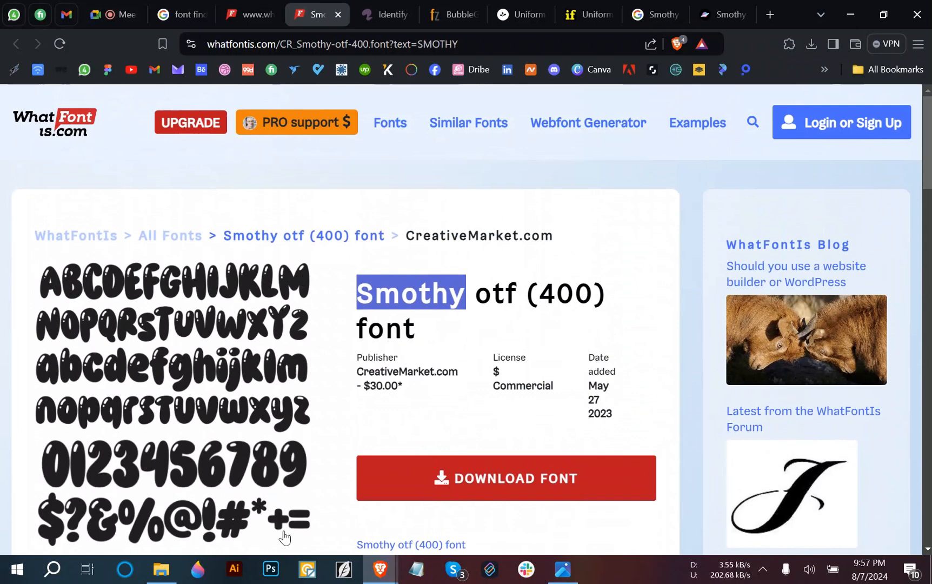
- Launch Illustrator and minimize its window
{"action": "left_click", "coordinate": [232, 575]}
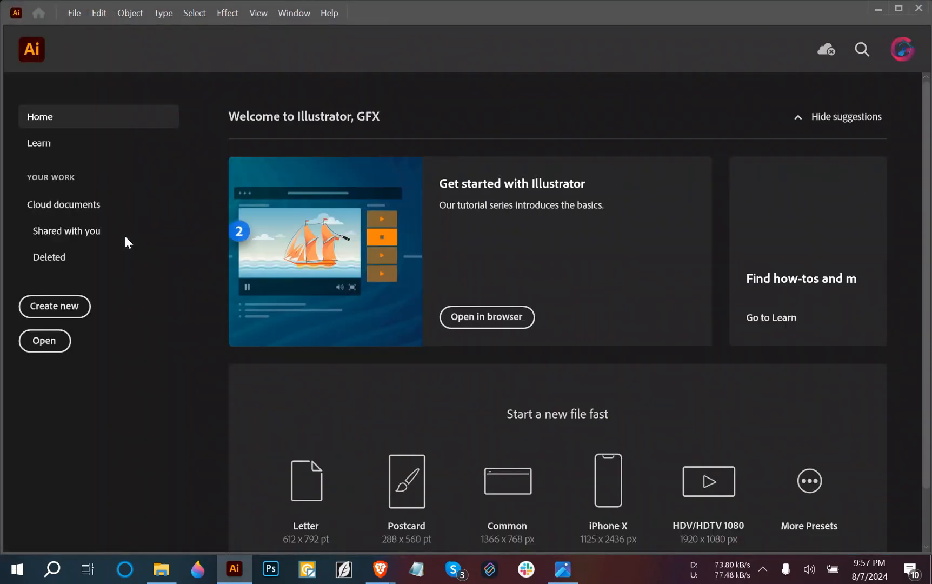
{"action": "left_click", "coordinate": [878, 9]}
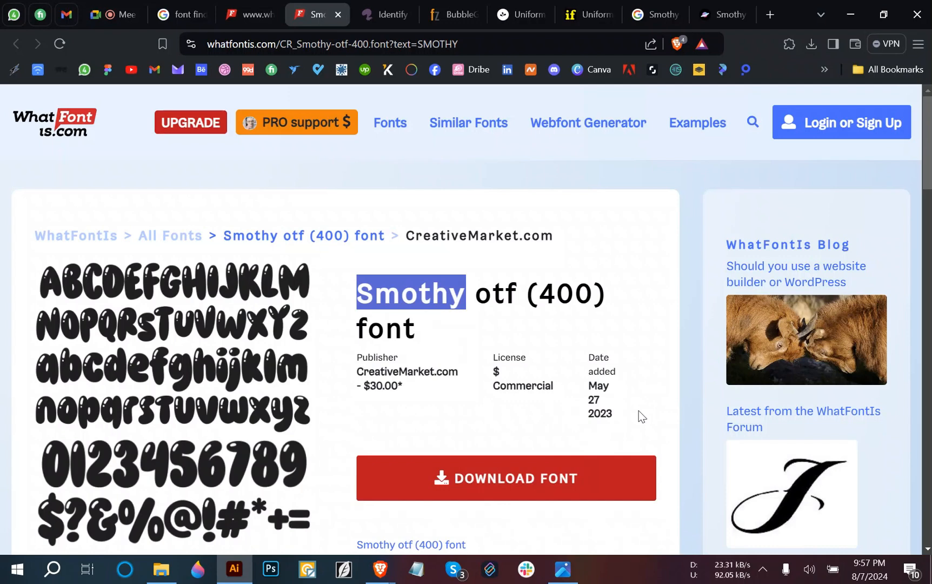
- Revisit the open Font Squirrel, Fontzillion, Fontspring, Google results and FontSpace pages to compare the fonts found
{"action": "left_click", "coordinate": [387, 4]}
{"action": "scroll", "coordinate": [409, 384], "scroll_direction": "up", "scroll_amount": 8}
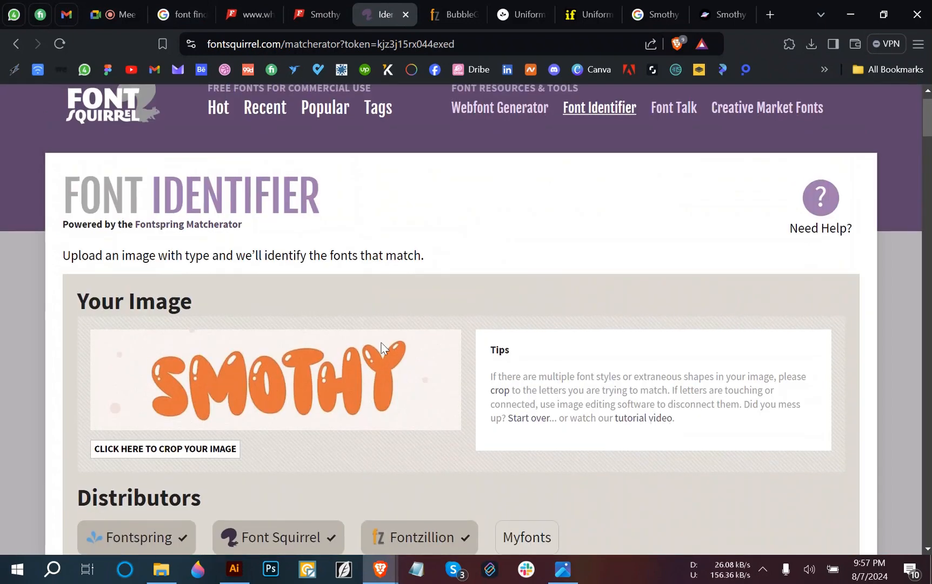
{"action": "left_click", "coordinate": [455, 2]}
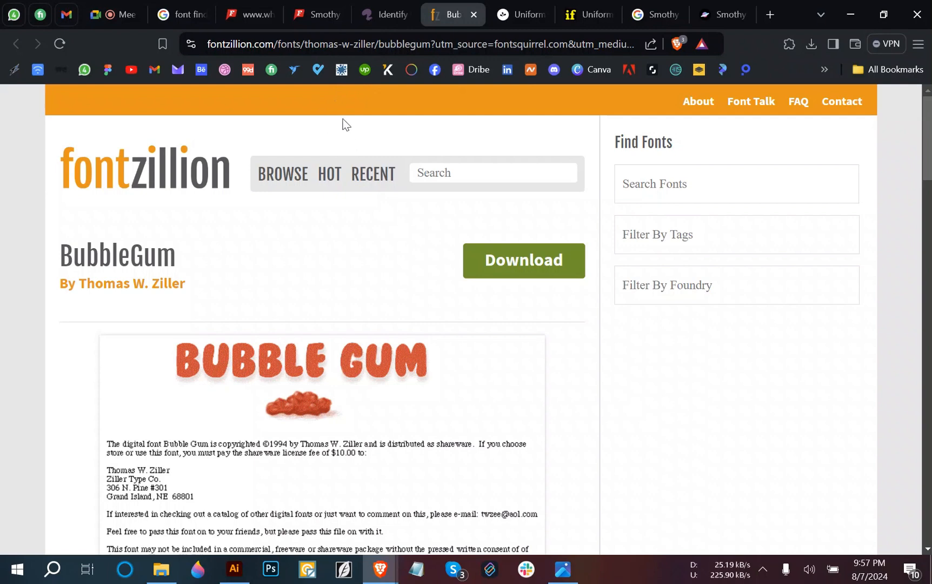
{"action": "left_click", "coordinate": [511, 14]}
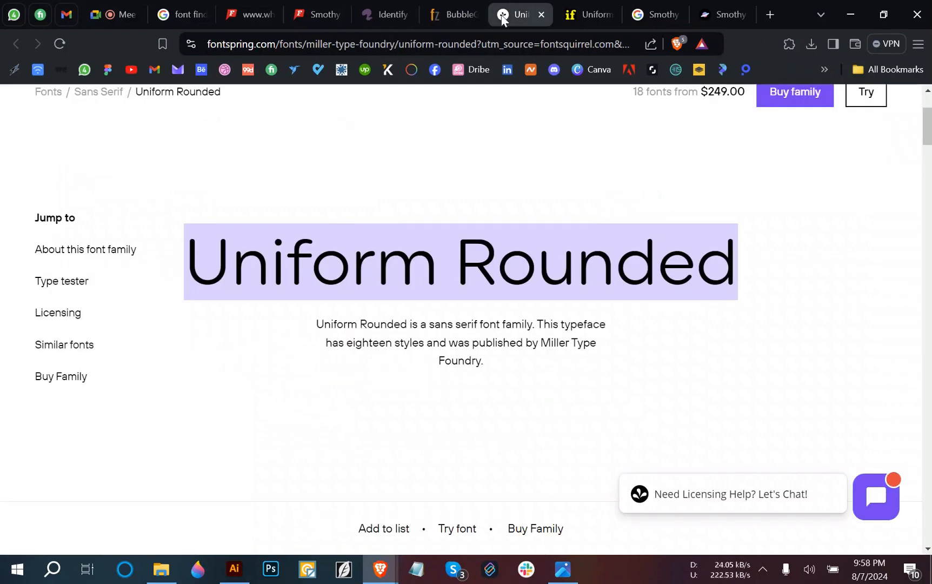
{"action": "left_click", "coordinate": [586, 10]}
{"action": "left_click", "coordinate": [663, 6]}
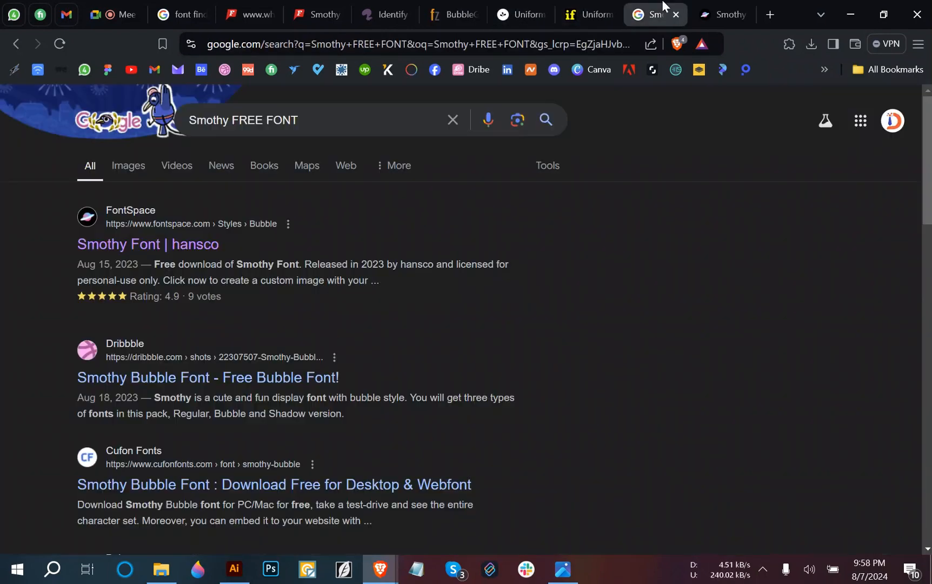
{"action": "left_click", "coordinate": [703, 9]}
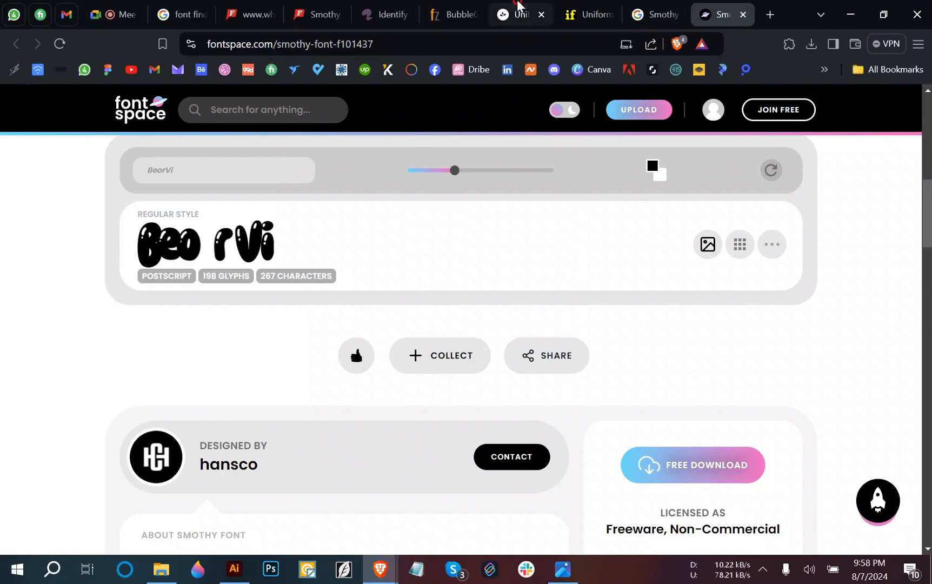
{"action": "left_click", "coordinate": [519, 8]}
{"action": "scroll", "coordinate": [551, 411], "scroll_direction": "up", "scroll_amount": 3}
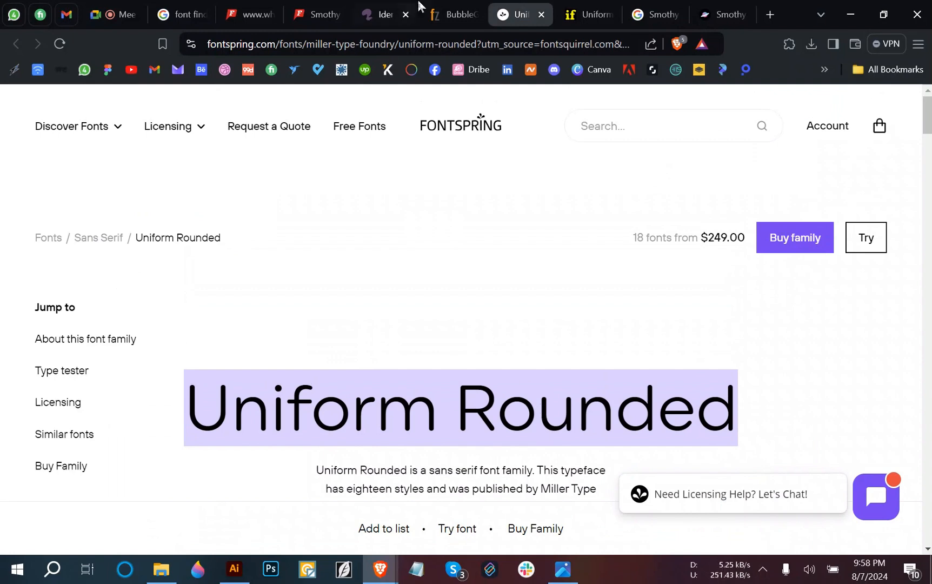
- Close all the font download, font search and font identifier tabs, keeping only the meeting and pinned tabs
{"action": "left_click", "coordinate": [466, 7]}
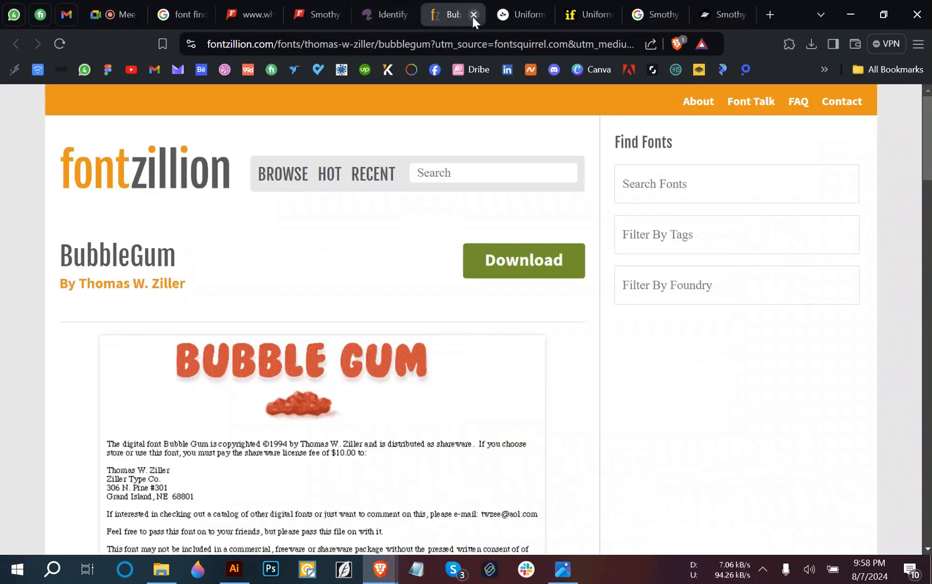
{"action": "left_click", "coordinate": [473, 15]}
{"action": "left_click", "coordinate": [472, 16]}
{"action": "left_click", "coordinate": [472, 16]}
{"action": "left_click", "coordinate": [472, 16]}
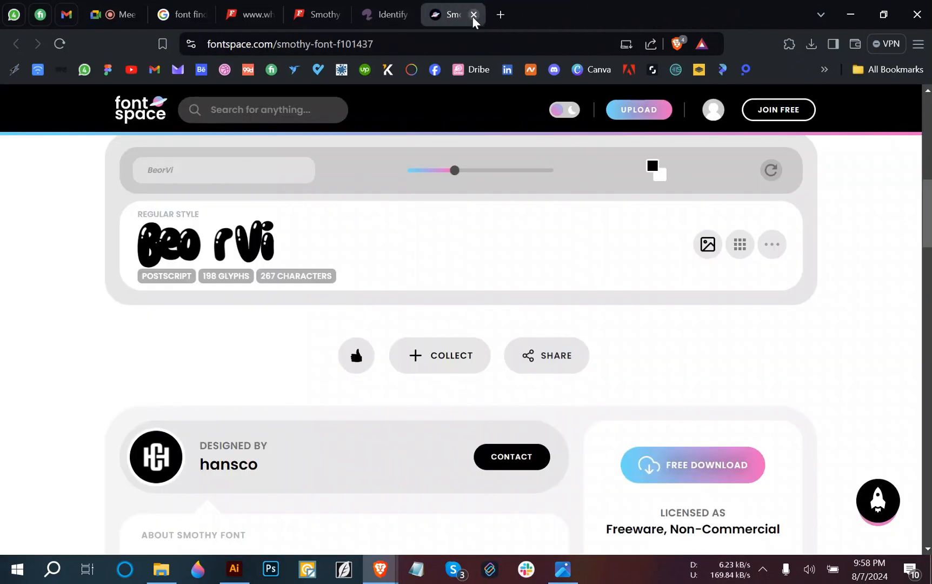
{"action": "left_click", "coordinate": [472, 16]}
{"action": "left_click", "coordinate": [196, 7]}
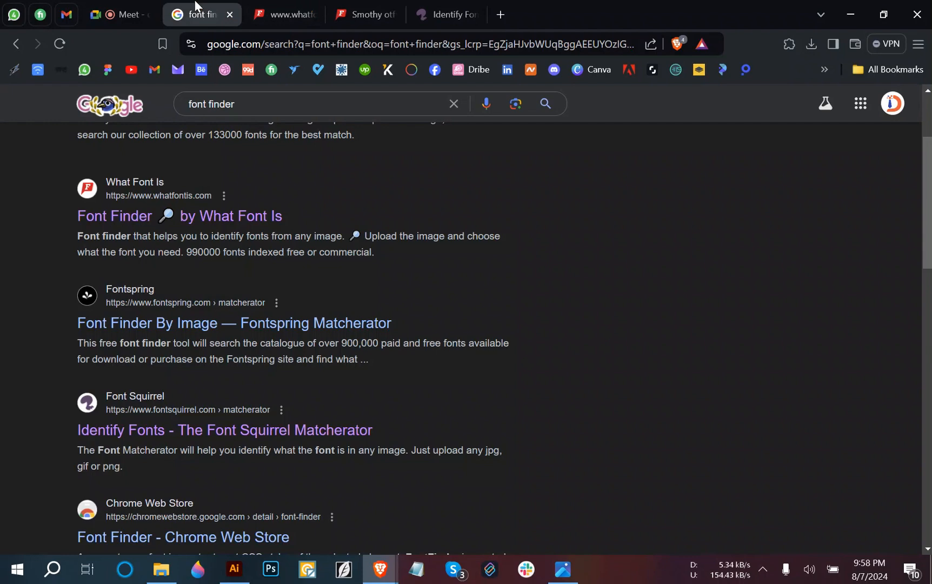
{"action": "left_click", "coordinate": [233, 15]}
{"action": "left_click", "coordinate": [233, 14]}
{"action": "left_click", "coordinate": [233, 14]}
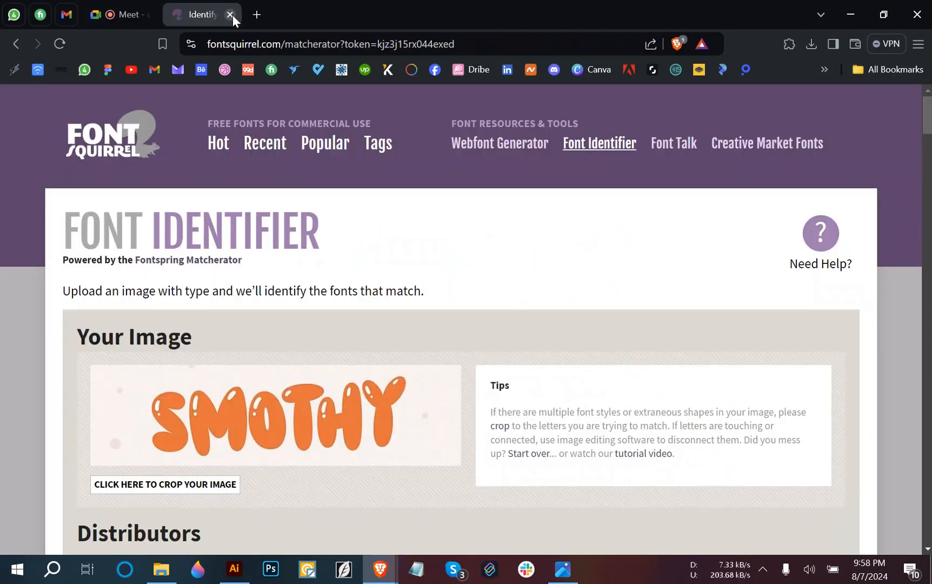
{"action": "left_click", "coordinate": [233, 15]}
- Search the web for "logo" in a new tab and show the image results
{"action": "left_click", "coordinate": [255, 14]}
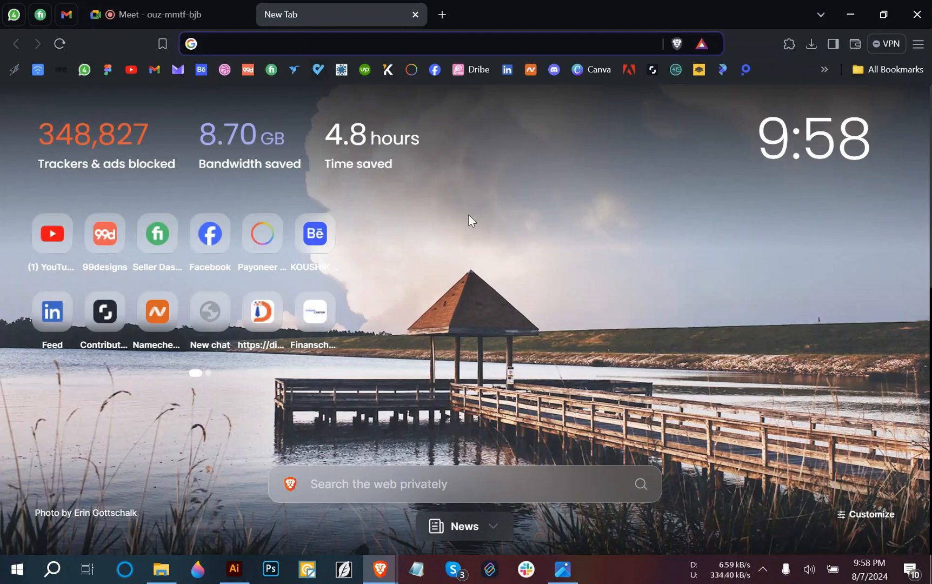
{"action": "type", "text": "logo"}
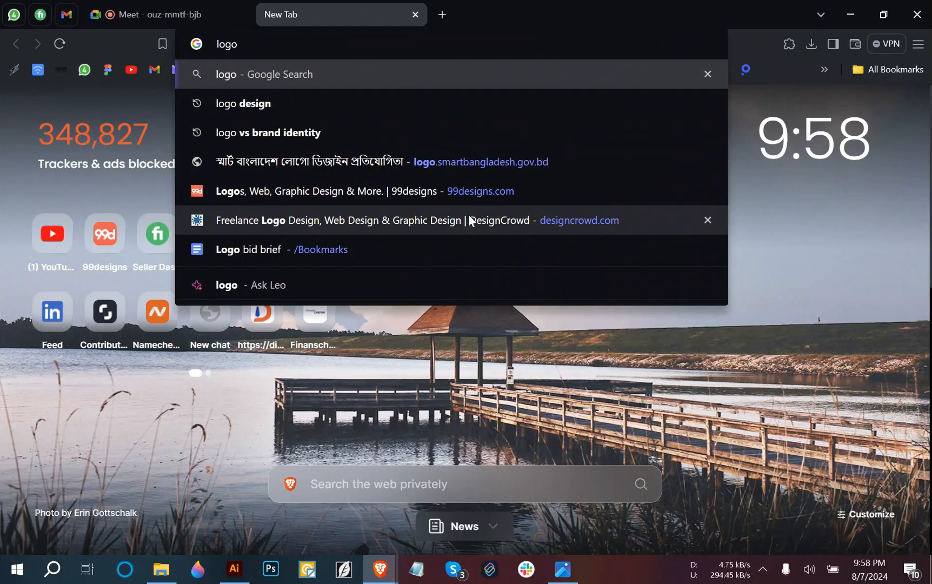
{"action": "key", "text": "Return"}
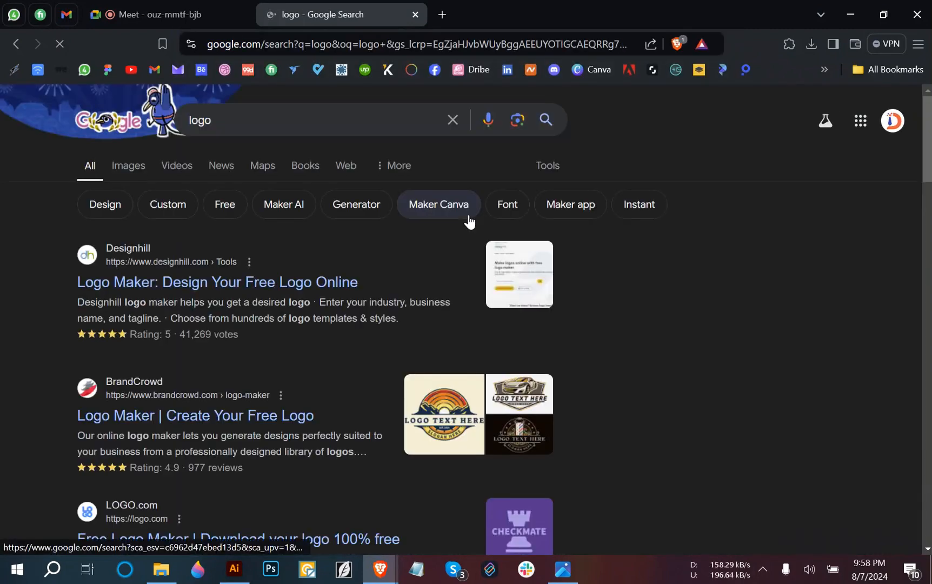
{"action": "left_click", "coordinate": [133, 167]}
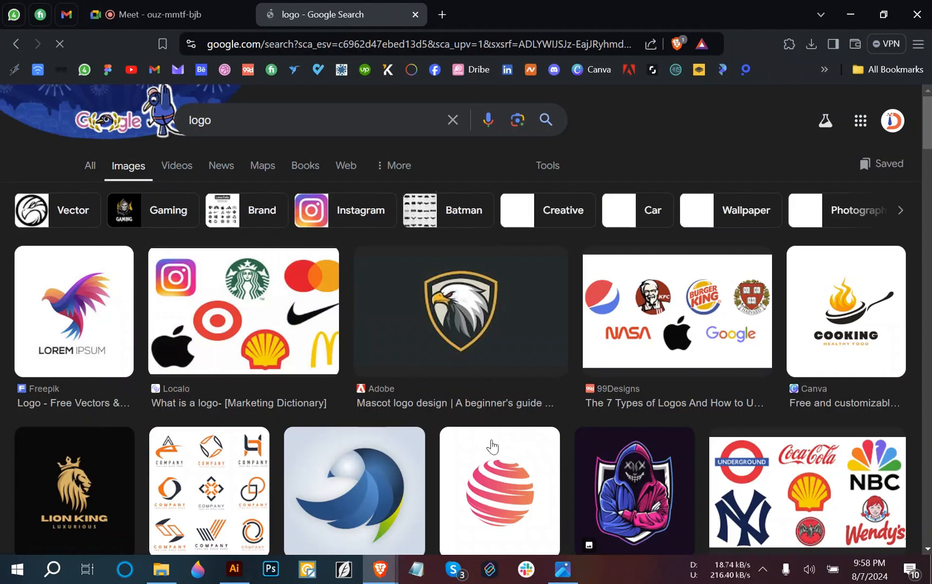
- Browse the logo image results for example logos
{"action": "scroll", "coordinate": [330, 431], "scroll_direction": "down", "scroll_amount": 4}
{"action": "scroll", "coordinate": [330, 431], "scroll_direction": "down", "scroll_amount": 1}
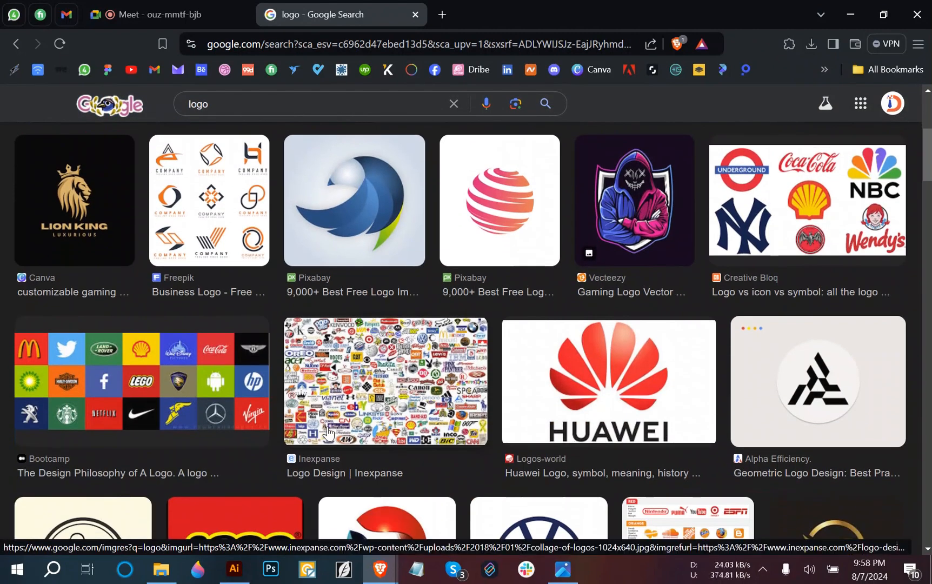
{"action": "scroll", "coordinate": [329, 431], "scroll_direction": "down", "scroll_amount": 3}
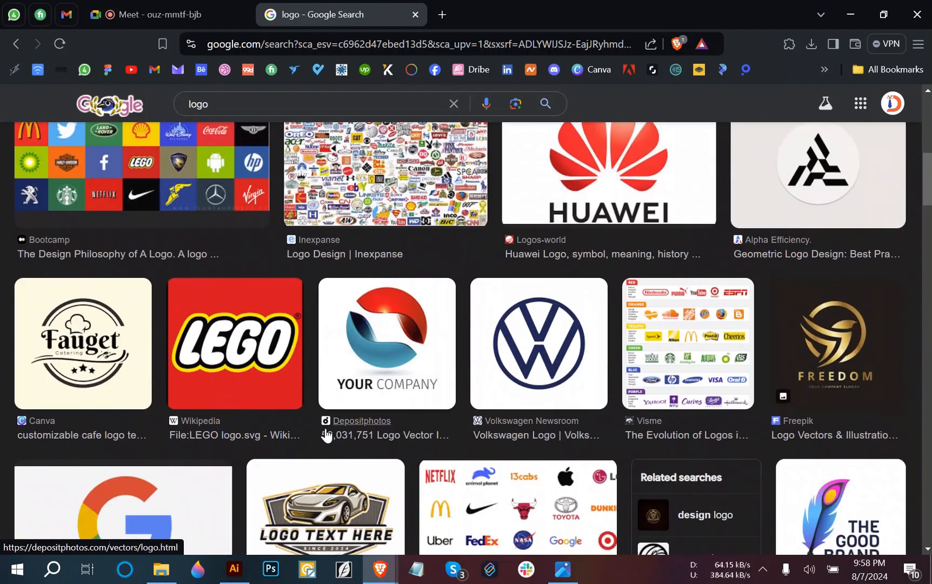
{"action": "scroll", "coordinate": [326, 435], "scroll_direction": "up", "scroll_amount": 2}
{"action": "scroll", "coordinate": [325, 435], "scroll_direction": "down", "scroll_amount": 1}
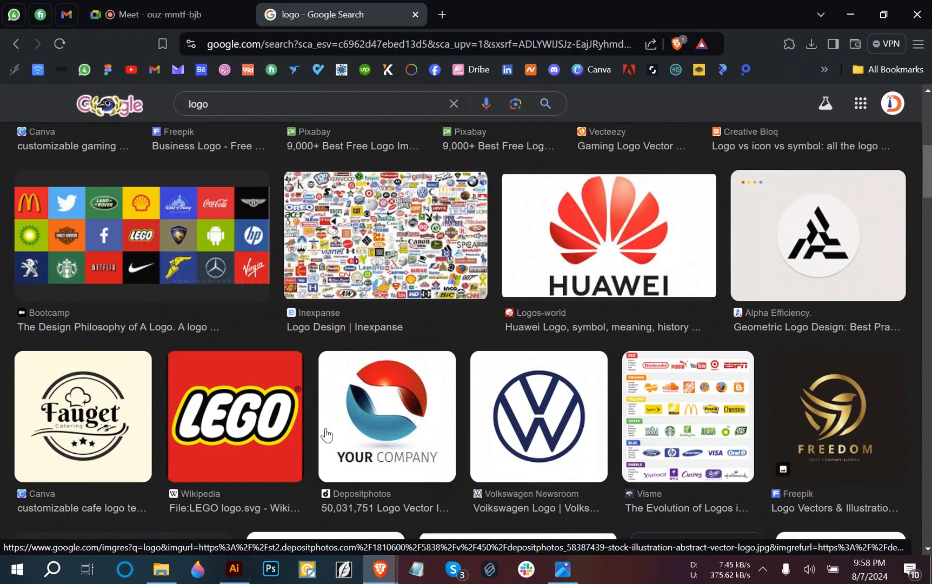
{"action": "scroll", "coordinate": [440, 421], "scroll_direction": "down", "scroll_amount": 2}
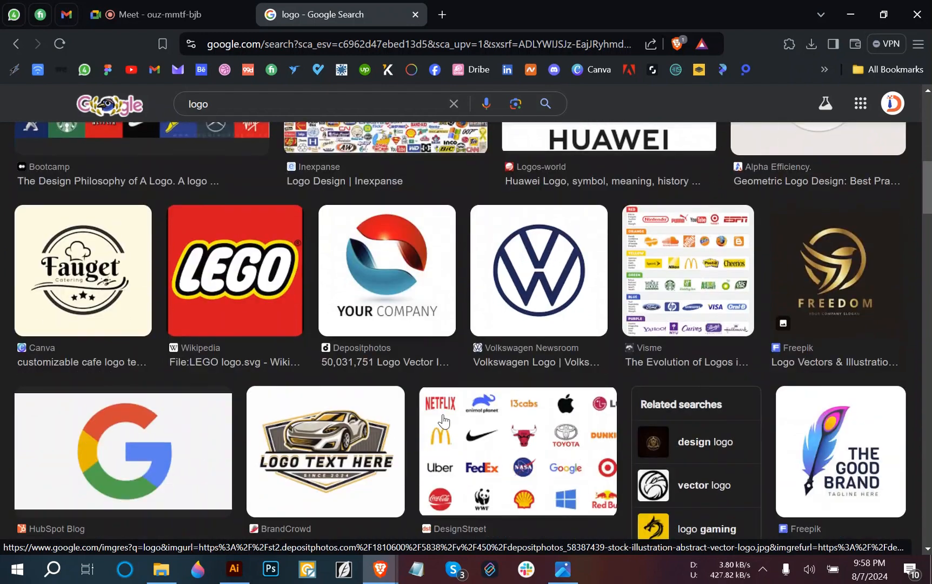
{"action": "scroll", "coordinate": [438, 416], "scroll_direction": "down", "scroll_amount": 2}
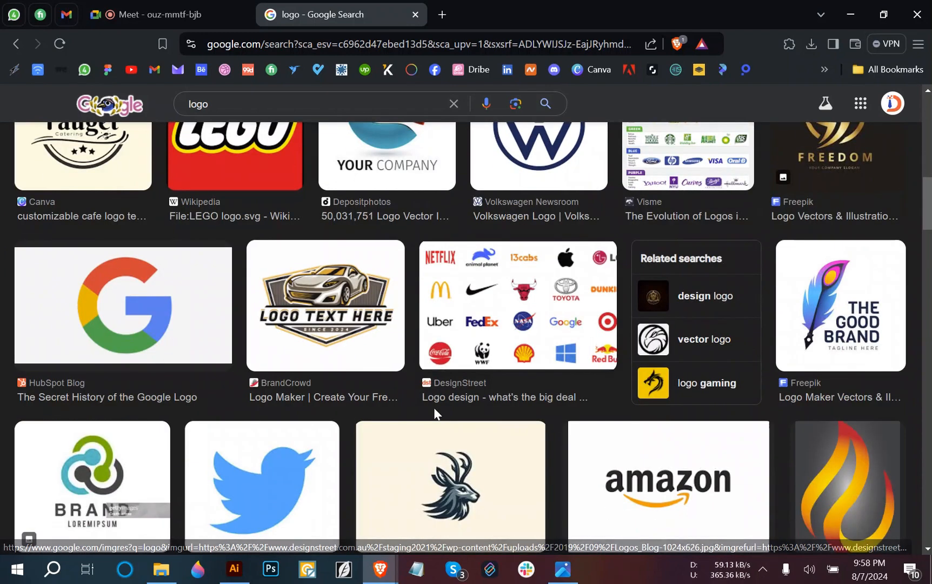
- Preview the "Your Company" logo from Depositphotos in the image results and examine its related logos
{"action": "scroll", "coordinate": [435, 413], "scroll_direction": "up", "scroll_amount": 2}
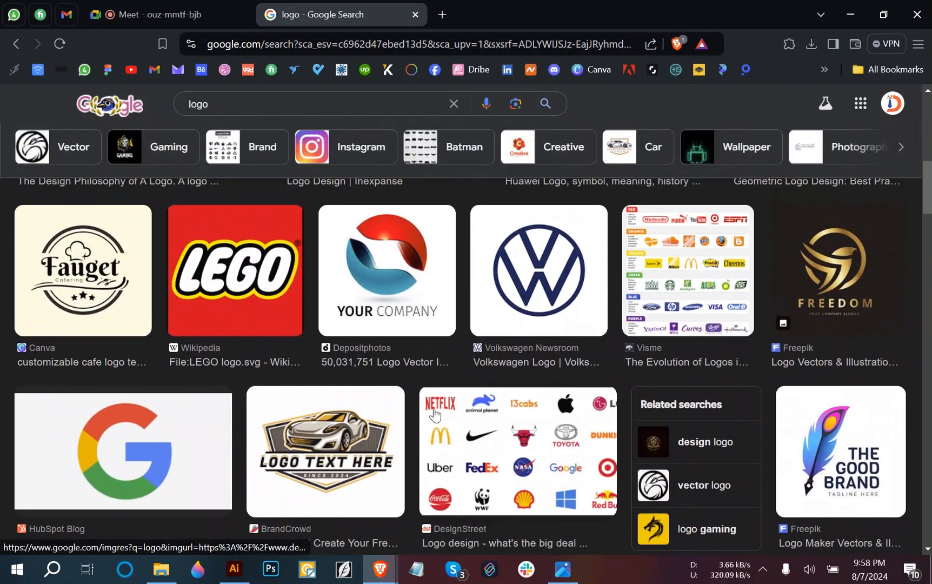
{"action": "left_click", "coordinate": [403, 300]}
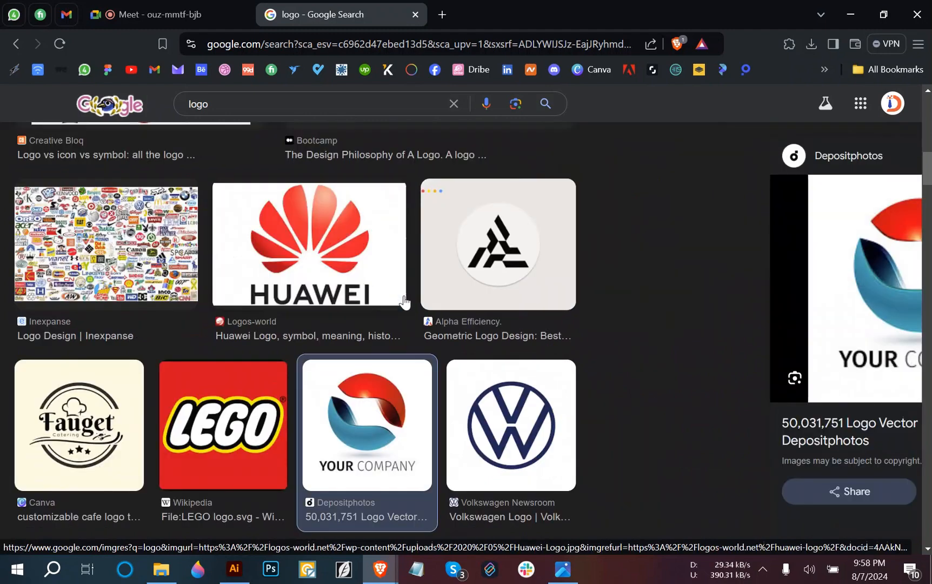
{"action": "scroll", "coordinate": [687, 379], "scroll_direction": "down", "scroll_amount": 4}
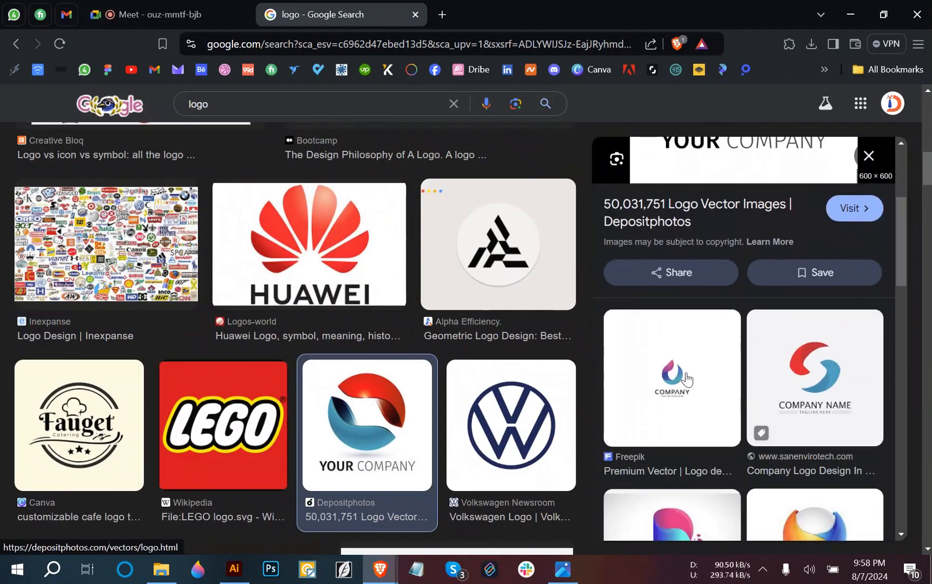
{"action": "scroll", "coordinate": [687, 377], "scroll_direction": "down", "scroll_amount": 3}
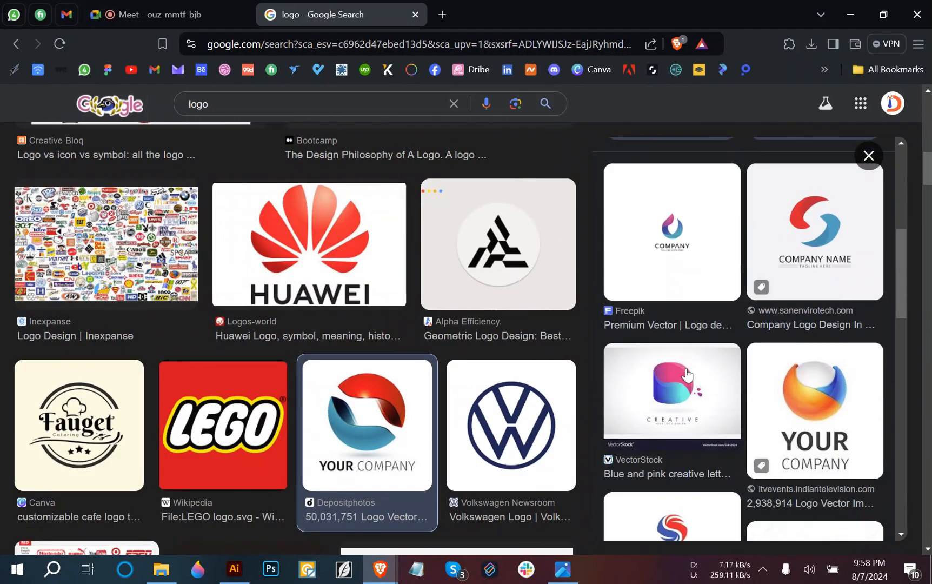
{"action": "scroll", "coordinate": [689, 396], "scroll_direction": "down", "scroll_amount": 6}
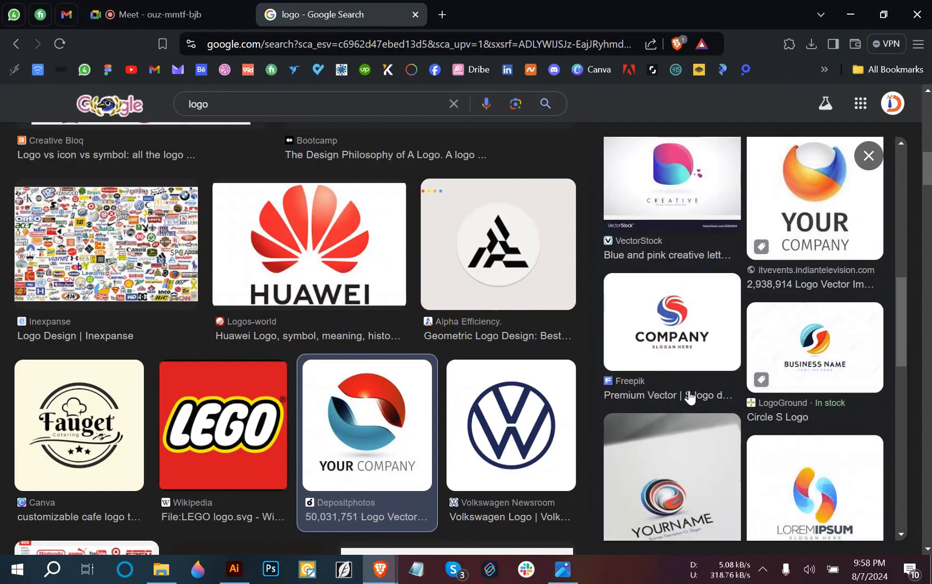
{"action": "scroll", "coordinate": [687, 398], "scroll_direction": "down", "scroll_amount": 4}
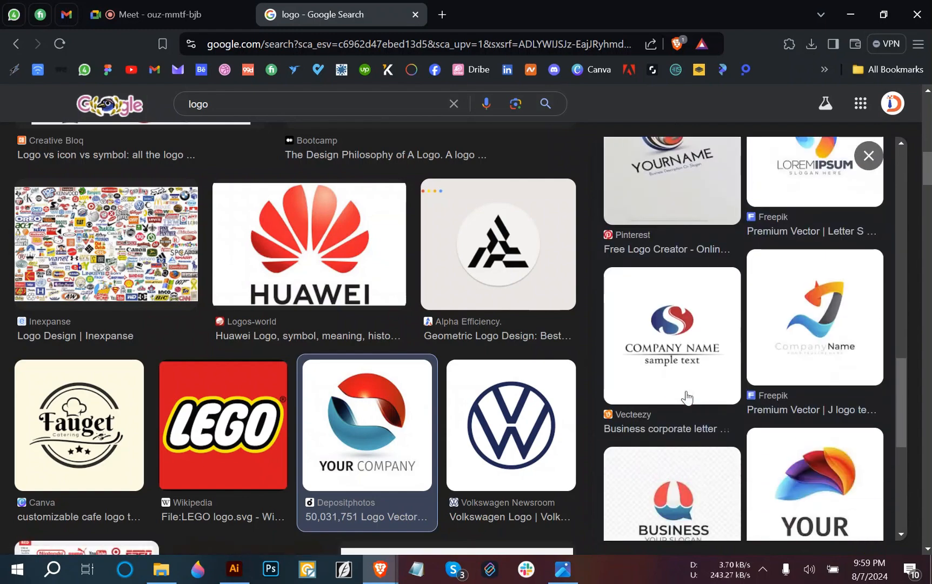
{"action": "scroll", "coordinate": [686, 396], "scroll_direction": "down", "scroll_amount": 4}
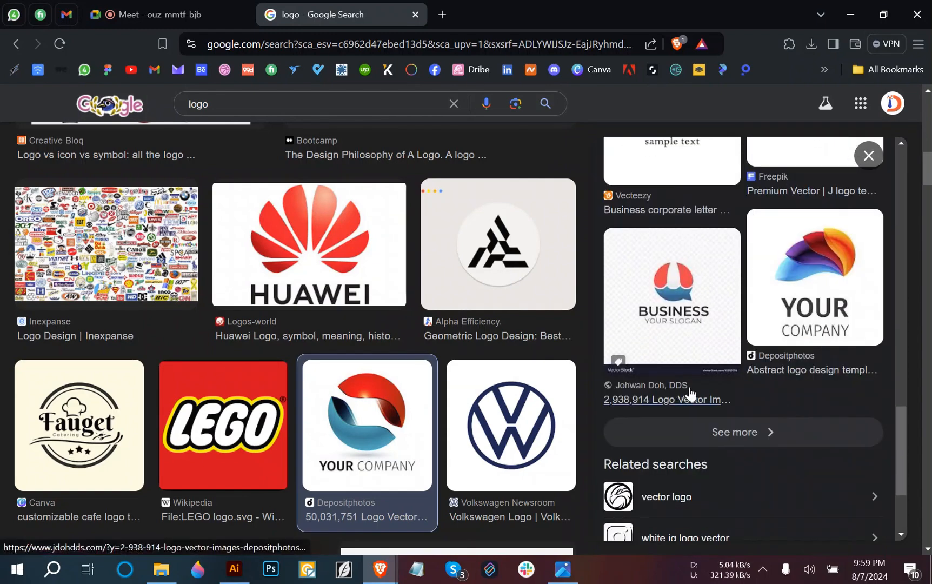
{"action": "scroll", "coordinate": [365, 402], "scroll_direction": "down", "scroll_amount": 5}
- Look further through the main logo image results for a suitable example logo
{"action": "scroll", "coordinate": [366, 401], "scroll_direction": "down", "scroll_amount": 3}
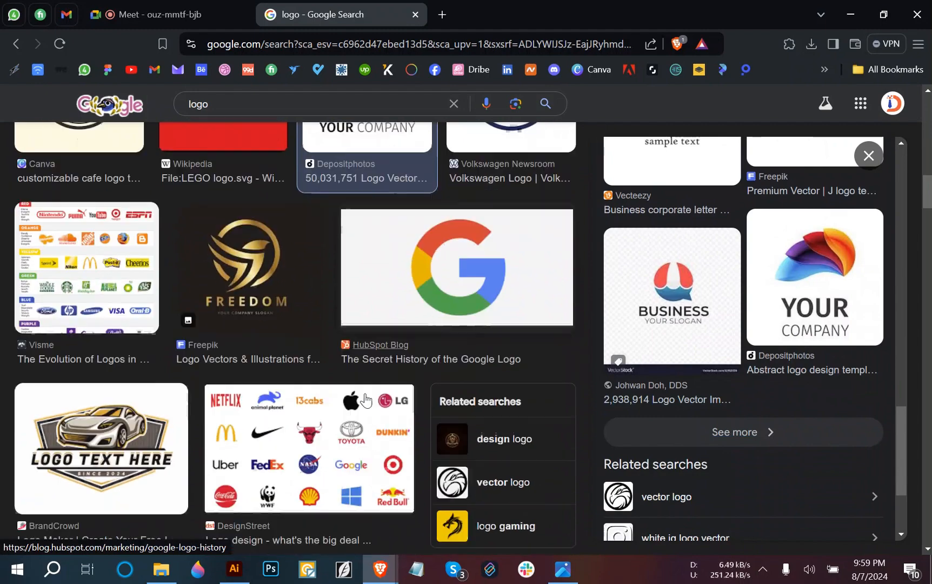
{"action": "scroll", "coordinate": [366, 401], "scroll_direction": "up", "scroll_amount": 3}
{"action": "scroll", "coordinate": [366, 400], "scroll_direction": "down", "scroll_amount": 7}
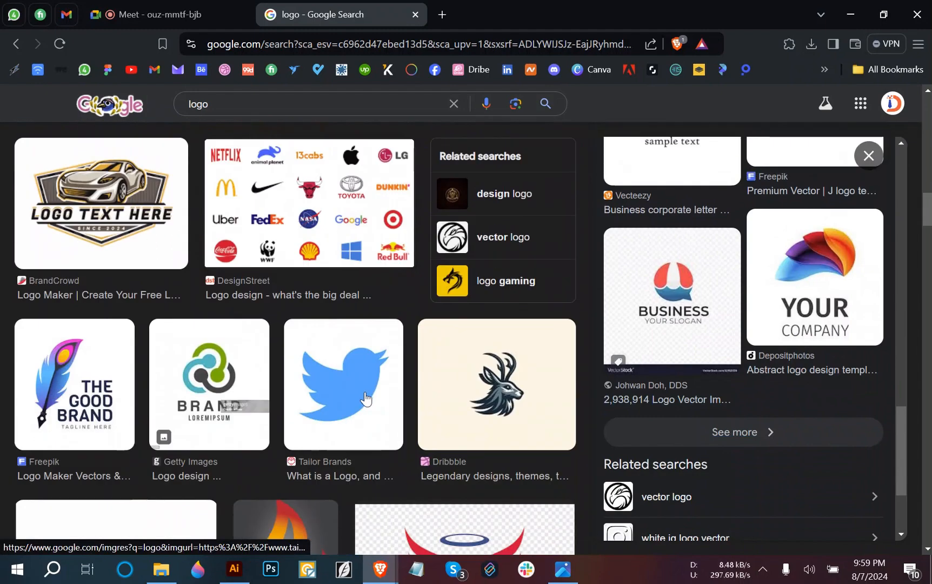
{"action": "scroll", "coordinate": [366, 400], "scroll_direction": "down", "scroll_amount": 2}
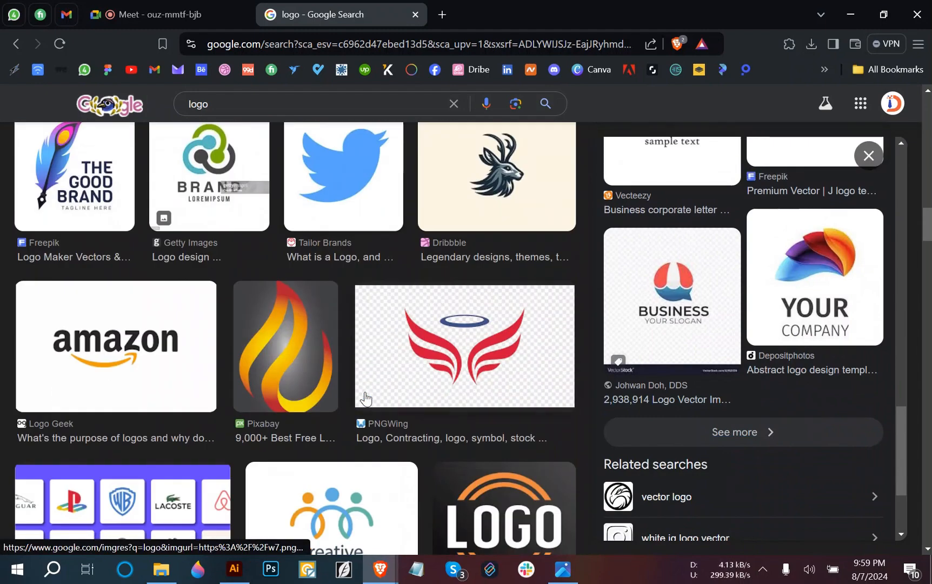
{"action": "scroll", "coordinate": [365, 399], "scroll_direction": "down", "scroll_amount": 1}
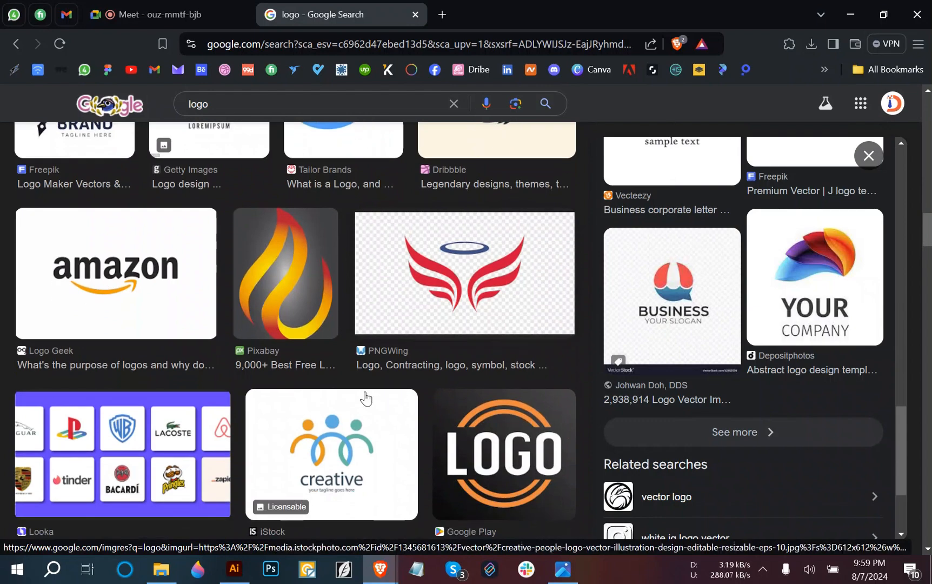
{"action": "scroll", "coordinate": [366, 400], "scroll_direction": "down", "scroll_amount": 6}
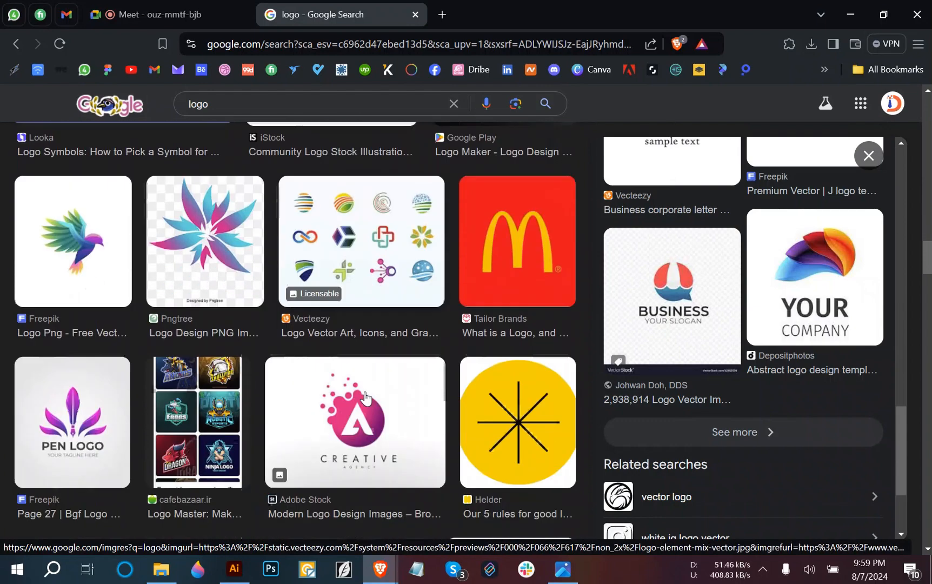
{"action": "scroll", "coordinate": [366, 399], "scroll_direction": "down", "scroll_amount": 6}
{"action": "scroll", "coordinate": [276, 383], "scroll_direction": "up", "scroll_amount": 4}
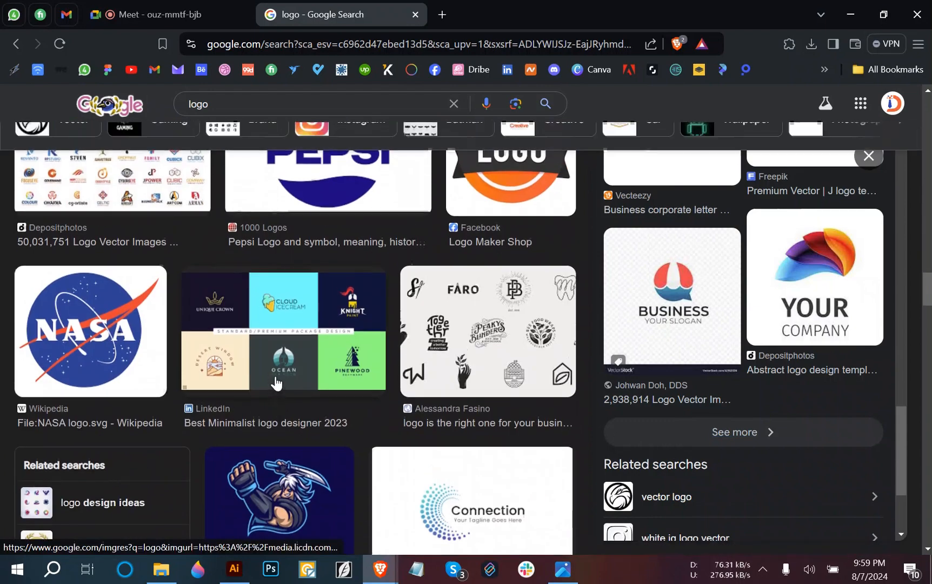
{"action": "scroll", "coordinate": [275, 383], "scroll_direction": "up", "scroll_amount": 1}
{"action": "scroll", "coordinate": [276, 383], "scroll_direction": "down", "scroll_amount": 10}
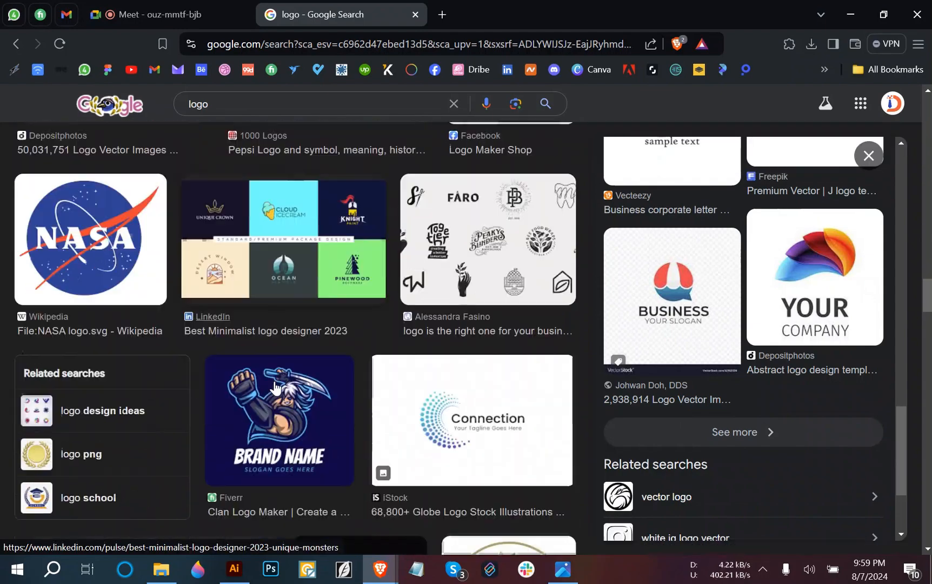
{"action": "scroll", "coordinate": [275, 386], "scroll_direction": "down", "scroll_amount": 4}
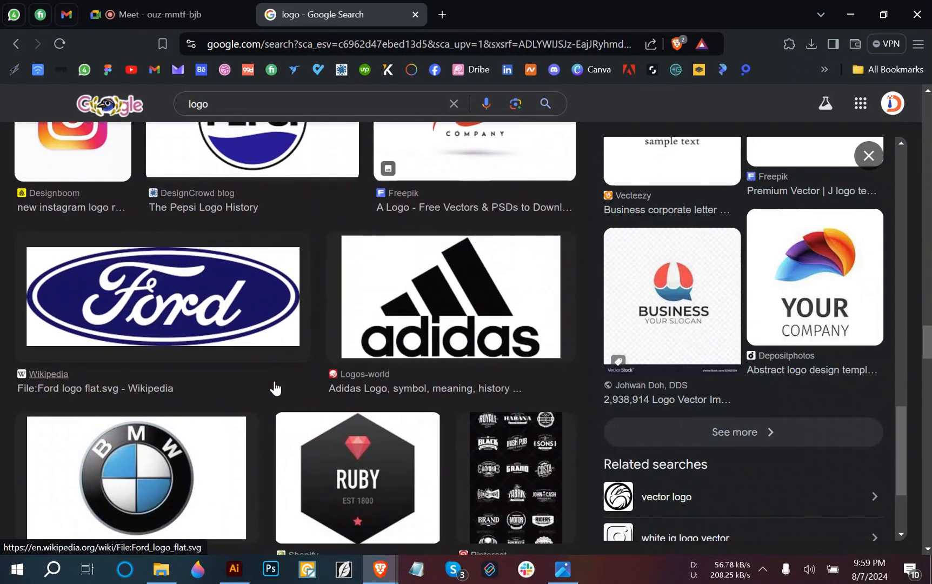
{"action": "scroll", "coordinate": [273, 386], "scroll_direction": "up", "scroll_amount": 2}
{"action": "scroll", "coordinate": [273, 387], "scroll_direction": "down", "scroll_amount": 6}
{"action": "scroll", "coordinate": [275, 388], "scroll_direction": "down", "scroll_amount": 6}
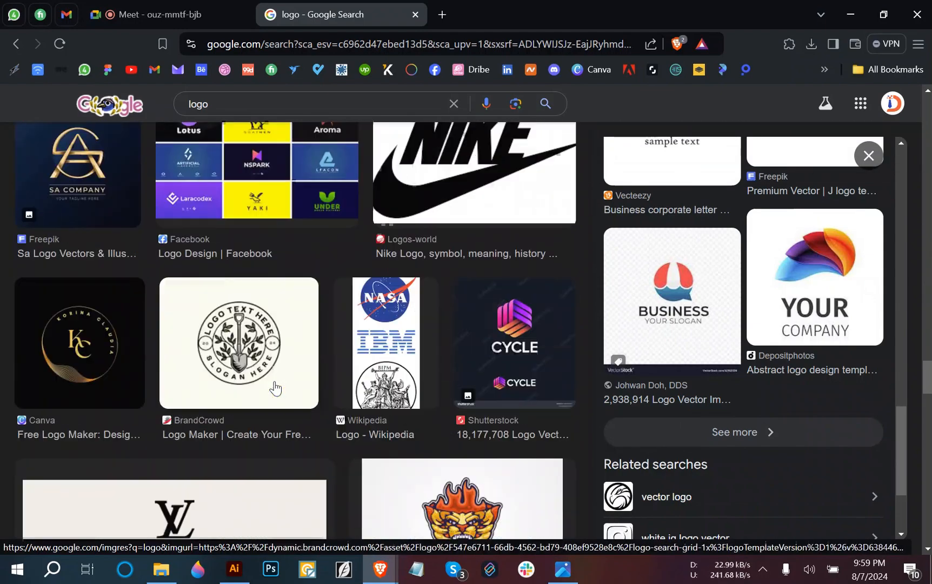
{"action": "scroll", "coordinate": [275, 388], "scroll_direction": "down", "scroll_amount": 12}
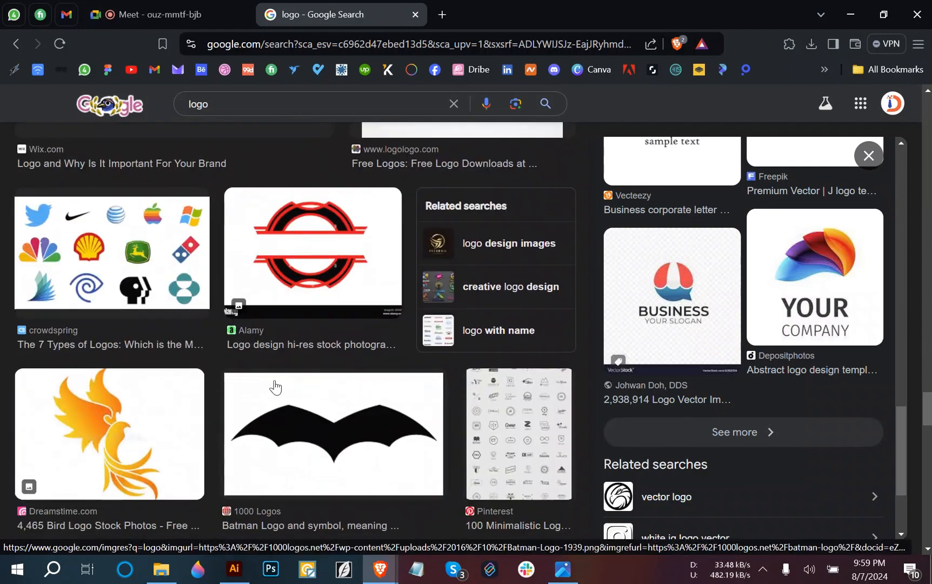
{"action": "scroll", "coordinate": [274, 385], "scroll_direction": "down", "scroll_amount": 3}
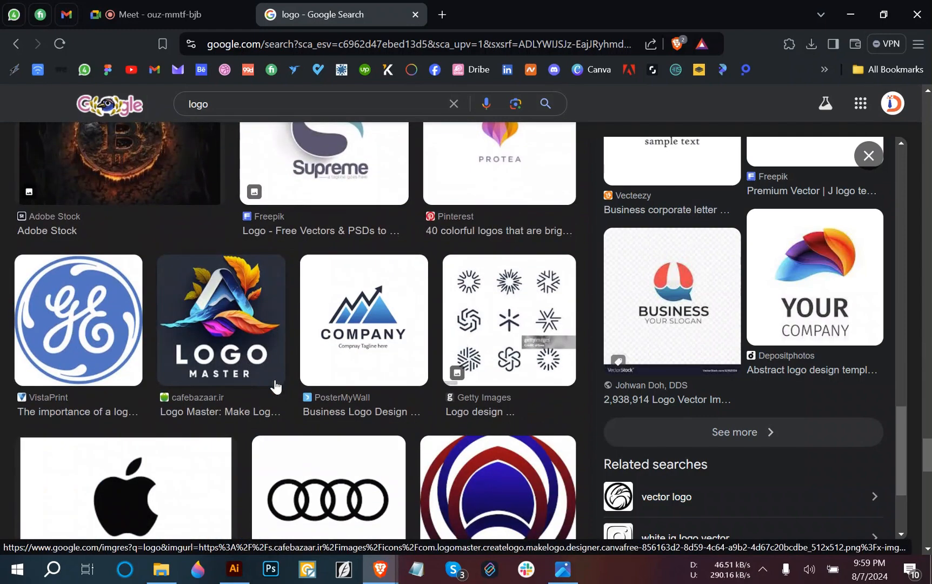
- Show the full set of images related to the "Your Company" logo and look through the company logo designs
{"action": "scroll", "coordinate": [739, 273], "scroll_direction": "down", "scroll_amount": 3}
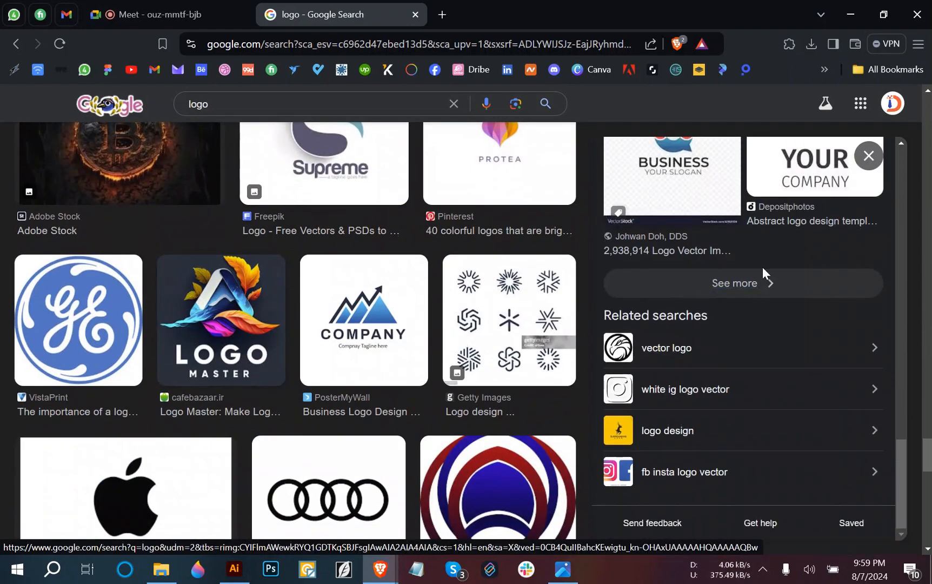
{"action": "left_click", "coordinate": [745, 287]}
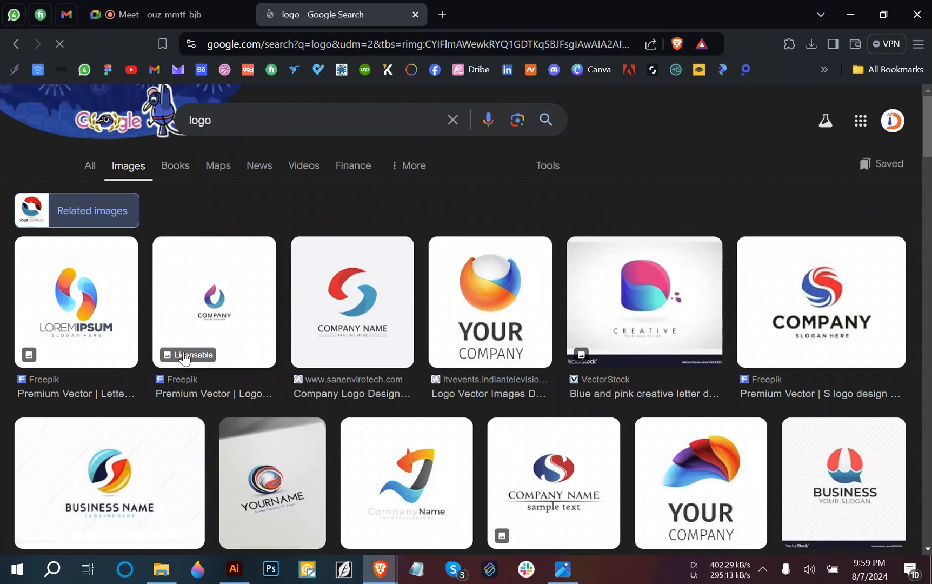
{"action": "scroll", "coordinate": [187, 355], "scroll_direction": "down", "scroll_amount": 4}
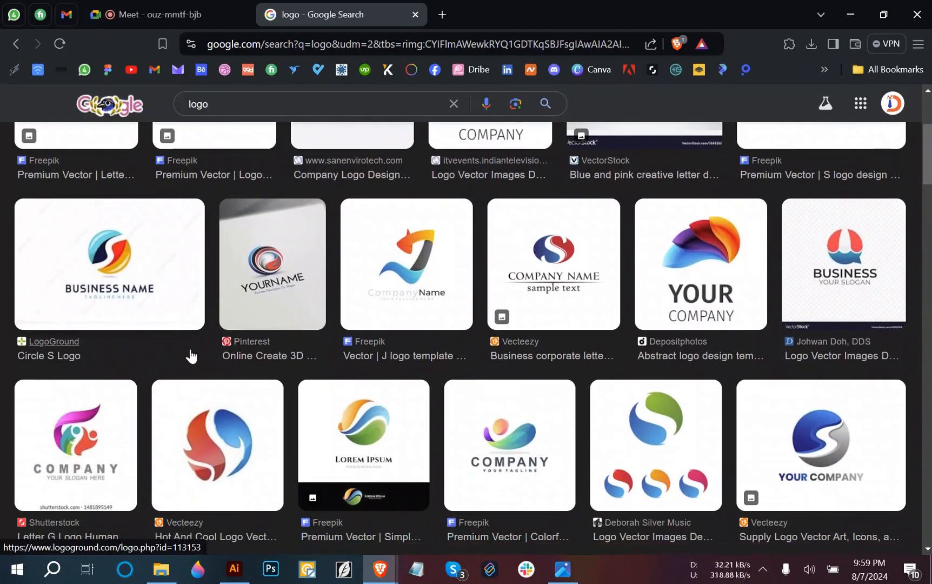
{"action": "scroll", "coordinate": [191, 356], "scroll_direction": "down", "scroll_amount": 4}
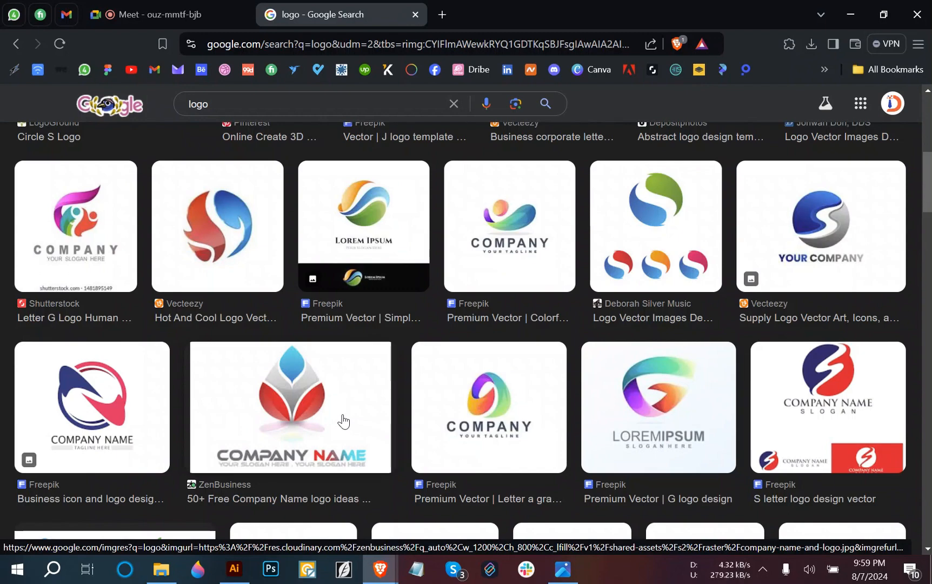
{"action": "scroll", "coordinate": [343, 422], "scroll_direction": "down", "scroll_amount": 5}
{"action": "scroll", "coordinate": [339, 421], "scroll_direction": "down", "scroll_amount": 4}
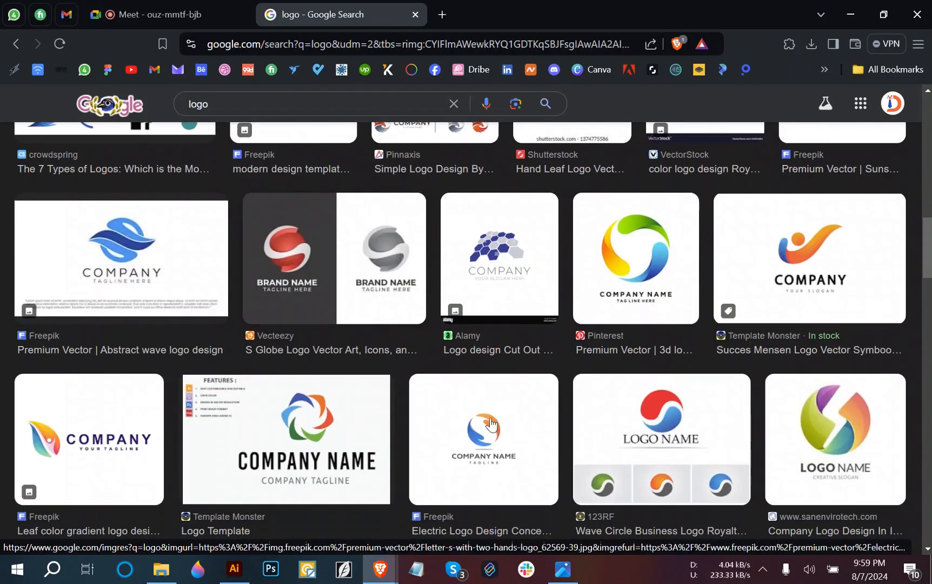
{"action": "scroll", "coordinate": [433, 483], "scroll_direction": "down", "scroll_amount": 1}
{"action": "scroll", "coordinate": [433, 483], "scroll_direction": "down", "scroll_amount": 4}
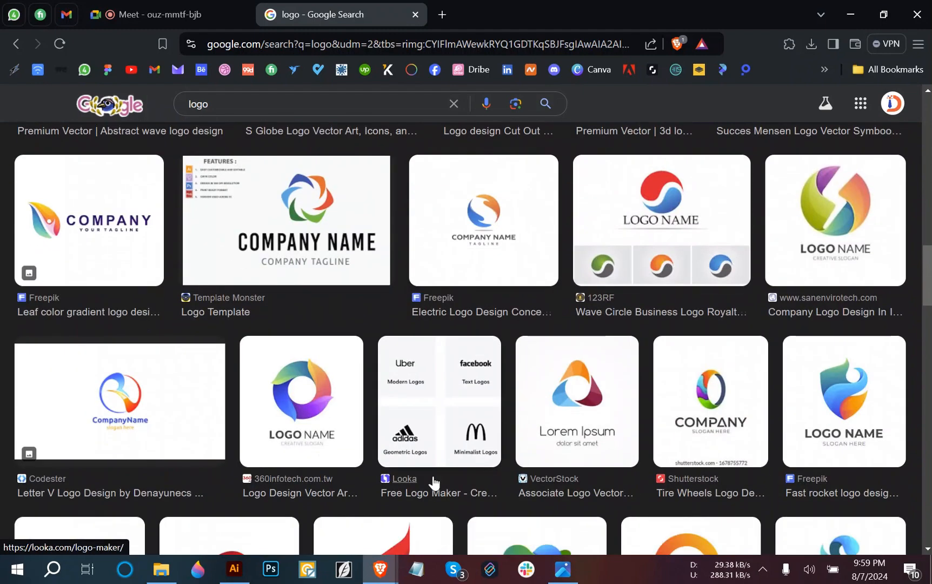
{"action": "scroll", "coordinate": [433, 483], "scroll_direction": "down", "scroll_amount": 3}
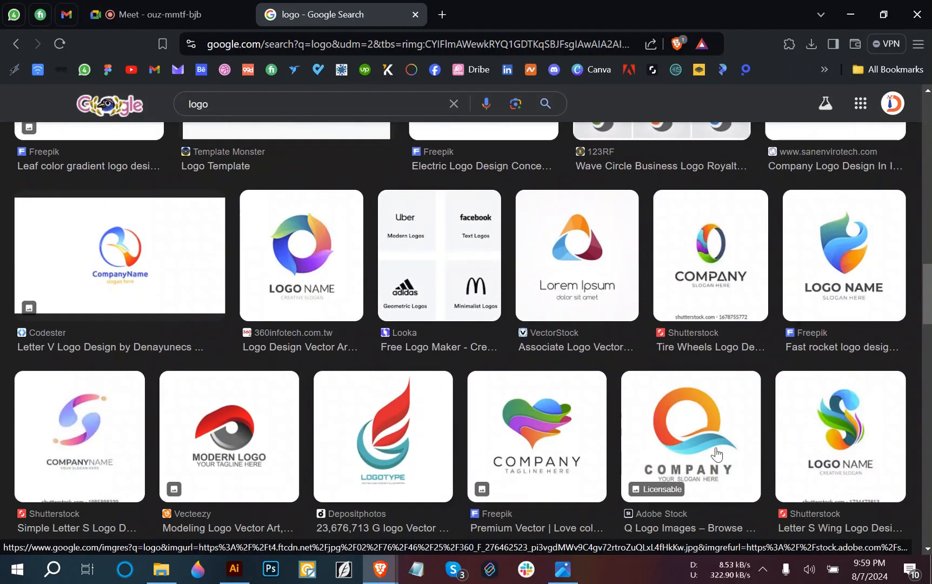
{"action": "scroll", "coordinate": [717, 455], "scroll_direction": "down", "scroll_amount": 2}
- Preview the orange and blue Q "COMPANY" logo from Adobe Stock and copy its image to the clipboard
{"action": "left_click", "coordinate": [695, 344]}
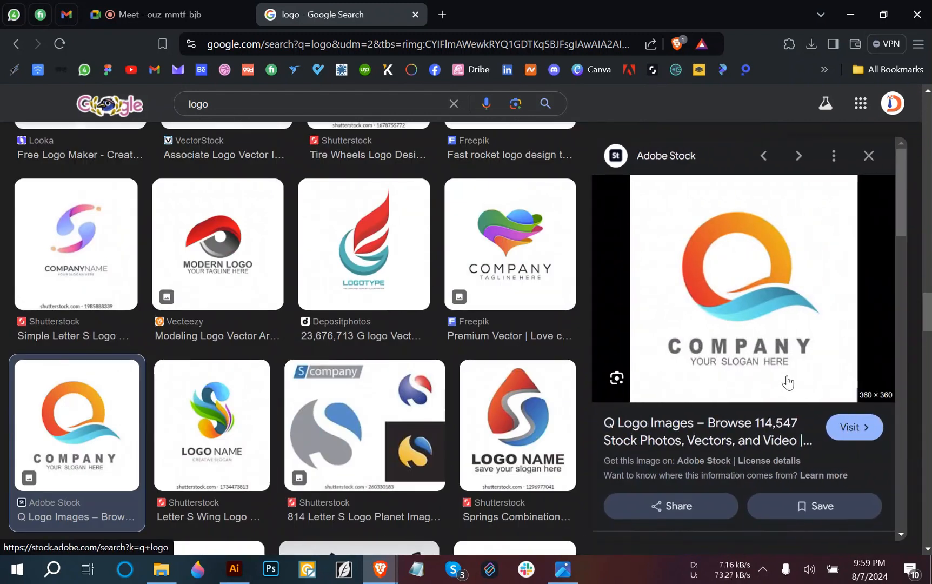
{"action": "scroll", "coordinate": [788, 383], "scroll_direction": "down", "scroll_amount": 5}
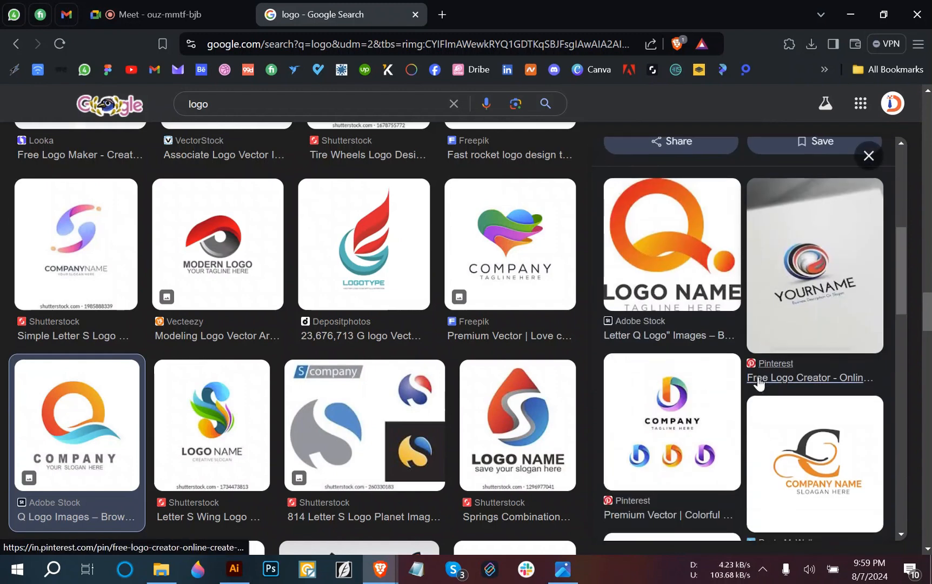
{"action": "scroll", "coordinate": [773, 351], "scroll_direction": "up", "scroll_amount": 5}
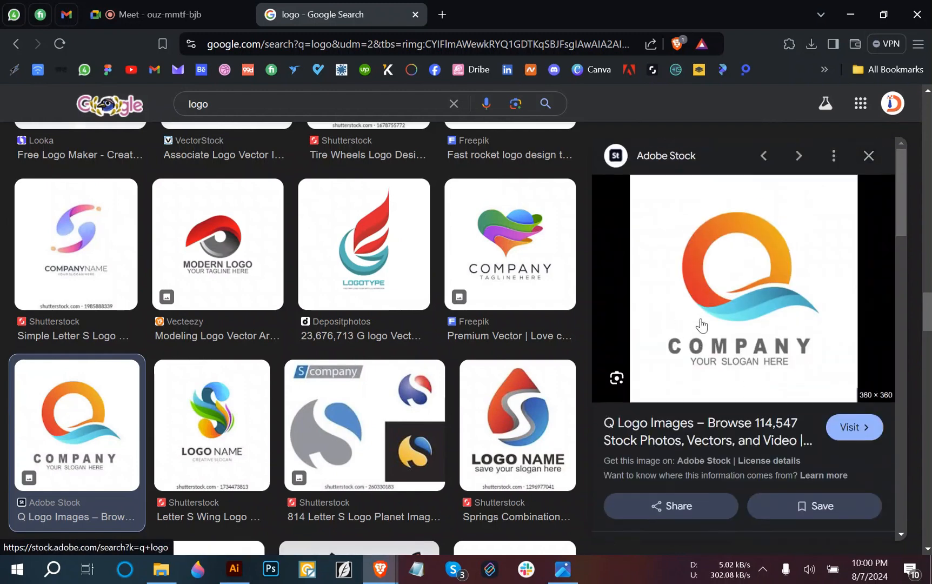
{"action": "right_click", "coordinate": [728, 271]}
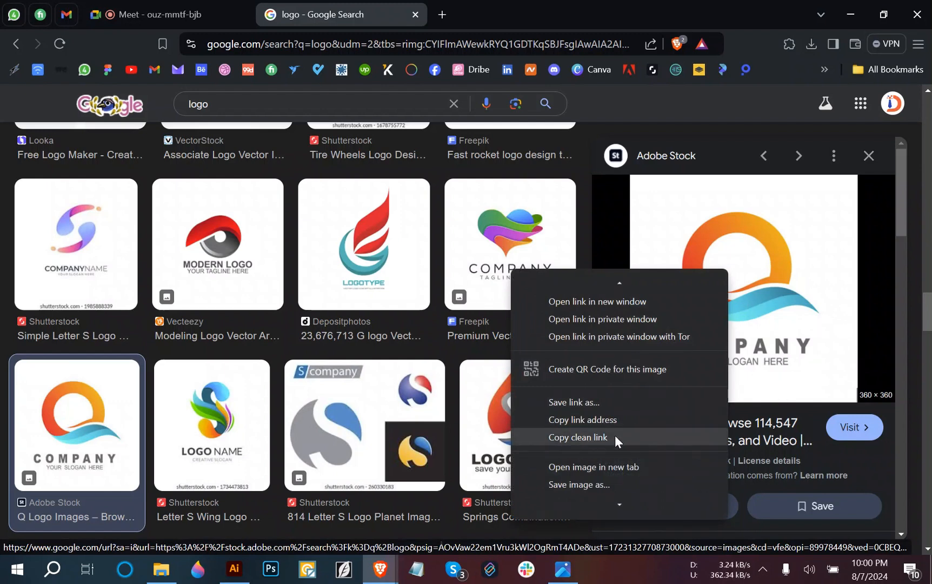
{"action": "scroll", "coordinate": [600, 459], "scroll_direction": "down", "scroll_amount": 2}
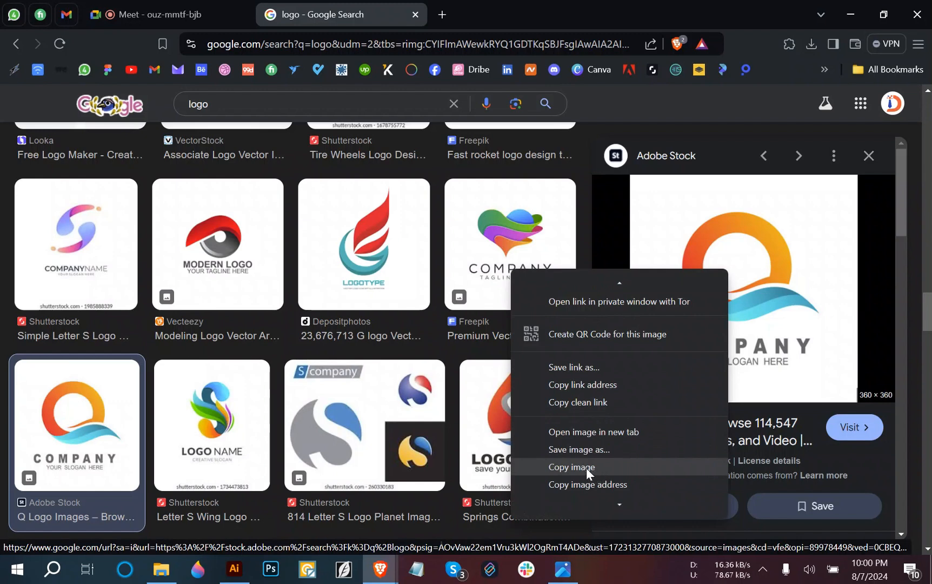
{"action": "left_click", "coordinate": [586, 468]}
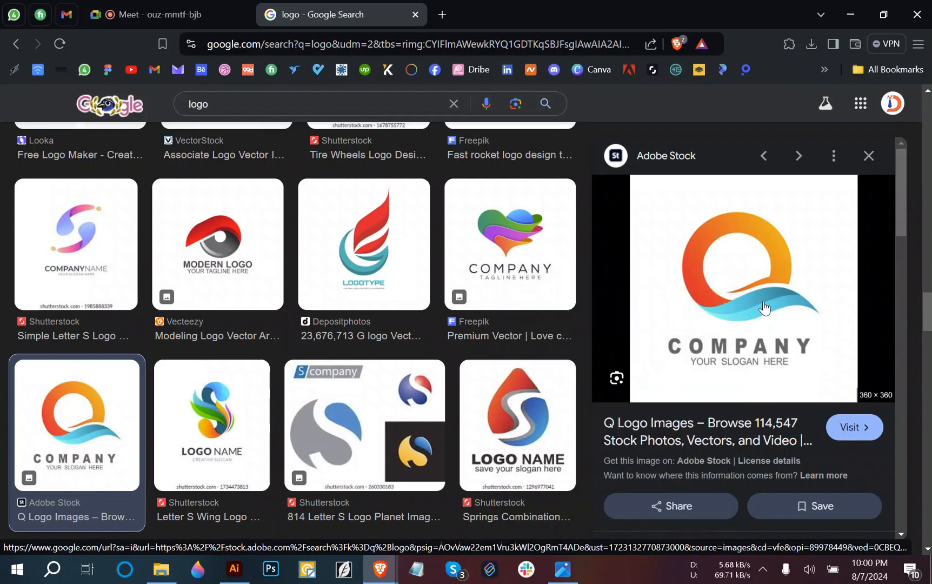
- Switch to Illustrator, create a new 2000 x 2000 px RGB document, and paste the copied Q logo image onto the artboard
{"action": "left_click", "coordinate": [234, 569]}
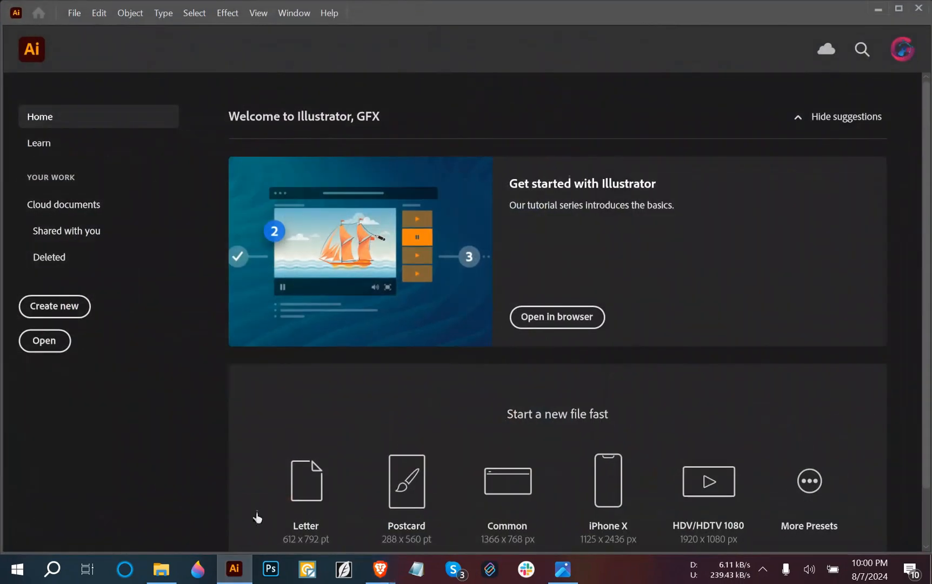
{"action": "left_click", "coordinate": [62, 307]}
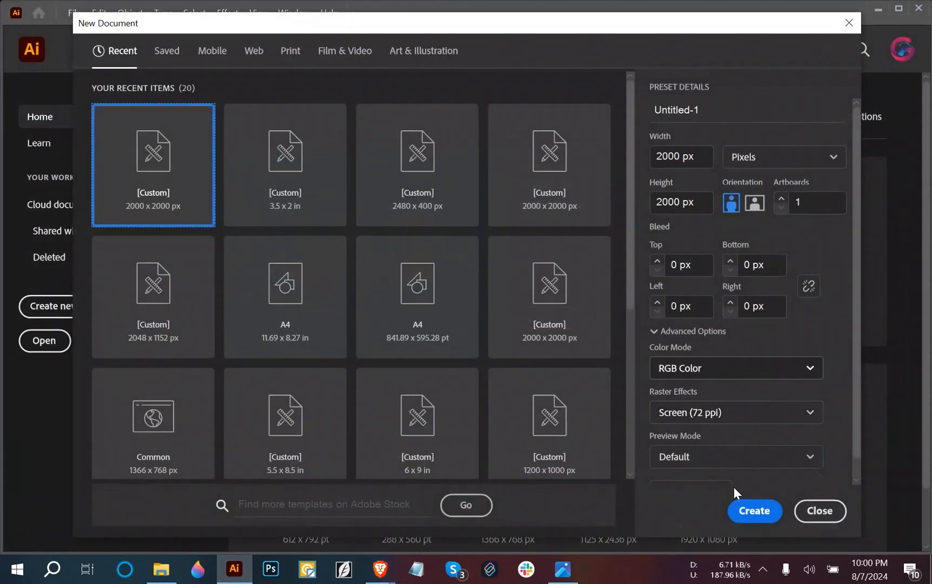
{"action": "left_click", "coordinate": [745, 513]}
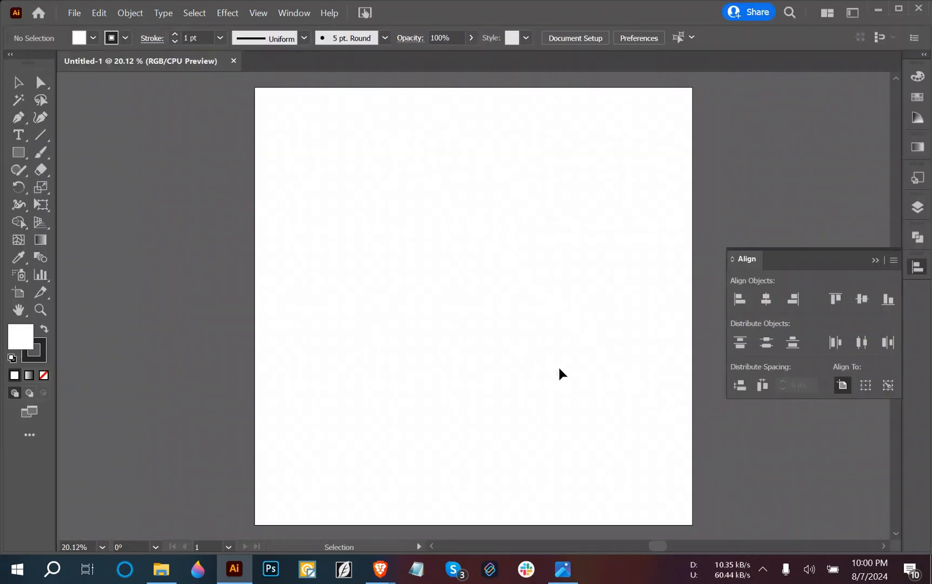
{"action": "key", "text": "ctrl+v"}
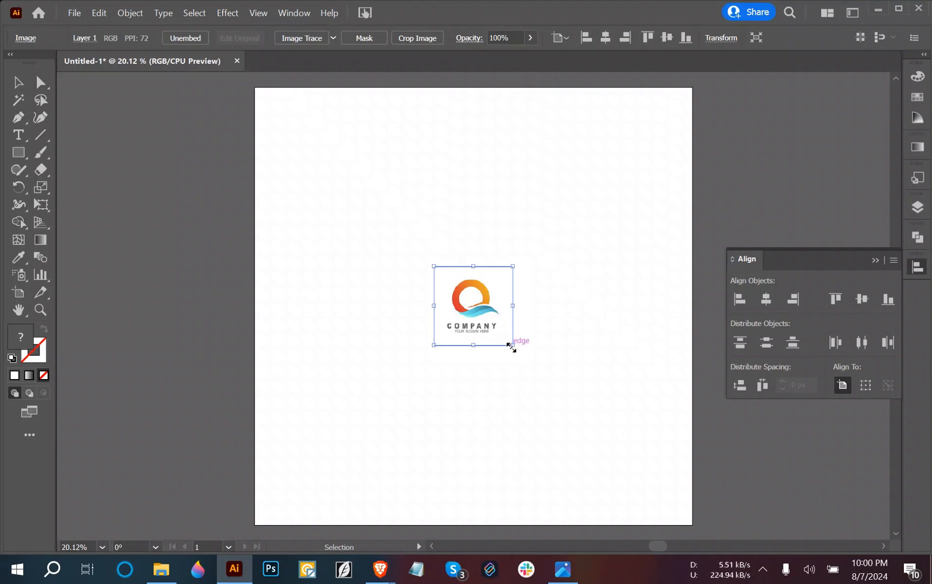
- Enlarge the pasted Q logo image and move it off the artboard, close beside its left edge
{"action": "left_click_drag", "start_coordinate": [511, 346], "coordinate": [599, 431]}
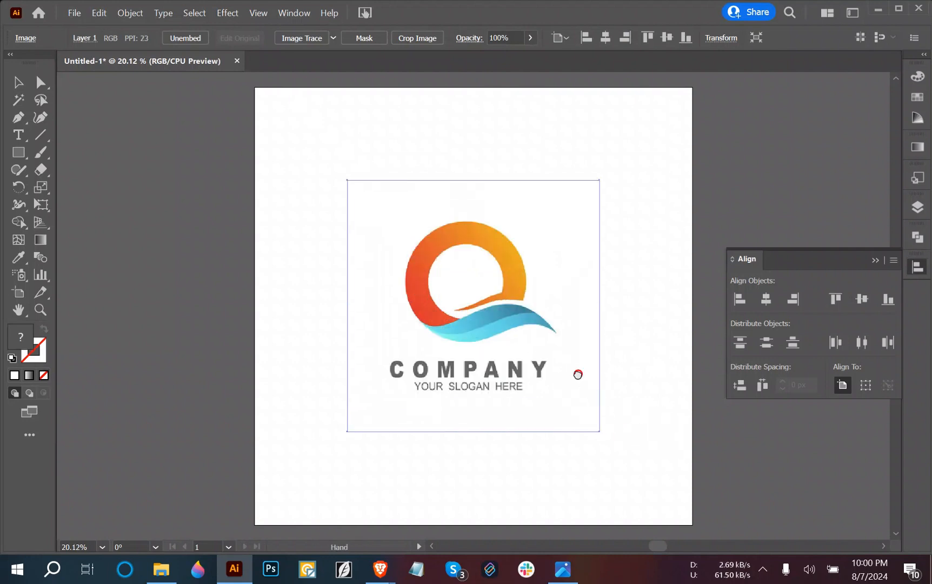
{"action": "scroll", "coordinate": [604, 362], "scroll_direction": "left", "scroll_amount": 3}
{"action": "left_click_drag", "start_coordinate": [604, 361], "coordinate": [243, 333]}
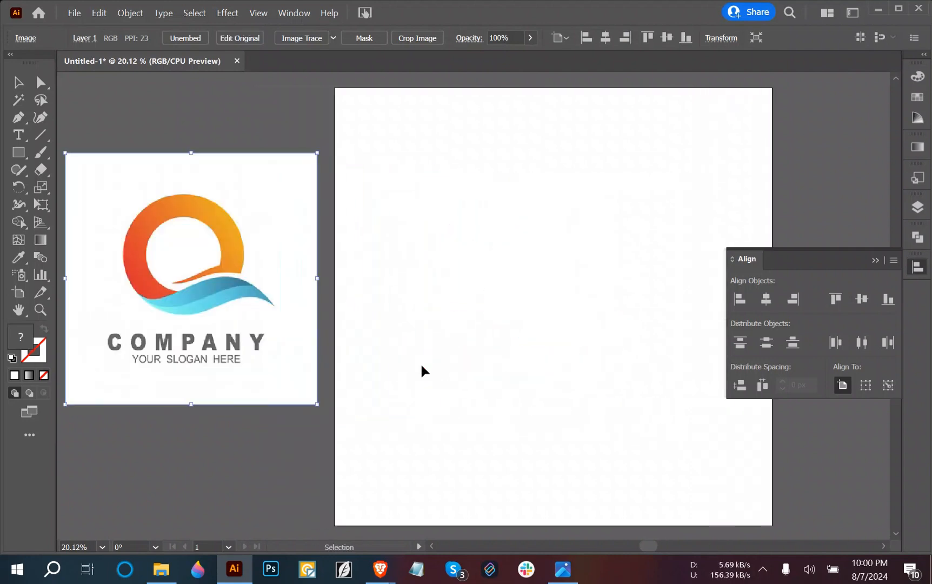
{"action": "left_click", "coordinate": [422, 370]}
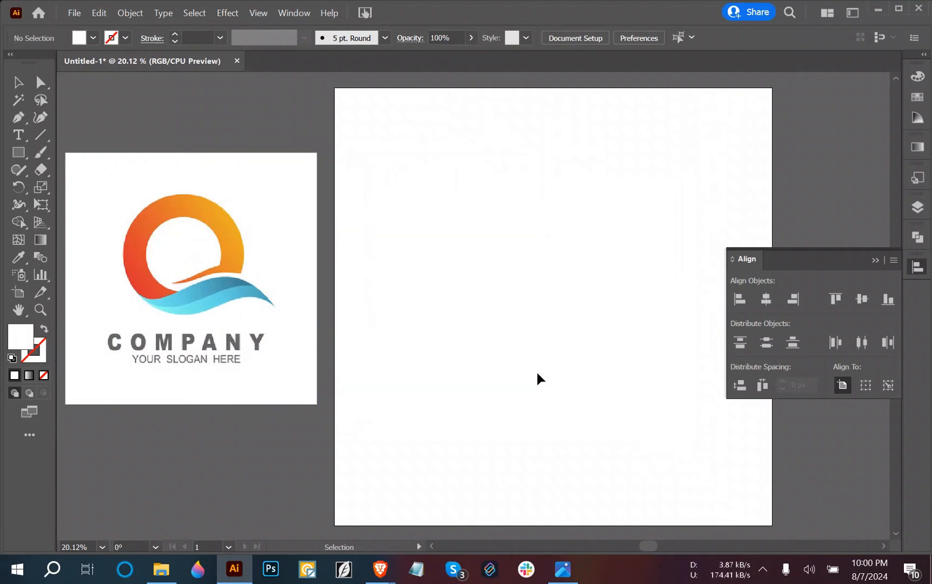
{"action": "left_click_drag", "start_coordinate": [275, 316], "coordinate": [285, 315]}
{"action": "left_click", "coordinate": [414, 295]}
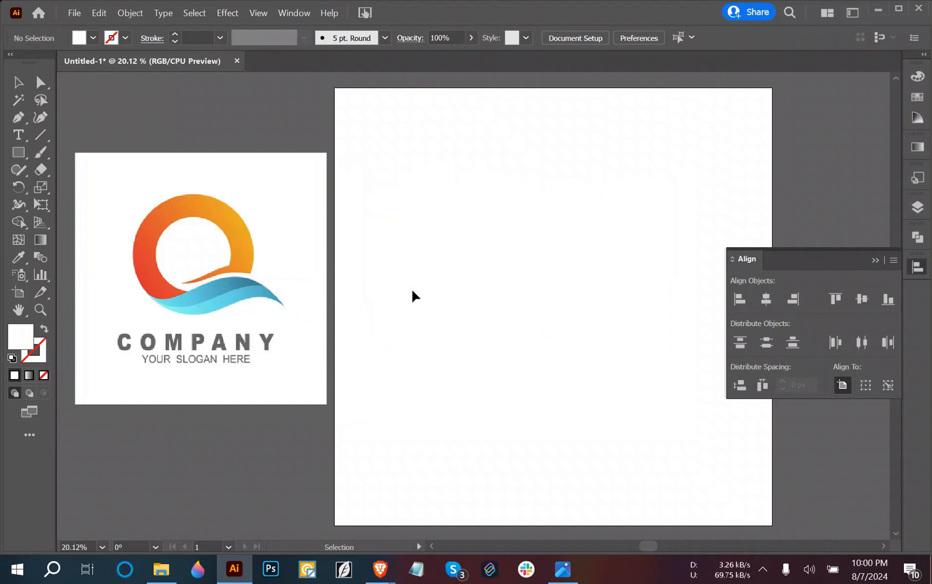
- Collapse the floating Align panel to leave the artboard and the reference logo unobstructed
{"action": "left_click", "coordinate": [422, 288]}
{"action": "key", "text": "space"}
{"action": "left_click_drag", "start_coordinate": [437, 342], "coordinate": [393, 345]}
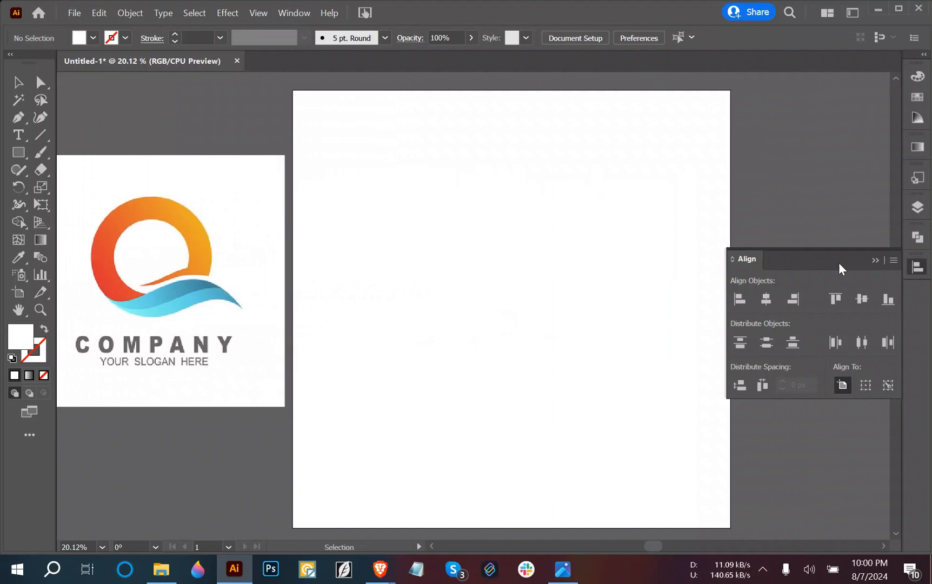
{"action": "left_click", "coordinate": [876, 260]}
{"action": "key", "text": "space"}
{"action": "left_click_drag", "start_coordinate": [319, 265], "coordinate": [339, 258]}
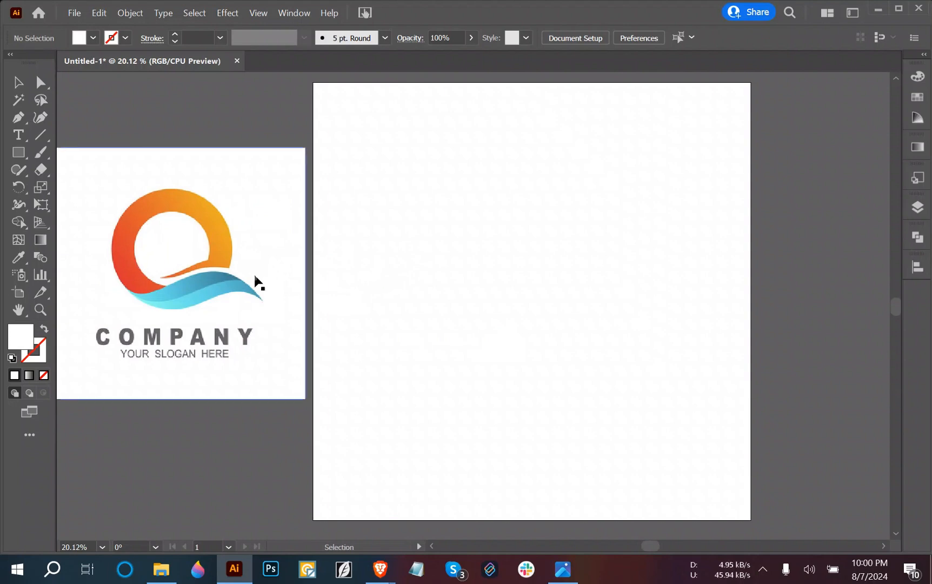
{"action": "left_click", "coordinate": [392, 281]}
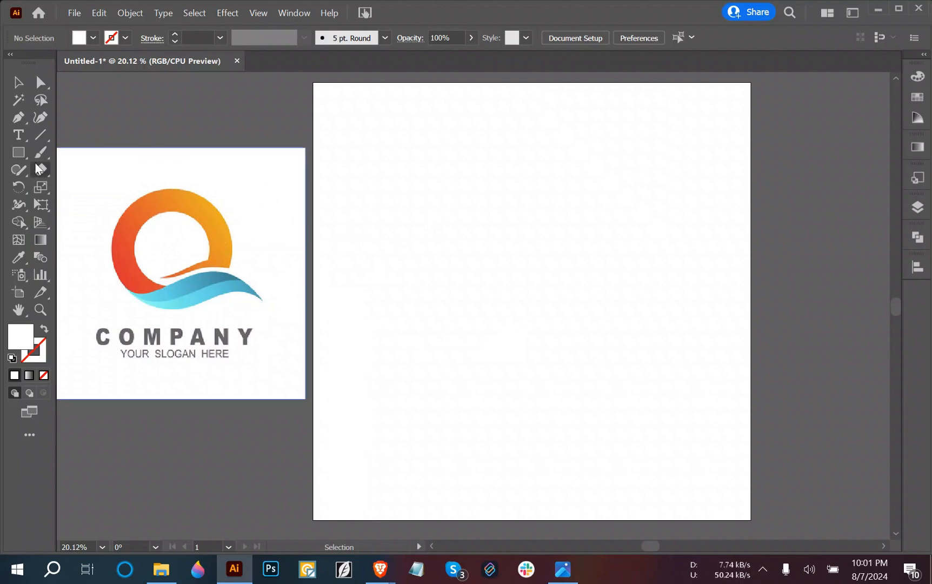
- Draw a circle on the upper part of the artboard with no fill and a 30 pt orange stroke
{"action": "right_click", "coordinate": [19, 153]}
{"action": "left_click", "coordinate": [83, 186]}
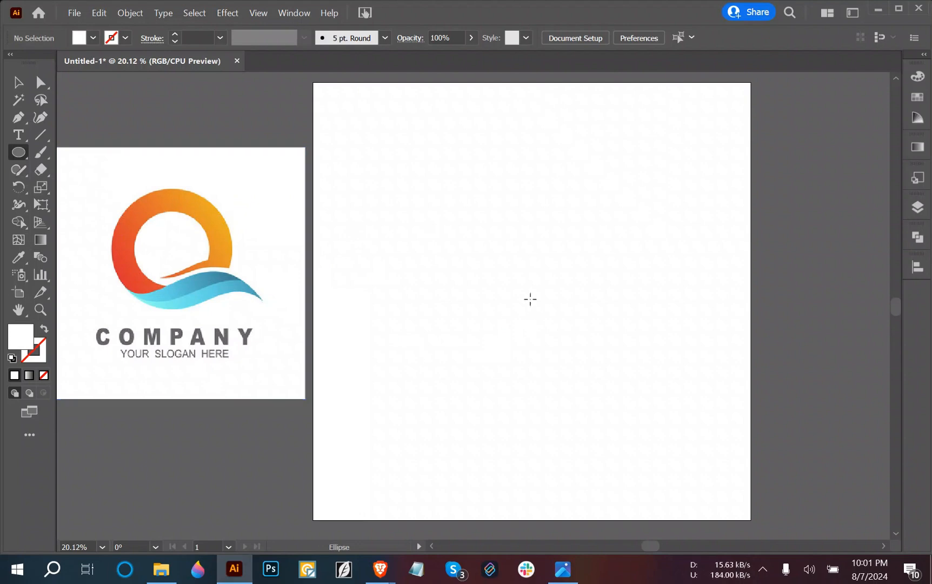
{"action": "left_click", "coordinate": [93, 38]}
{"action": "left_click", "coordinate": [11, 63]}
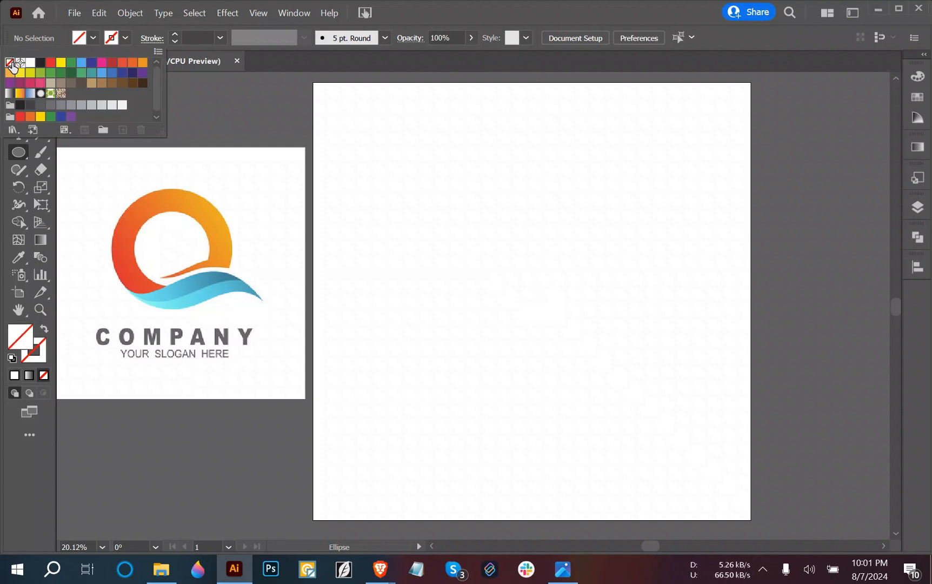
{"action": "left_click", "coordinate": [125, 37]}
{"action": "left_click", "coordinate": [132, 65]}
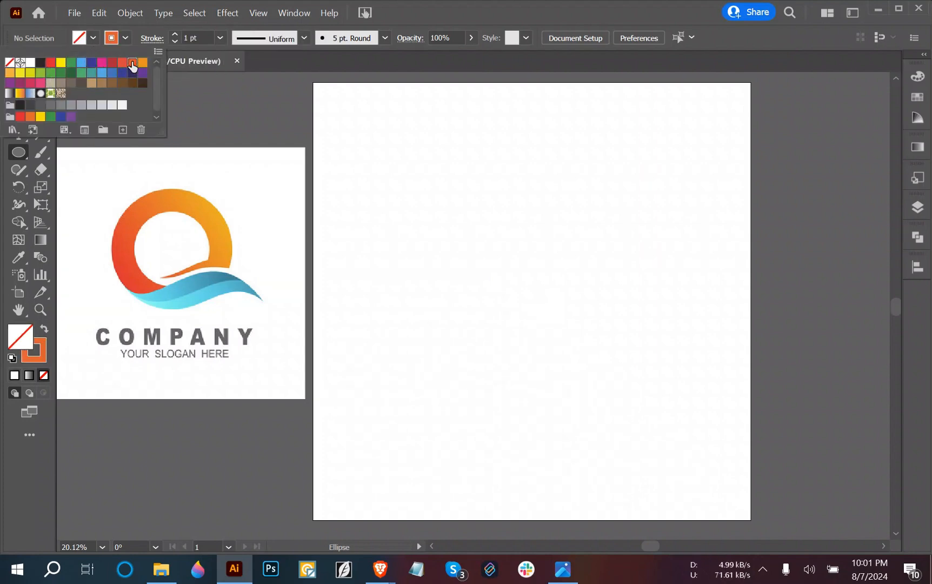
{"action": "left_click", "coordinate": [188, 37]}
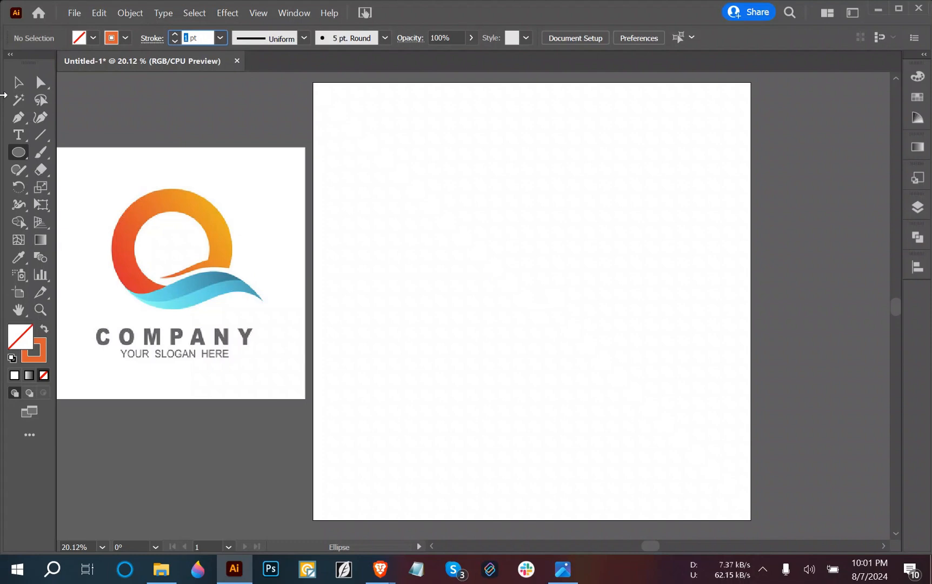
{"action": "type", "text": "30"}
{"action": "key", "text": "Return"}
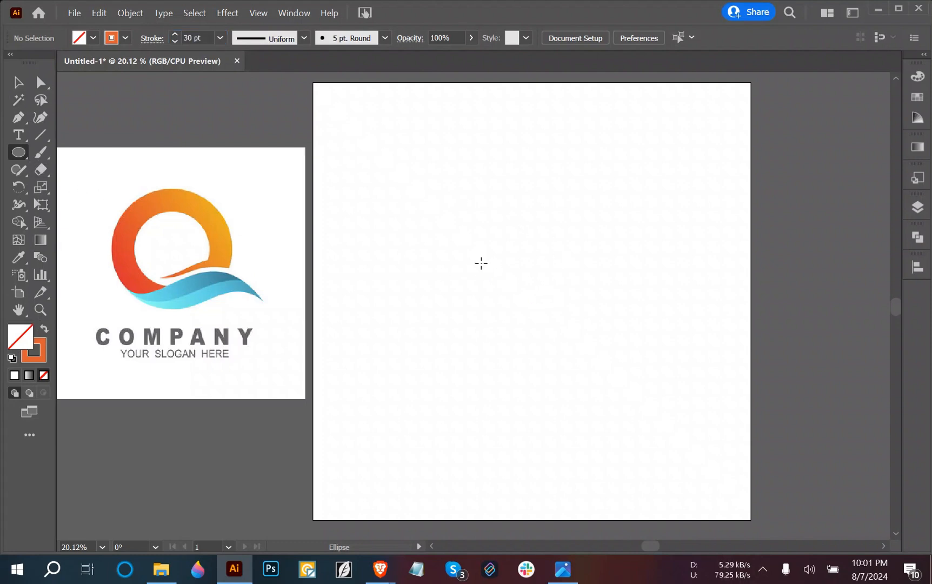
{"action": "left_click_drag", "start_coordinate": [471, 257], "coordinate": [500, 343]}
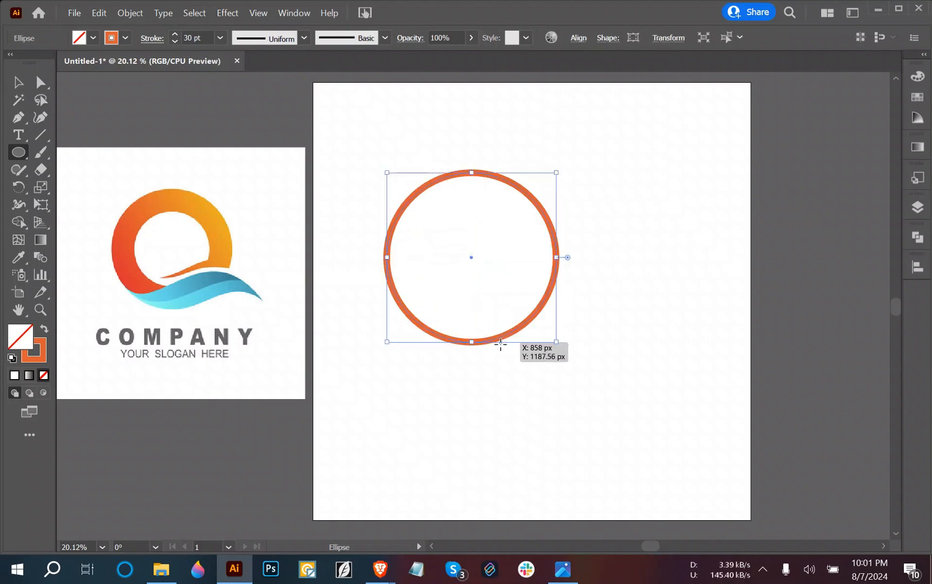
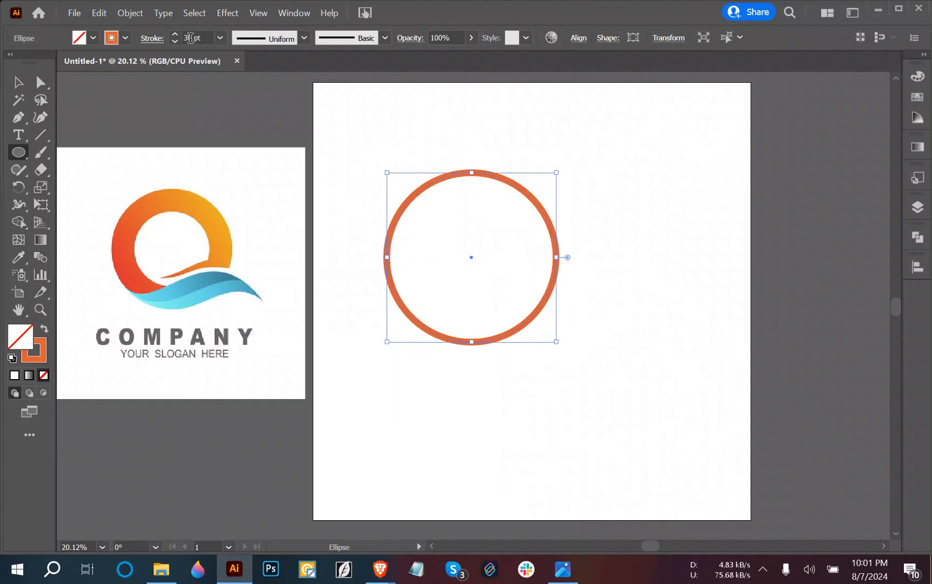
- Increase the circle's stroke weight to 200 pt
{"action": "left_click", "coordinate": [189, 37]}
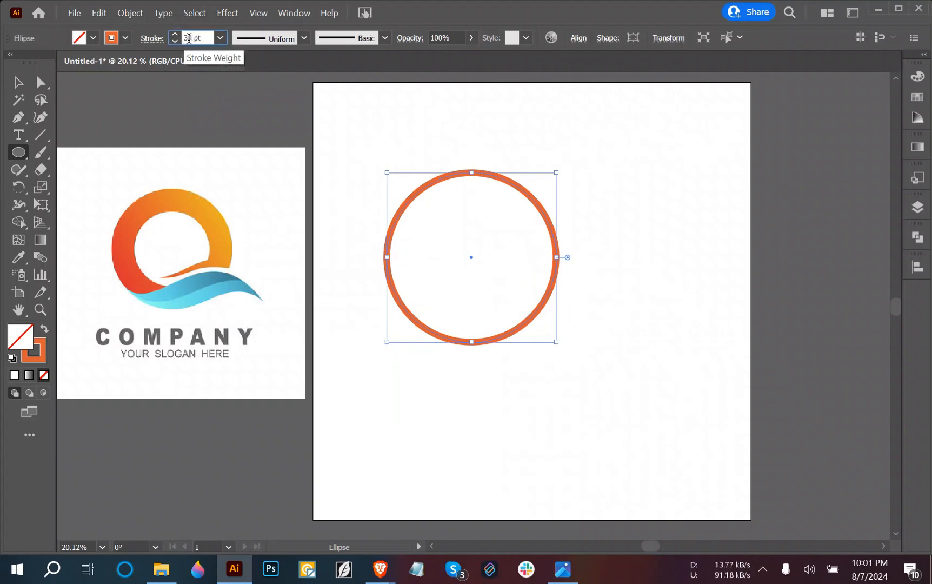
{"action": "left_click_drag", "start_coordinate": [192, 38], "coordinate": [112, 60]}
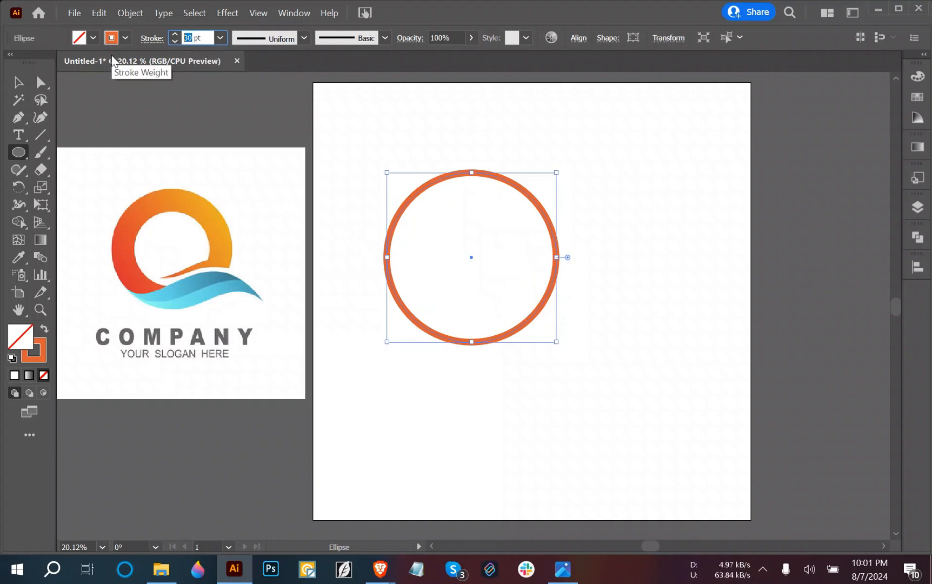
{"action": "type", "text": "200"}
{"action": "key", "text": "Return"}
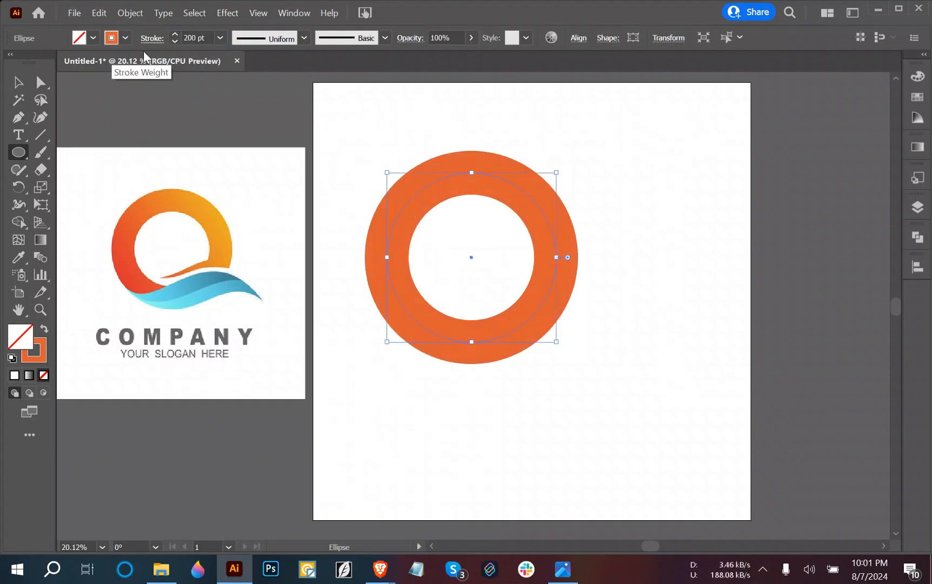
- Set the orange ring's stroke weight to 150 pt
{"action": "double_click", "coordinate": [193, 38]}
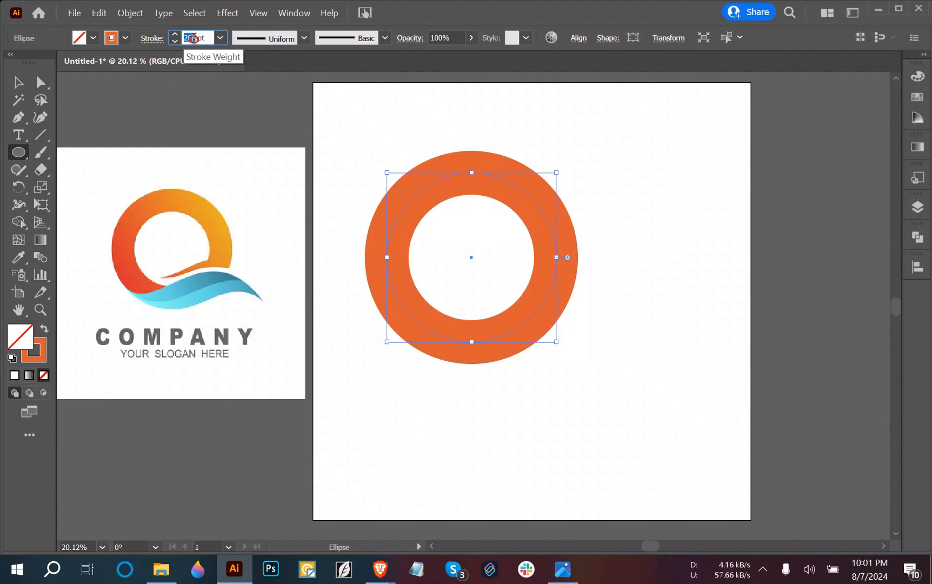
{"action": "type", "text": "1"}
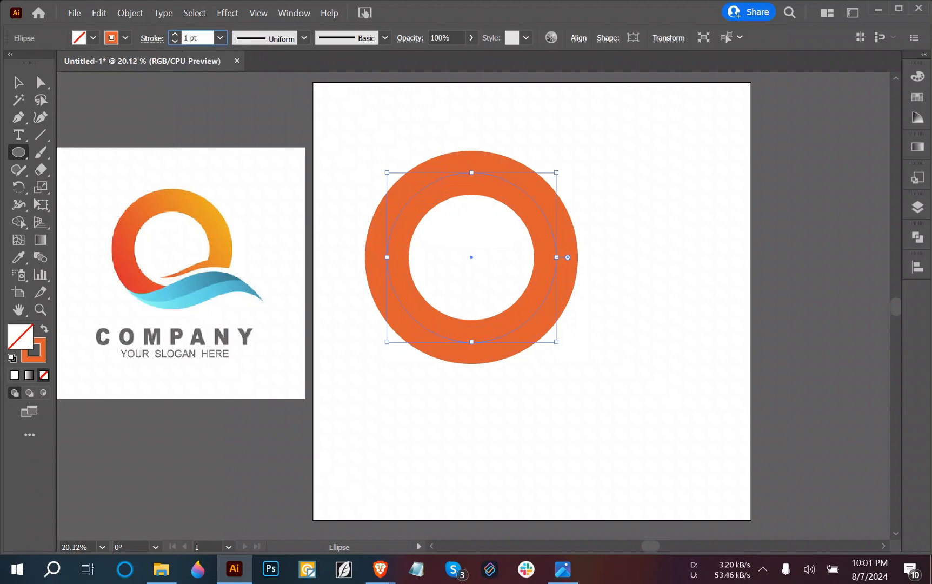
{"action": "type", "text": "50"}
{"action": "key", "text": "Return"}
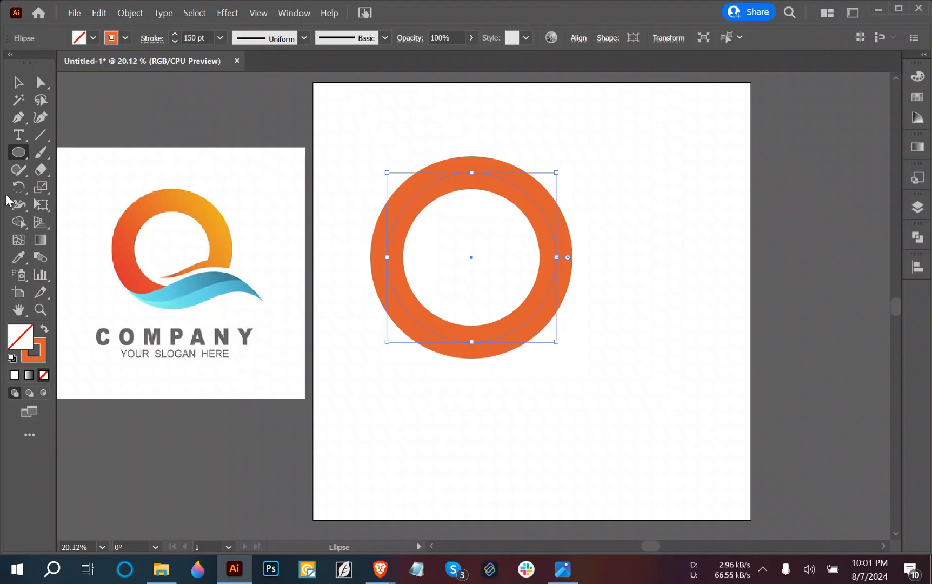
- Move the orange ring toward the horizontal middle of the artboard and reduce its stroke weight to 130 pt
{"action": "left_click", "coordinate": [18, 82]}
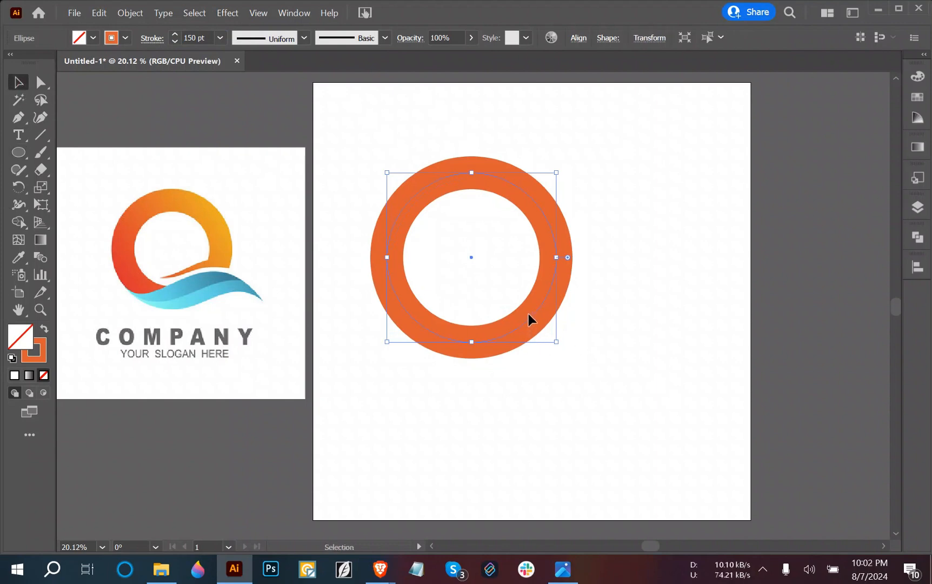
{"action": "left_click_drag", "start_coordinate": [532, 320], "coordinate": [587, 327]}
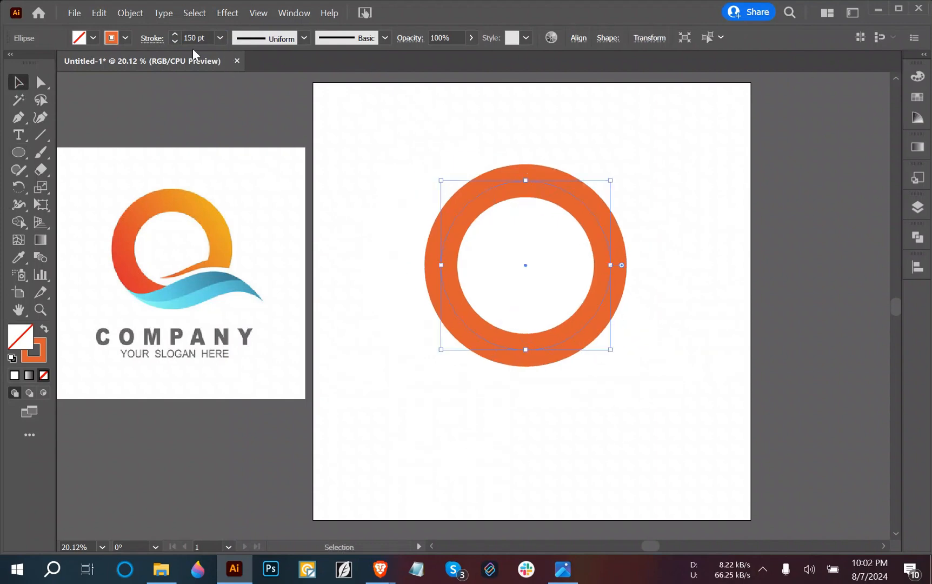
{"action": "left_click_drag", "start_coordinate": [176, 41], "coordinate": [177, 41]}
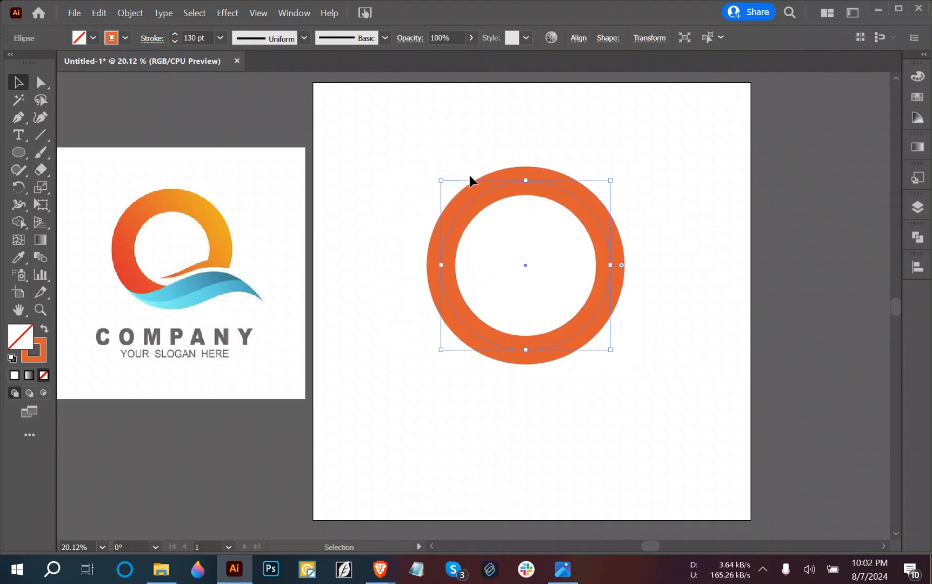
{"action": "left_click", "coordinate": [518, 145]}
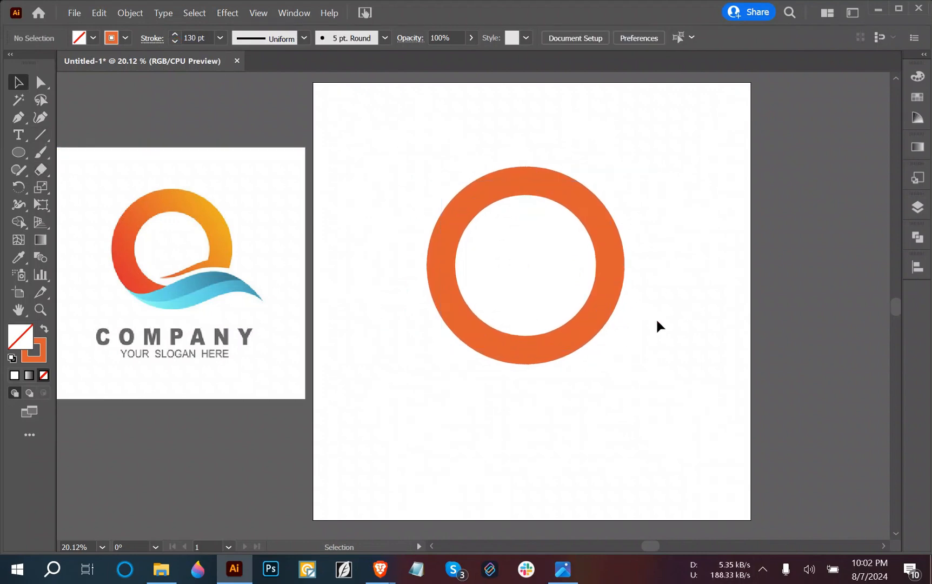
- Expand the orange ring's fill and stroke into a filled shape
{"action": "left_click", "coordinate": [607, 285]}
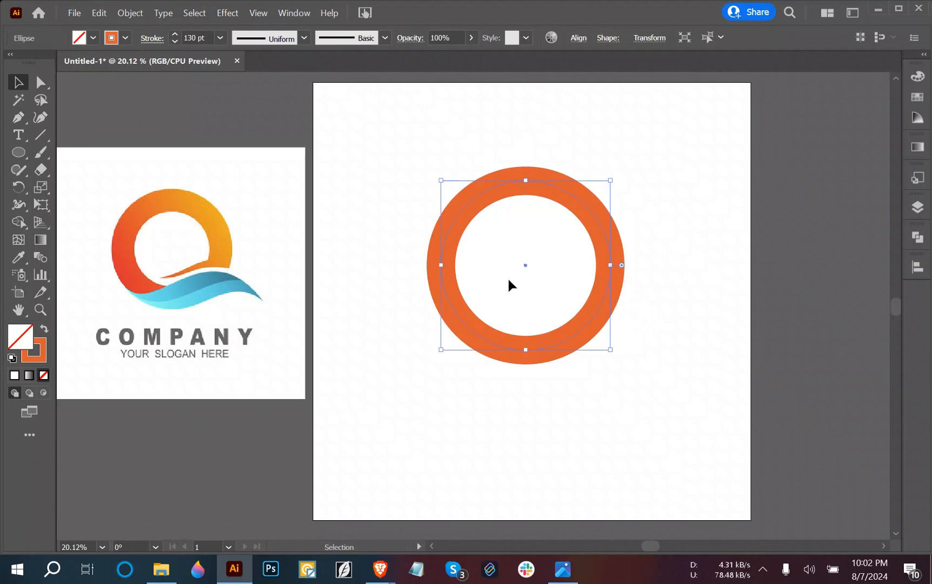
{"action": "left_click", "coordinate": [131, 13]}
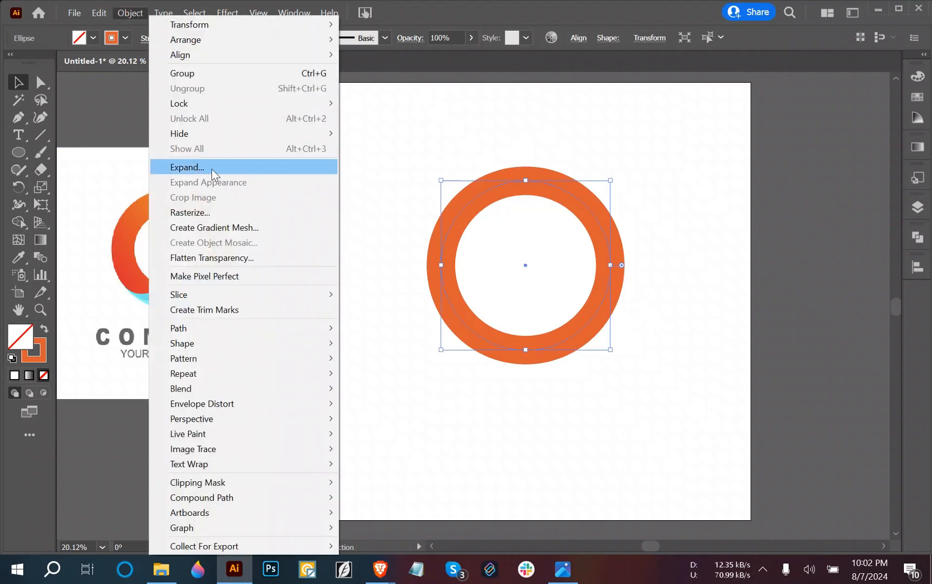
{"action": "left_click", "coordinate": [256, 169]}
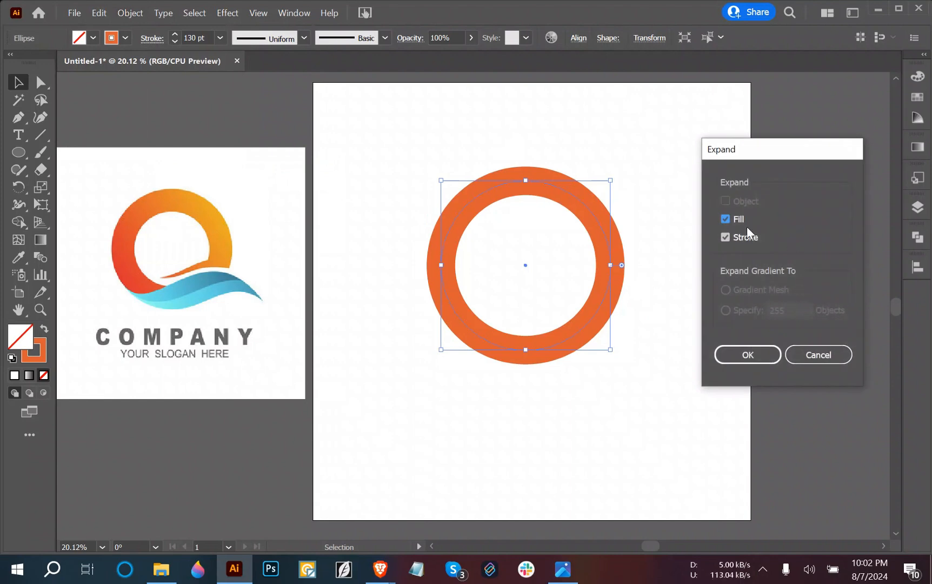
{"action": "left_click", "coordinate": [748, 355]}
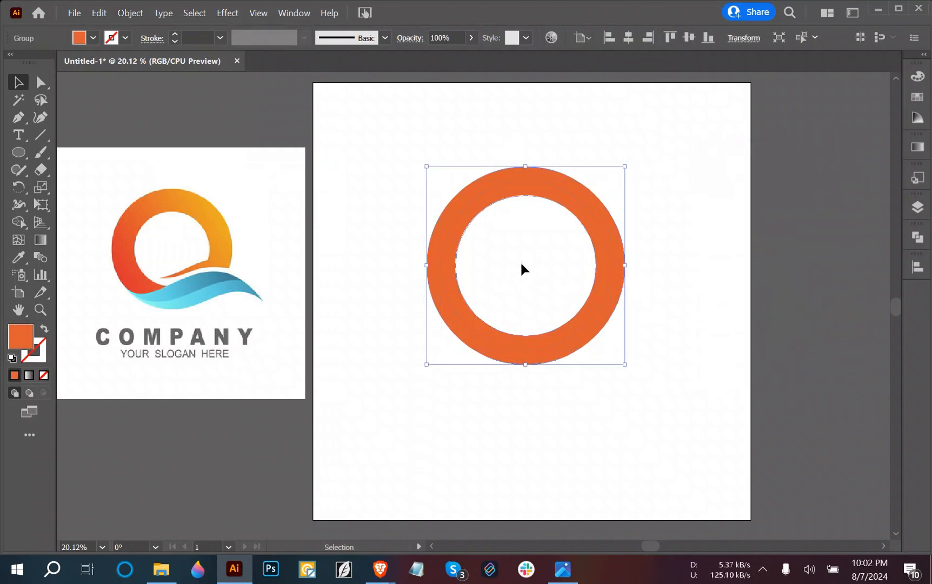
{"action": "left_click", "coordinate": [648, 274]}
{"action": "left_click", "coordinate": [615, 281]}
{"action": "left_click", "coordinate": [675, 255]}
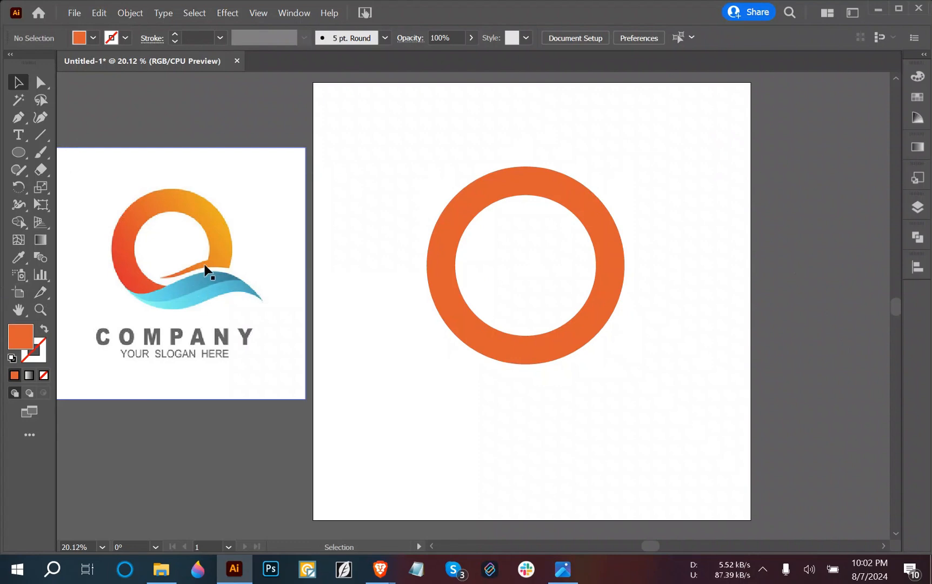
- Enlarge the reference Q logo image further beside the artboard so its wave details are easier to see, and leave it deselected
{"action": "left_click", "coordinate": [210, 279]}
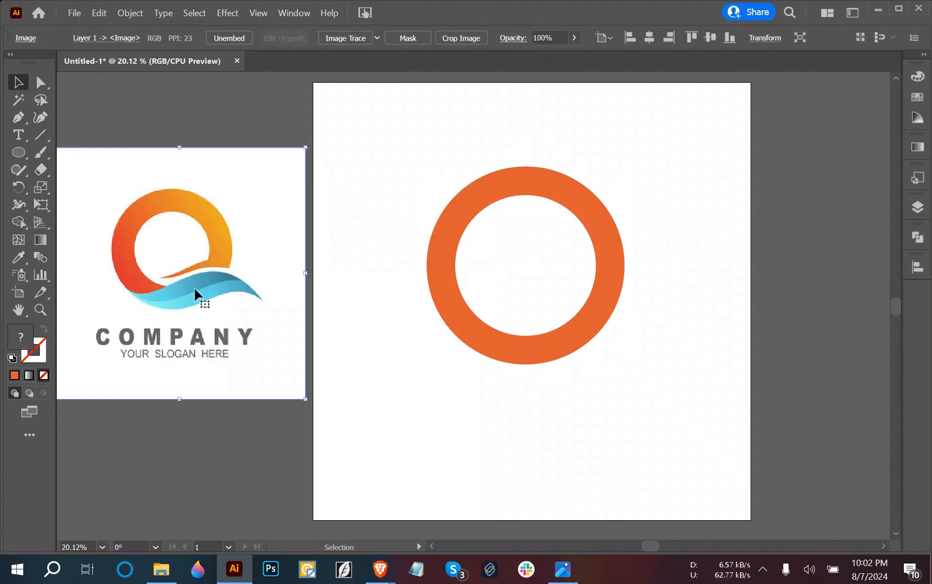
{"action": "left_click", "coordinate": [373, 235]}
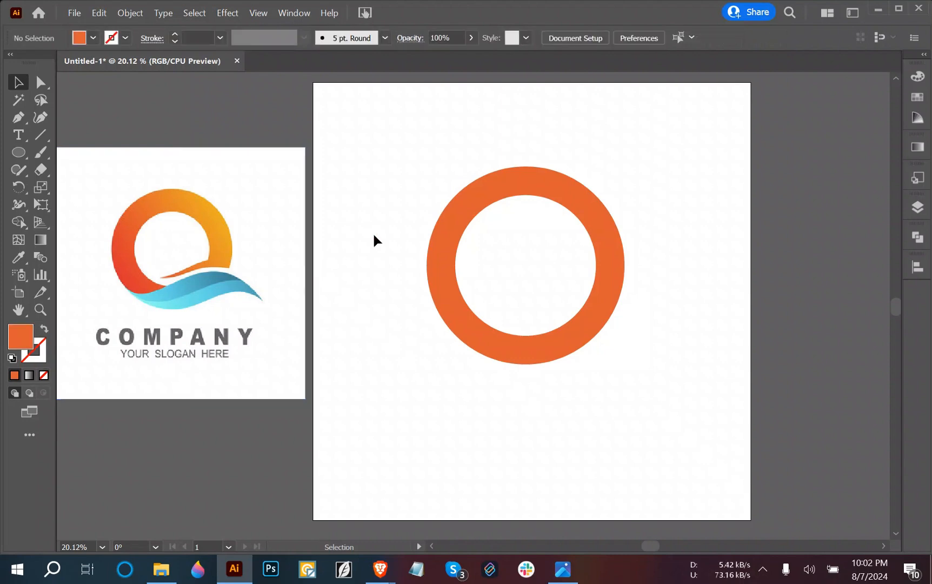
{"action": "key", "text": "space"}
{"action": "left_click_drag", "start_coordinate": [313, 312], "coordinate": [554, 315]}
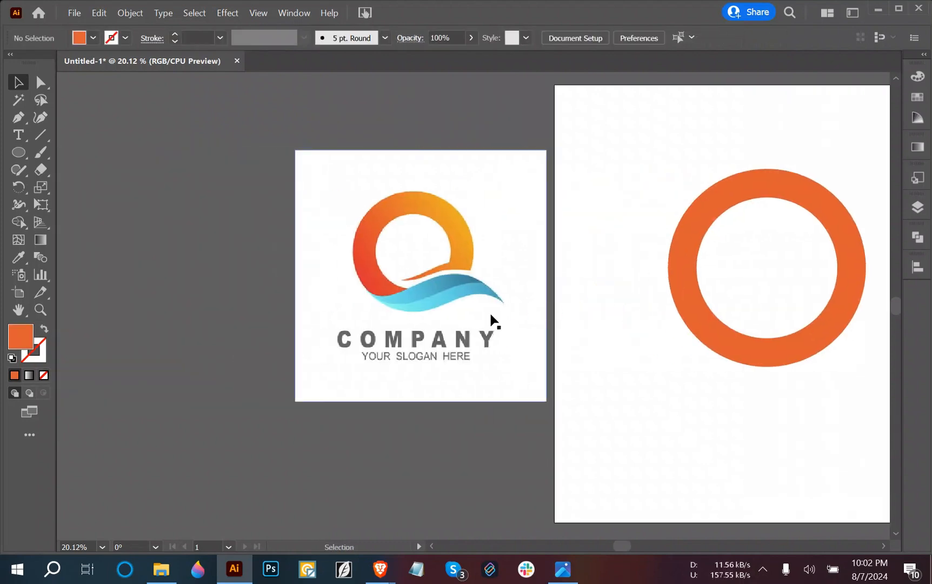
{"action": "left_click_drag", "start_coordinate": [458, 314], "coordinate": [352, 331]}
{"action": "left_click_drag", "start_coordinate": [442, 418], "coordinate": [509, 486]}
{"action": "left_click", "coordinate": [552, 422]}
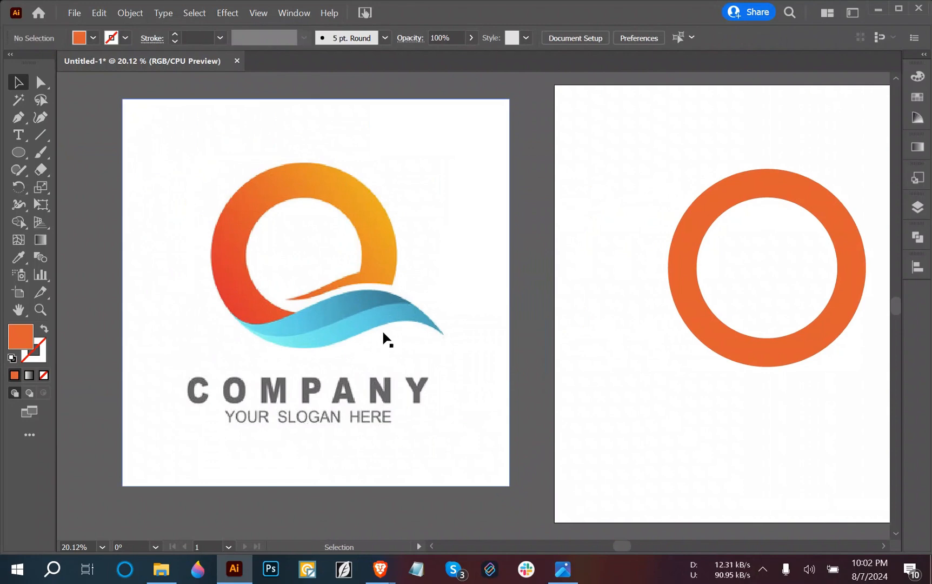
{"action": "left_click", "coordinate": [381, 296]}
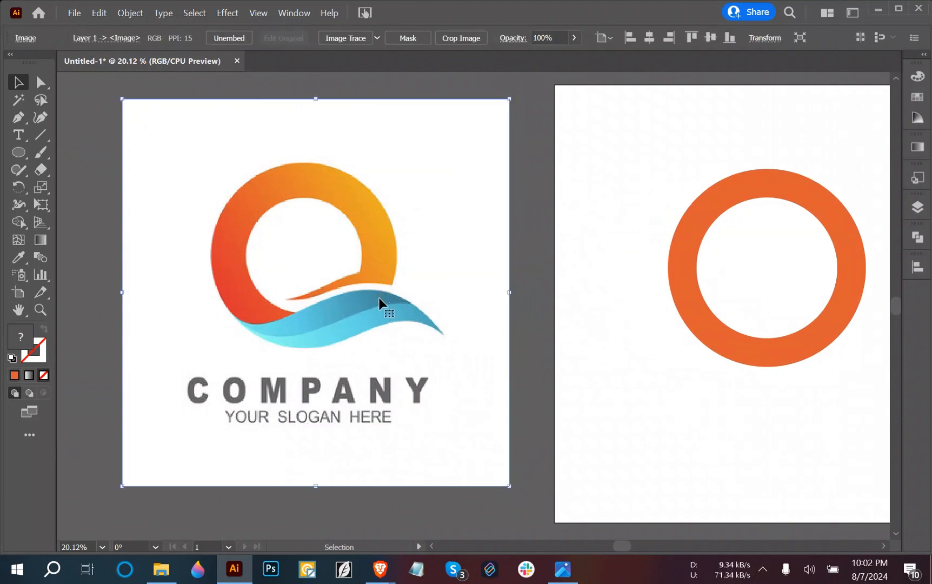
{"action": "key", "text": "ctrl+shift+a"}
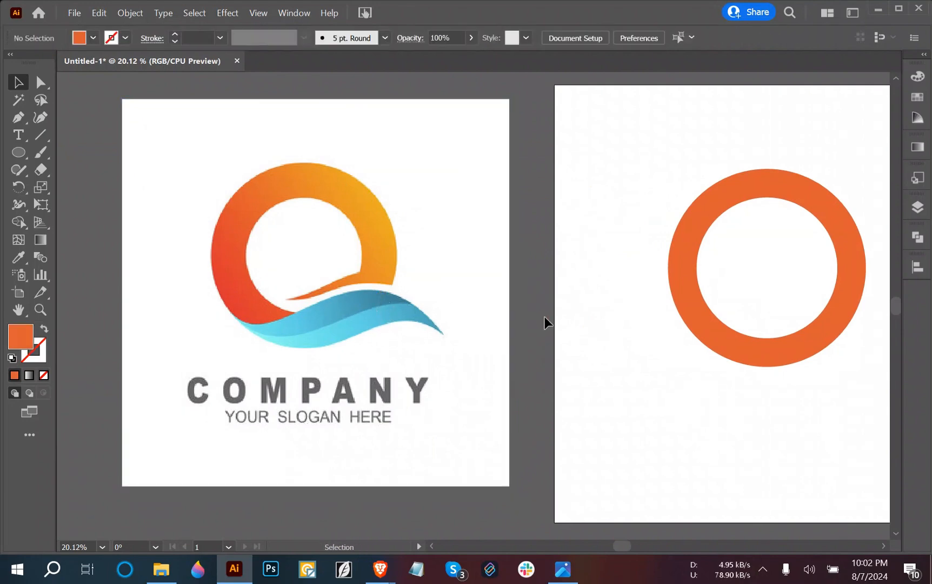
- Start a Pen path with no fill and an orange 1 pt stroke at the blue wave's left tip on the reference logo
{"action": "left_click", "coordinate": [18, 117]}
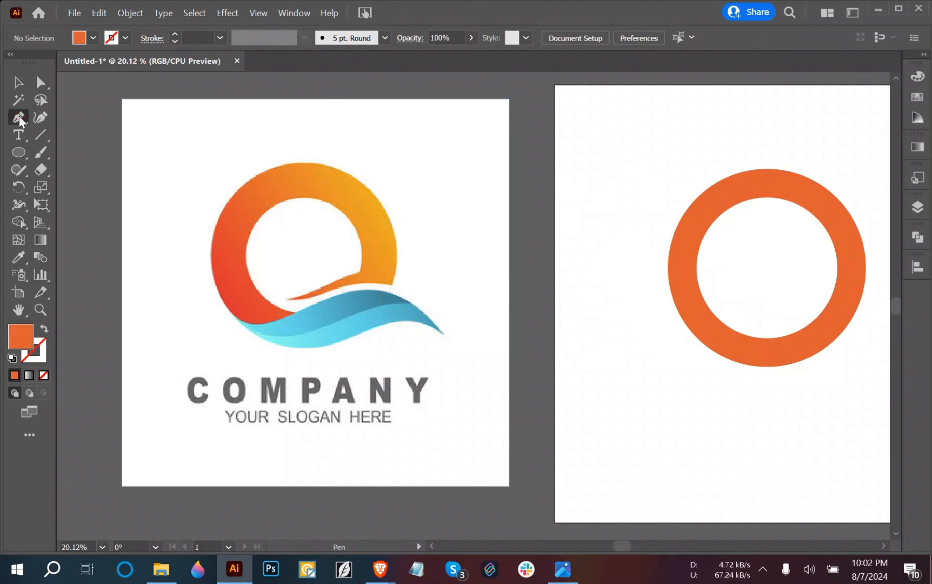
{"action": "left_click", "coordinate": [45, 331]}
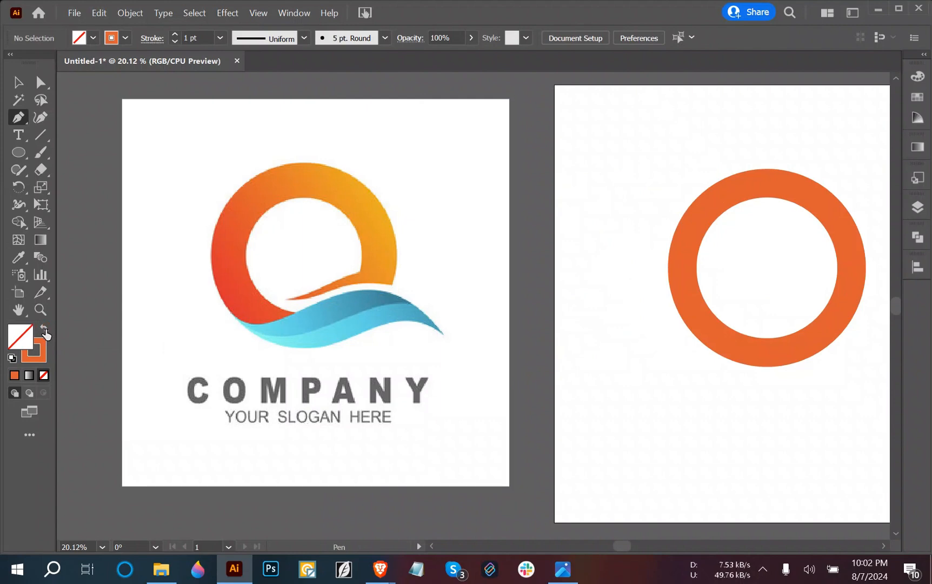
{"action": "left_click", "coordinate": [44, 353]}
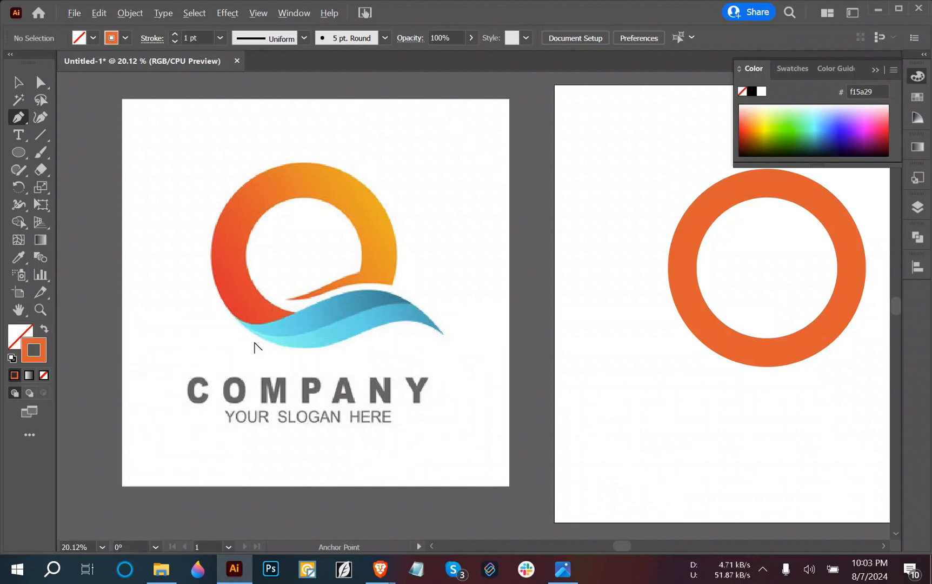
{"action": "scroll", "coordinate": [247, 341], "scroll_direction": "up", "scroll_amount": 5}
{"action": "scroll", "coordinate": [254, 346], "scroll_direction": "down", "scroll_amount": 1}
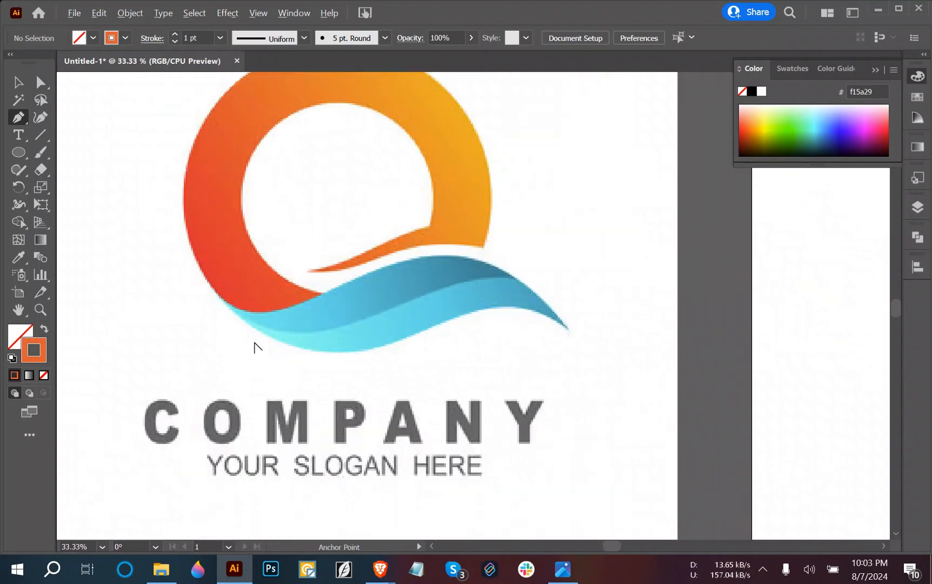
{"action": "scroll", "coordinate": [254, 345], "scroll_direction": "down", "scroll_amount": 1}
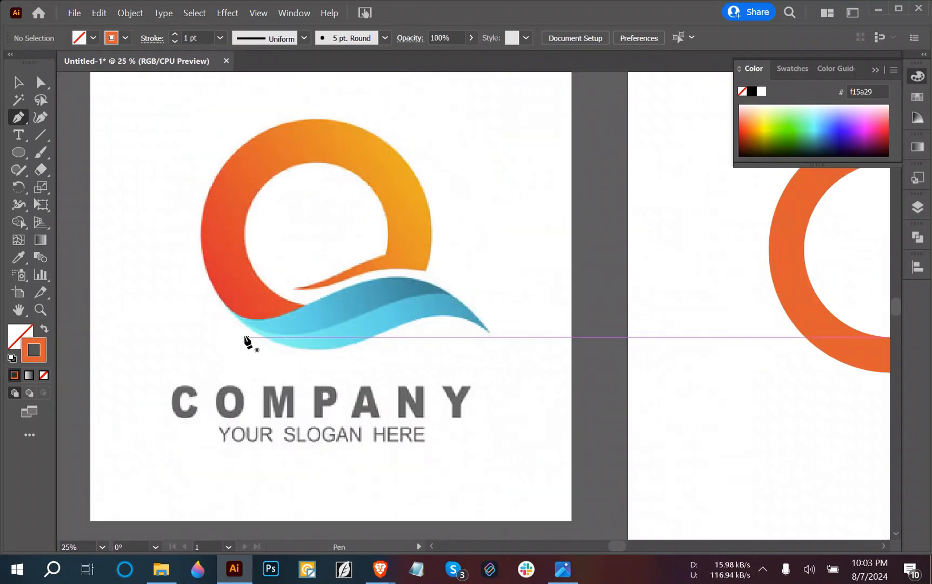
{"action": "left_click", "coordinate": [225, 306]}
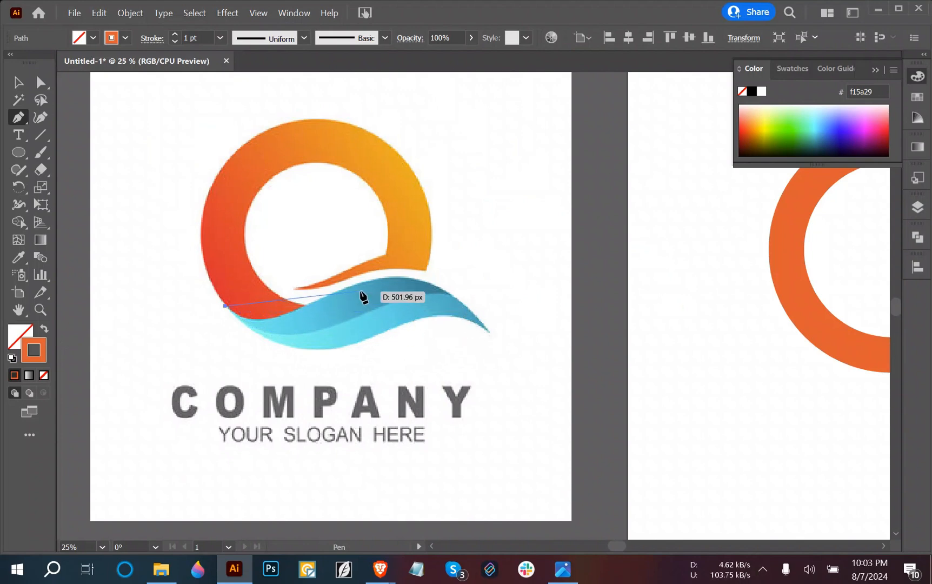
{"action": "left_click_drag", "start_coordinate": [356, 284], "coordinate": [463, 223]}
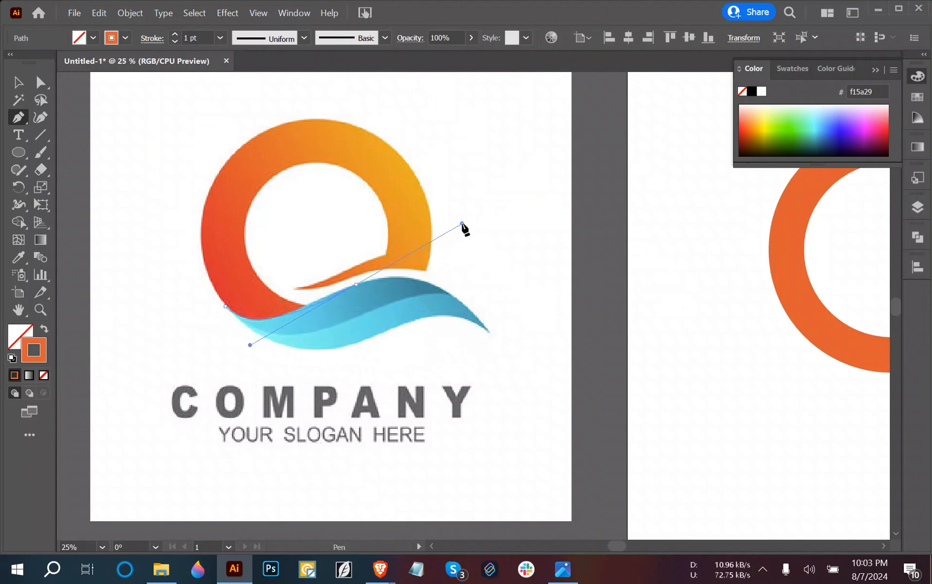
{"action": "key", "text": "ctrl+z"}
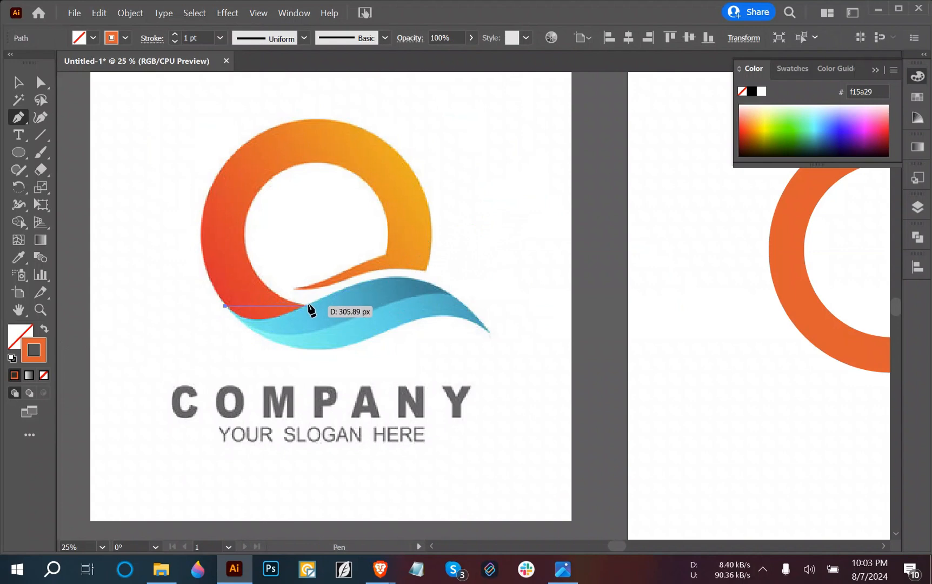
{"action": "left_click_drag", "start_coordinate": [308, 306], "coordinate": [372, 276]}
{"action": "key", "text": "ctrl+z"}
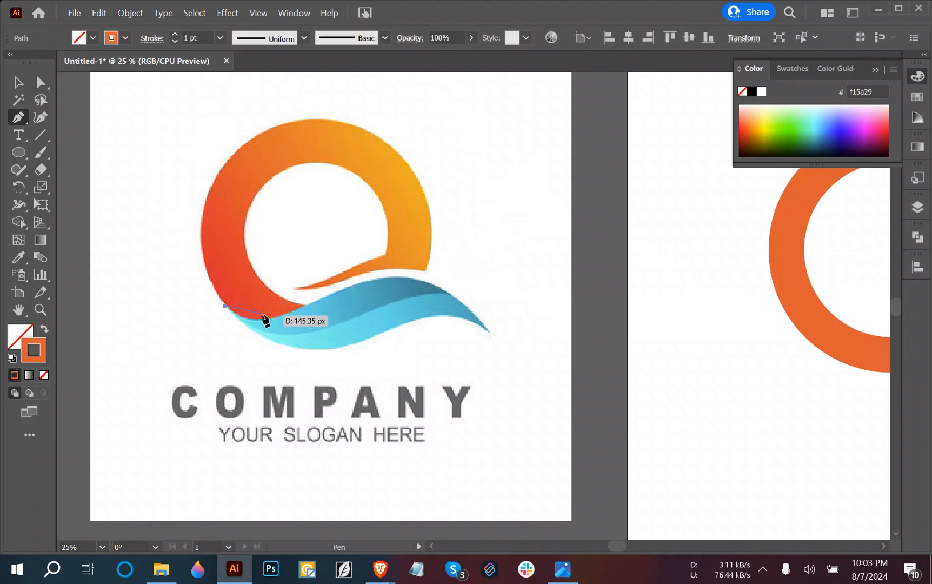
- Trace the blue wave's upper edge to its right tip with curved Pen segments, ending in a corner at the tip
{"action": "scroll", "coordinate": [290, 317], "scroll_direction": "up", "scroll_amount": 4}
{"action": "scroll", "coordinate": [287, 319], "scroll_direction": "down", "scroll_amount": 2}
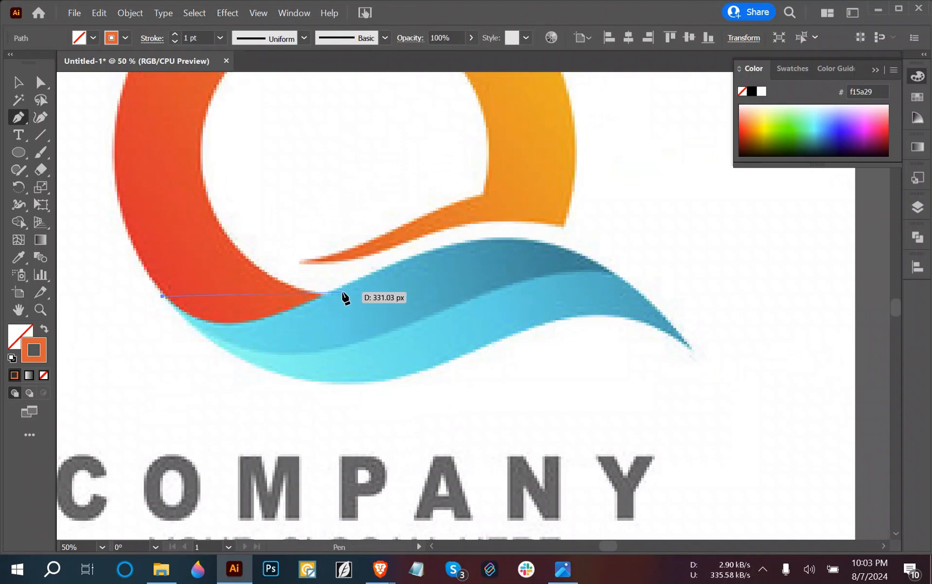
{"action": "left_click_drag", "start_coordinate": [388, 259], "coordinate": [350, 282]}
{"action": "left_click_drag", "start_coordinate": [588, 257], "coordinate": [684, 304]}
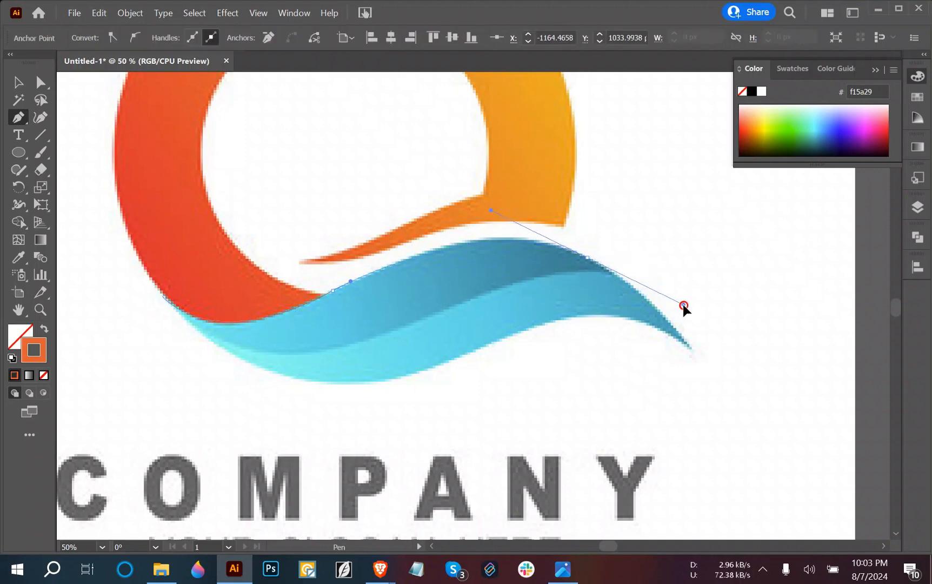
{"action": "left_click_drag", "start_coordinate": [619, 275], "coordinate": [618, 277]}
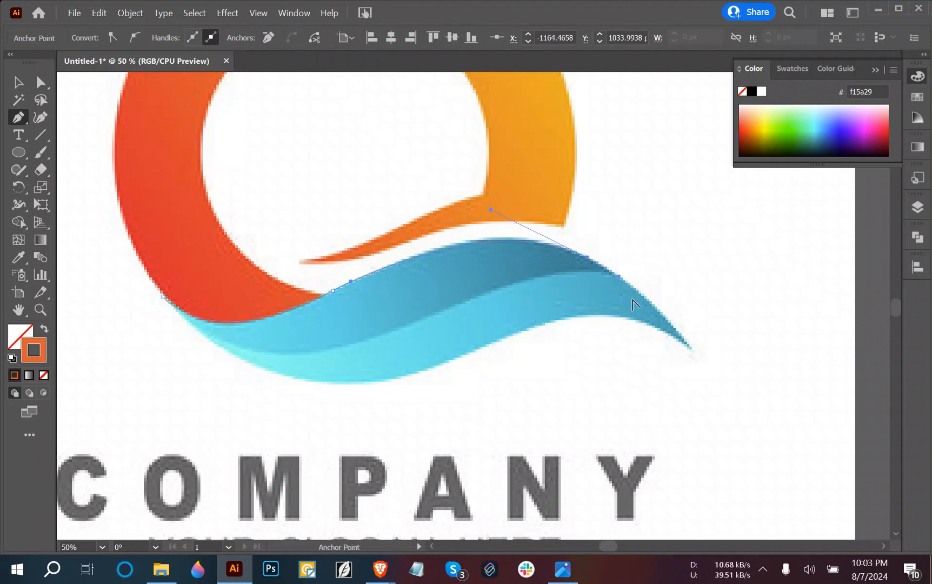
{"action": "left_click_drag", "start_coordinate": [693, 349], "coordinate": [722, 396]}
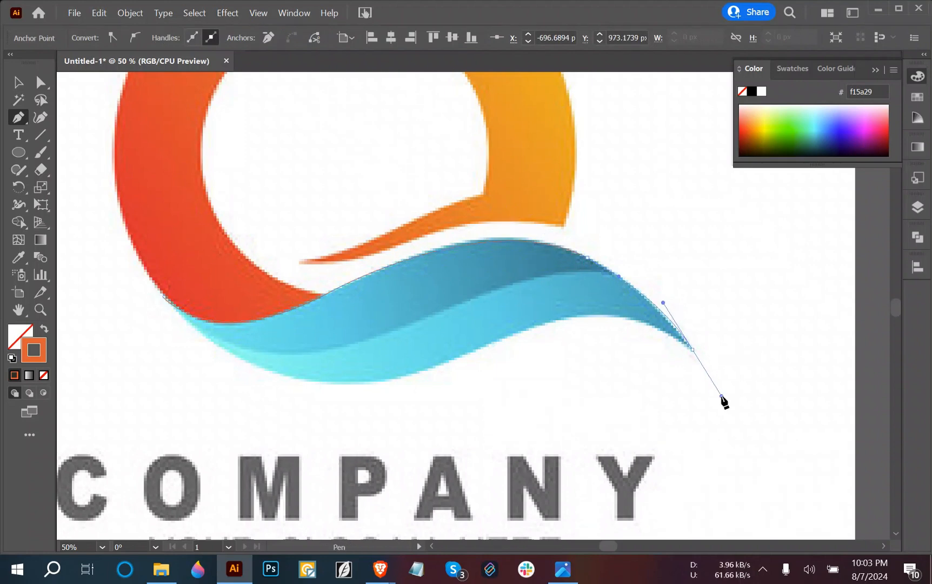
{"action": "left_click", "coordinate": [693, 350]}
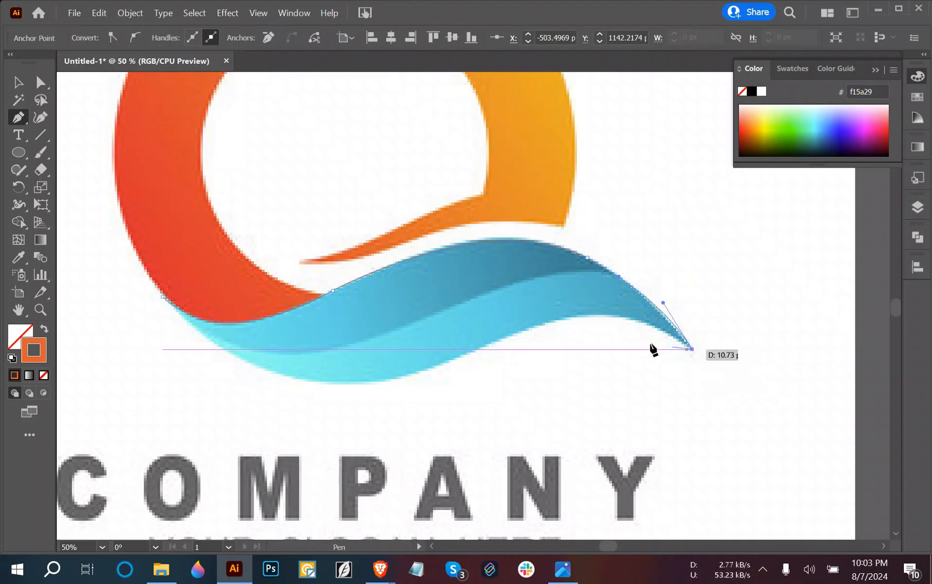
- Trace the blue wave's lower edge back to the left tip, close the path, and deselect the outline
{"action": "left_click_drag", "start_coordinate": [492, 342], "coordinate": [462, 359]}
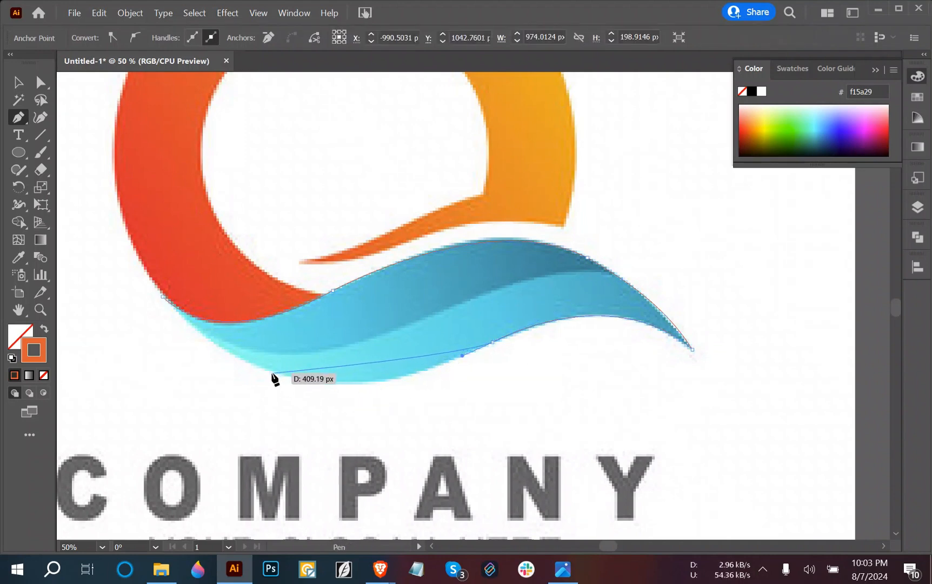
{"action": "left_click_drag", "start_coordinate": [274, 372], "coordinate": [248, 363]}
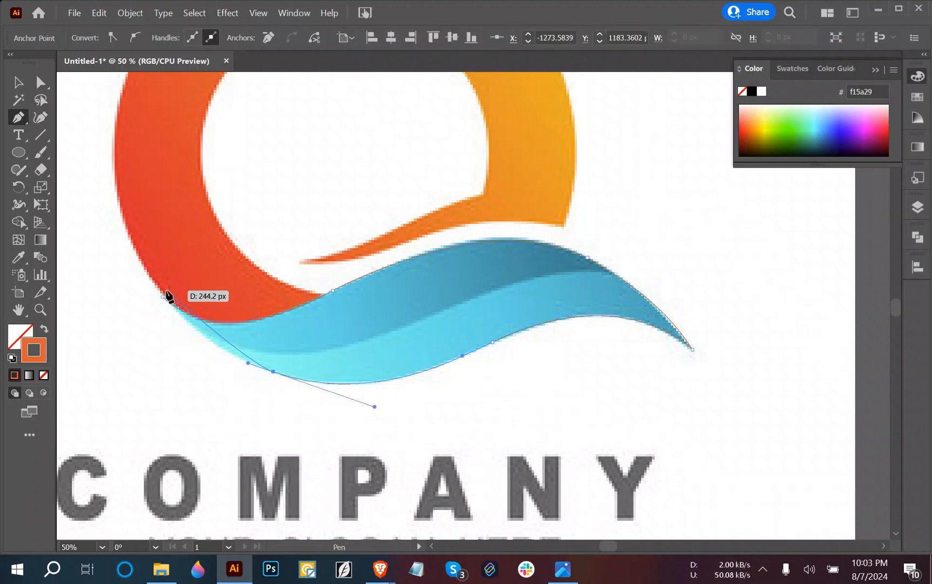
{"action": "left_click_drag", "start_coordinate": [162, 297], "coordinate": [121, 246]}
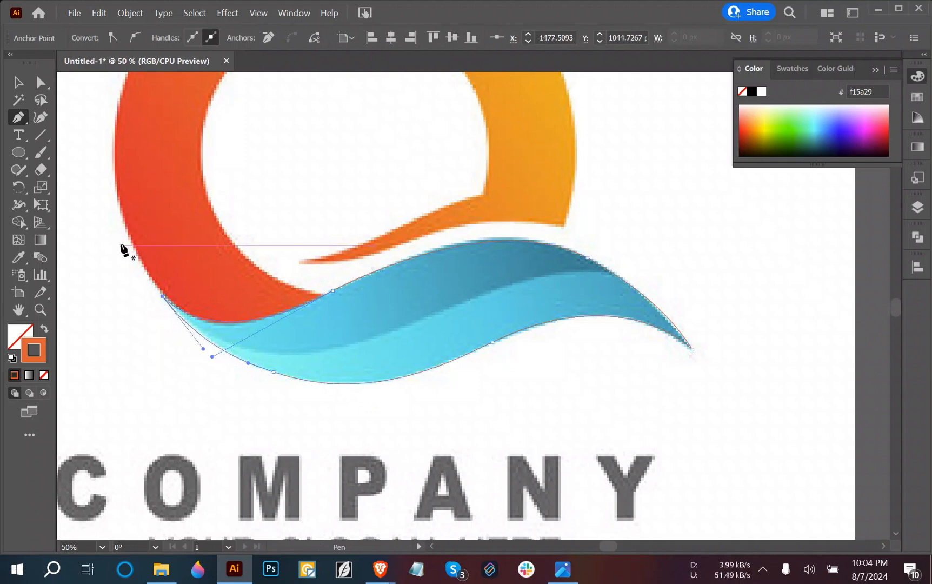
{"action": "left_click", "coordinate": [18, 83]}
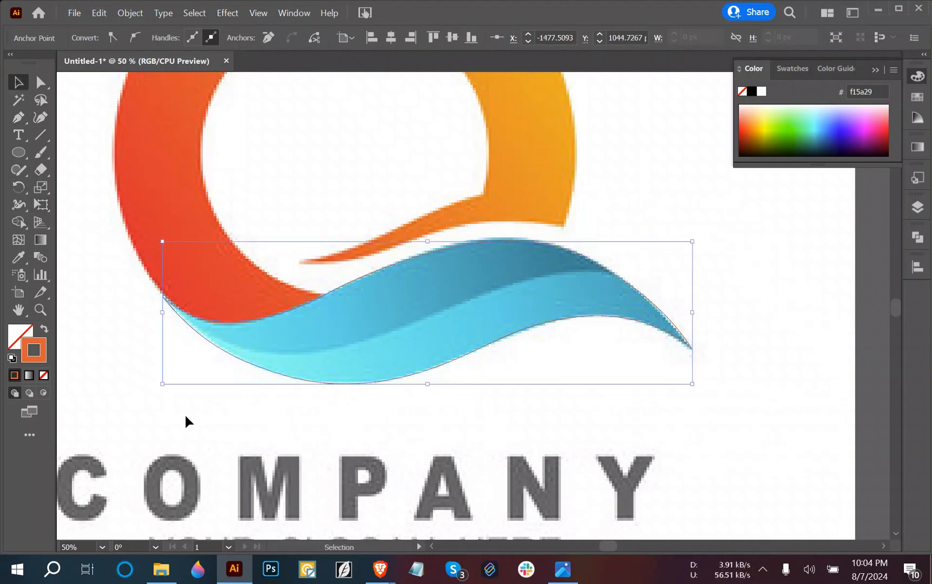
{"action": "left_click", "coordinate": [186, 421]}
{"action": "scroll", "coordinate": [605, 422], "scroll_direction": "down", "scroll_amount": 2}
{"action": "left_click_drag", "start_coordinate": [604, 422], "coordinate": [422, 406]}
{"action": "scroll", "coordinate": [280, 437], "scroll_direction": "up", "scroll_amount": 1}
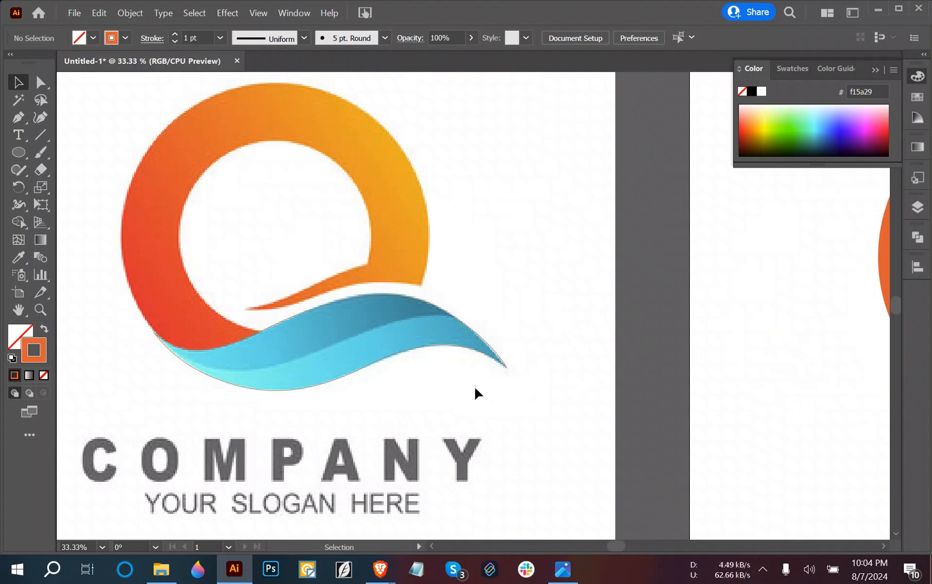
{"action": "left_click_drag", "start_coordinate": [280, 423], "coordinate": [390, 392]}
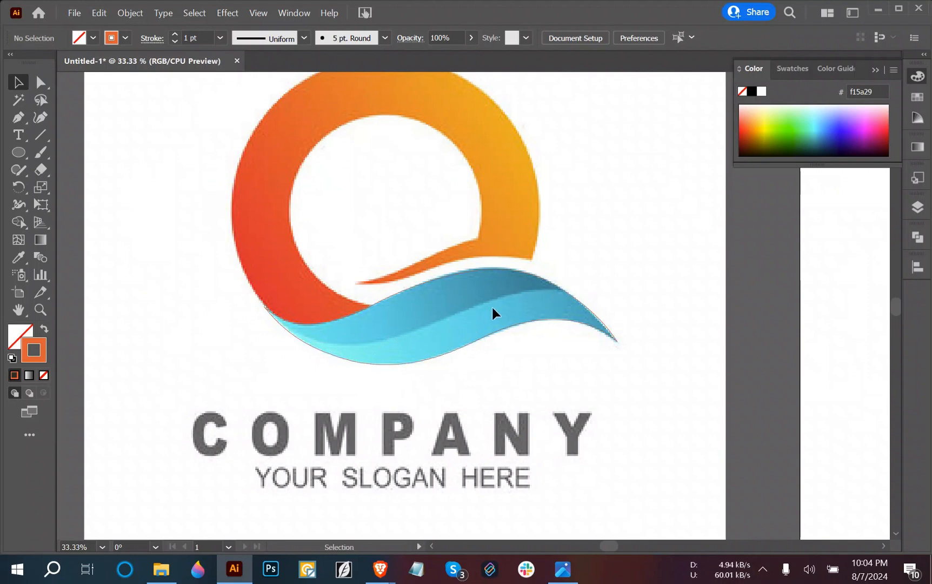
{"action": "double_click", "coordinate": [449, 353]}
{"action": "double_click", "coordinate": [604, 390]}
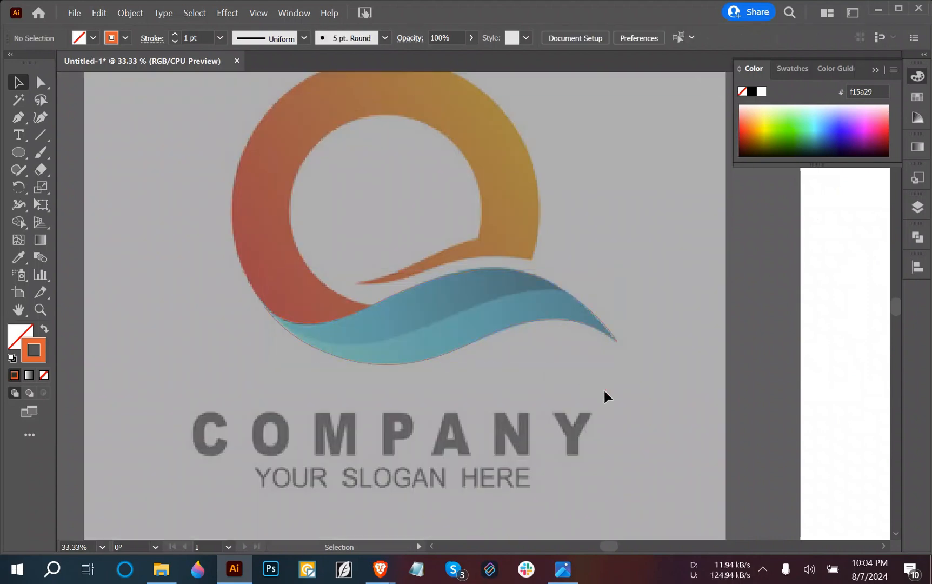
- Draw an unfilled orange 1 pt dividing curve through the separate wave outline, from its left tip to its upper edge near the right end
{"action": "left_click", "coordinate": [18, 117]}
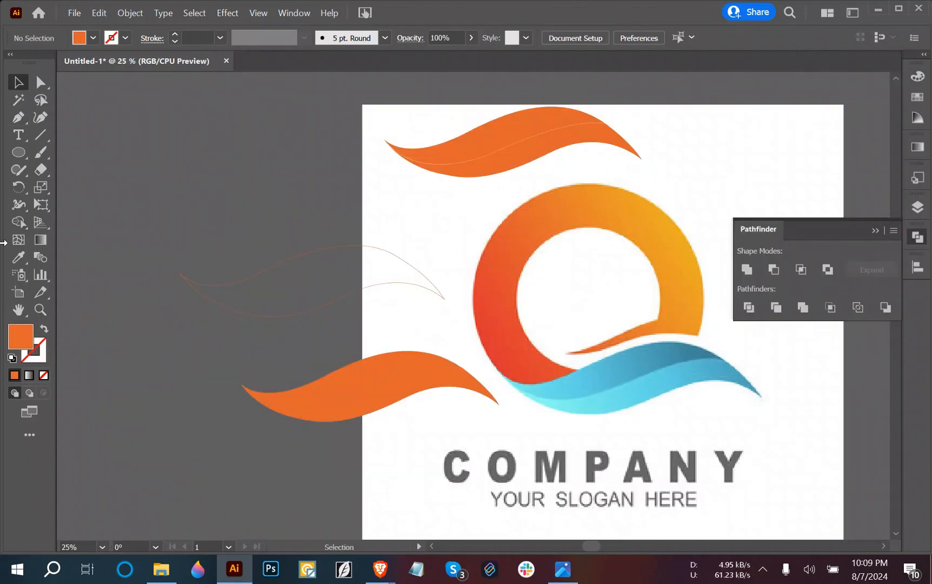
{"action": "left_click", "coordinate": [21, 117]}
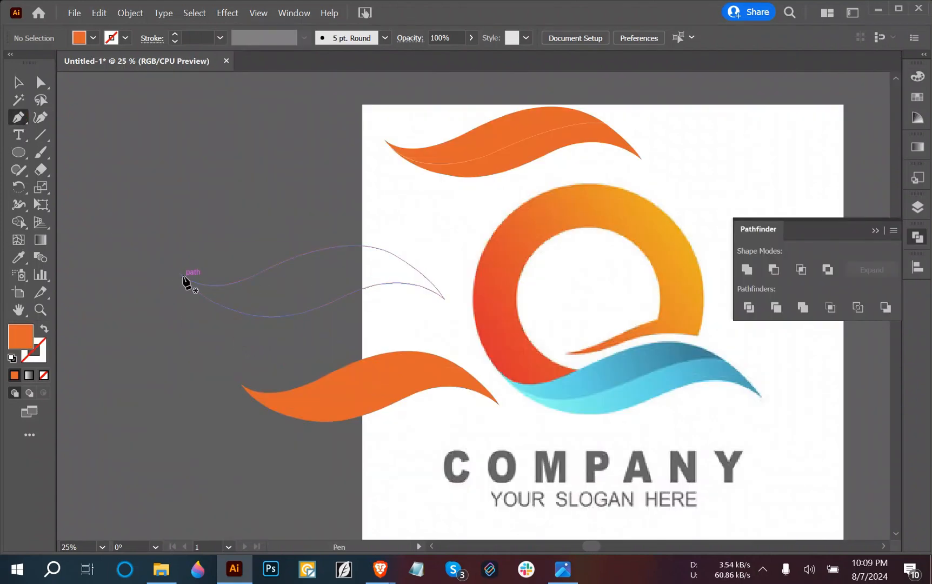
{"action": "left_click", "coordinate": [44, 329]}
{"action": "left_click", "coordinate": [179, 273]}
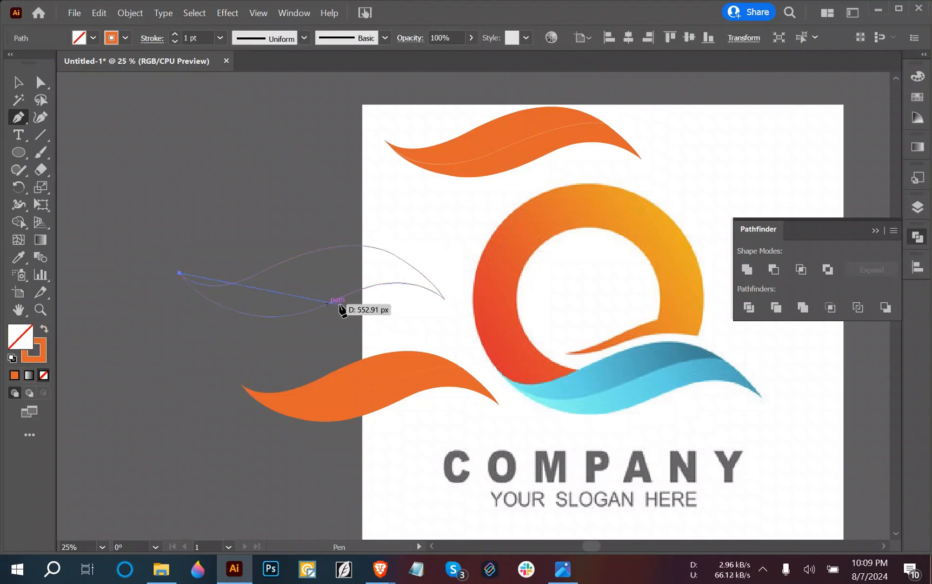
{"action": "left_click_drag", "start_coordinate": [317, 284], "coordinate": [420, 247]}
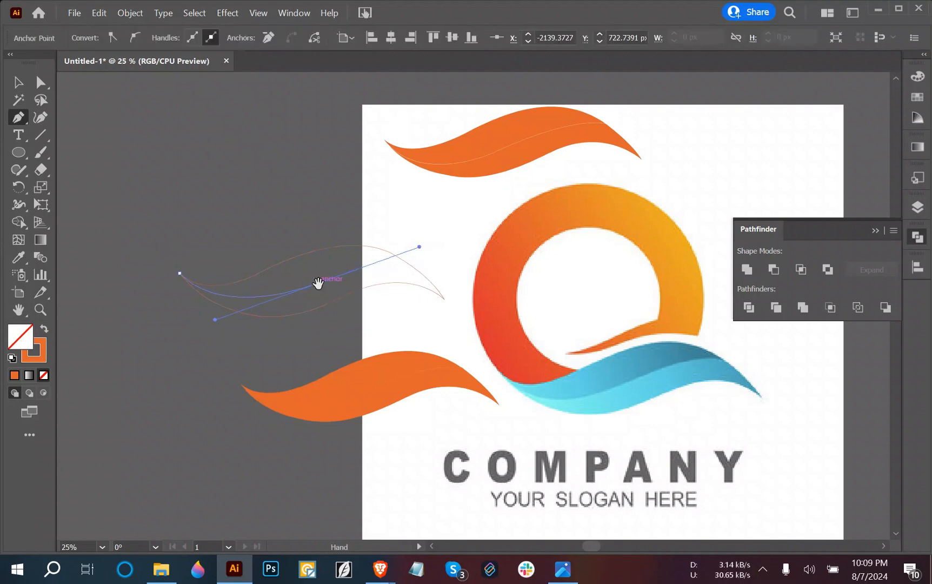
{"action": "left_click", "coordinate": [318, 283]}
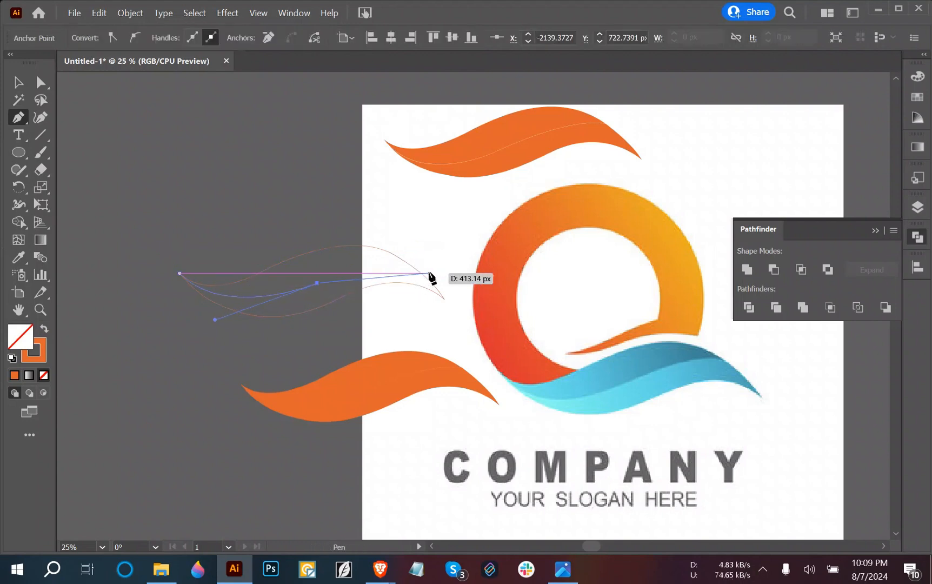
{"action": "left_click_drag", "start_coordinate": [407, 263], "coordinate": [459, 273]}
{"action": "key", "text": "ctrl+z"}
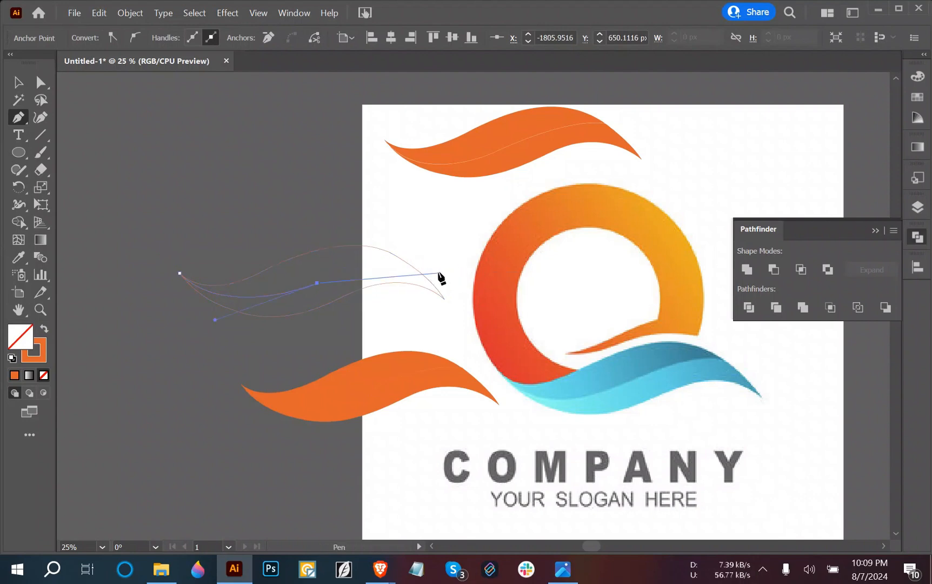
{"action": "left_click_drag", "start_coordinate": [415, 268], "coordinate": [460, 281]}
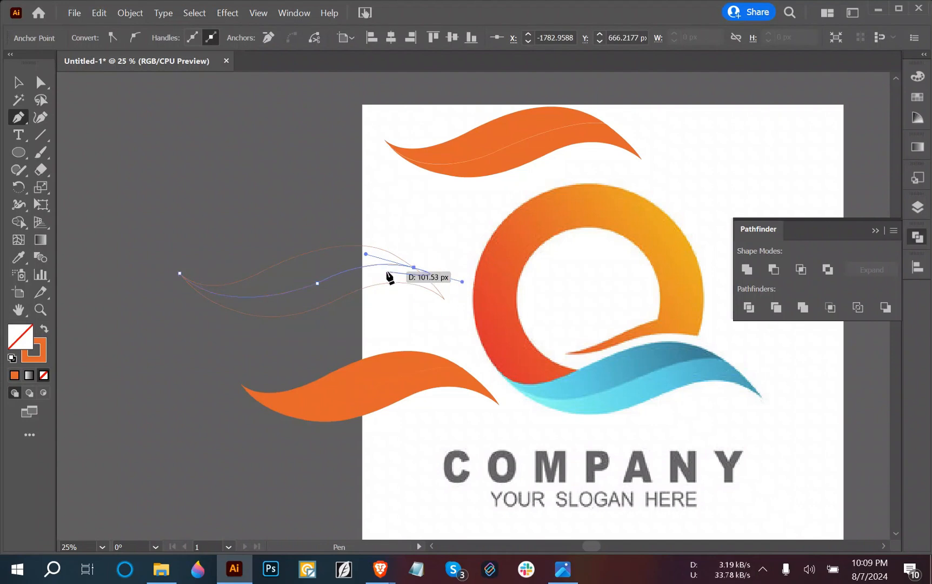
{"action": "key", "text": "v"}
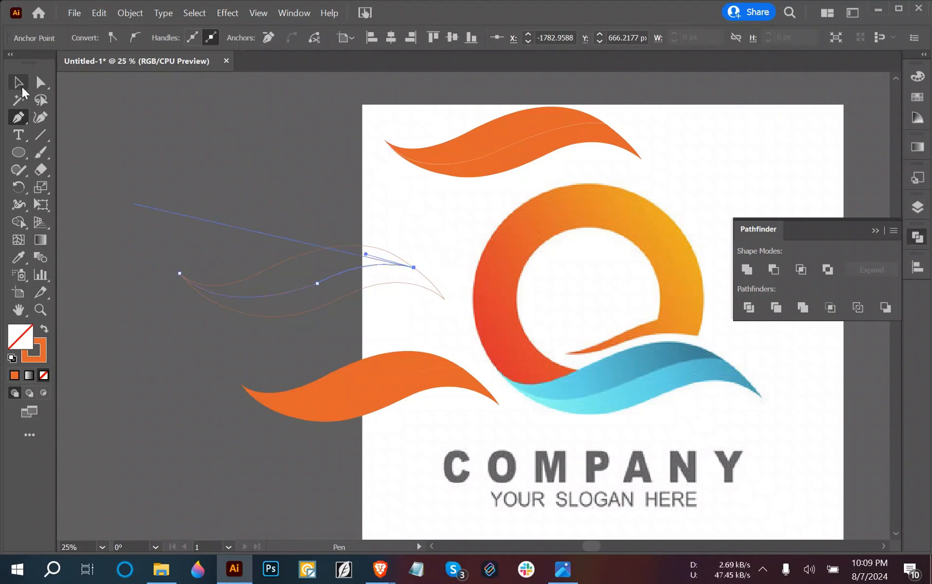
{"action": "left_click", "coordinate": [287, 277]}
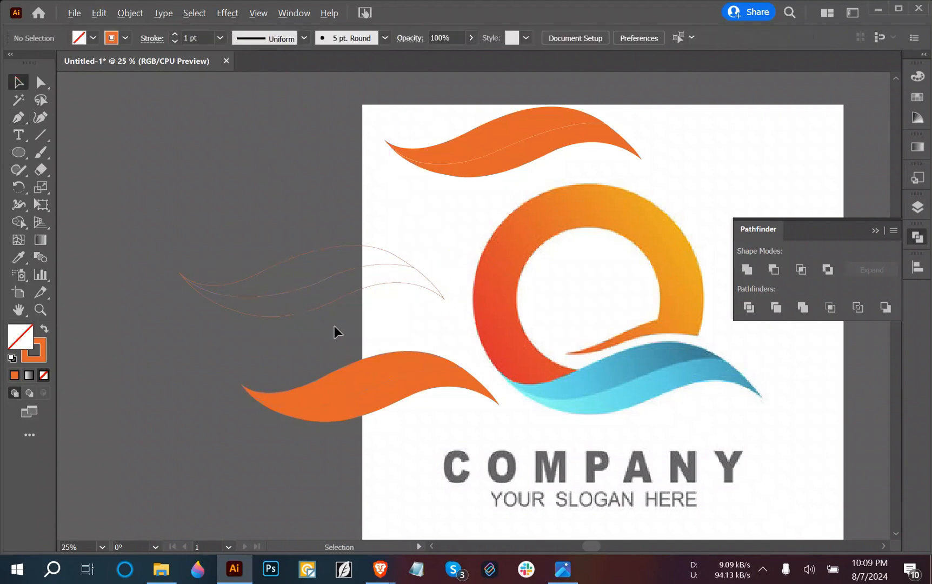
- Smooth the middle of the dividing curve inside the wave outline with the Smooth tool and deselect it
{"action": "scroll", "coordinate": [335, 331], "scroll_direction": "up", "scroll_amount": 1}
{"action": "left_click", "coordinate": [365, 324]}
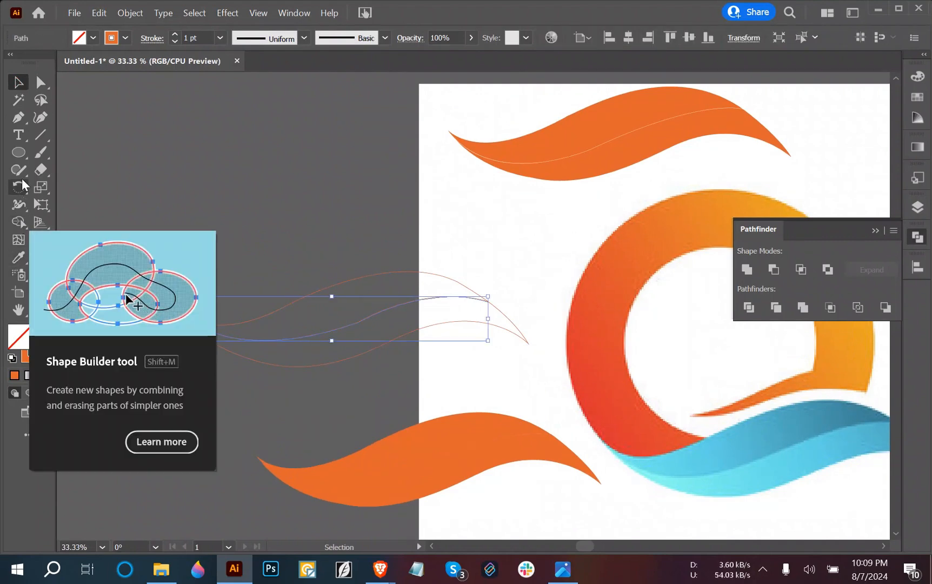
{"action": "left_click", "coordinate": [22, 169]}
{"action": "left_click", "coordinate": [77, 205]}
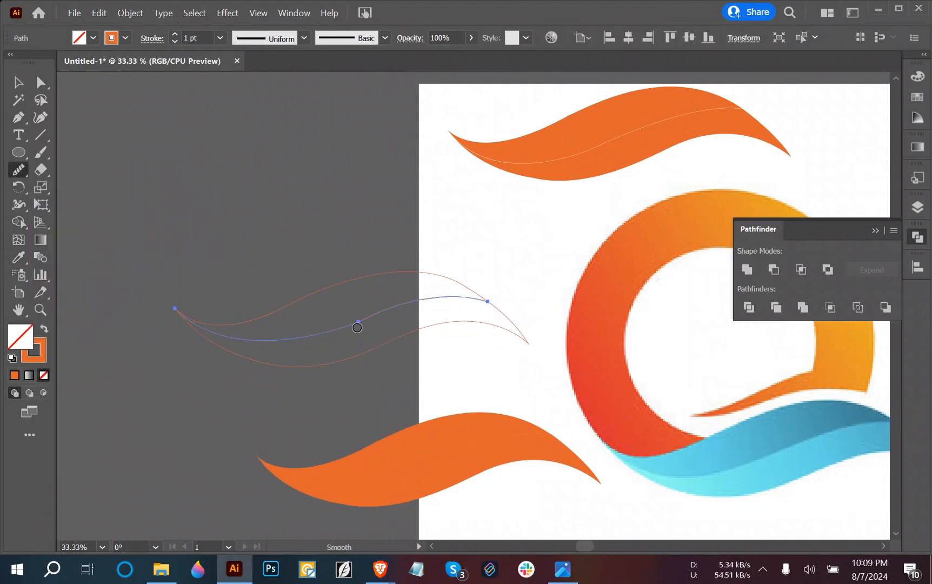
{"action": "left_click_drag", "start_coordinate": [356, 323], "coordinate": [344, 333]}
{"action": "left_click", "coordinate": [18, 82]}
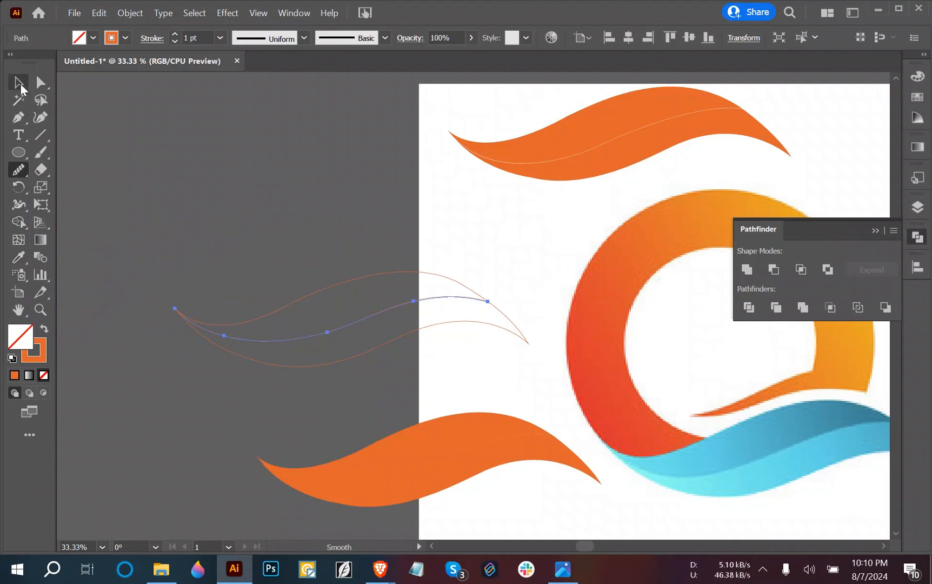
{"action": "left_click", "coordinate": [271, 160]}
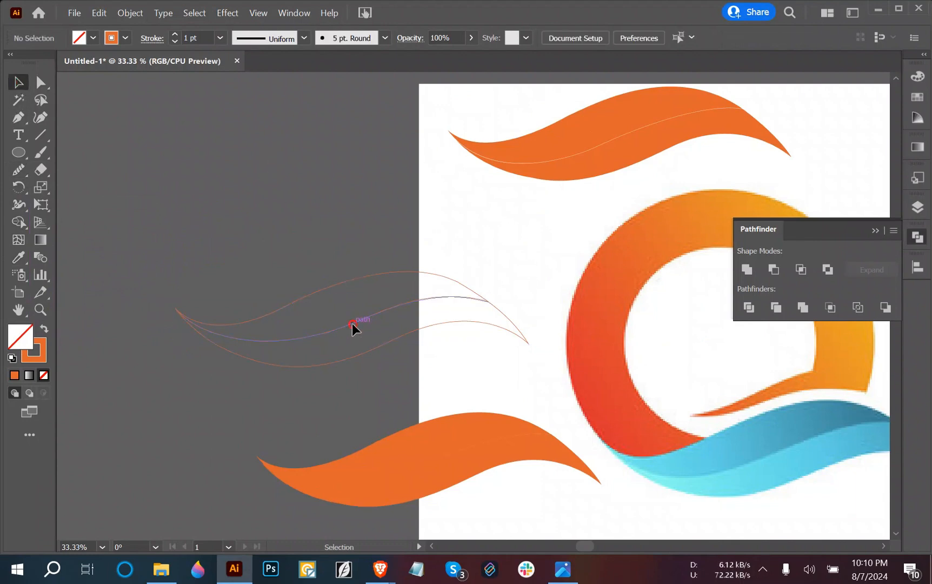
- Fit the dividing curve across the wave outline by widening it slightly past both ends, nudging it up and tilting it slightly clockwise
{"action": "left_click", "coordinate": [352, 327]}
{"action": "left_click_drag", "start_coordinate": [492, 319], "coordinate": [495, 319]}
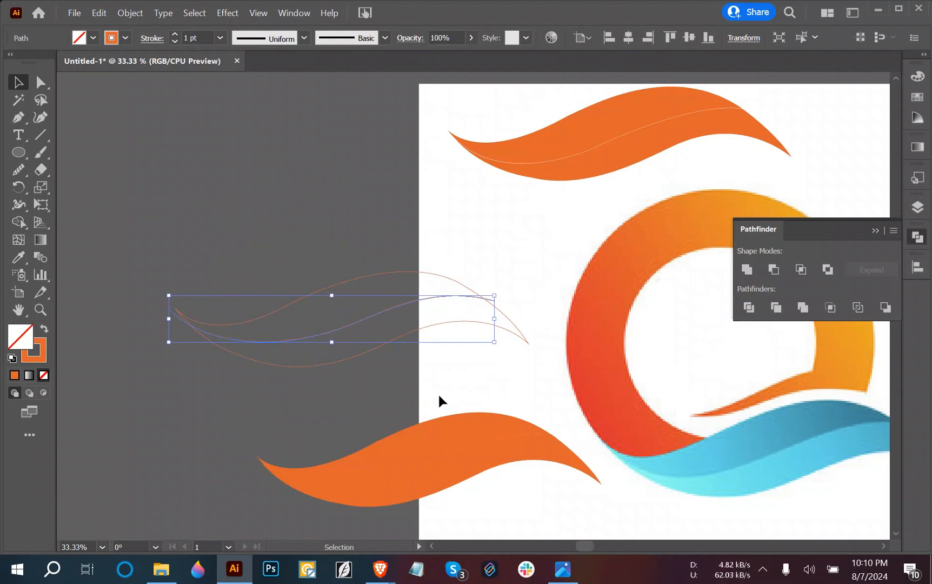
{"action": "key", "text": "Up"}
{"action": "key", "text": "Up"}
{"action": "key", "text": "Up"}
{"action": "key", "text": "Up"}
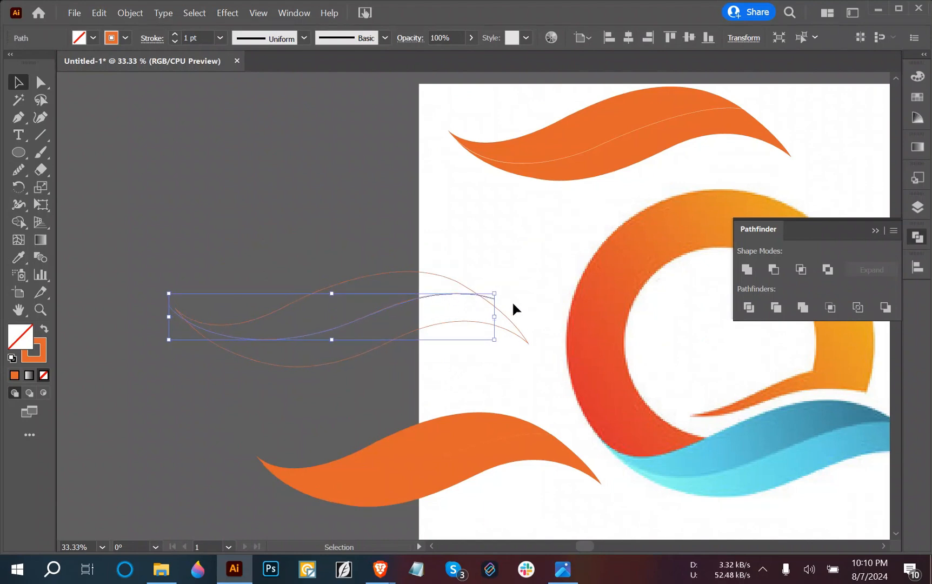
{"action": "left_click_drag", "start_coordinate": [499, 290], "coordinate": [504, 296]}
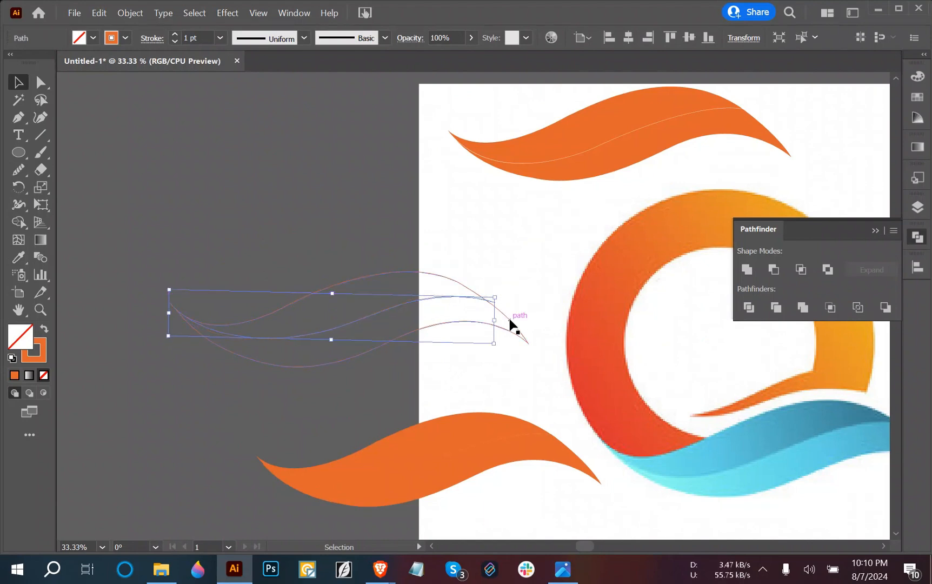
- Trim the middle curve's overshooting ends from the orange wave outline with the Shape Builder tool
{"action": "left_click", "coordinate": [476, 378]}
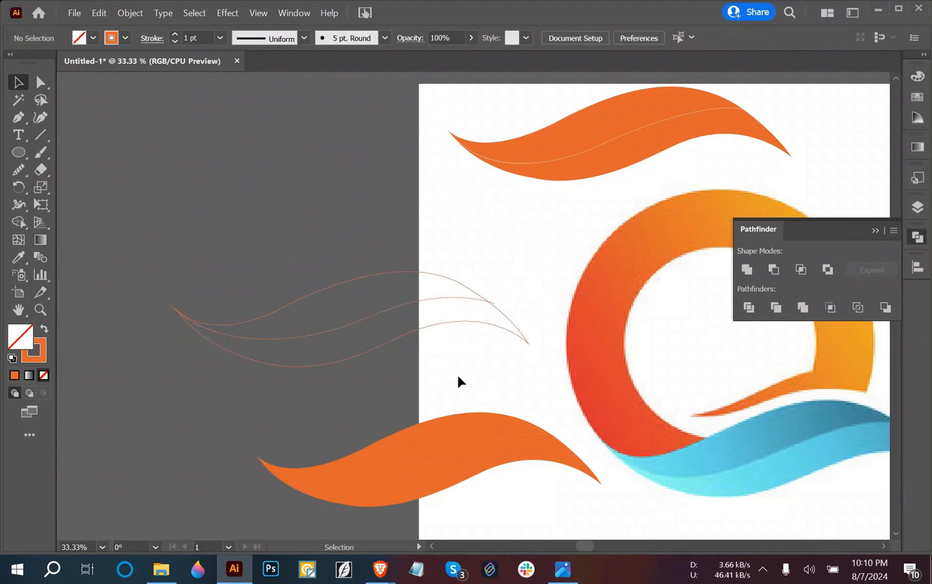
{"action": "left_click_drag", "start_coordinate": [379, 373], "coordinate": [275, 258]}
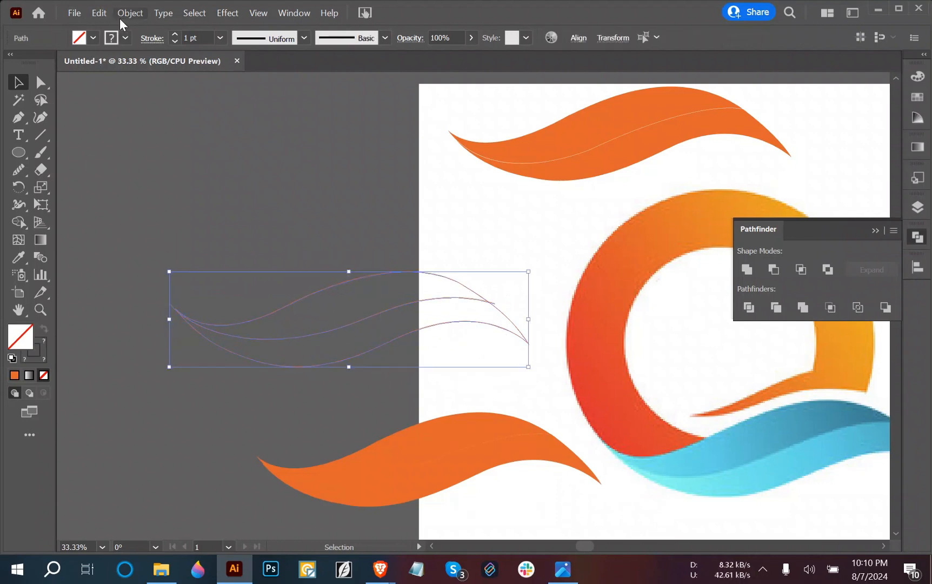
{"action": "left_click", "coordinate": [18, 224]}
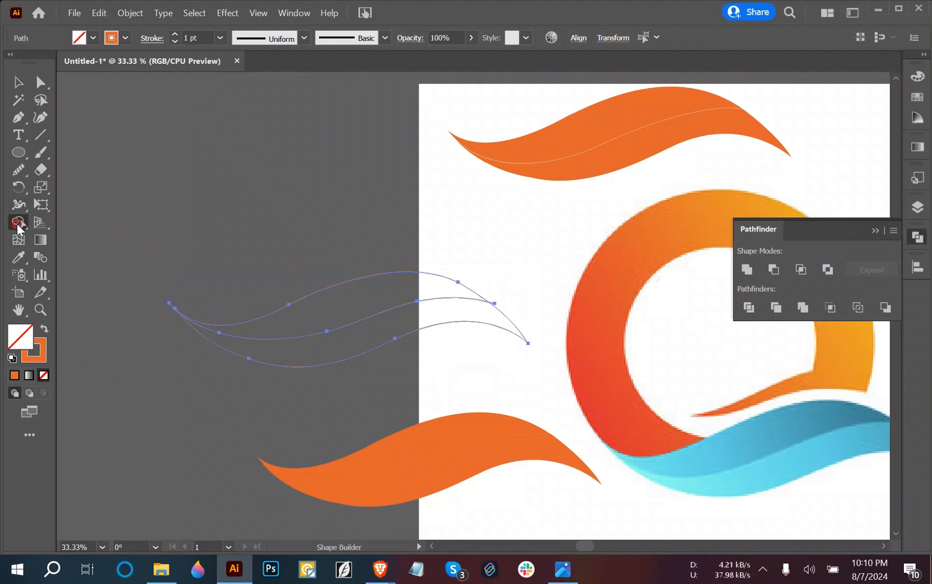
{"action": "scroll", "coordinate": [168, 322], "scroll_direction": "up", "scroll_amount": 2}
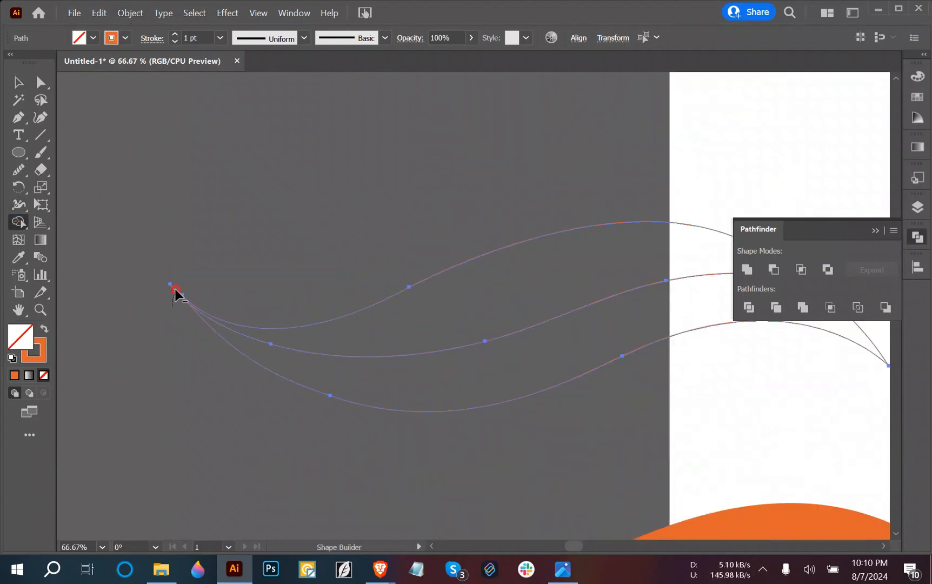
{"action": "left_click", "coordinate": [175, 290], "text": "alt"}
{"action": "left_click_drag", "start_coordinate": [255, 307], "coordinate": [58, 346]}
{"action": "left_click_drag", "start_coordinate": [522, 345], "coordinate": [416, 362]}
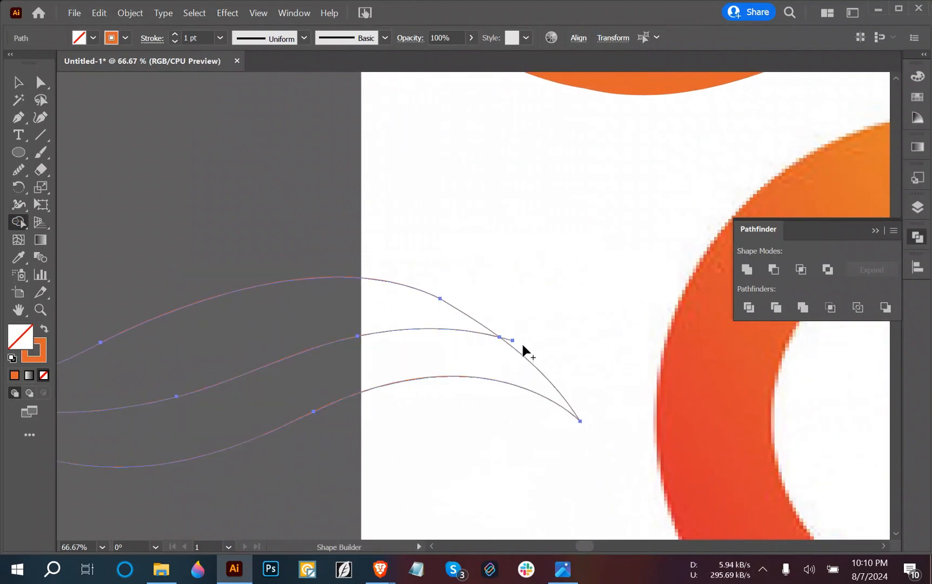
{"action": "left_click", "coordinate": [512, 341], "text": "alt"}
{"action": "scroll", "coordinate": [335, 349], "scroll_direction": "down", "scroll_amount": 2}
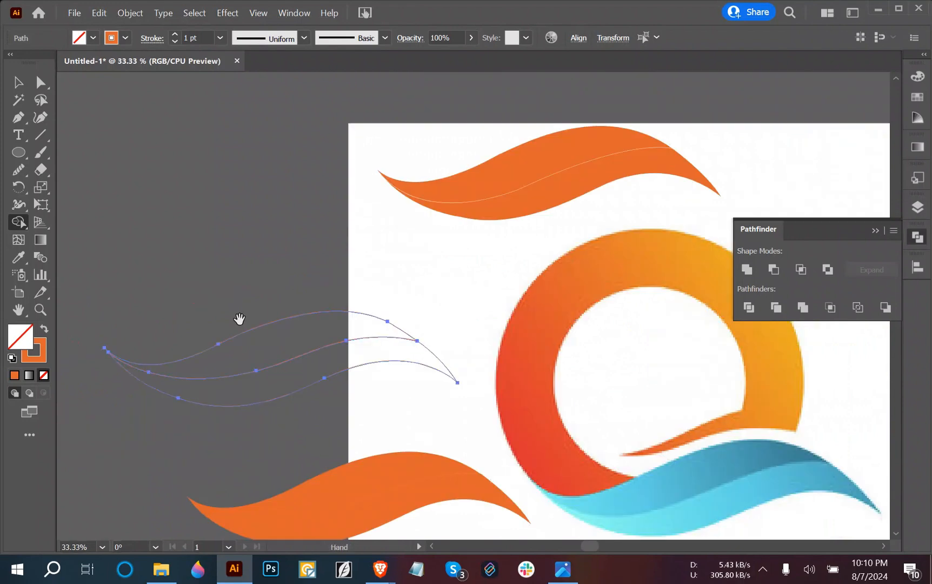
{"action": "scroll", "coordinate": [240, 319], "scroll_direction": "left", "scroll_amount": 2}
{"action": "left_click", "coordinate": [18, 80]}
{"action": "left_click", "coordinate": [221, 202]}
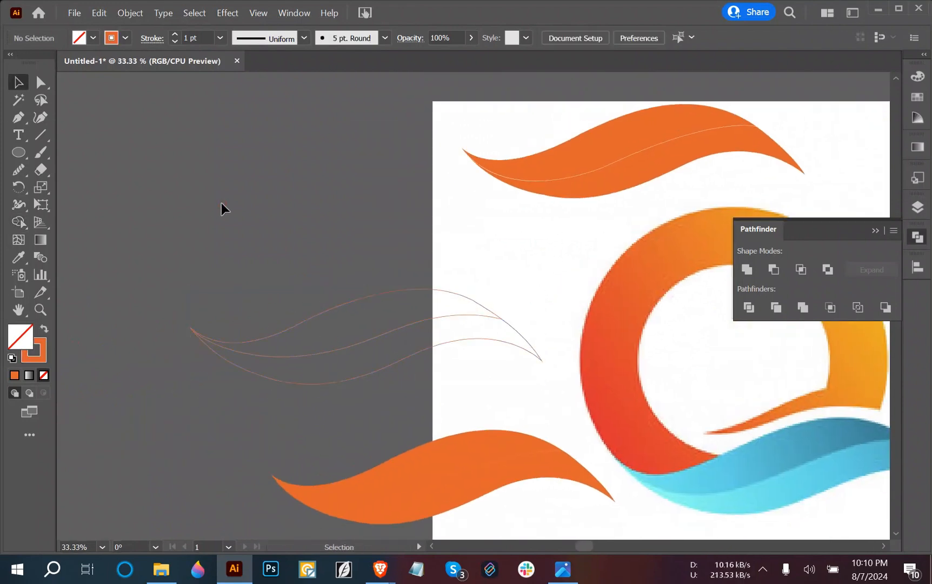
- Expand the three wave outline curves with only Stroke enabled and Fill disabled
{"action": "left_click", "coordinate": [336, 351]}
{"action": "left_click", "coordinate": [300, 395]}
{"action": "left_click_drag", "start_coordinate": [327, 404], "coordinate": [326, 406]}
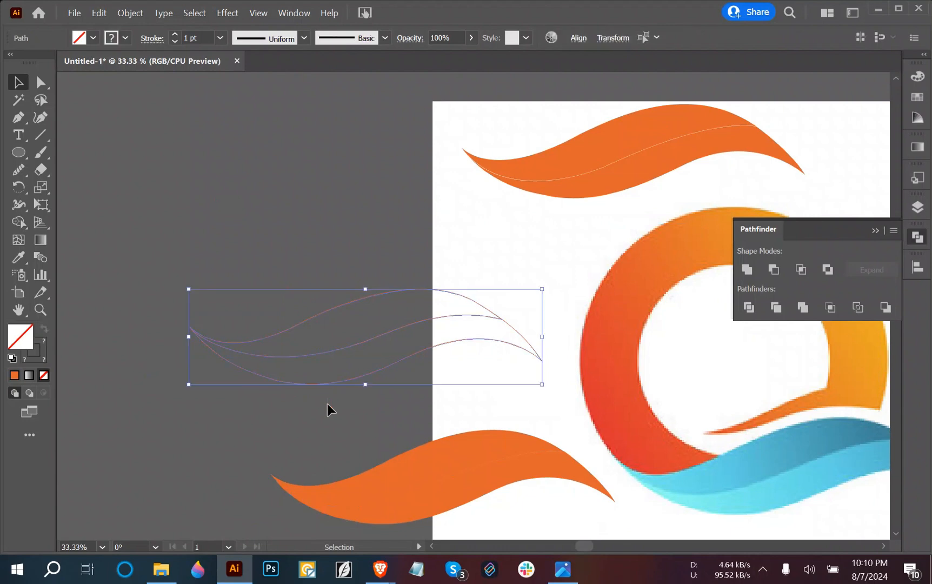
{"action": "left_click", "coordinate": [131, 13]}
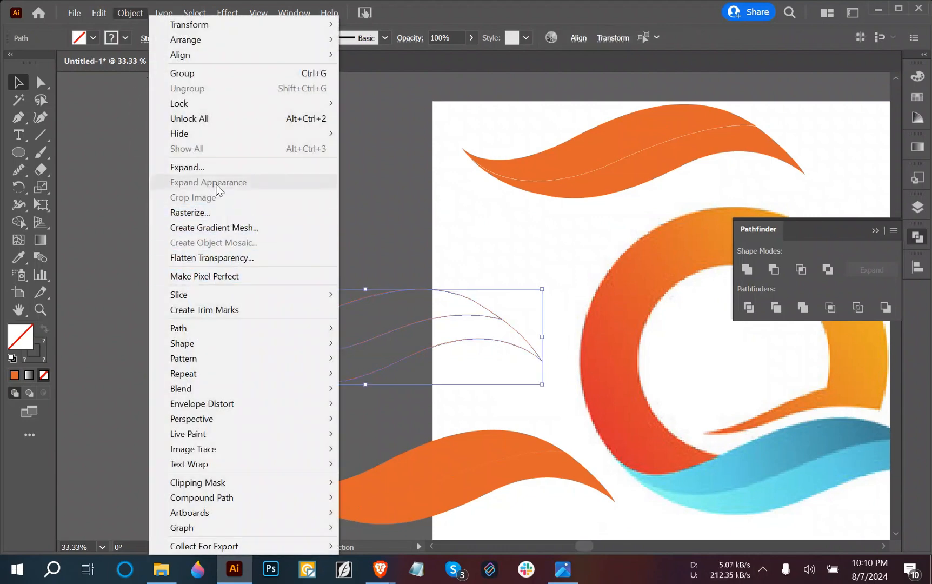
{"action": "left_click", "coordinate": [189, 167]}
{"action": "left_click", "coordinate": [726, 219]}
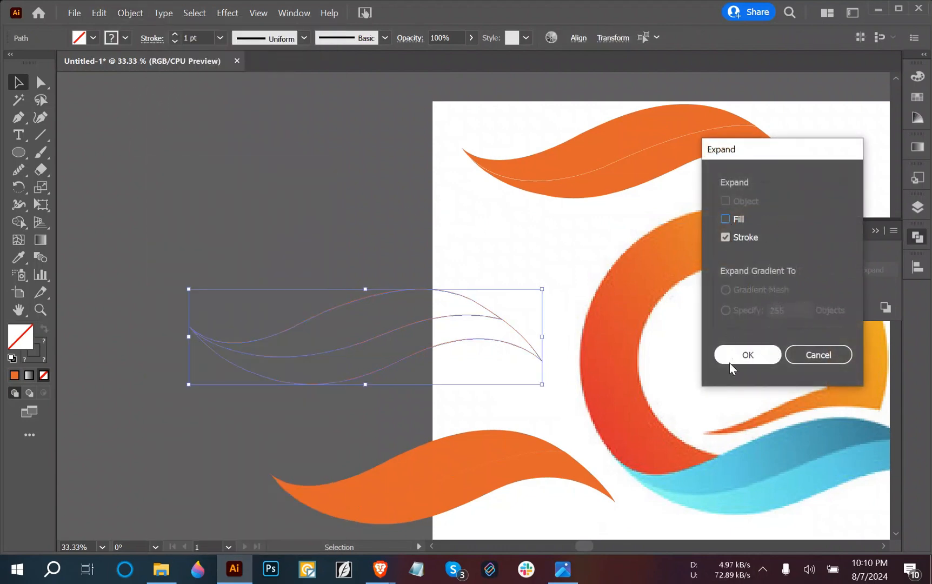
{"action": "left_click", "coordinate": [730, 361]}
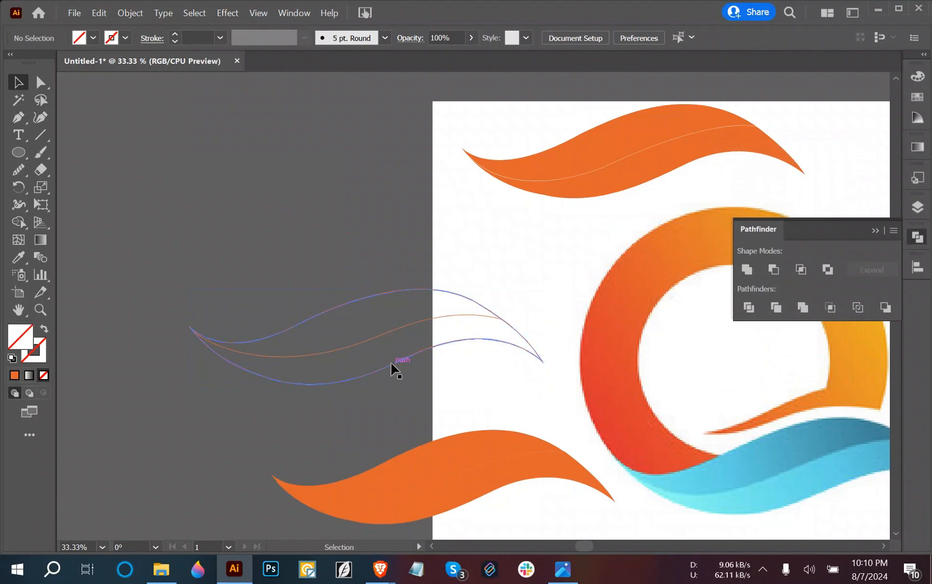
- Split the expanded wave outlines with the Divide pathfinder and ungroup the resulting pieces
{"action": "left_click_drag", "start_coordinate": [393, 391], "coordinate": [151, 262]}
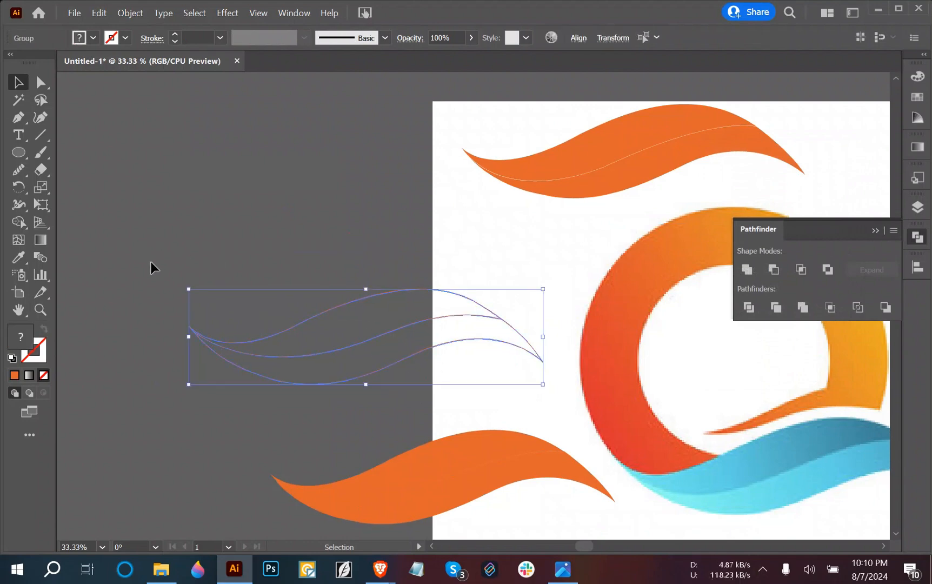
{"action": "left_click", "coordinate": [750, 308]}
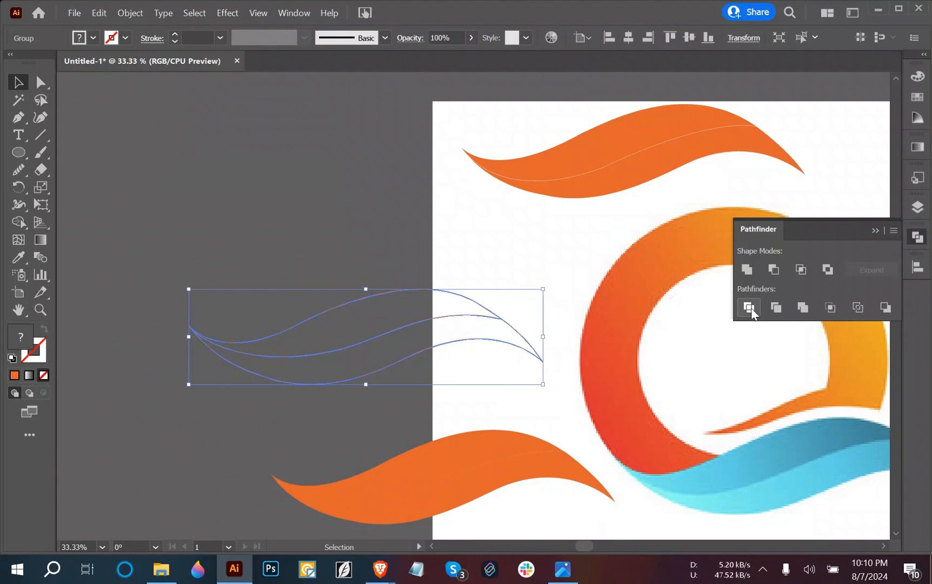
{"action": "right_click", "coordinate": [284, 288]}
{"action": "left_click", "coordinate": [325, 400]}
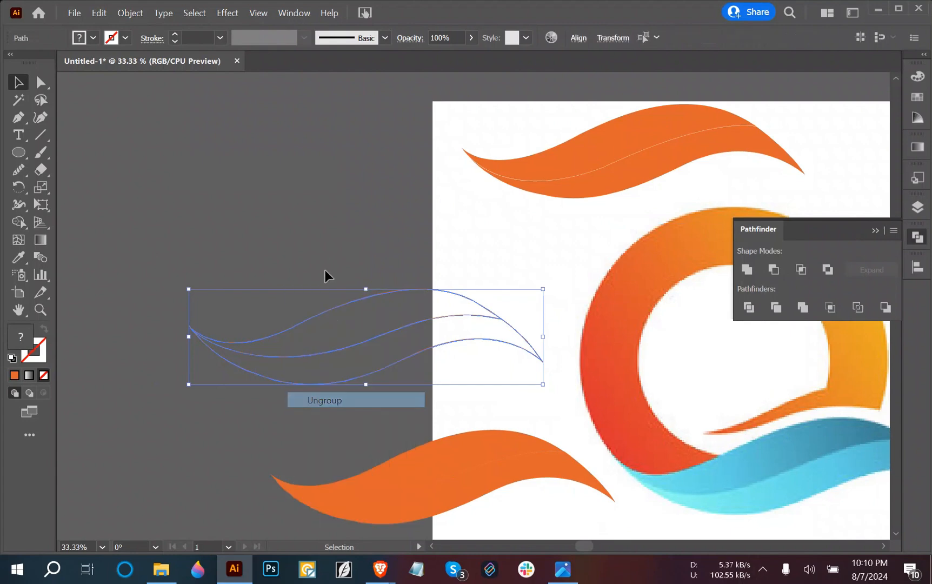
{"action": "left_click", "coordinate": [325, 269]}
- Fill all the wave pieces with the light blue sampled from the reference logo's wave using the Eyedropper
{"action": "left_click_drag", "start_coordinate": [406, 416], "coordinate": [407, 416]}
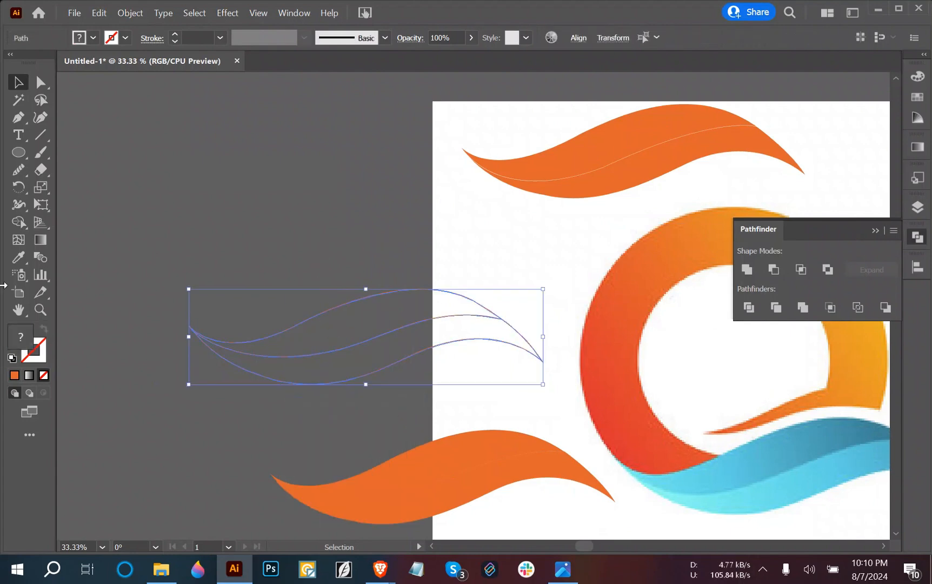
{"action": "left_click", "coordinate": [19, 258]}
{"action": "left_click", "coordinate": [751, 474]}
{"action": "left_click", "coordinate": [18, 82]}
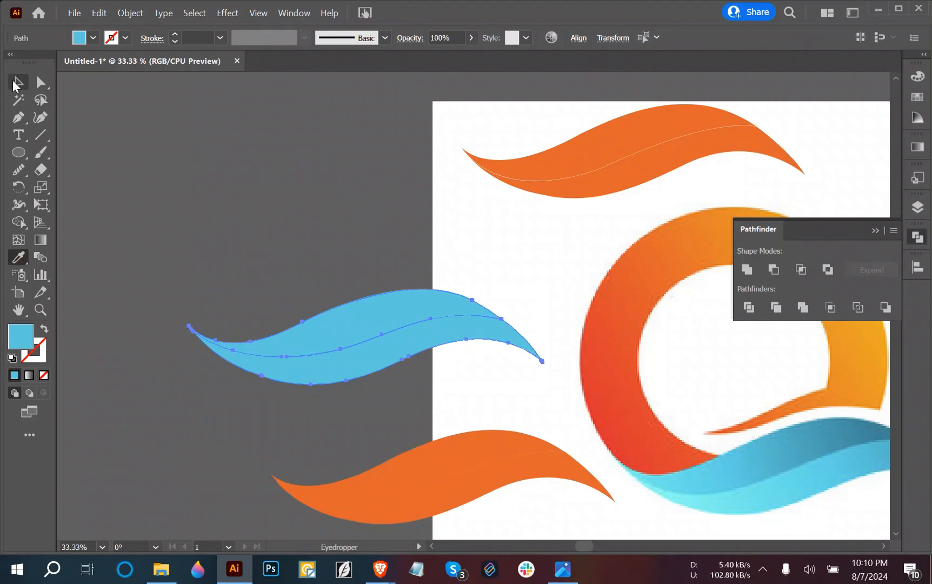
{"action": "left_click", "coordinate": [276, 183]}
{"action": "left_click", "coordinate": [369, 319]}
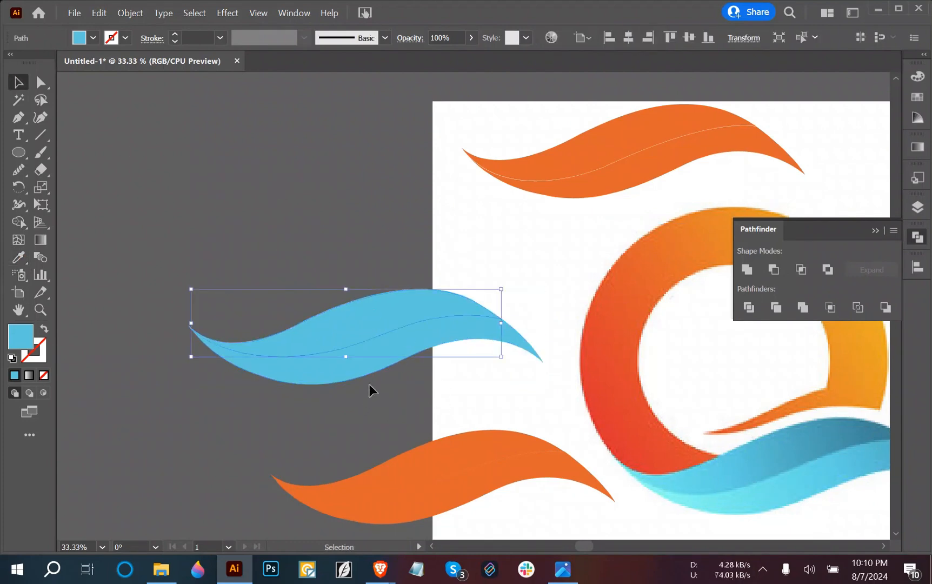
{"action": "left_click", "coordinate": [371, 411]}
- Duplicate both halves of the blue wave and place the copy above the original
{"action": "left_click_drag", "start_coordinate": [424, 485], "coordinate": [380, 438]}
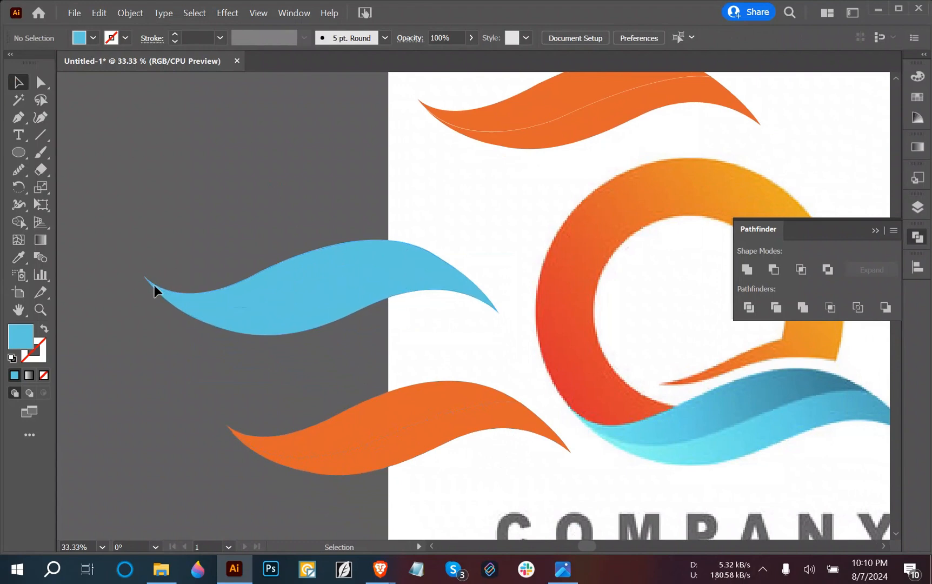
{"action": "left_click_drag", "start_coordinate": [496, 490], "coordinate": [461, 475]}
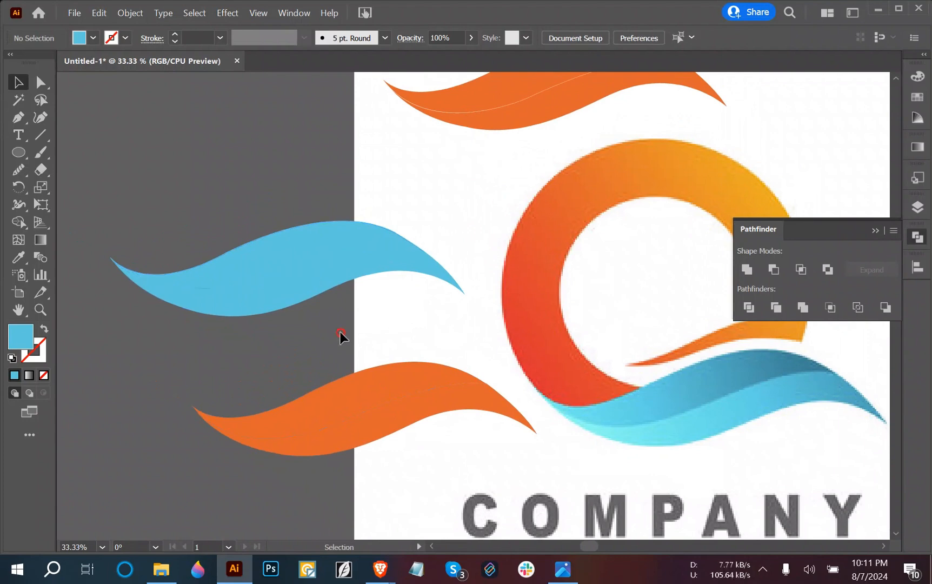
{"action": "left_click", "coordinate": [300, 265]}
{"action": "left_click_drag", "start_coordinate": [360, 327], "coordinate": [482, 397]}
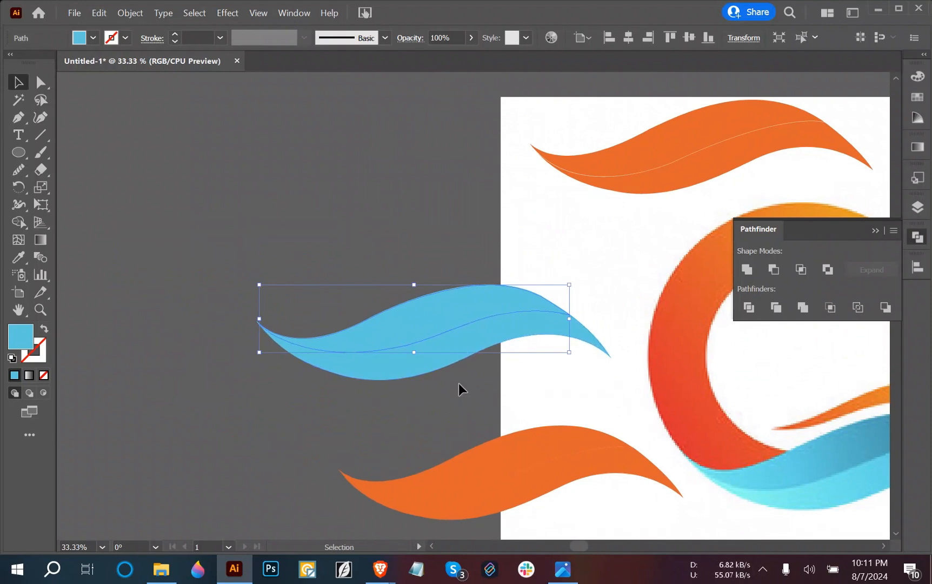
{"action": "left_click", "coordinate": [443, 349]}
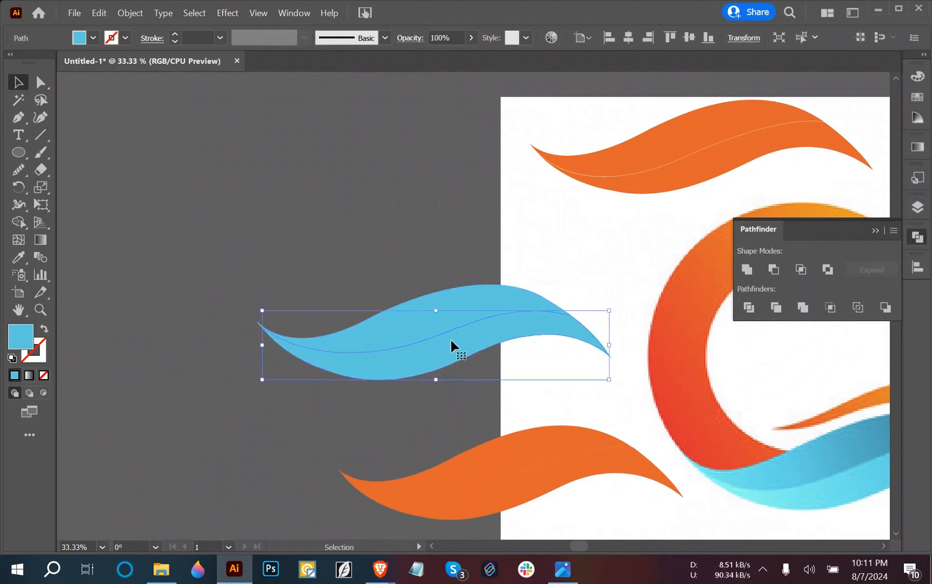
{"action": "left_click", "coordinate": [435, 315], "text": "shift"}
{"action": "left_click_drag", "start_coordinate": [442, 325], "coordinate": [382, 177], "text": "alt"}
{"action": "left_click", "coordinate": [528, 255]}
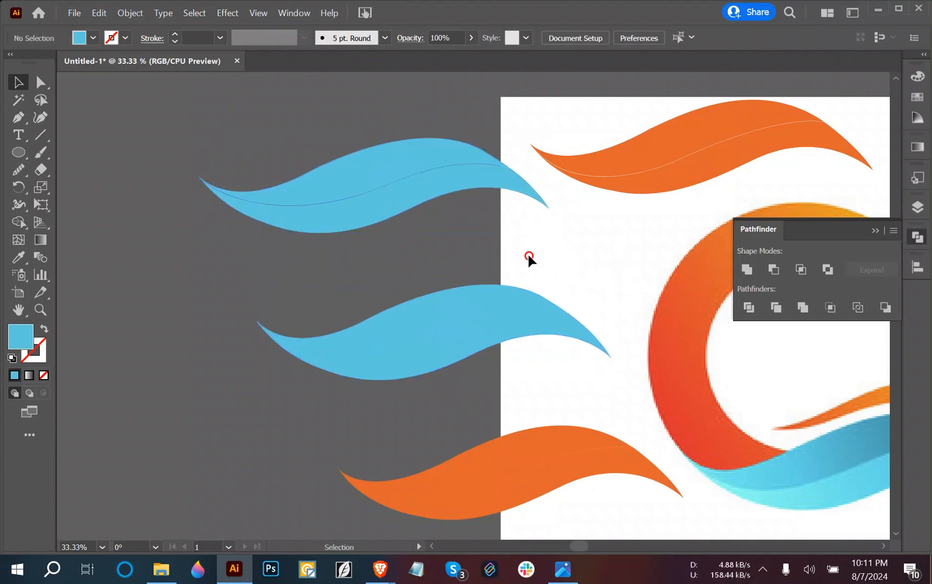
{"action": "left_click", "coordinate": [422, 204]}
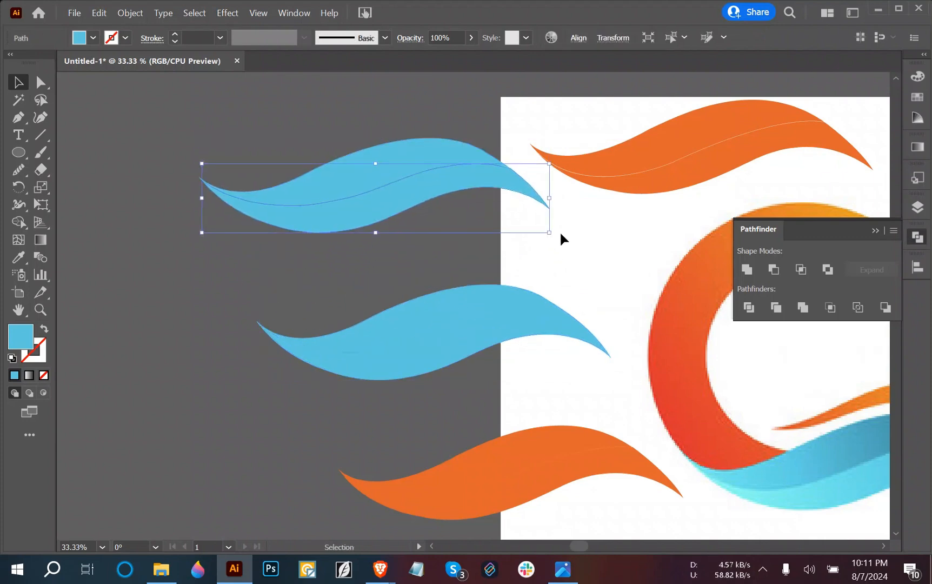
{"action": "left_click", "coordinate": [561, 234]}
- Move the upper blue wave copy to the second artboard, across the bottom of the orange ring as in the reference logo
{"action": "left_click_drag", "start_coordinate": [492, 248], "coordinate": [227, 198]}
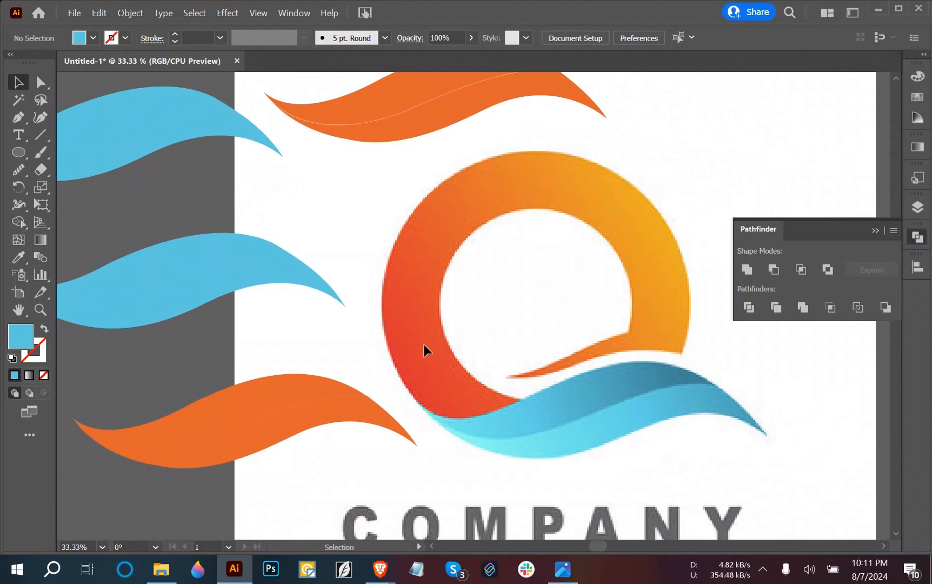
{"action": "scroll", "coordinate": [441, 390], "scroll_direction": "down", "scroll_amount": 2}
{"action": "left_click_drag", "start_coordinate": [527, 412], "coordinate": [427, 358]}
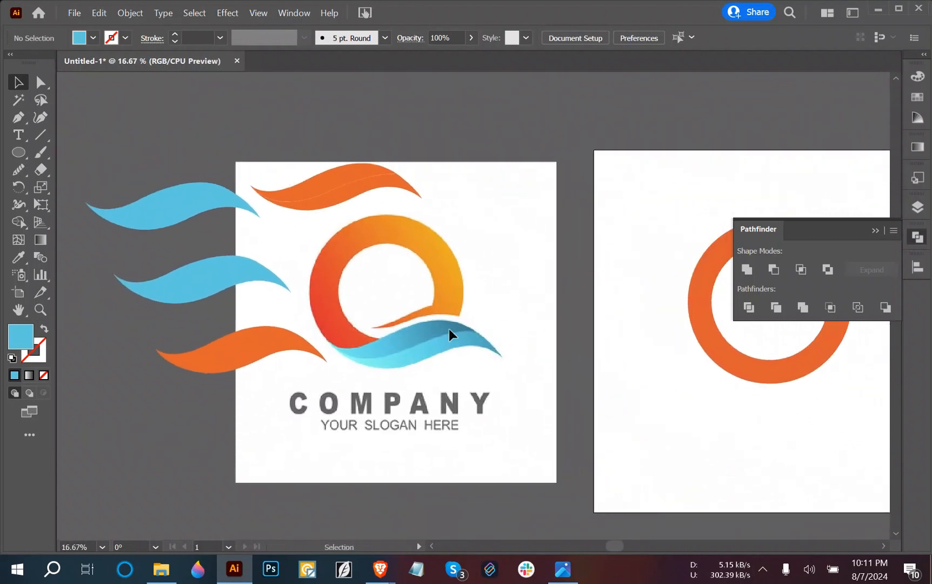
{"action": "left_click", "coordinate": [197, 227]}
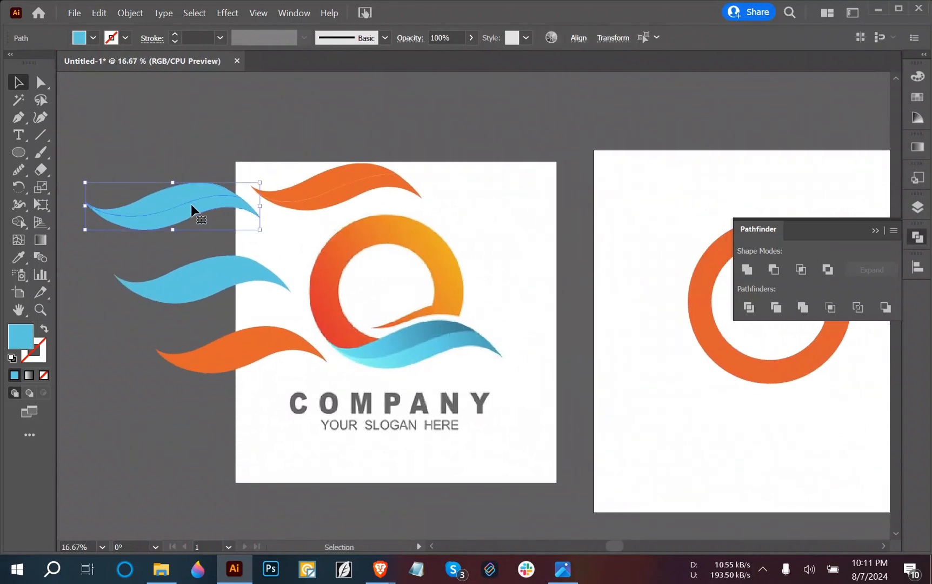
{"action": "left_click_drag", "start_coordinate": [193, 211], "coordinate": [753, 417]}
{"action": "scroll", "coordinate": [731, 445], "scroll_direction": "right", "scroll_amount": 5}
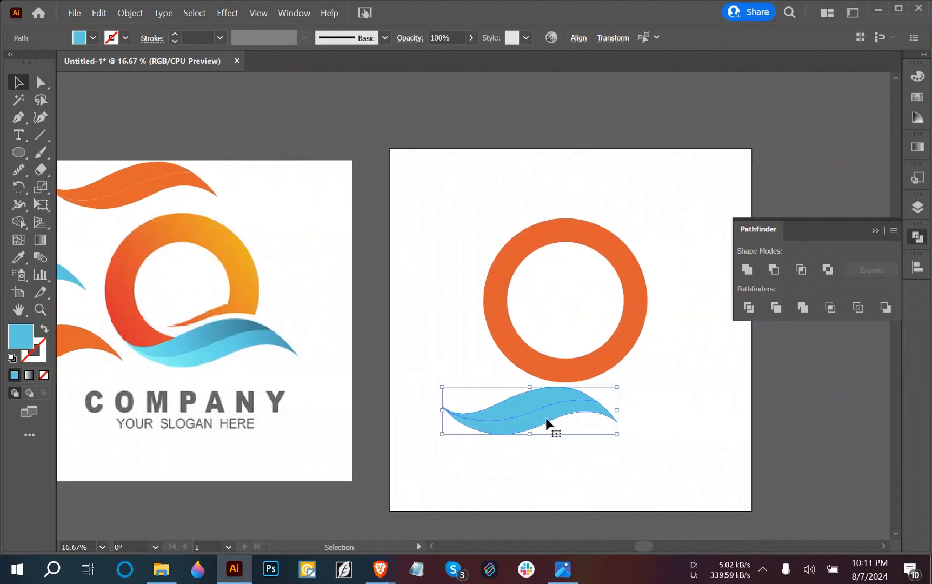
{"action": "left_click_drag", "start_coordinate": [547, 421], "coordinate": [606, 369]}
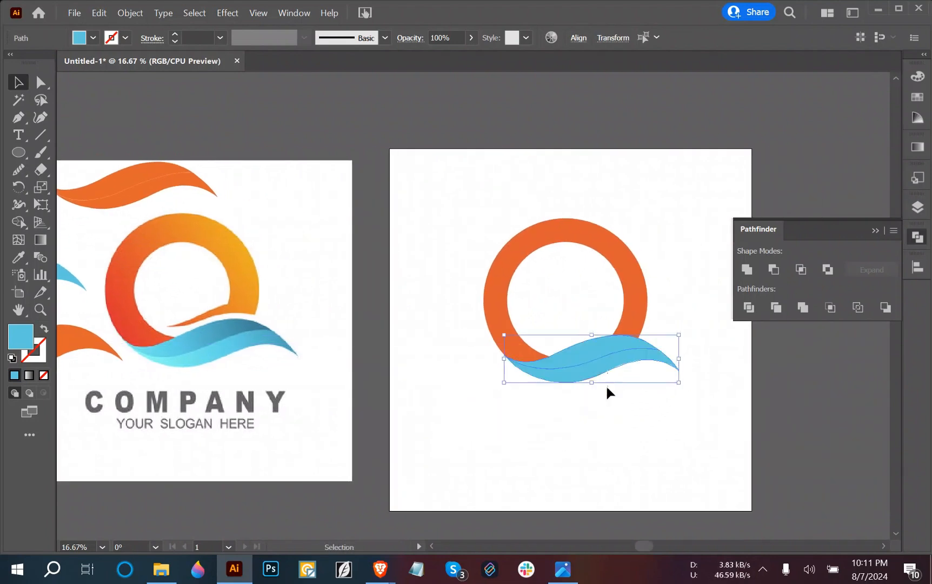
{"action": "left_click", "coordinate": [587, 450]}
- Examine how the blue wave meets the lower edge of the orange ring and compare it with the reference logo
{"action": "scroll", "coordinate": [542, 404], "scroll_direction": "up", "scroll_amount": 4}
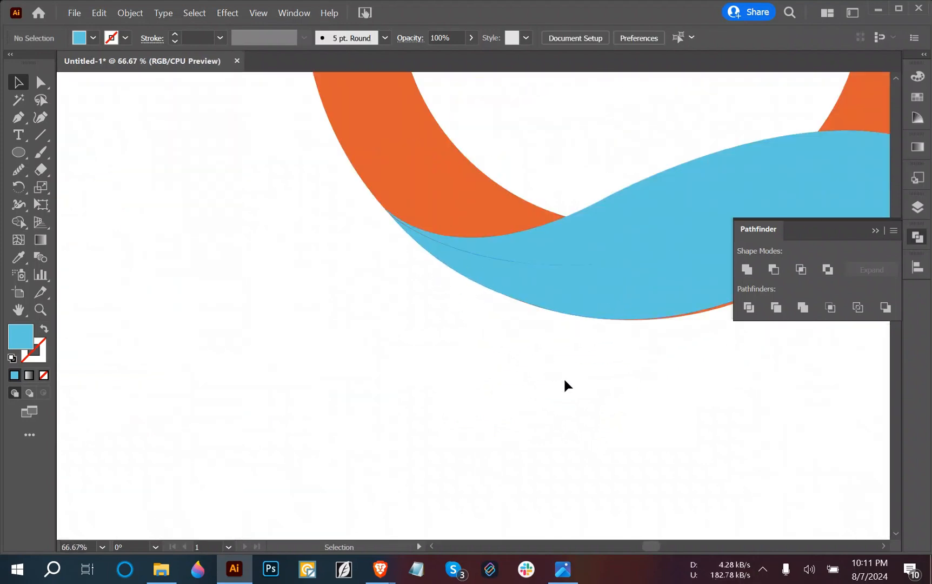
{"action": "scroll", "coordinate": [533, 355], "scroll_direction": "down", "scroll_amount": 2}
{"action": "scroll", "coordinate": [532, 358], "scroll_direction": "down", "scroll_amount": 1}
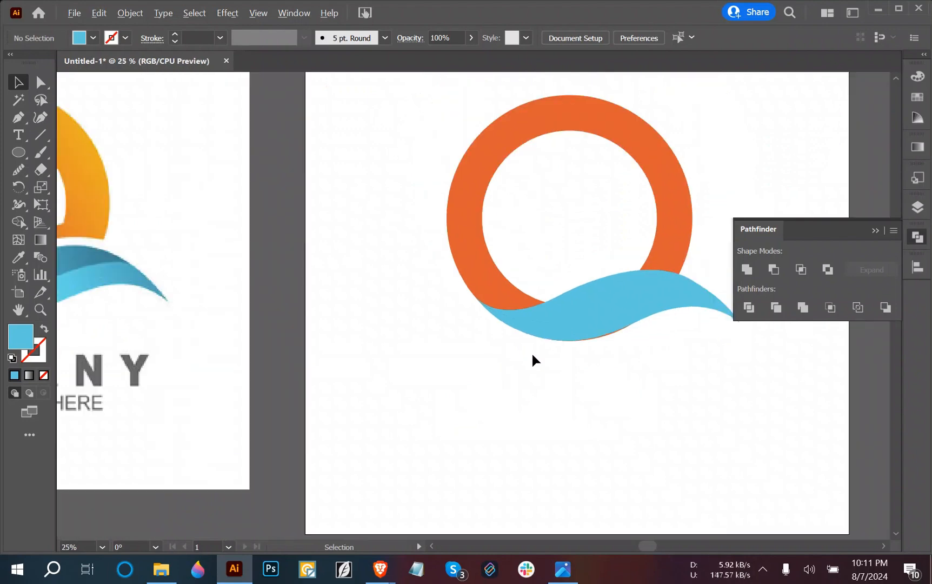
{"action": "left_click", "coordinate": [566, 304]}
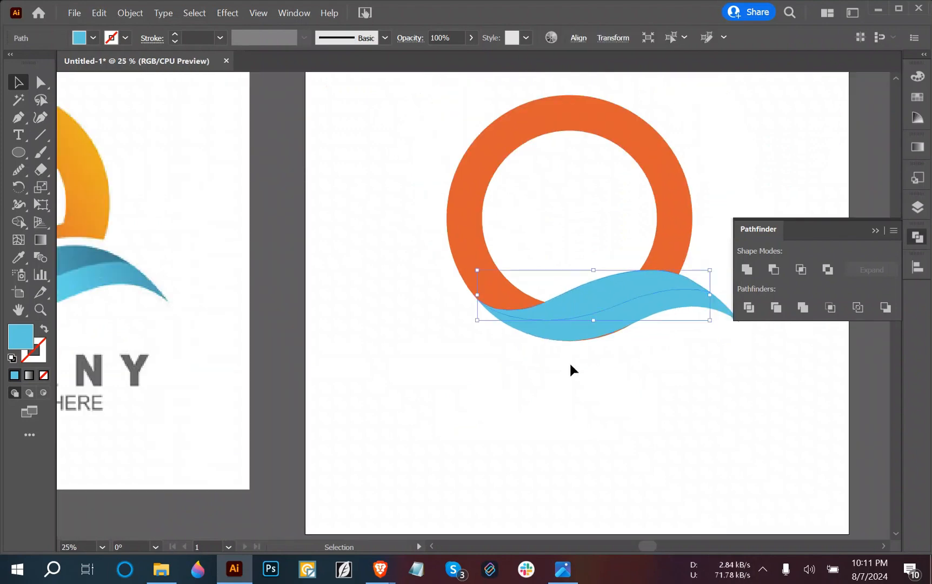
{"action": "left_click", "coordinate": [596, 415]}
{"action": "scroll", "coordinate": [595, 414], "scroll_direction": "down", "scroll_amount": 1}
{"action": "scroll", "coordinate": [594, 415], "scroll_direction": "down", "scroll_amount": 1}
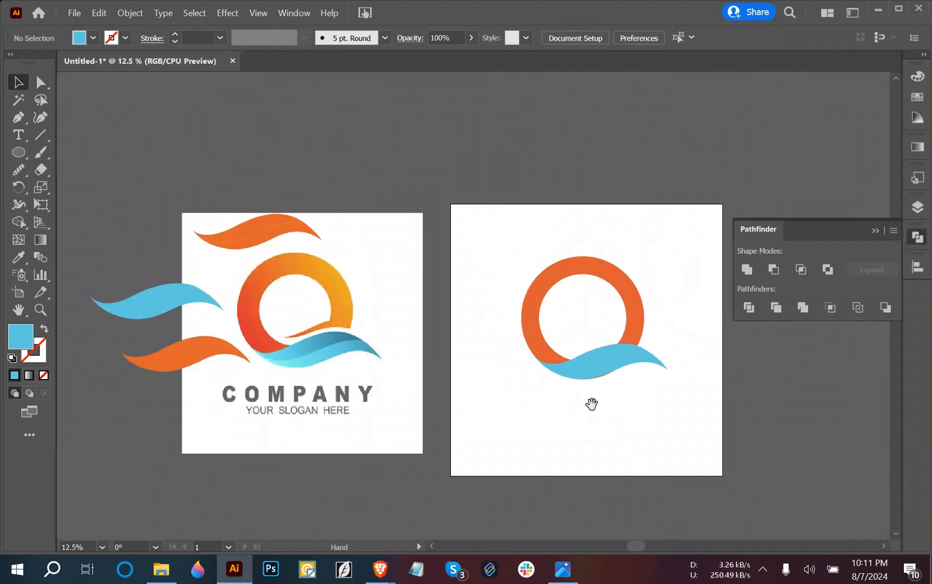
{"action": "left_click_drag", "start_coordinate": [592, 404], "coordinate": [490, 425]}
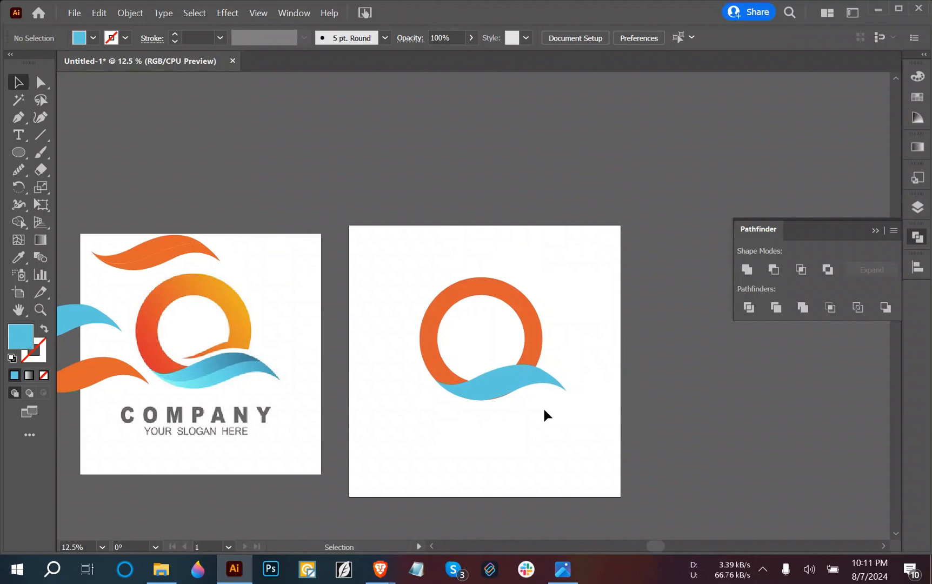
{"action": "scroll", "coordinate": [545, 414], "scroll_direction": "up", "scroll_amount": 1}
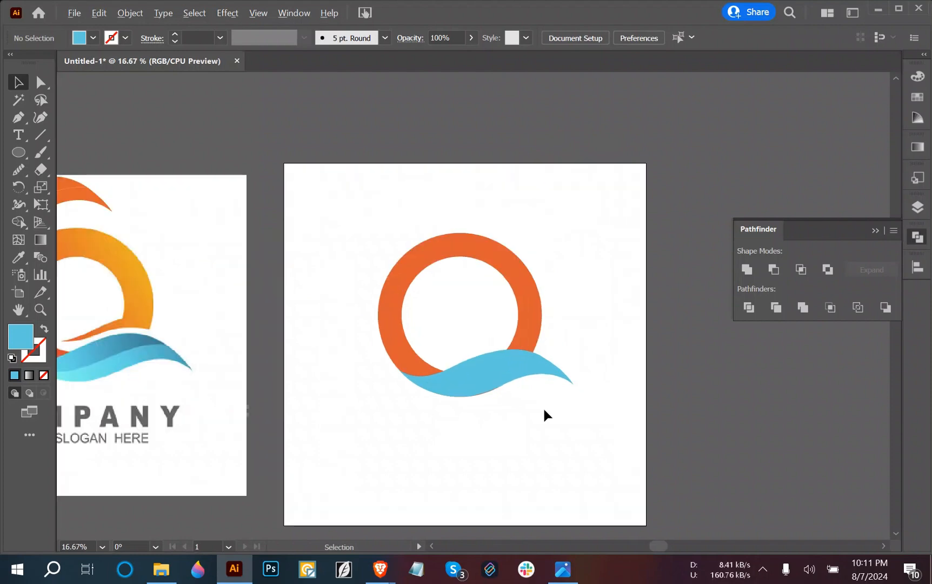
{"action": "left_click_drag", "start_coordinate": [527, 407], "coordinate": [588, 373]}
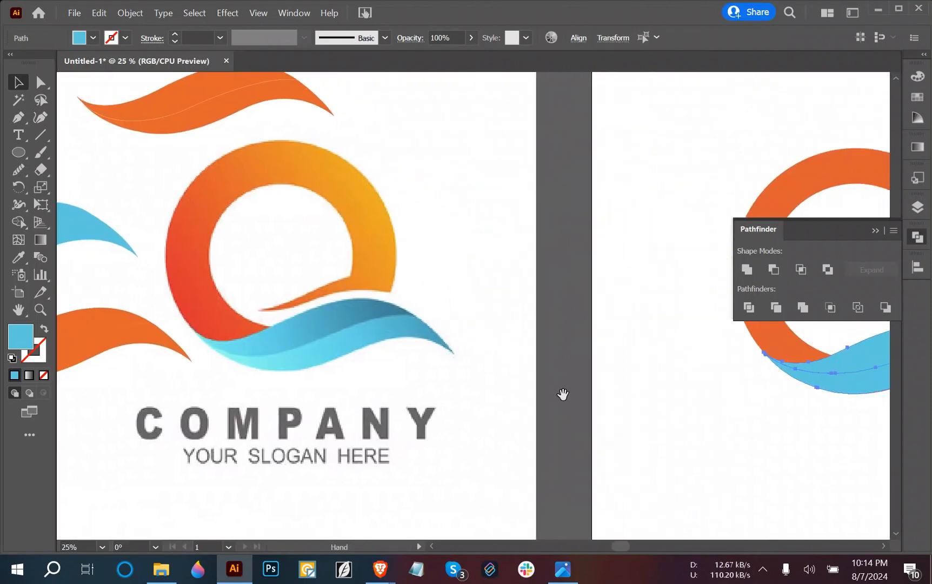
{"action": "left_click_drag", "start_coordinate": [562, 394], "coordinate": [258, 402]}
{"action": "left_click", "coordinate": [514, 414]}
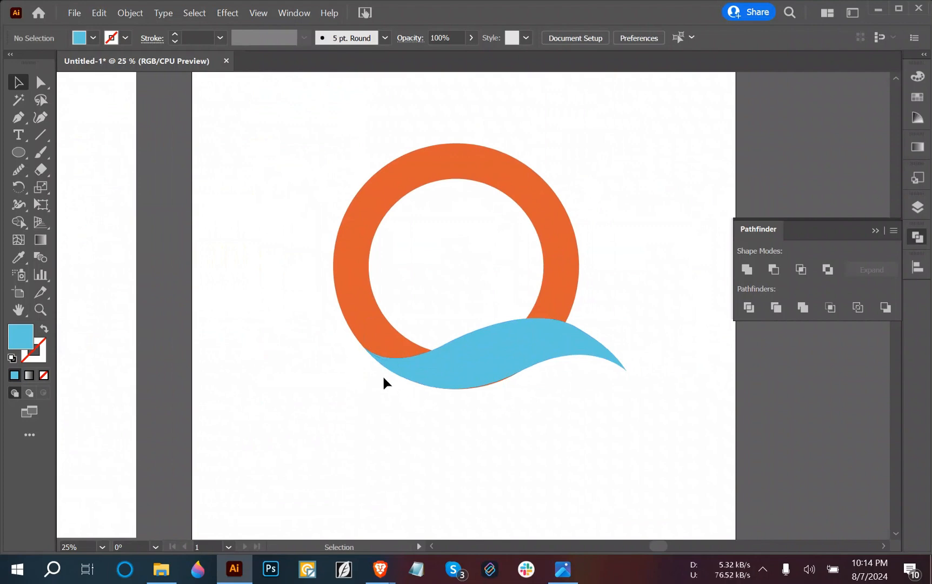
{"action": "left_click_drag", "start_coordinate": [579, 351], "coordinate": [577, 409]}
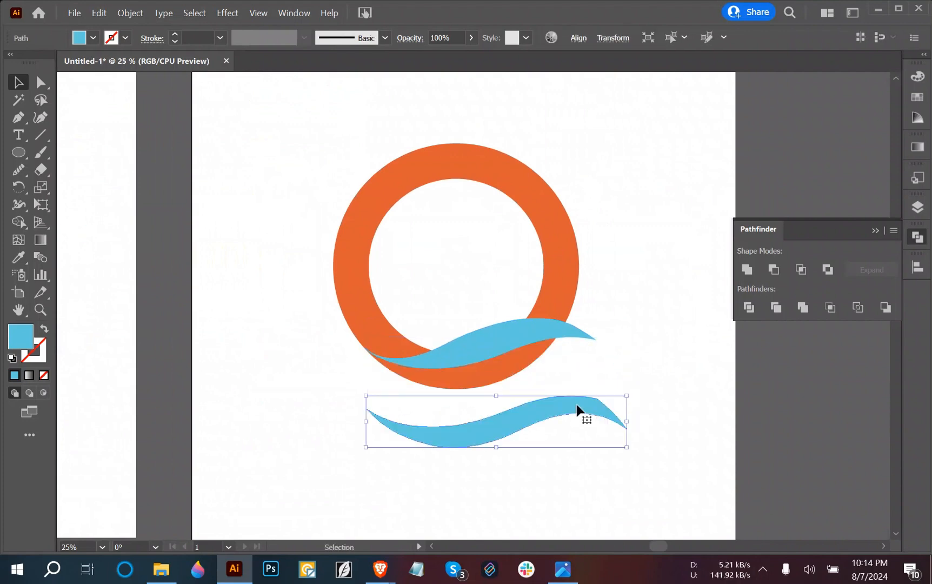
{"action": "key", "text": "ctrl+z"}
{"action": "left_click_drag", "start_coordinate": [505, 336], "coordinate": [504, 292]}
{"action": "key", "text": "ctrl+z"}
{"action": "left_click", "coordinate": [607, 345]}
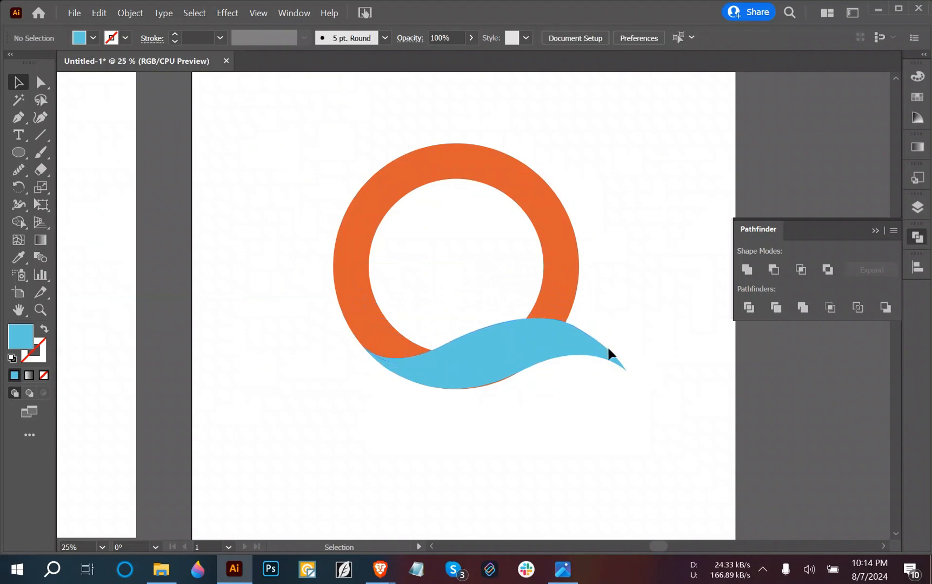
{"action": "left_click", "coordinate": [528, 331]}
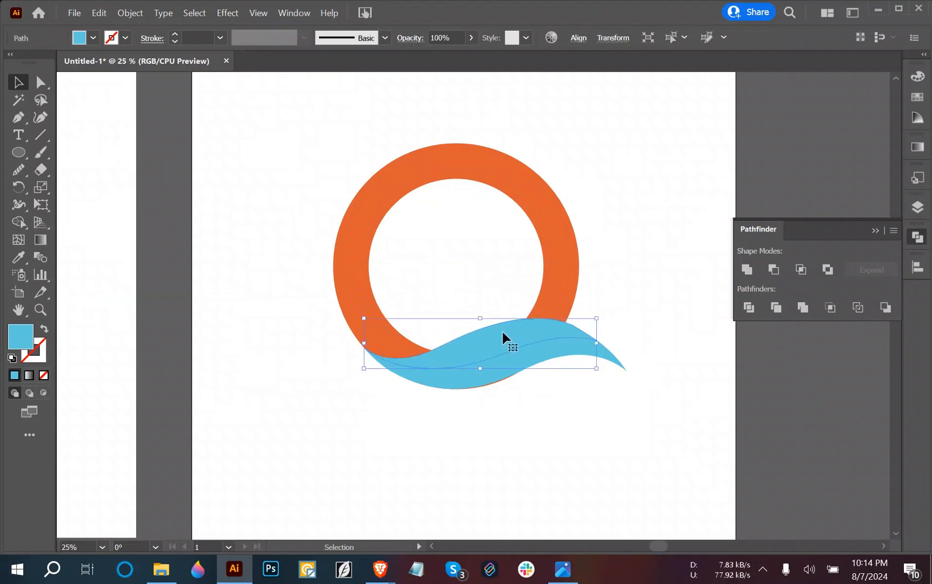
{"action": "left_click", "coordinate": [725, 326]}
{"action": "left_click", "coordinate": [573, 255]}
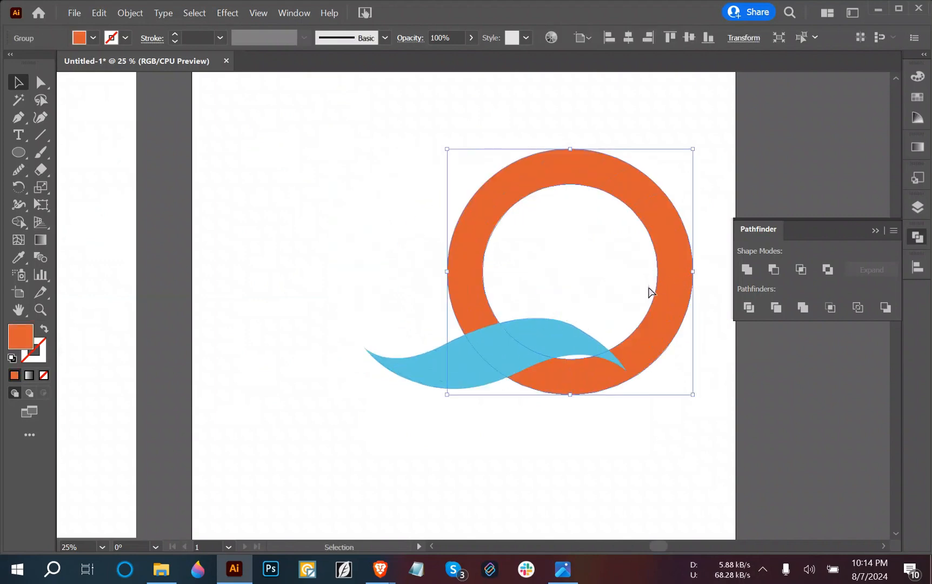
{"action": "left_click", "coordinate": [517, 441]}
- Offset the path of the upper wave half by 40 px with miter joins and a miter limit of 4
{"action": "left_click", "coordinate": [498, 323]}
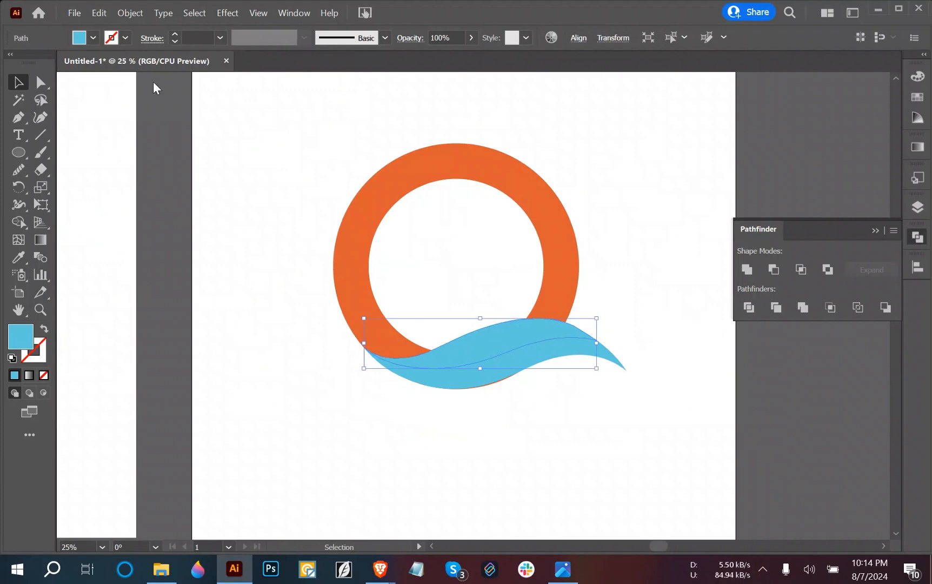
{"action": "left_click", "coordinate": [131, 12]}
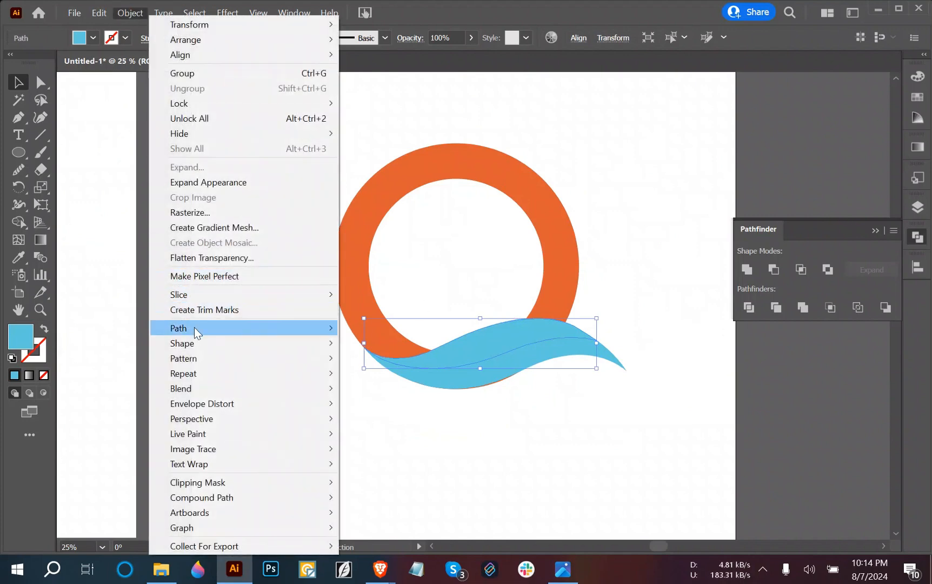
{"action": "mouse_move", "coordinate": [195, 327]}
{"action": "left_click", "coordinate": [407, 378]}
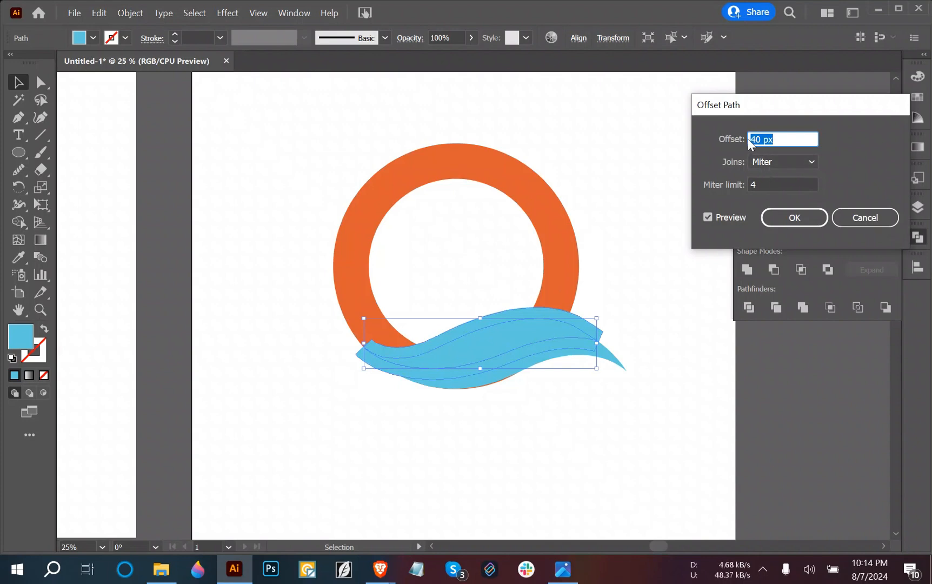
{"action": "left_click", "coordinate": [794, 218]}
- Erase the offset pieces above the wave and beyond its left tip with Shape Builder, leaving a gap below the ring's right end
{"action": "scroll", "coordinate": [623, 382], "scroll_direction": "up", "scroll_amount": 2}
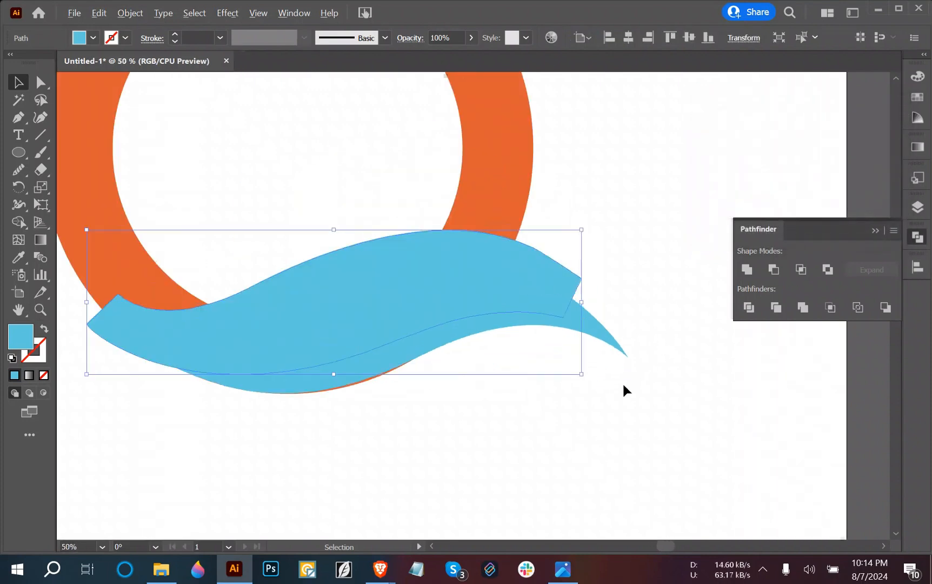
{"action": "left_click_drag", "start_coordinate": [616, 378], "coordinate": [707, 410]}
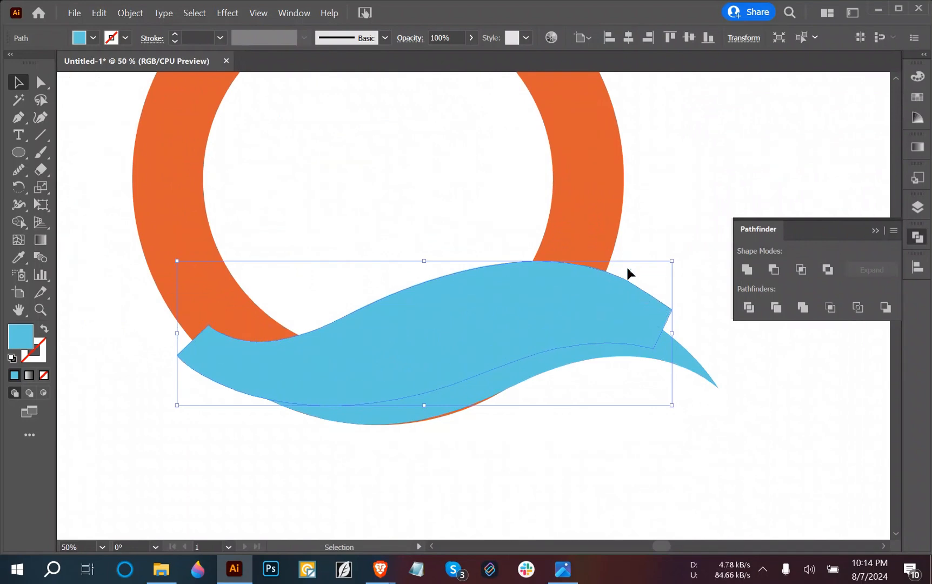
{"action": "left_click", "coordinate": [690, 203]}
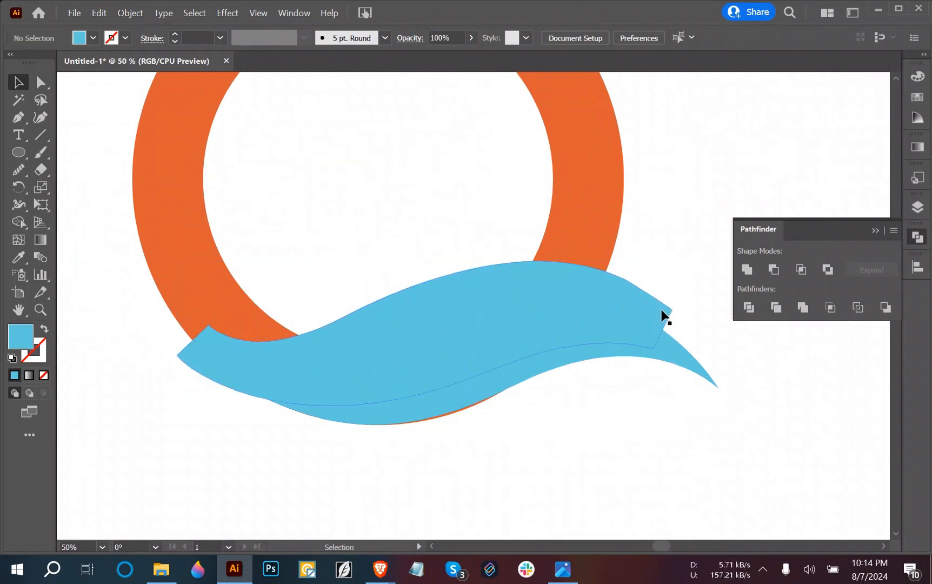
{"action": "left_click", "coordinate": [661, 312]}
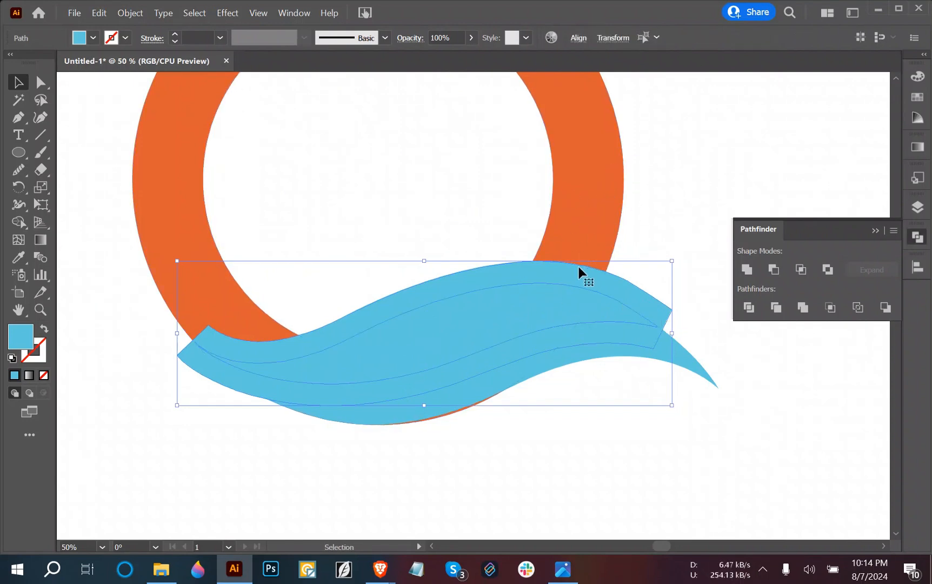
{"action": "left_click", "coordinate": [604, 200], "text": "shift"}
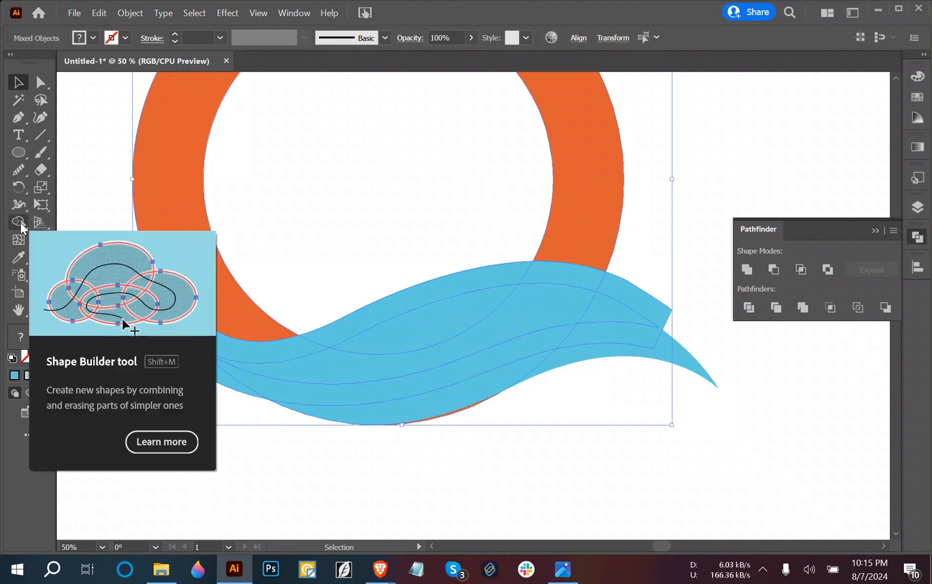
{"action": "left_click", "coordinate": [19, 223]}
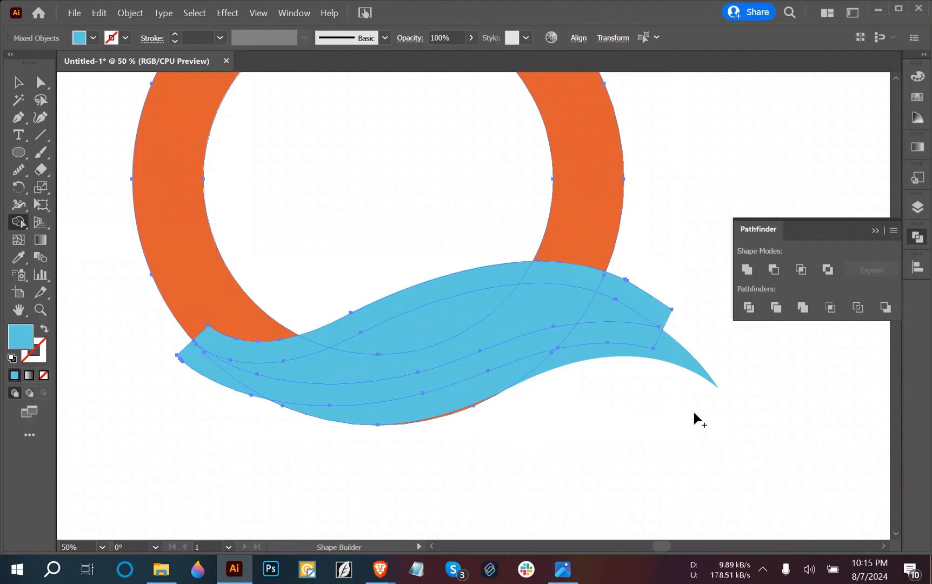
{"action": "left_click", "coordinate": [576, 276], "text": "alt"}
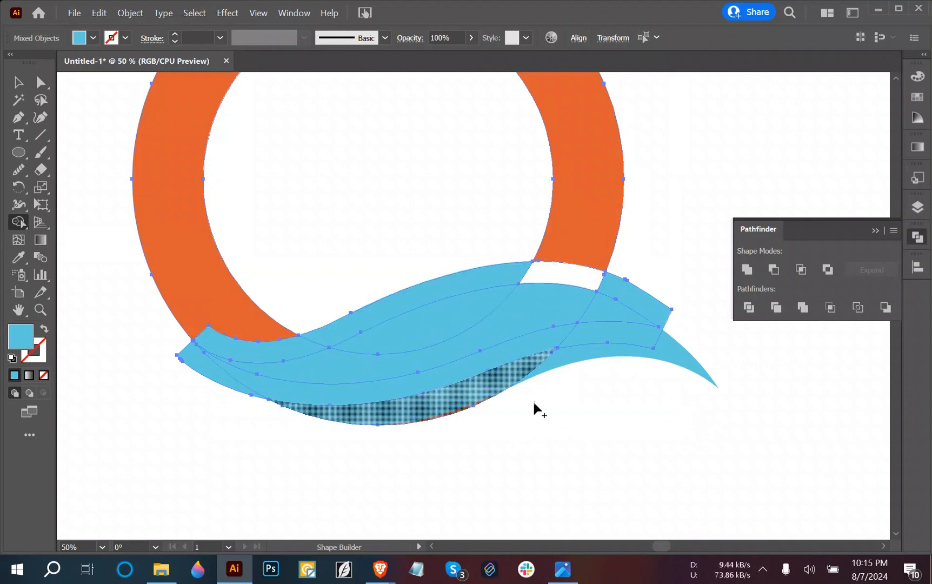
{"action": "left_click", "coordinate": [663, 315], "text": "alt"}
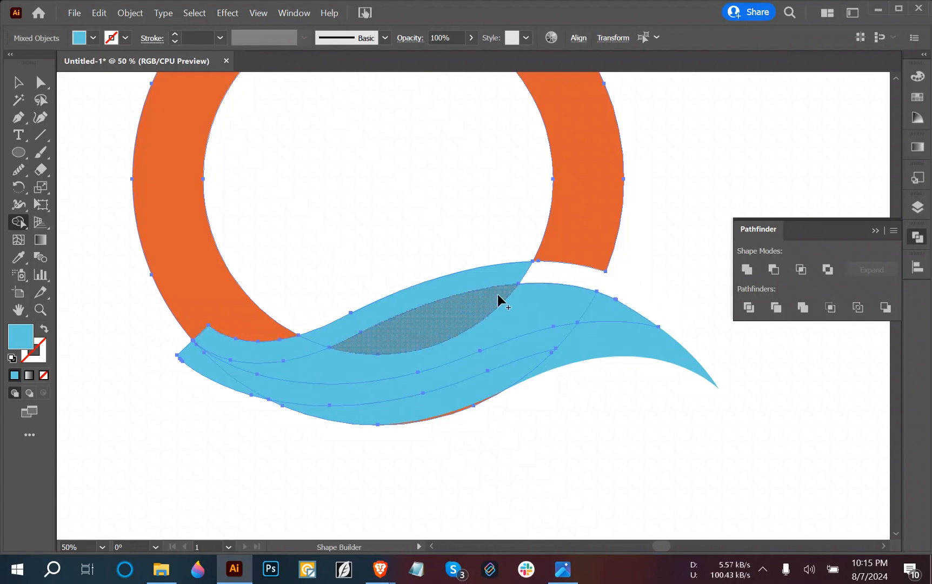
{"action": "left_click", "coordinate": [498, 275], "text": "alt"}
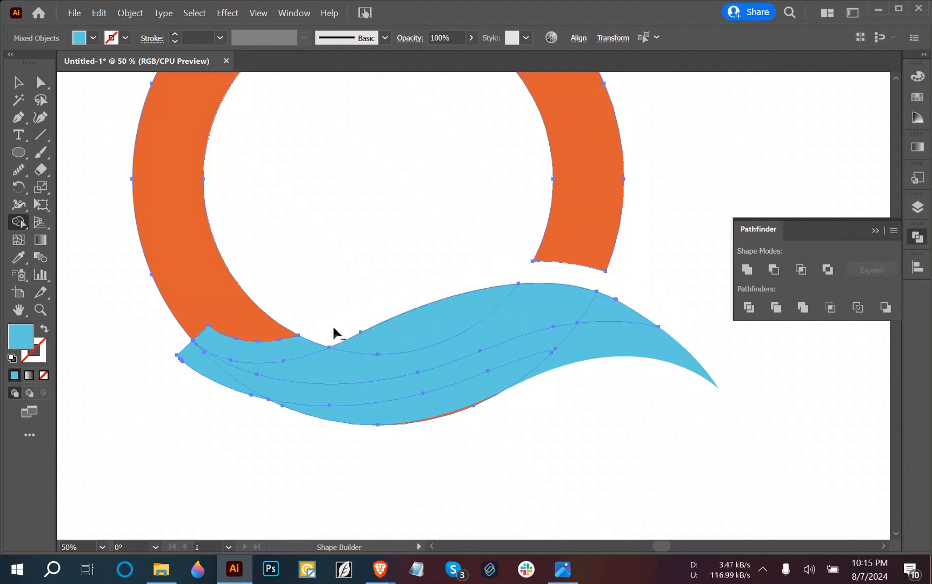
{"action": "left_click", "coordinate": [204, 362], "text": "alt"}
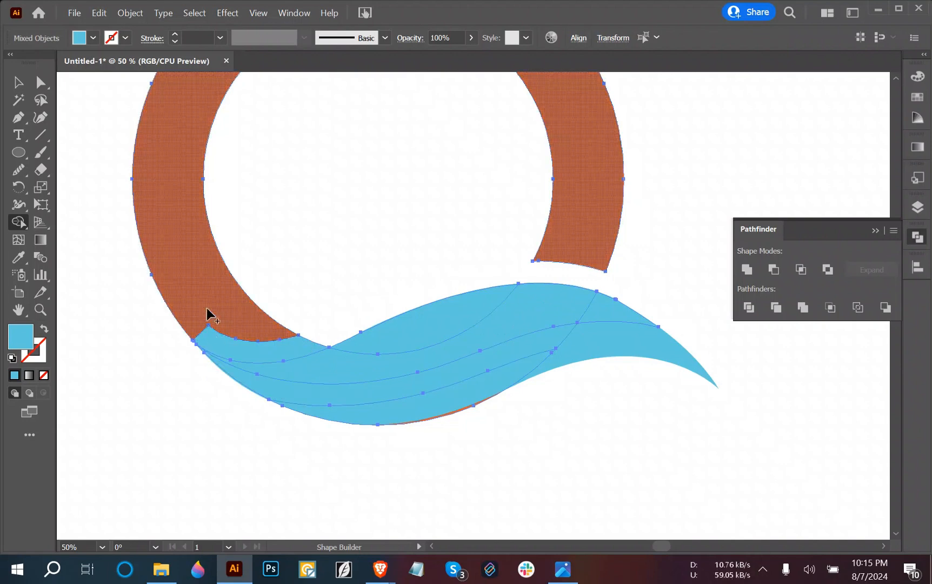
- Merge the remaining offset strip at the wave's left end into the ring with Shape Builder
{"action": "left_click", "coordinate": [250, 354], "text": "alt"}
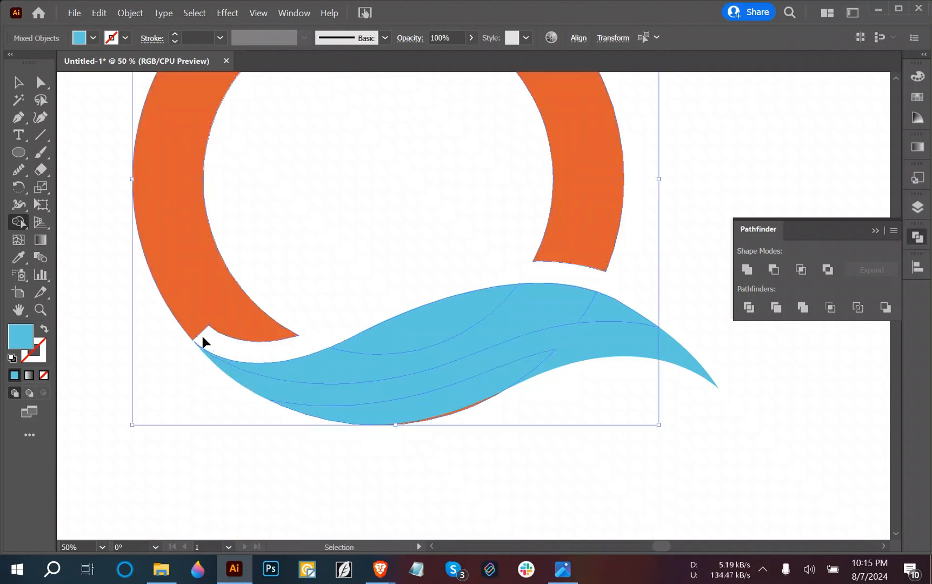
{"action": "key", "text": "ctrl+z"}
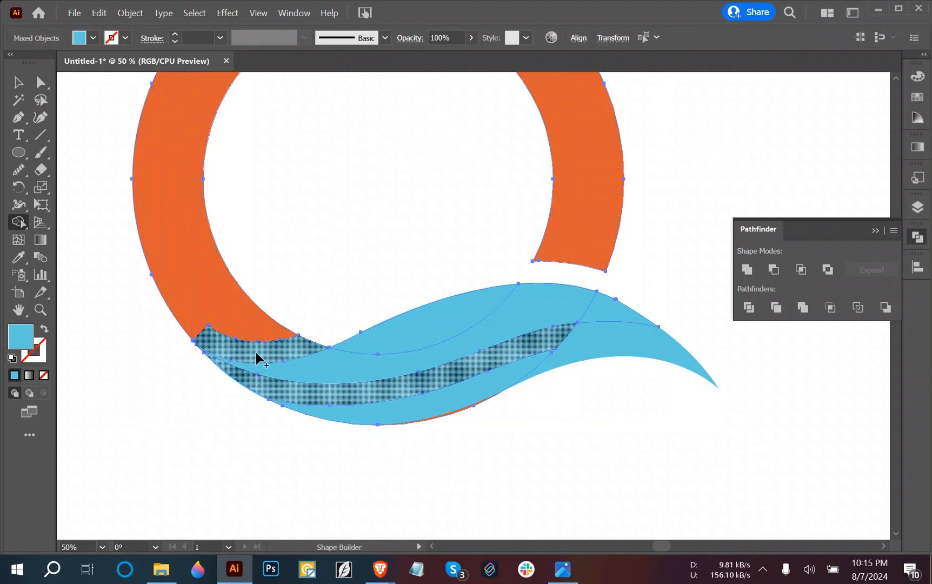
{"action": "left_click_drag", "start_coordinate": [254, 350], "coordinate": [243, 338]}
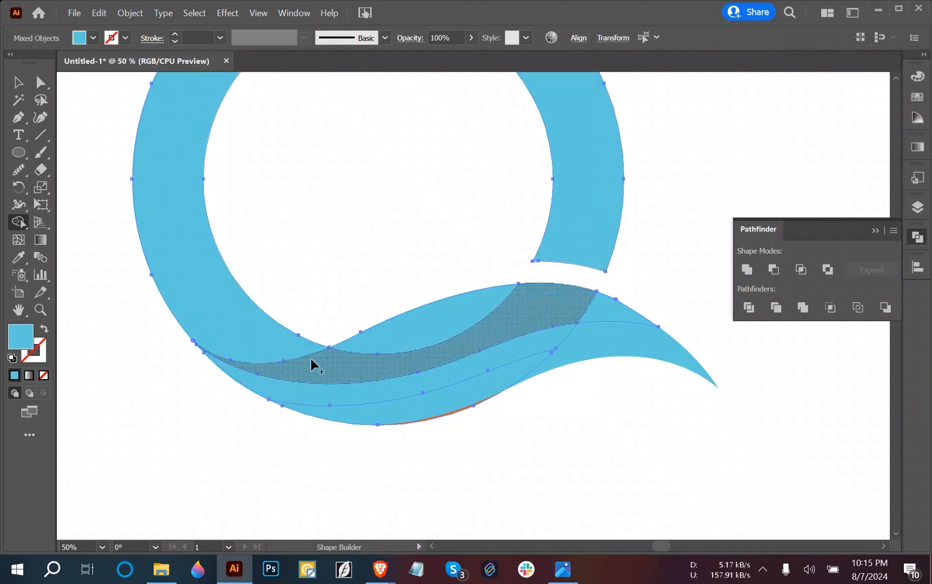
{"action": "mouse_move", "coordinate": [193, 253]}
{"action": "left_mouse_down"}
{"action": "mouse_move", "coordinate": [191, 261]}
{"action": "mouse_move", "coordinate": [336, 321]}
{"action": "left_mouse_up"}
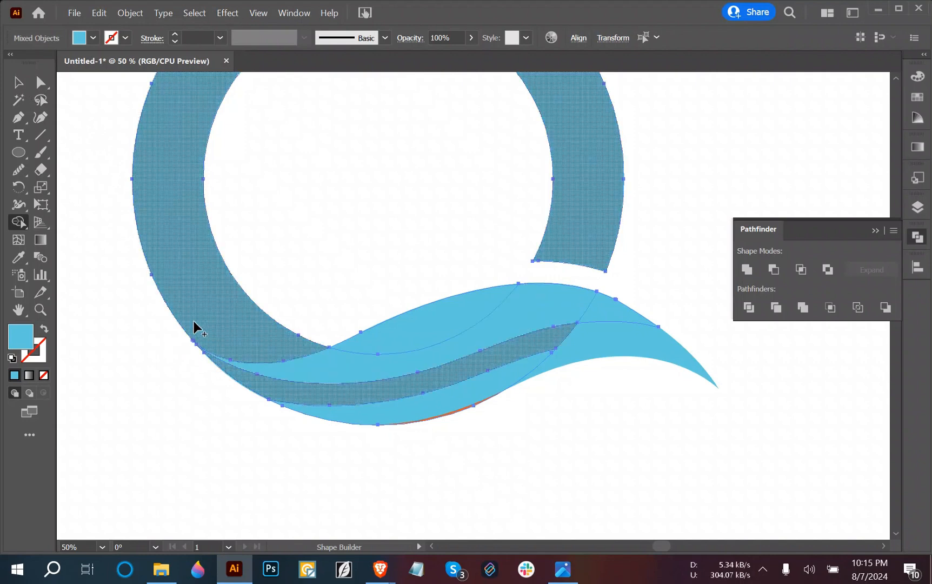
{"action": "left_click", "coordinate": [17, 82]}
{"action": "left_click", "coordinate": [456, 454]}
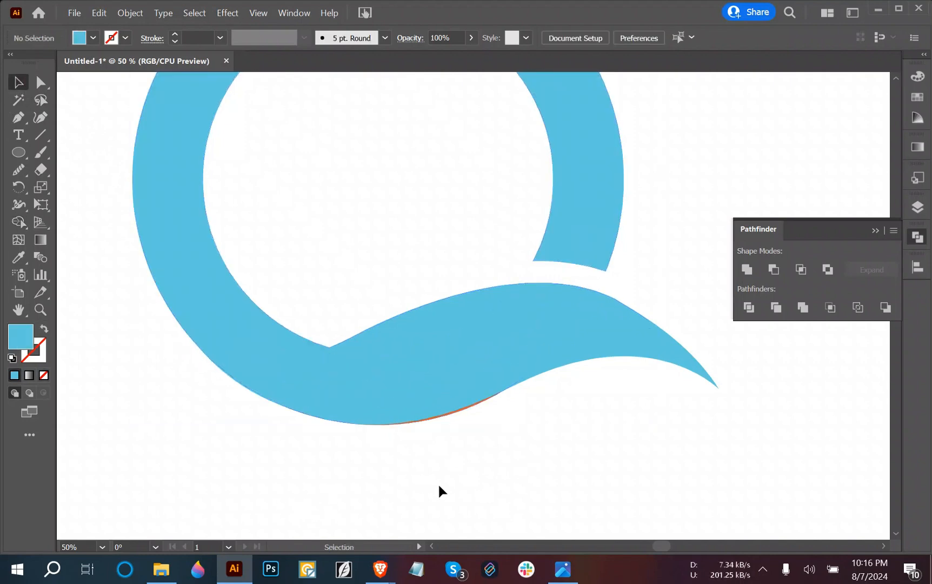
- Fill the ring with the red-orange sampled from the left side of the reference logo's ring using the Eyedropper
{"action": "key", "text": "ctrl+minus"}
{"action": "key", "text": "ctrl+minus"}
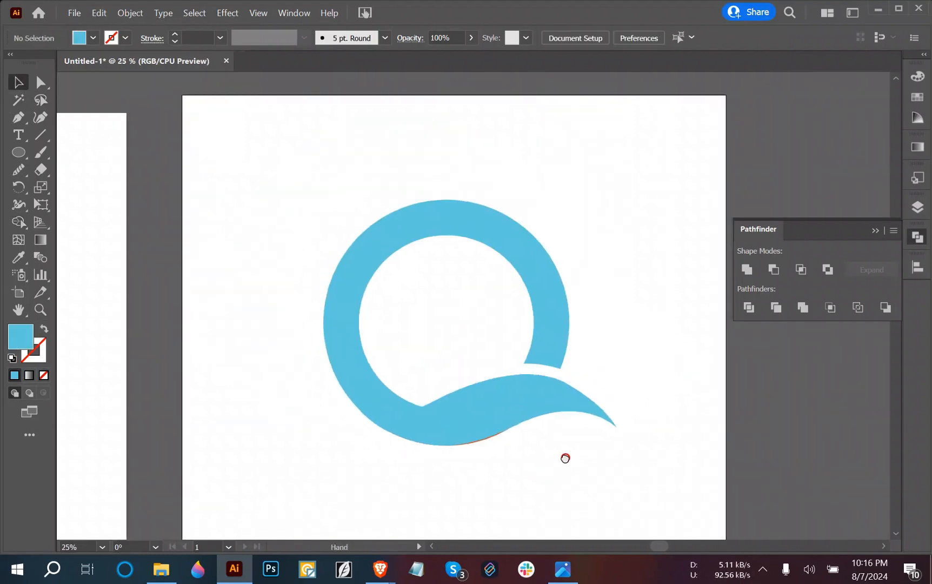
{"action": "scroll", "coordinate": [564, 456], "scroll_direction": "down", "scroll_amount": 2}
{"action": "scroll", "coordinate": [564, 456], "scroll_direction": "left", "scroll_amount": 3}
{"action": "left_click", "coordinate": [449, 317]}
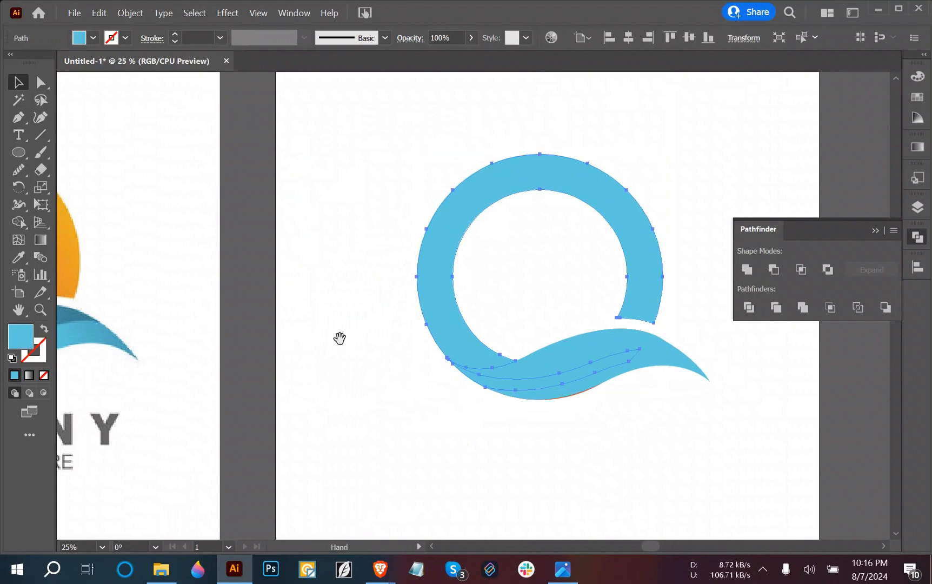
{"action": "left_click_drag", "start_coordinate": [340, 337], "coordinate": [567, 307]}
{"action": "left_click", "coordinate": [18, 259]}
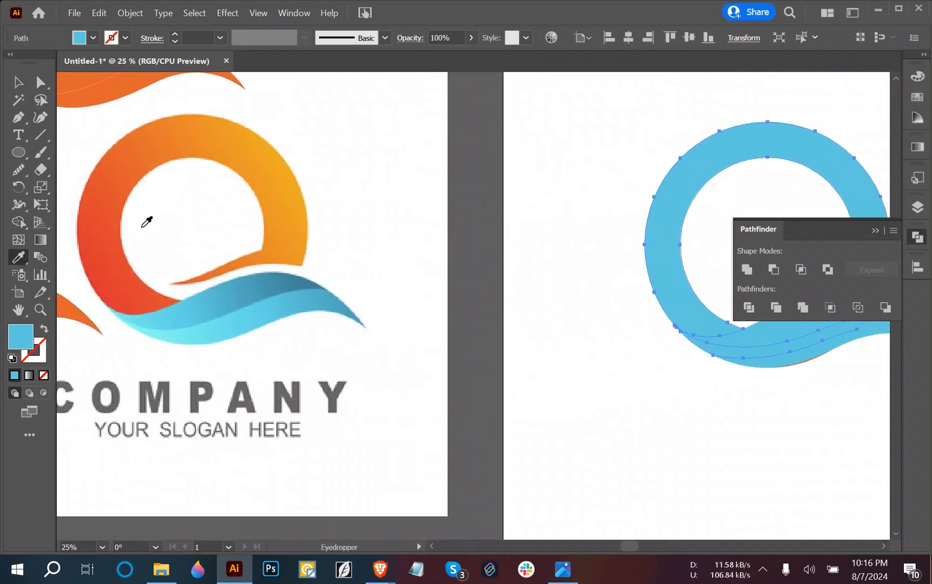
{"action": "left_click", "coordinate": [115, 222]}
{"action": "left_click", "coordinate": [21, 86]}
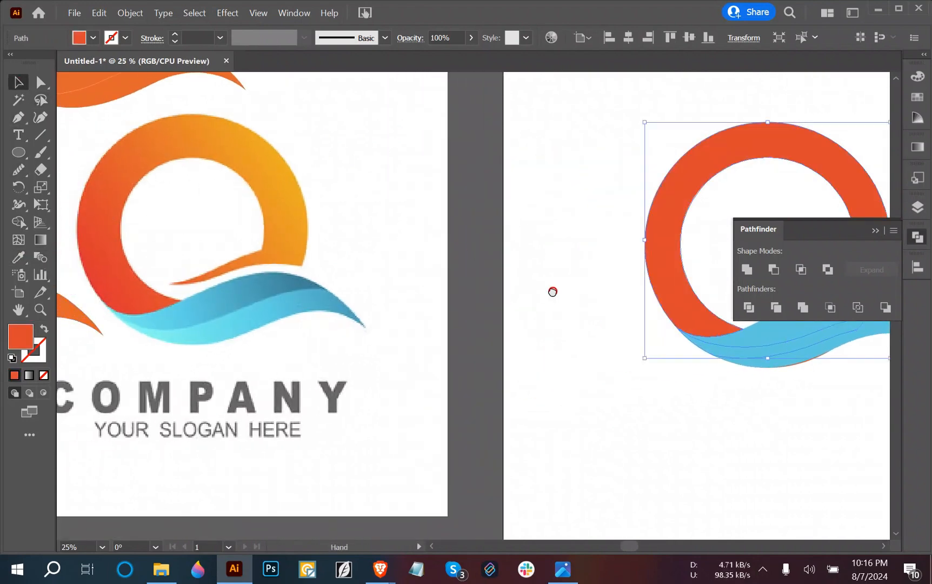
{"action": "left_click", "coordinate": [613, 377]}
{"action": "left_click_drag", "start_coordinate": [613, 377], "coordinate": [342, 386]}
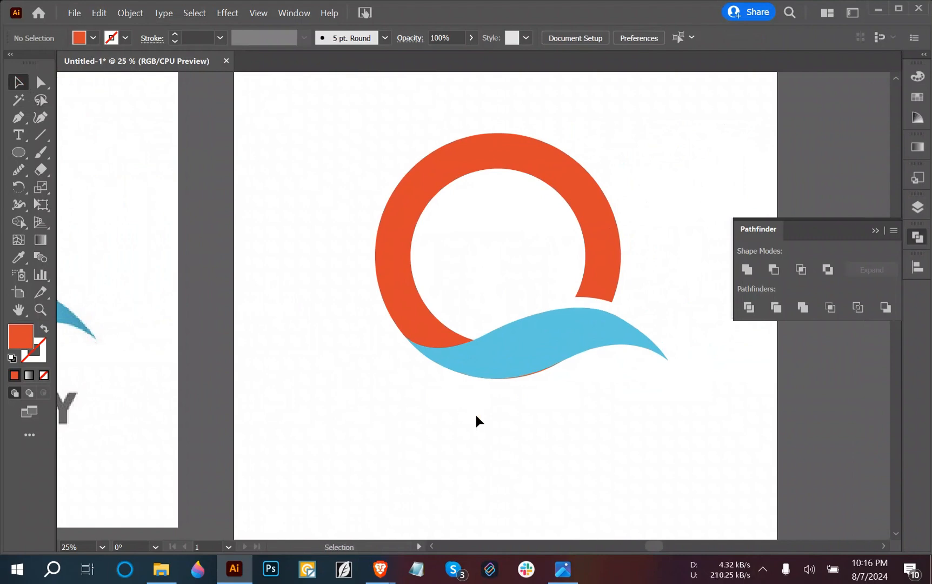
- Examine the upper and lower wave halves and how they sit against the ring's lower edge
{"action": "left_click", "coordinate": [510, 349]}
{"action": "left_click", "coordinate": [604, 421]}
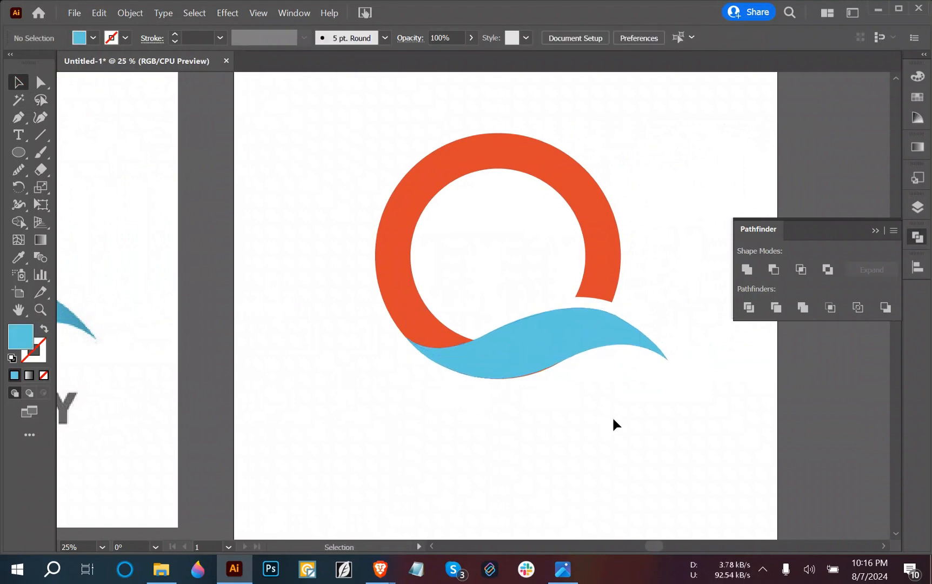
{"action": "scroll", "coordinate": [604, 407], "scroll_direction": "up", "scroll_amount": 1}
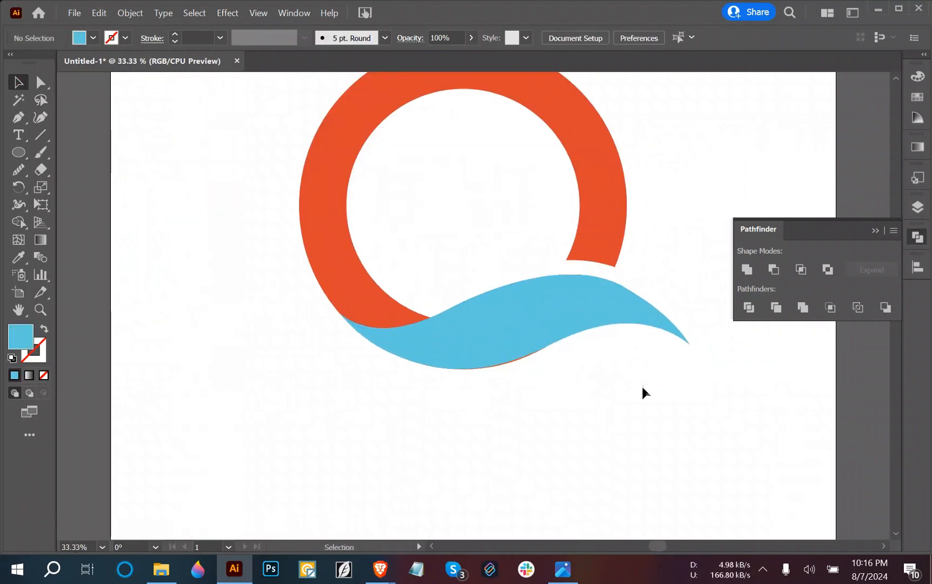
{"action": "mouse_move", "coordinate": [542, 323]}
{"action": "left_mouse_down"}
{"action": "mouse_move", "coordinate": [593, 392]}
{"action": "mouse_move", "coordinate": [541, 321]}
{"action": "left_mouse_up"}
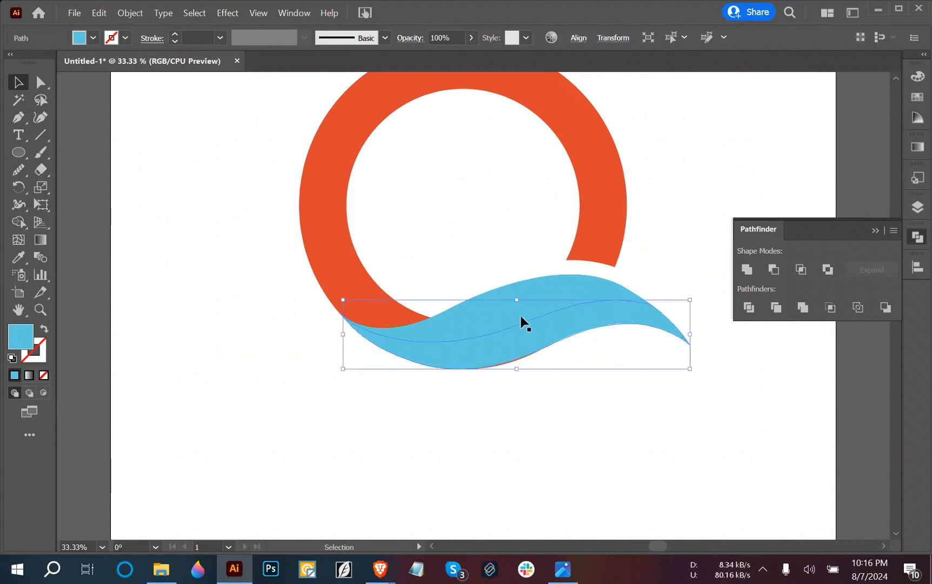
{"action": "left_click", "coordinate": [555, 284]}
{"action": "left_click", "coordinate": [597, 373]}
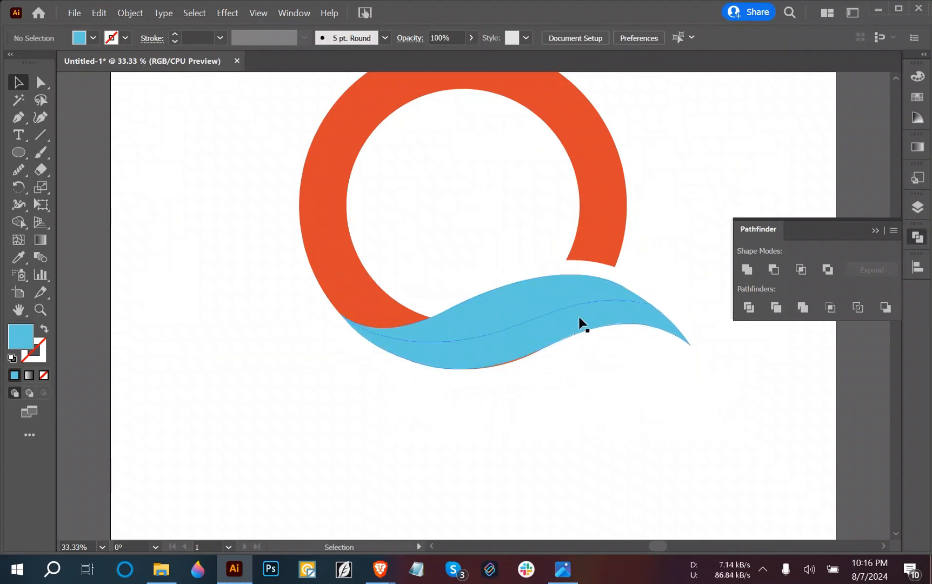
{"action": "left_click", "coordinate": [557, 288]}
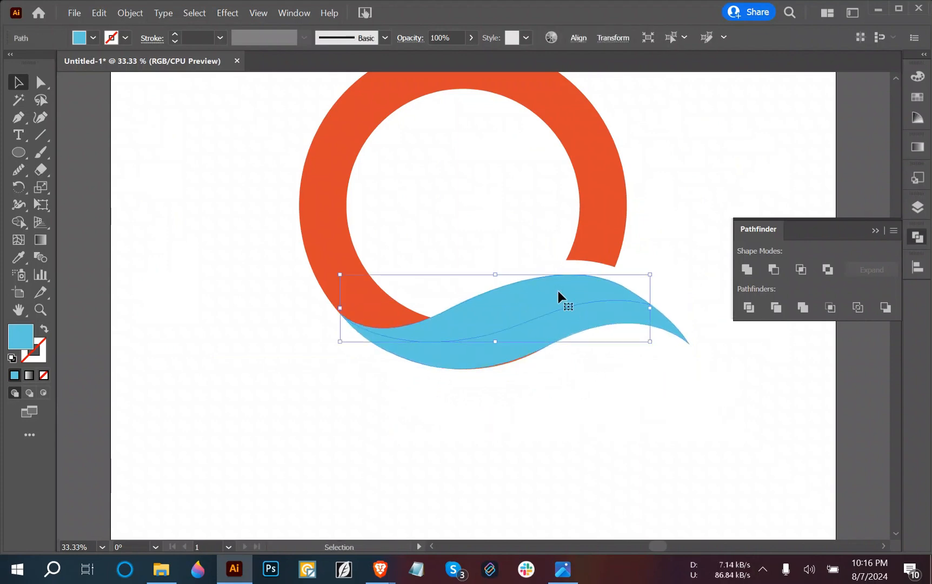
{"action": "left_click", "coordinate": [576, 322], "text": "shift"}
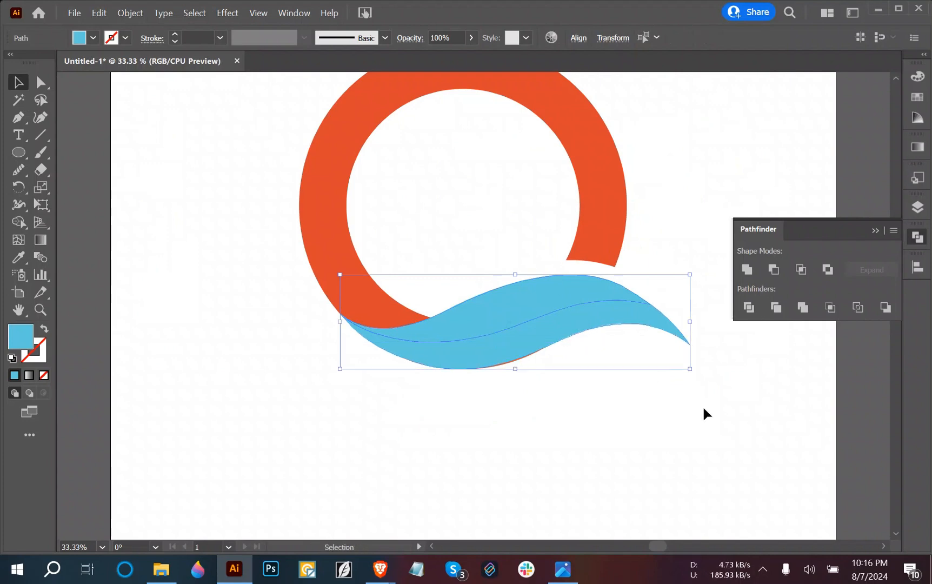
- Merge the divided pieces of the wave's upper half into one shape with Shape Builder
{"action": "left_click", "coordinate": [636, 375]}
{"action": "left_click", "coordinate": [573, 301]}
{"action": "left_click_drag", "start_coordinate": [691, 431], "coordinate": [346, 211]}
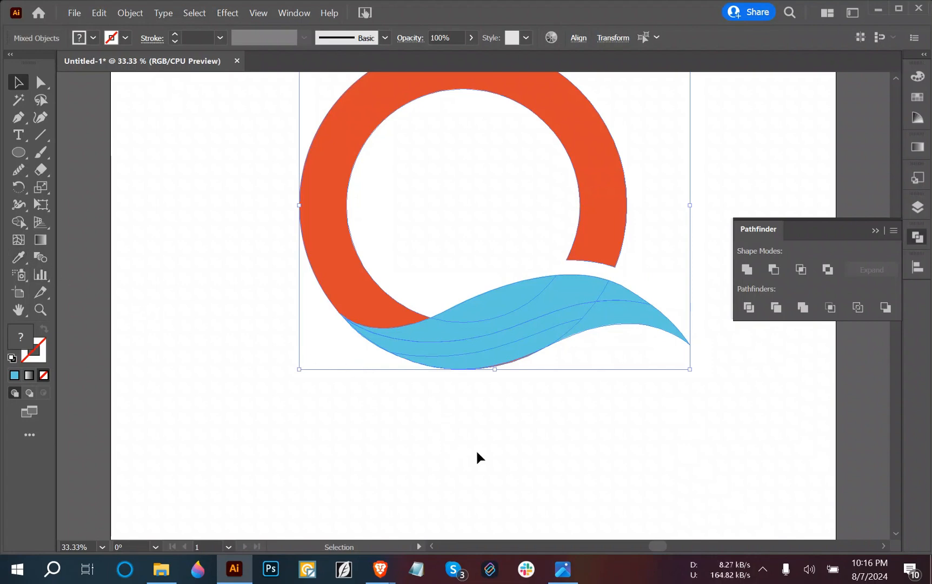
{"action": "left_click", "coordinate": [18, 222]}
{"action": "scroll", "coordinate": [486, 412], "scroll_direction": "up", "scroll_amount": 2}
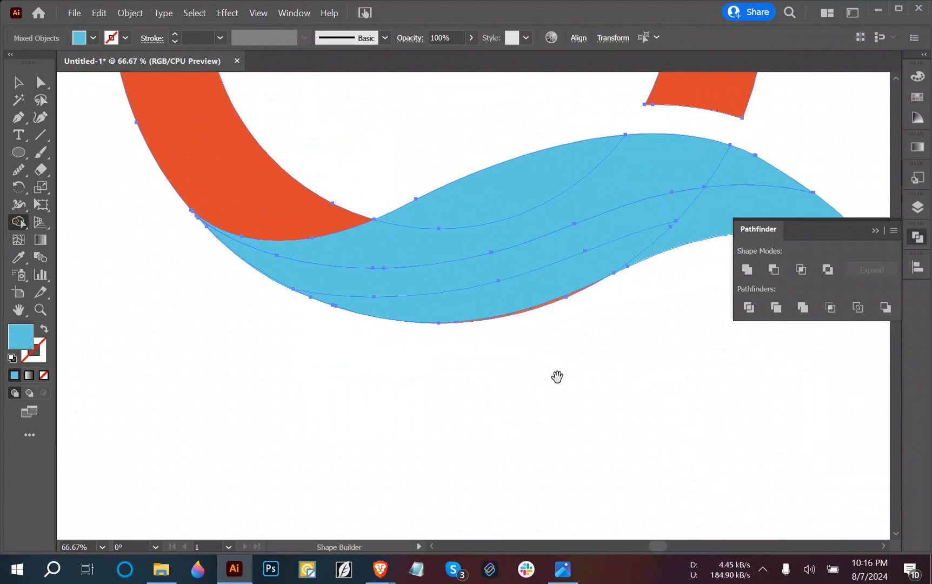
{"action": "left_click_drag", "start_coordinate": [558, 377], "coordinate": [476, 430]}
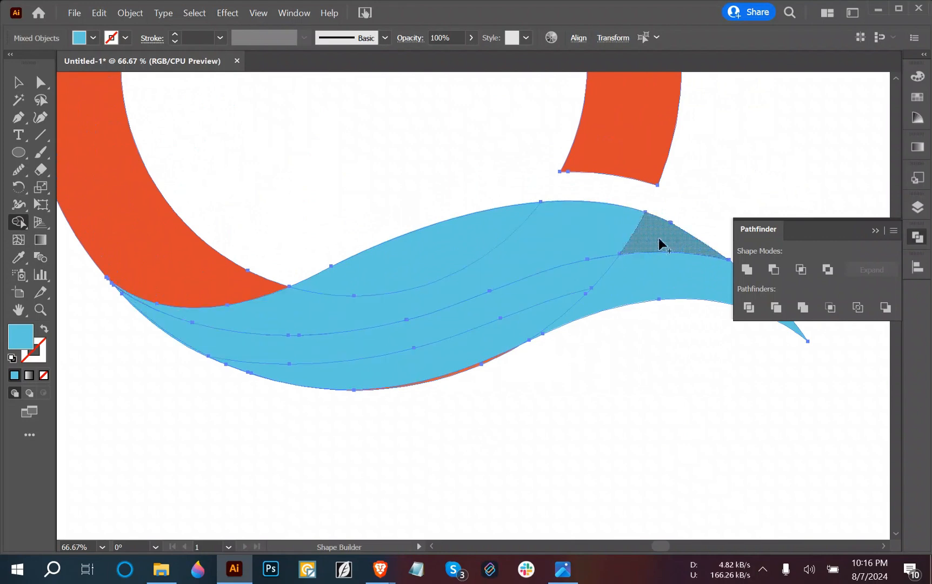
{"action": "mouse_move", "coordinate": [663, 235]}
{"action": "left_mouse_down"}
{"action": "mouse_move", "coordinate": [506, 223]}
{"action": "mouse_move", "coordinate": [427, 273]}
{"action": "left_mouse_up"}
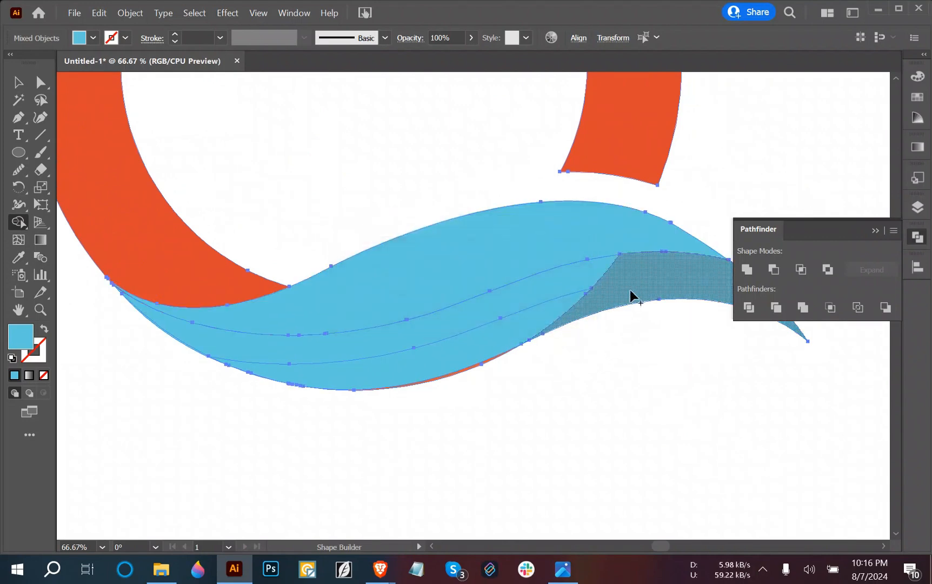
- Merge the lower wave half's pieces and the orange sliver along its bottom edge into one shape with Shape Builder
{"action": "mouse_move", "coordinate": [632, 289]}
{"action": "left_mouse_down"}
{"action": "mouse_move", "coordinate": [514, 325]}
{"action": "mouse_move", "coordinate": [523, 294]}
{"action": "left_mouse_up"}
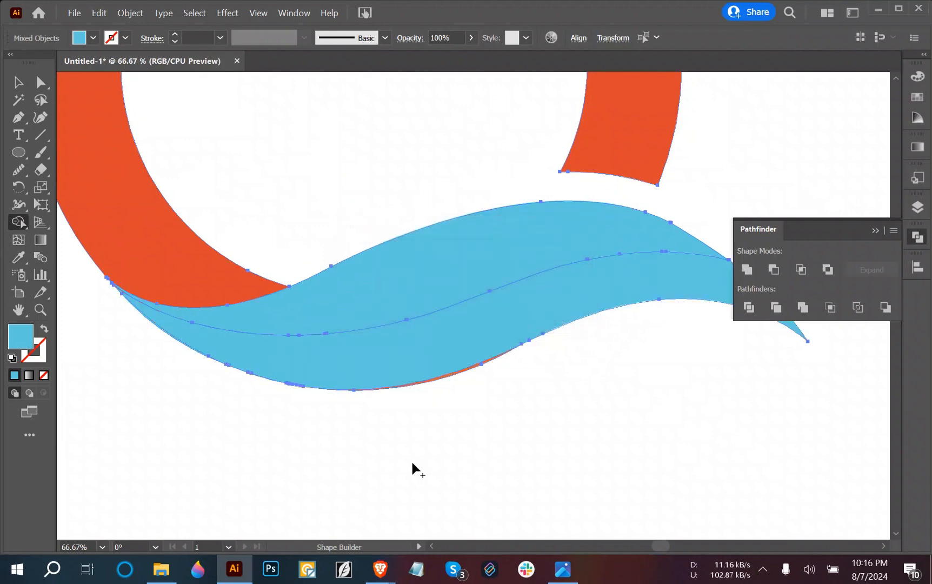
{"action": "left_click", "coordinate": [469, 369]}
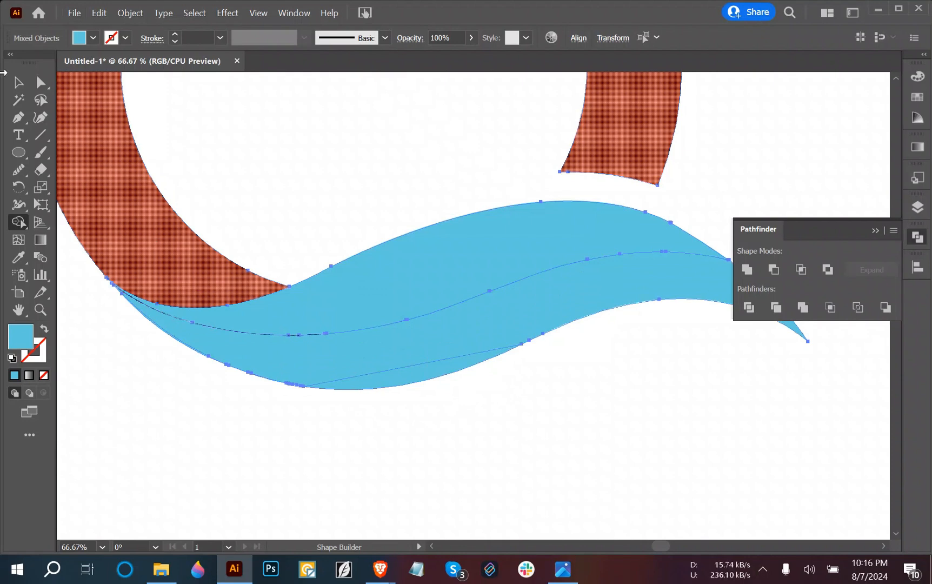
{"action": "left_click", "coordinate": [428, 369]}
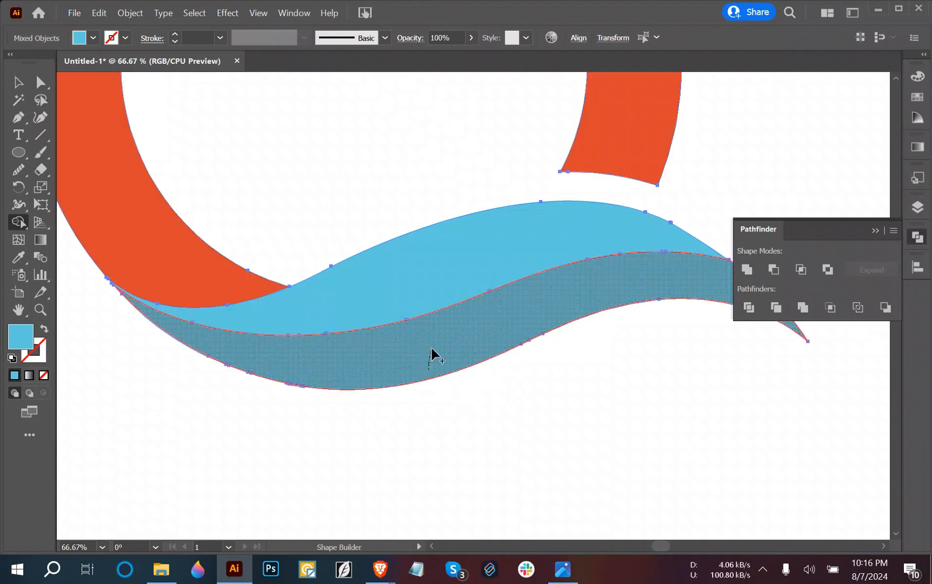
{"action": "key", "text": "v"}
{"action": "left_click", "coordinate": [537, 421]}
{"action": "scroll", "coordinate": [538, 422], "scroll_direction": "down", "scroll_amount": 3}
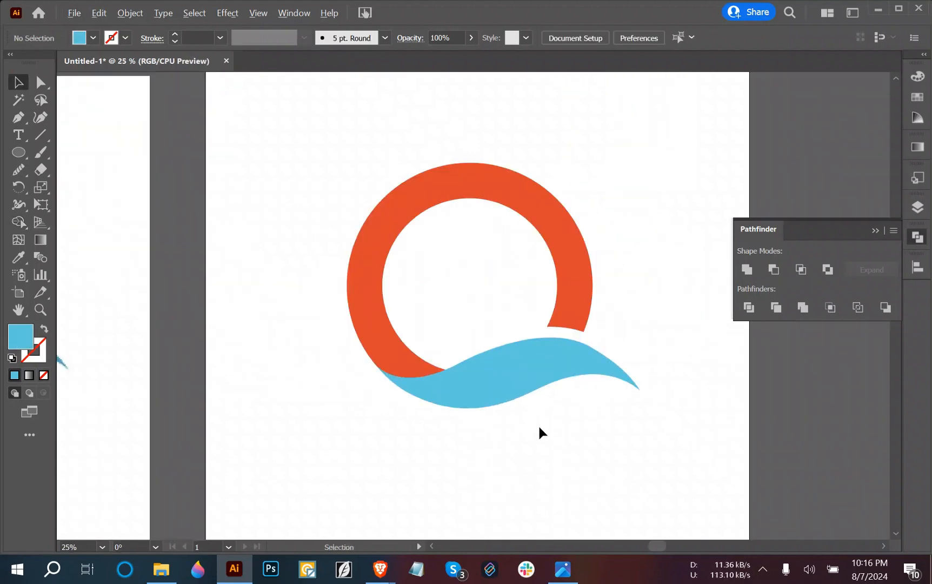
- Compare the redrawn logo with the reference and examine the separate pieces that make up the wave
{"action": "scroll", "coordinate": [638, 421], "scroll_direction": "left", "scroll_amount": 3}
{"action": "scroll", "coordinate": [432, 443], "scroll_direction": "down", "scroll_amount": 1}
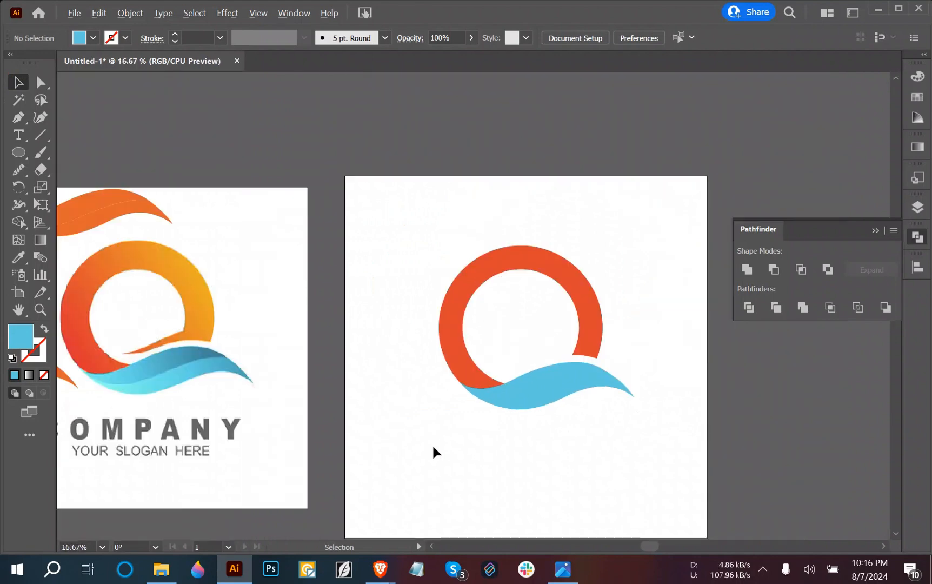
{"action": "scroll", "coordinate": [373, 433], "scroll_direction": "left", "scroll_amount": 3}
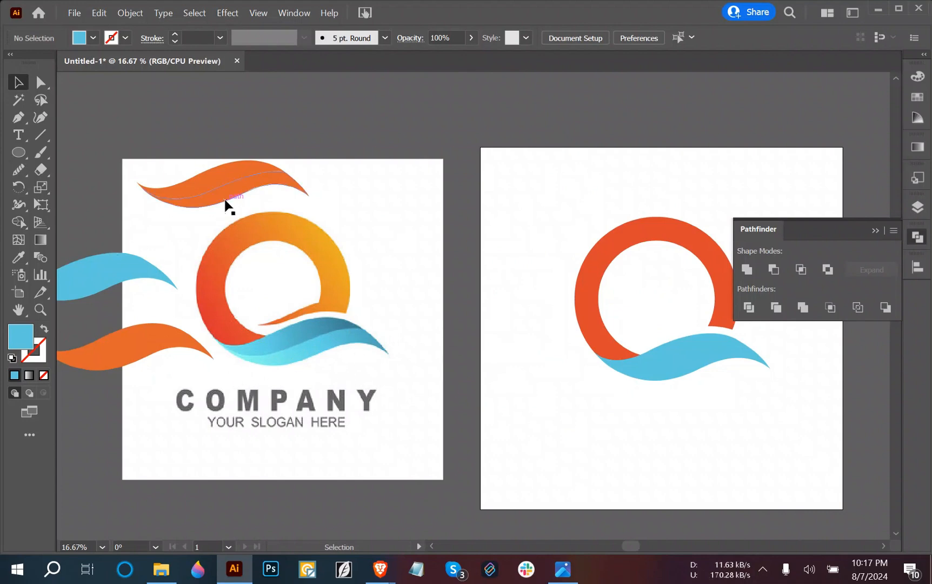
{"action": "left_click_drag", "start_coordinate": [175, 321], "coordinate": [244, 297]}
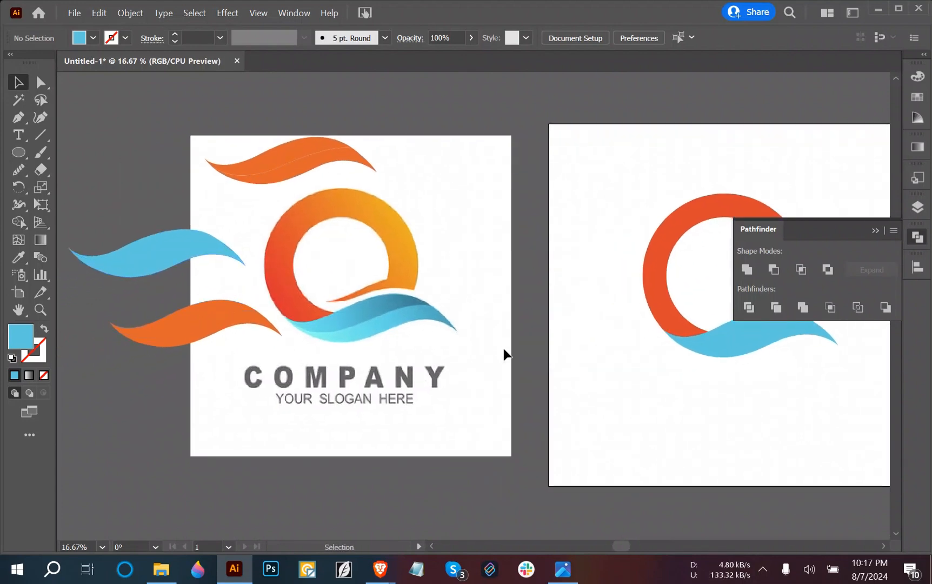
{"action": "left_click_drag", "start_coordinate": [504, 349], "coordinate": [303, 360]}
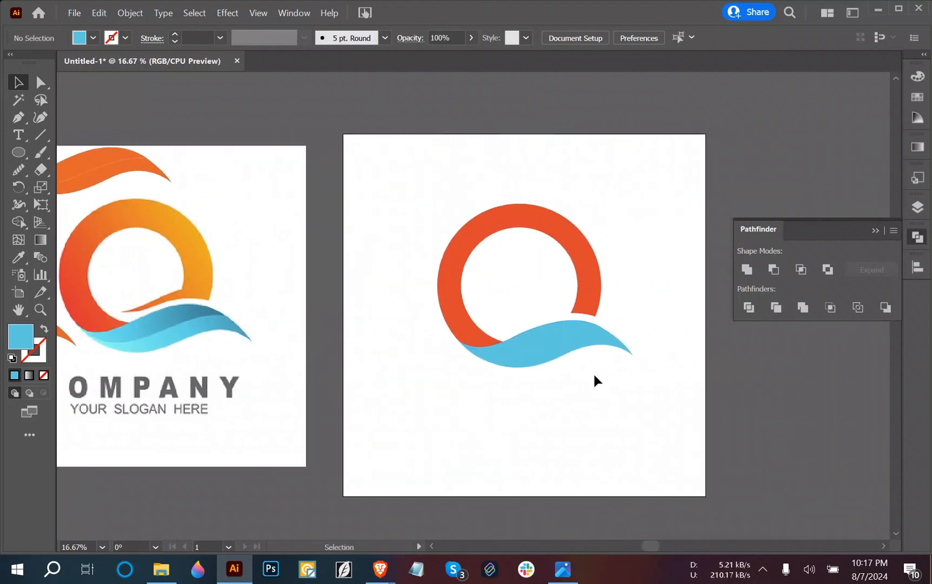
{"action": "left_click", "coordinate": [552, 335]}
{"action": "left_click", "coordinate": [571, 395]}
{"action": "left_click", "coordinate": [567, 348]}
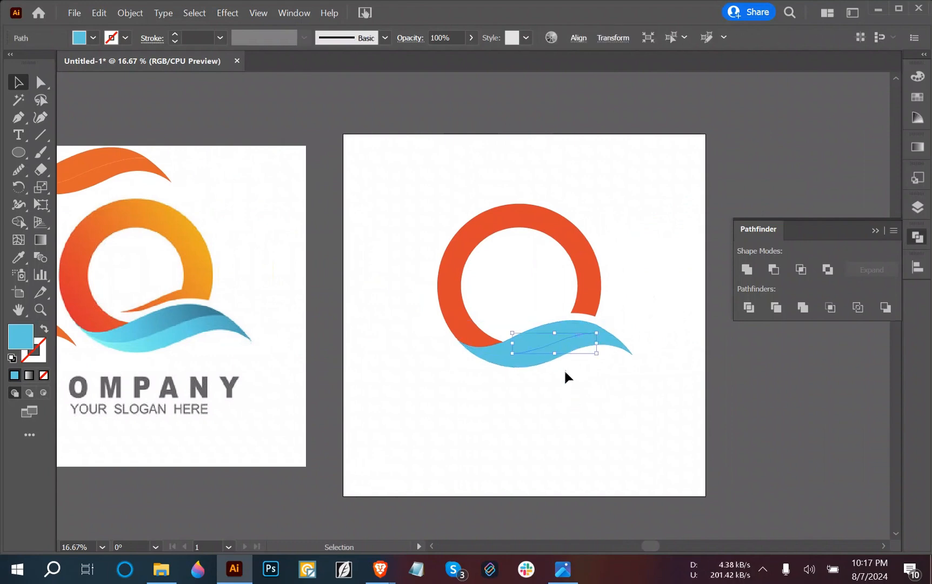
{"action": "left_click", "coordinate": [575, 377]}
{"action": "left_click", "coordinate": [574, 340]}
{"action": "left_click", "coordinate": [568, 405]}
{"action": "left_click", "coordinate": [555, 334]}
{"action": "left_click", "coordinate": [563, 376]}
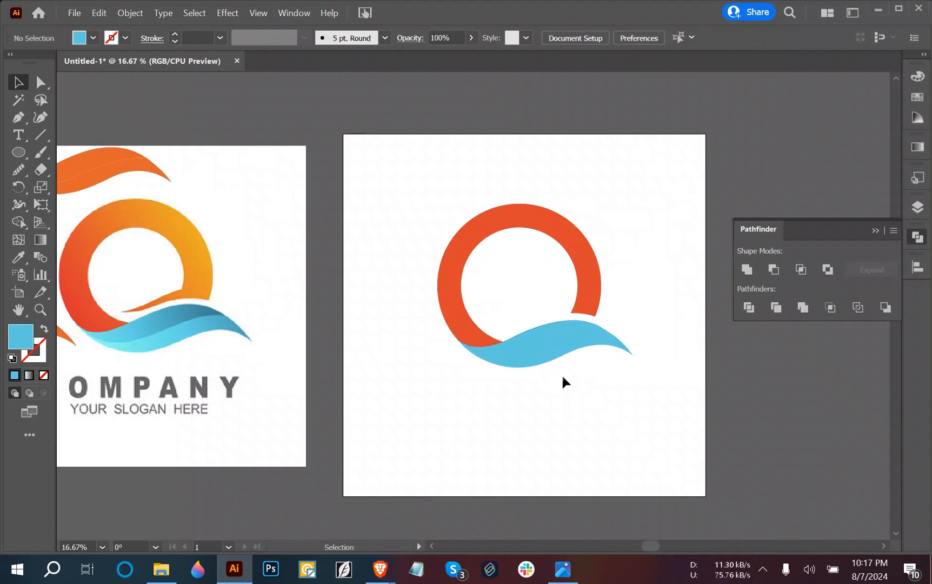
{"action": "left_click", "coordinate": [561, 359]}
{"action": "left_click", "coordinate": [562, 406]}
{"action": "left_click_drag", "start_coordinate": [559, 378], "coordinate": [623, 375]}
- Fill the lower wave half with the light cyan sampled from the reference wave's lower band using the Eyedropper
{"action": "left_click", "coordinate": [621, 350]}
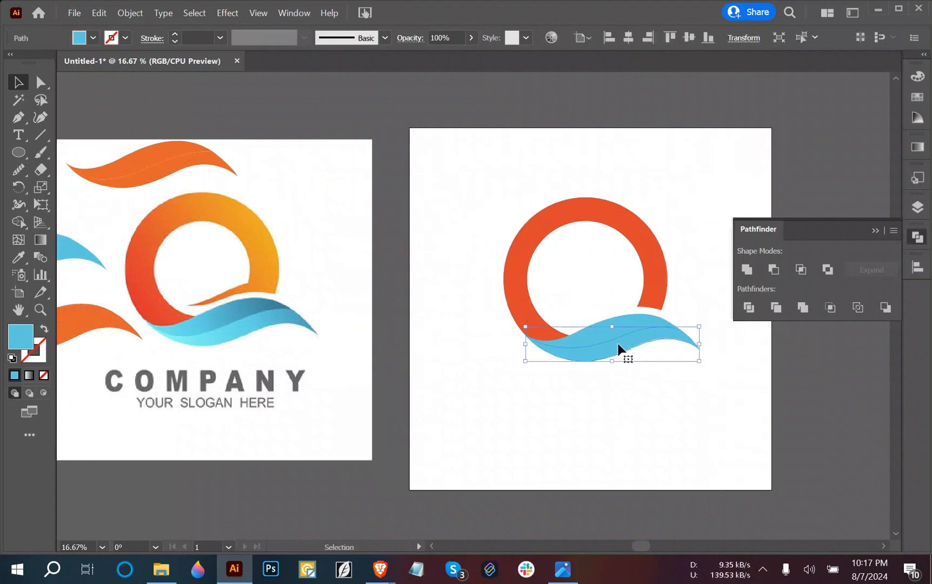
{"action": "left_click", "coordinate": [18, 257]}
{"action": "left_click", "coordinate": [214, 333]}
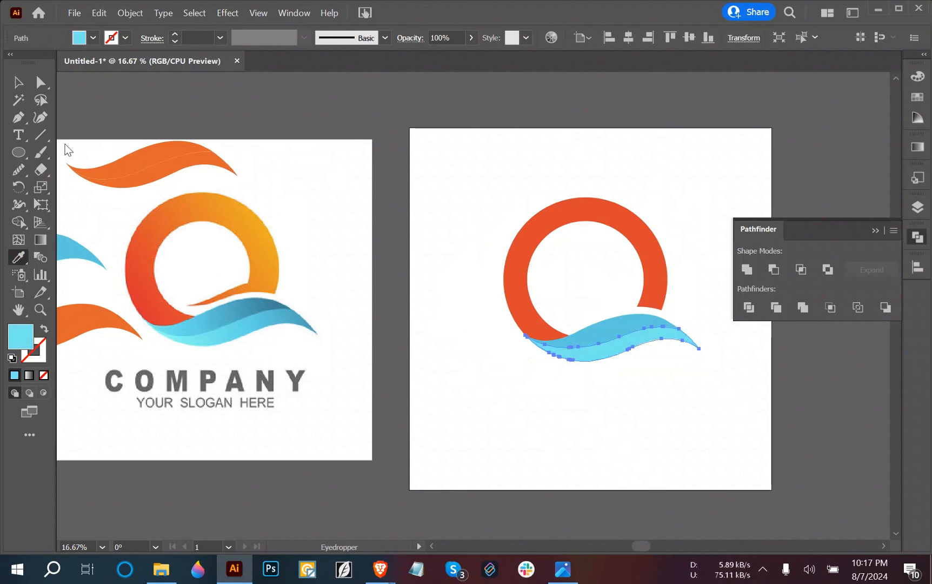
{"action": "left_click", "coordinate": [21, 81]}
{"action": "left_click", "coordinate": [355, 151]}
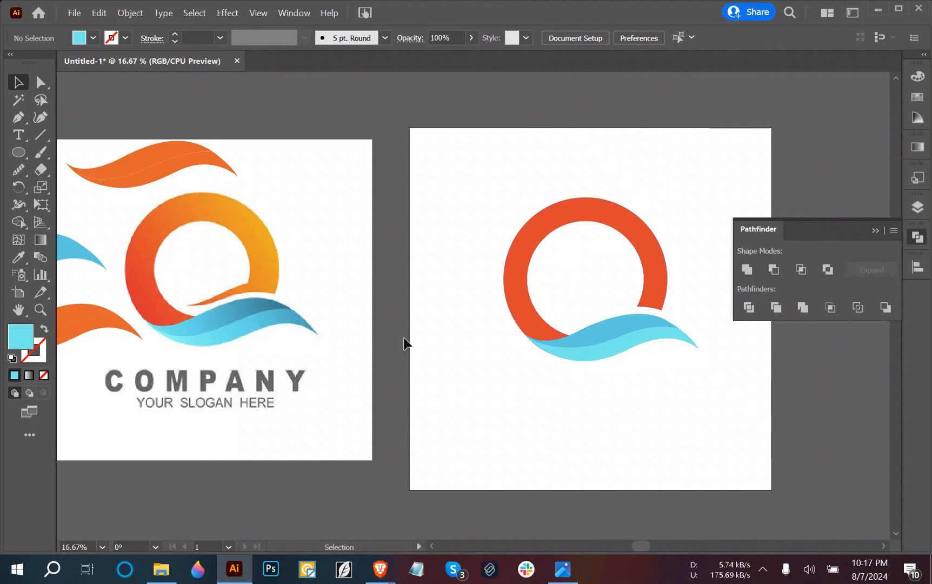
- Draw a closed, curved tail about 340 px long with the Pen tool, tapering inward from the ring's cut right end above the wave
{"action": "left_click", "coordinate": [23, 118]}
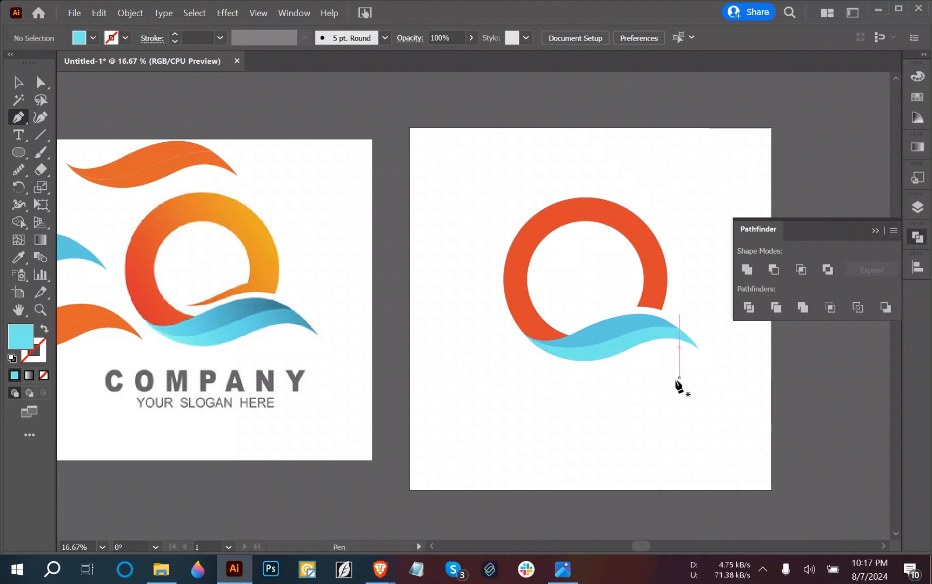
{"action": "scroll", "coordinate": [664, 391], "scroll_direction": "up", "scroll_amount": 2}
{"action": "left_click_drag", "start_coordinate": [651, 344], "coordinate": [618, 399]}
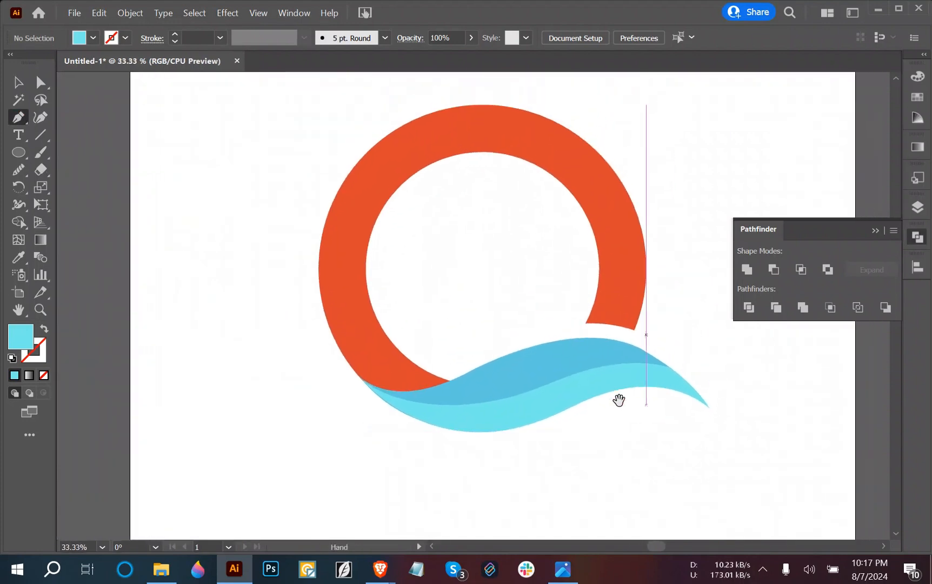
{"action": "left_click", "coordinate": [633, 332]}
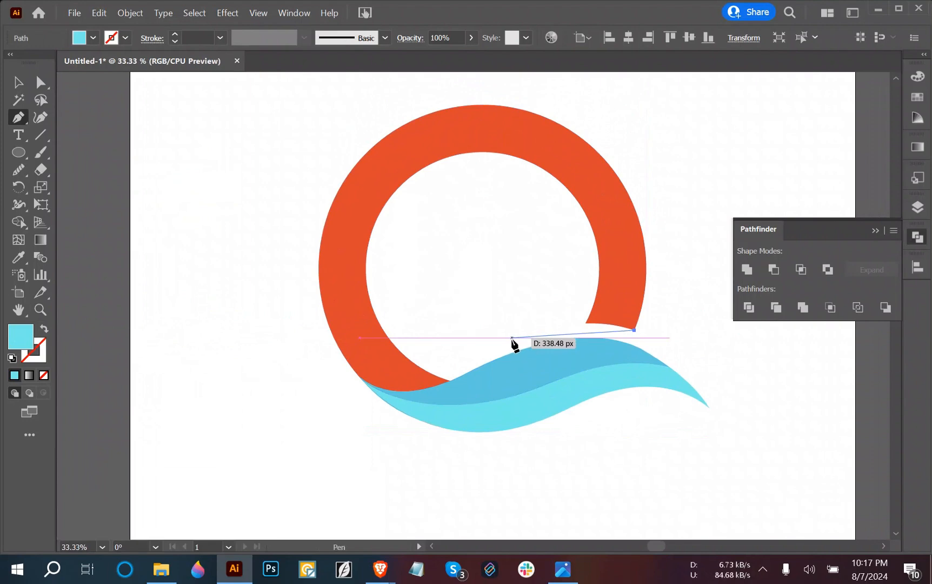
{"action": "left_click_drag", "start_coordinate": [509, 342], "coordinate": [436, 371]}
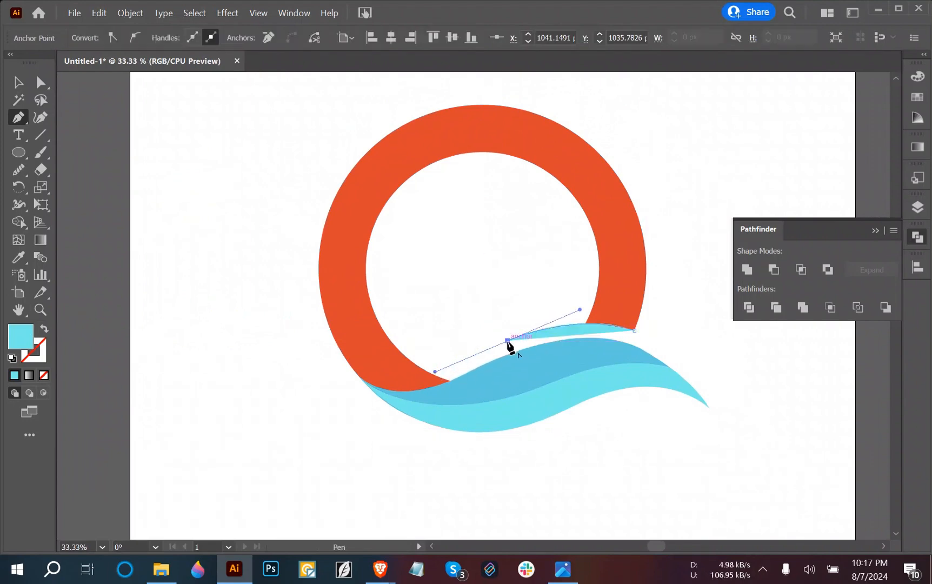
{"action": "left_click", "coordinate": [508, 340]}
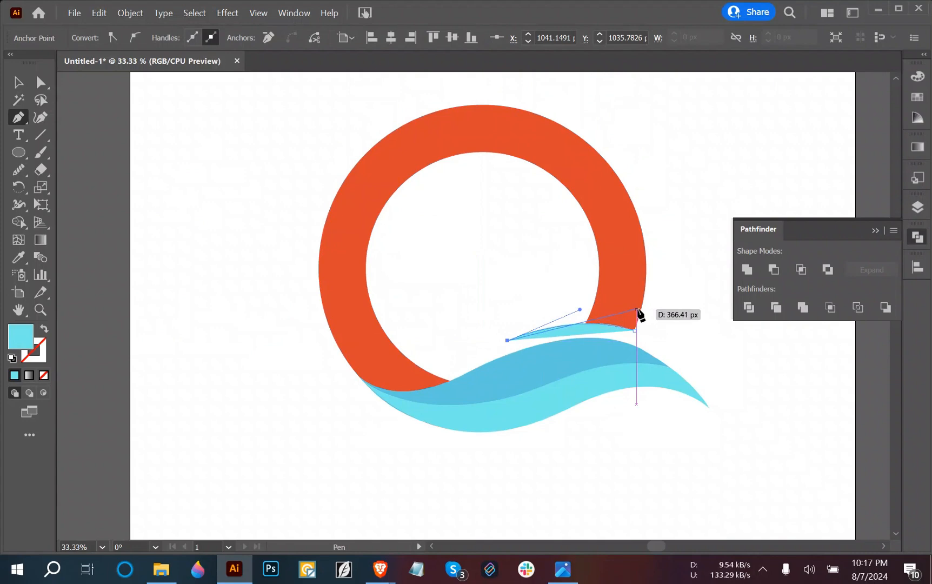
{"action": "left_click_drag", "start_coordinate": [637, 310], "coordinate": [714, 324]}
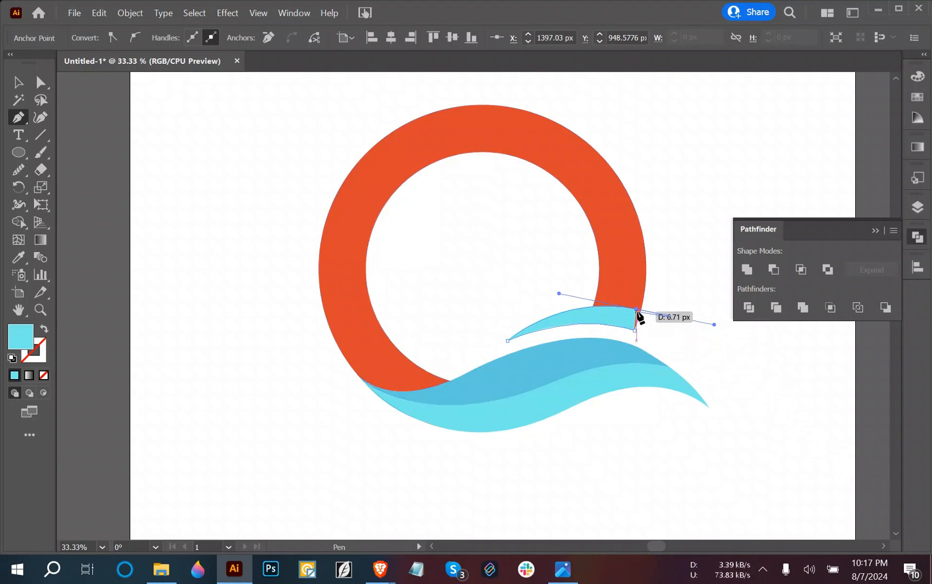
{"action": "left_click", "coordinate": [635, 331]}
{"action": "left_click", "coordinate": [636, 331]}
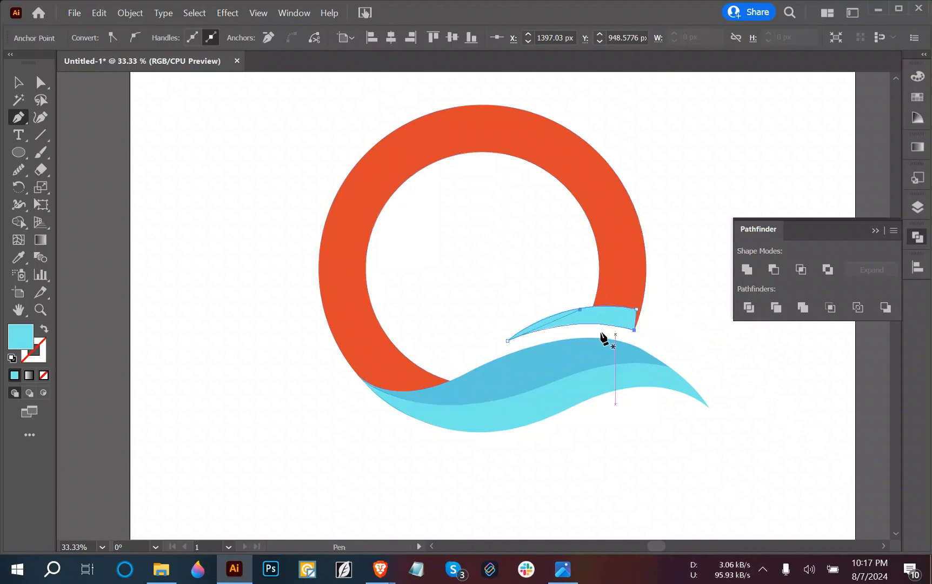
{"action": "left_click", "coordinate": [17, 82]}
{"action": "left_click", "coordinate": [497, 281]}
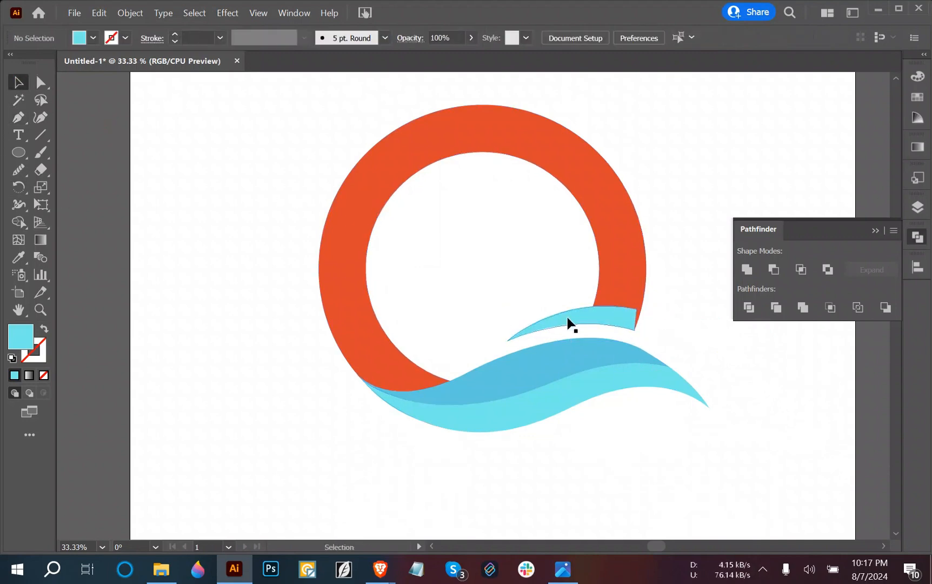
- Fill the tapered tail with the ring's red-orange using the Eyedropper
{"action": "left_click_drag", "start_coordinate": [271, 198], "coordinate": [538, 260]}
{"action": "left_click", "coordinate": [552, 315]}
{"action": "left_click", "coordinate": [552, 316]}
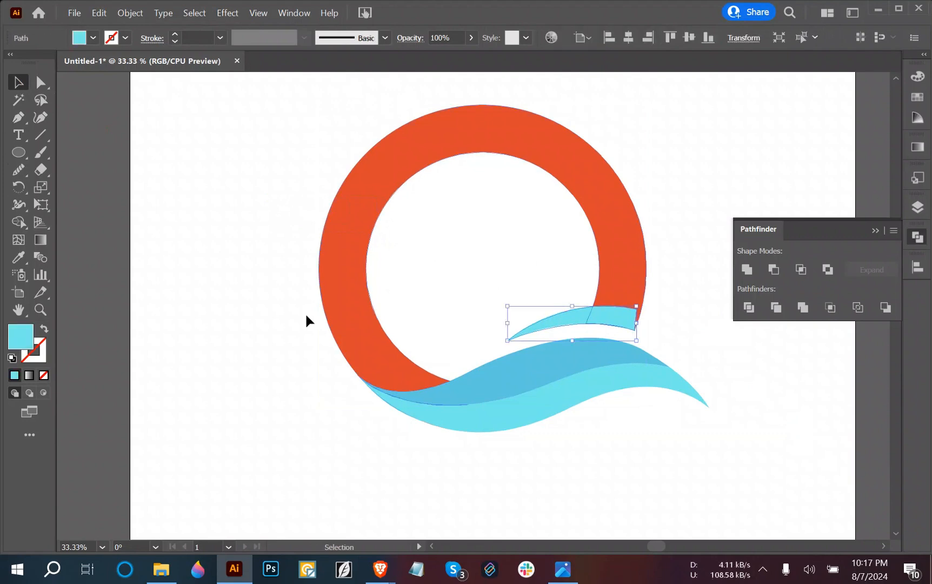
{"action": "left_click", "coordinate": [18, 257]}
{"action": "left_click", "coordinate": [381, 166]}
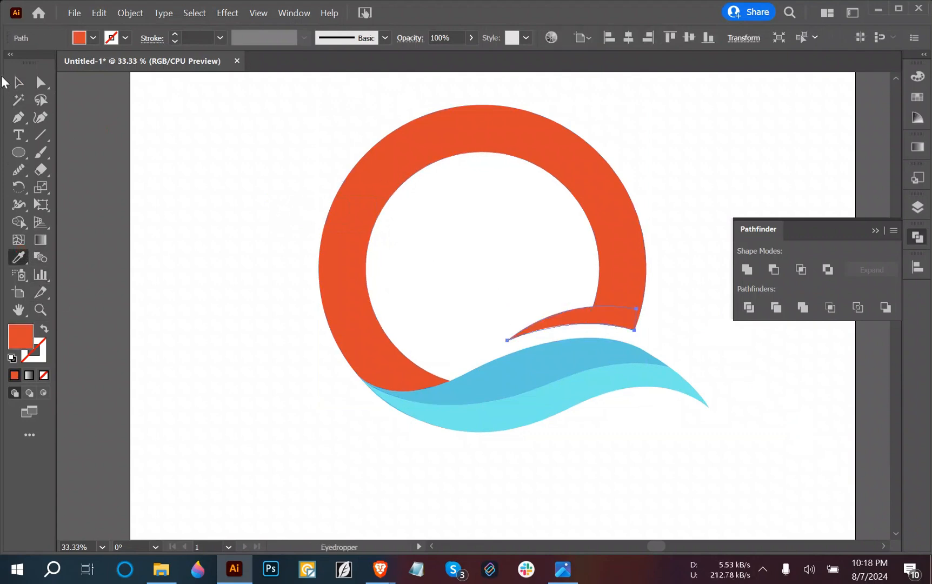
{"action": "left_click", "coordinate": [18, 82]}
{"action": "left_click", "coordinate": [166, 219]}
- Merge the tapered tail with the right end of the ring using Shape Builder
{"action": "left_click_drag", "start_coordinate": [662, 323], "coordinate": [622, 302]}
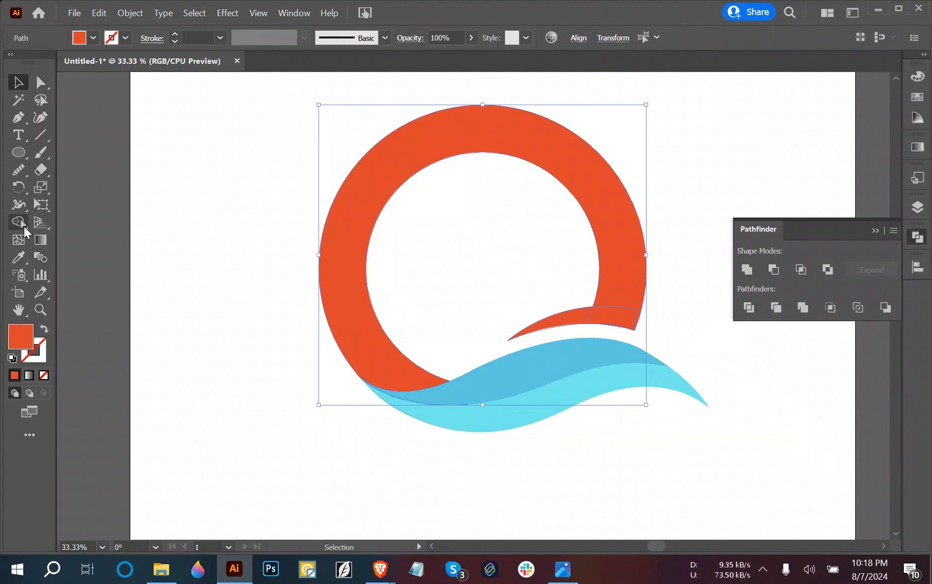
{"action": "left_click", "coordinate": [24, 226]}
{"action": "mouse_move", "coordinate": [627, 315]}
{"action": "left_mouse_down"}
{"action": "mouse_move", "coordinate": [606, 327]}
{"action": "mouse_move", "coordinate": [589, 320]}
{"action": "left_mouse_up"}
{"action": "left_click", "coordinate": [23, 88]}
{"action": "left_click", "coordinate": [177, 248]}
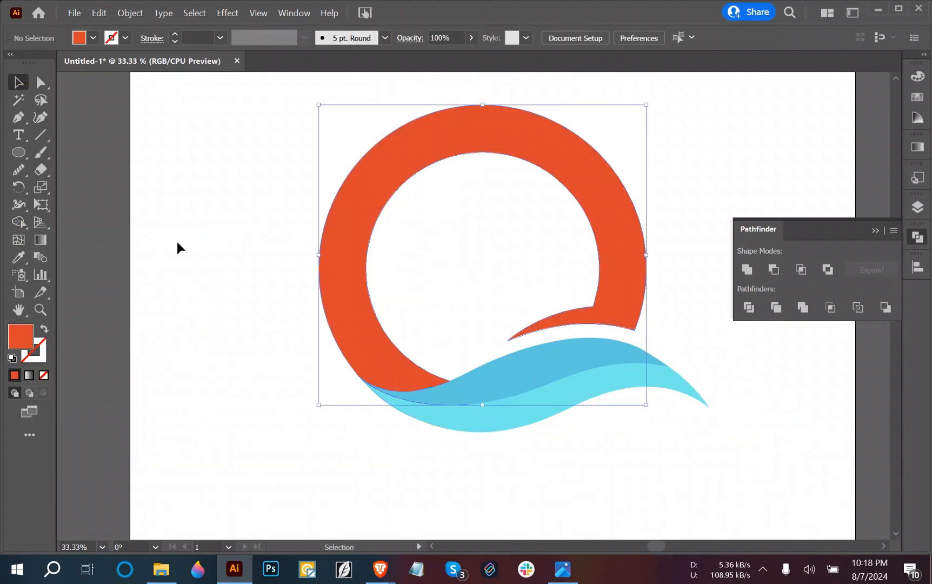
- Compare the redrawn logo with the reference and examine how the ring and the wave meet
{"action": "scroll", "coordinate": [511, 457], "scroll_direction": "down", "scroll_amount": 2}
{"action": "scroll", "coordinate": [509, 466], "scroll_direction": "down", "scroll_amount": 2}
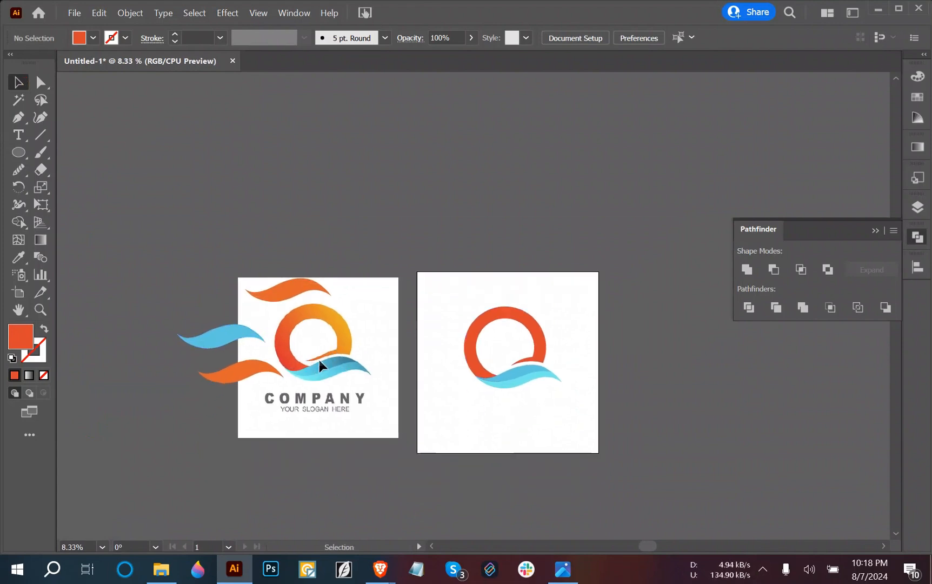
{"action": "scroll", "coordinate": [536, 390], "scroll_direction": "up", "scroll_amount": 2}
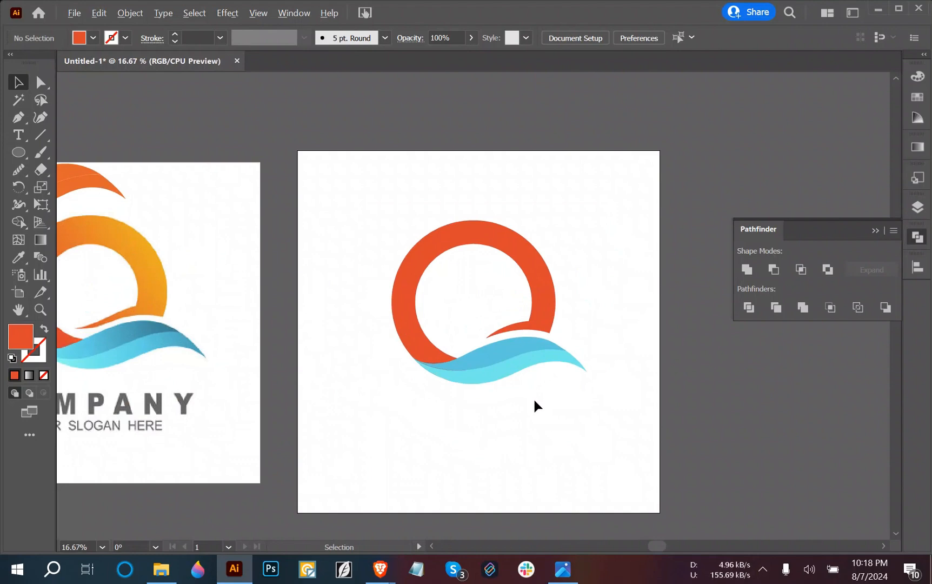
{"action": "scroll", "coordinate": [534, 398], "scroll_direction": "up", "scroll_amount": 1}
{"action": "left_click_drag", "start_coordinate": [489, 393], "coordinate": [539, 397]}
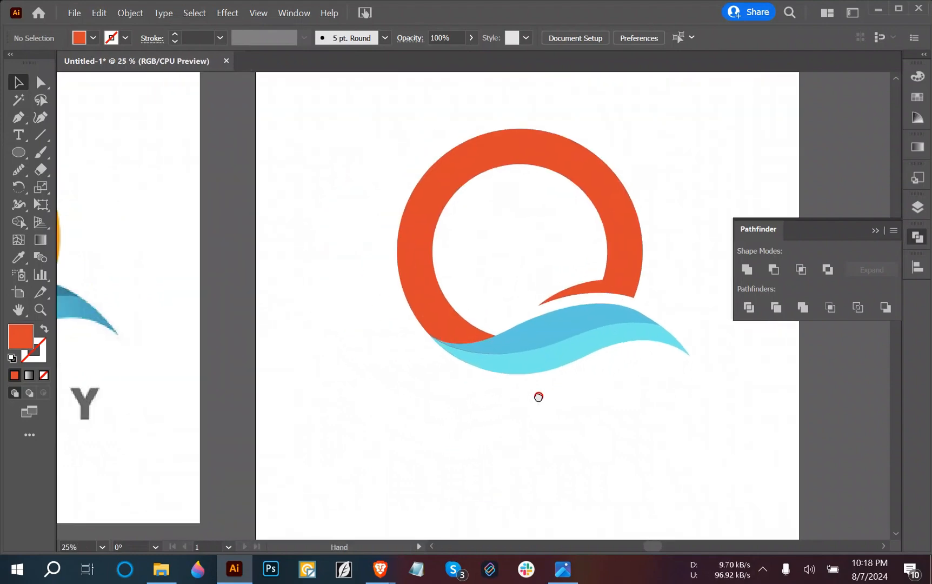
{"action": "left_click", "coordinate": [477, 357]}
{"action": "left_click", "coordinate": [478, 421]}
{"action": "left_click", "coordinate": [452, 331]}
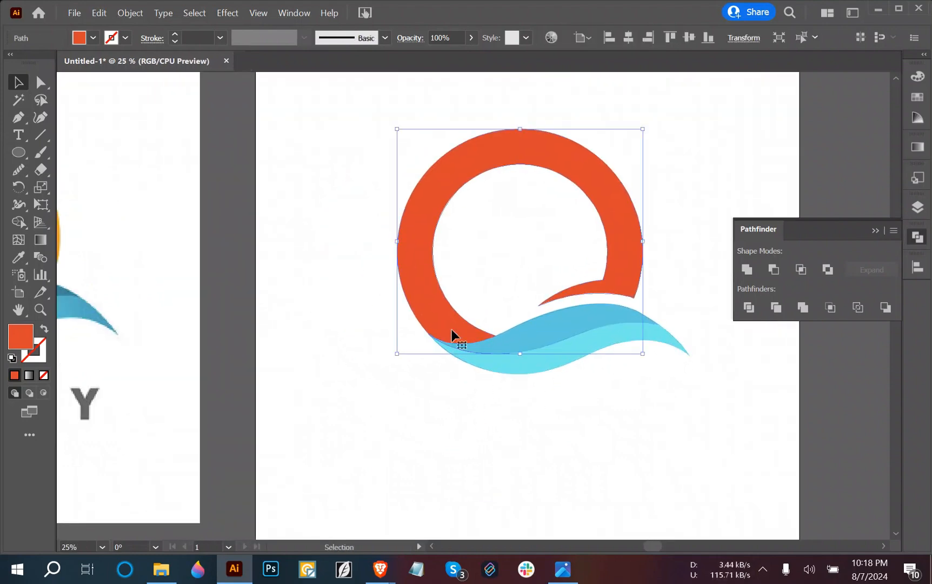
{"action": "right_click", "coordinate": [452, 329]}
{"action": "left_click", "coordinate": [456, 423]}
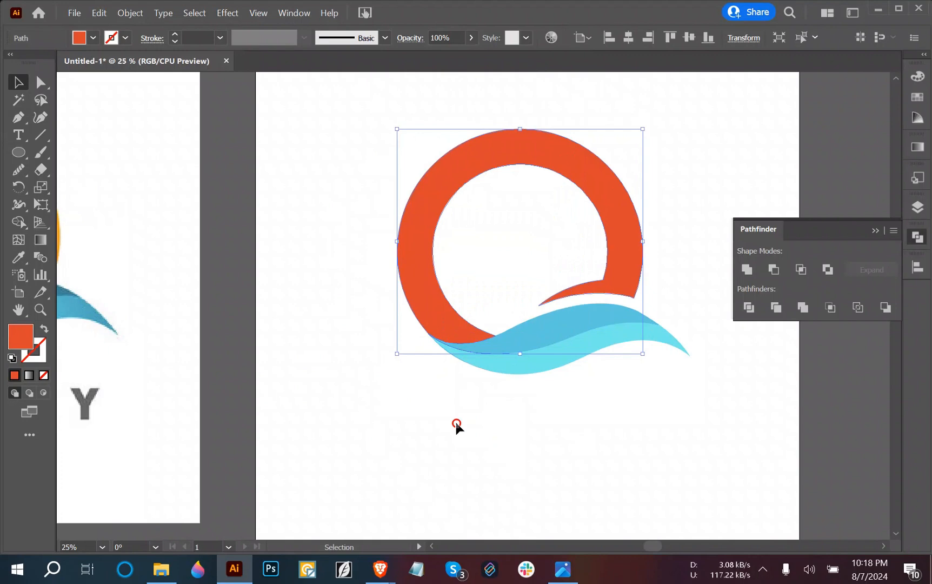
- Review the complete ring and wave on their artboard beside the reference logo
{"action": "left_click", "coordinate": [551, 349]}
{"action": "scroll", "coordinate": [446, 435], "scroll_direction": "down", "scroll_amount": 2, "text": "alt"}
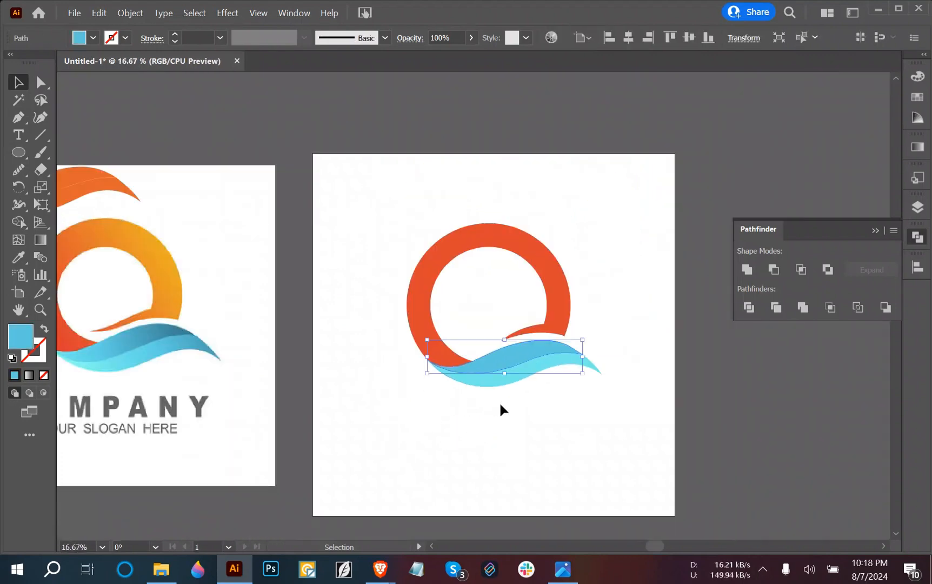
{"action": "left_click_drag", "start_coordinate": [387, 155], "coordinate": [679, 430]}
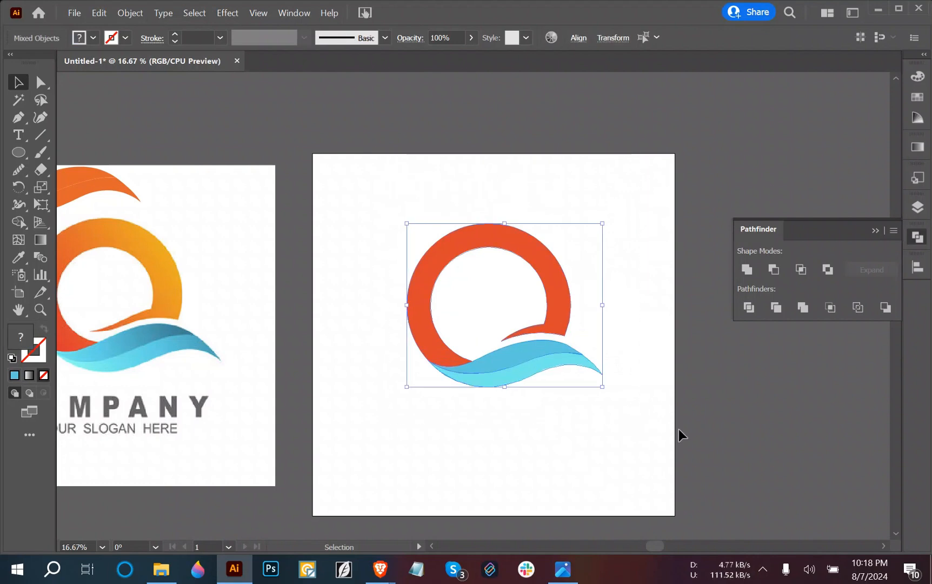
{"action": "left_click", "coordinate": [589, 436]}
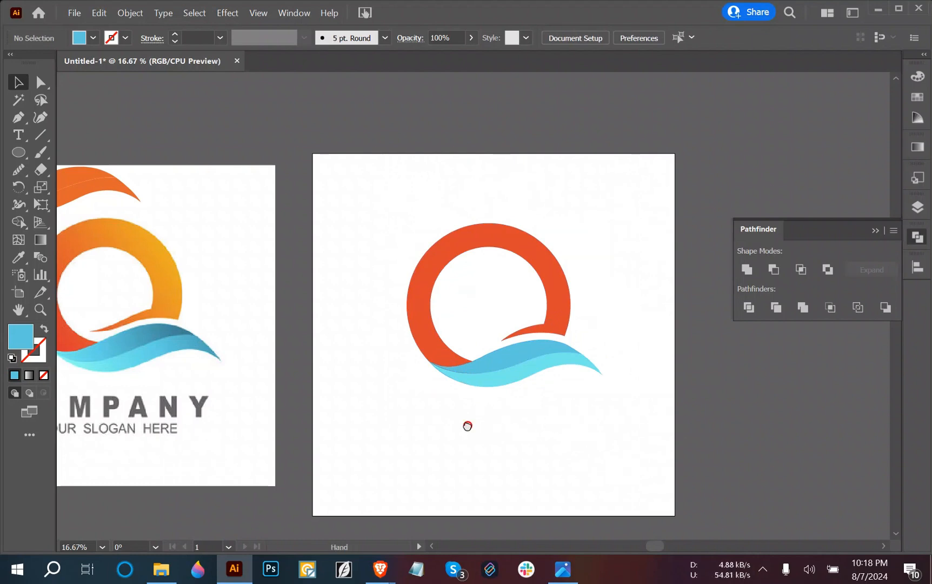
{"action": "left_click_drag", "start_coordinate": [469, 427], "coordinate": [516, 414]}
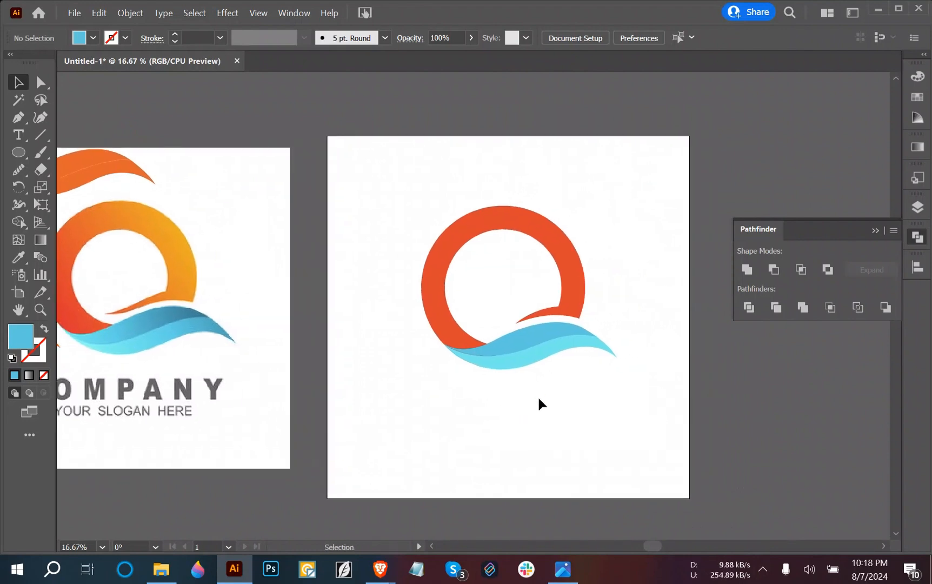
{"action": "left_click", "coordinate": [512, 359]}
{"action": "left_click", "coordinate": [518, 416]}
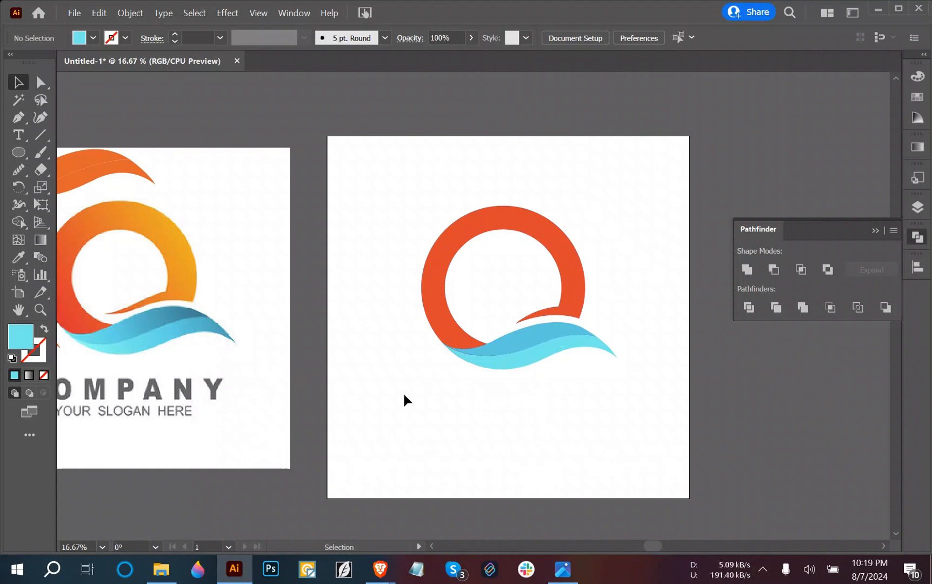
- Move the ring off the wave to check its hidden lower strip, and undo the move
{"action": "scroll", "coordinate": [481, 384], "scroll_direction": "up", "scroll_amount": 5}
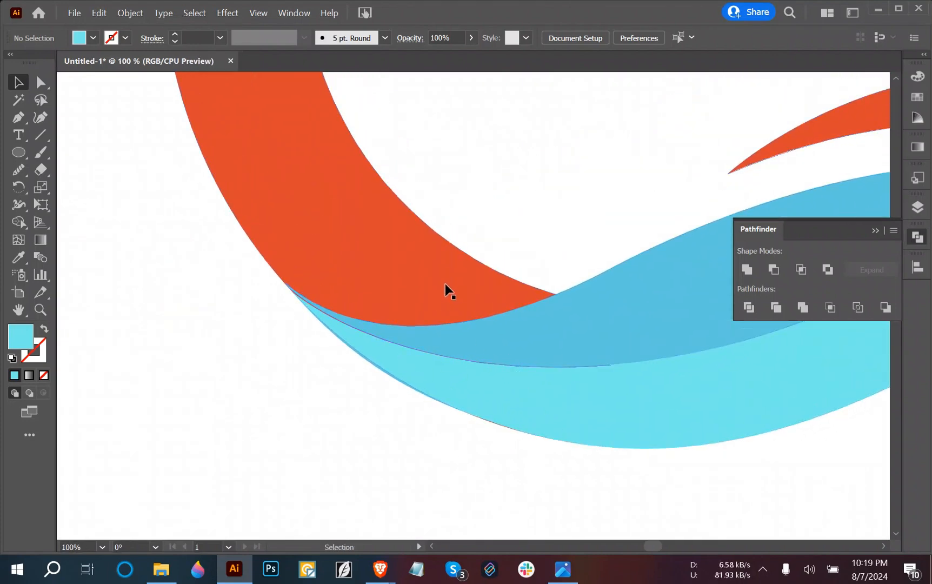
{"action": "left_click_drag", "start_coordinate": [445, 287], "coordinate": [261, 240]}
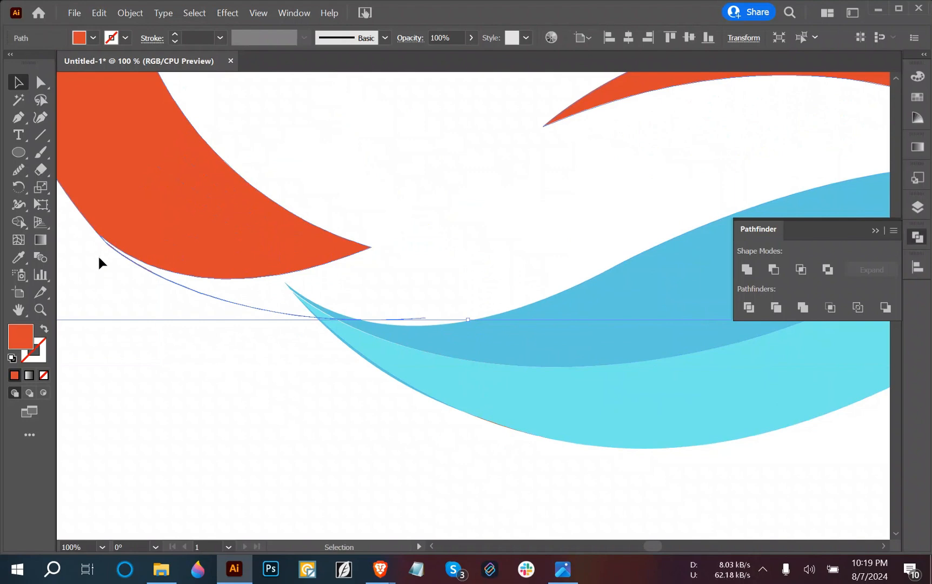
{"action": "key", "text": "ctrl+z"}
{"action": "left_click", "coordinate": [310, 435]}
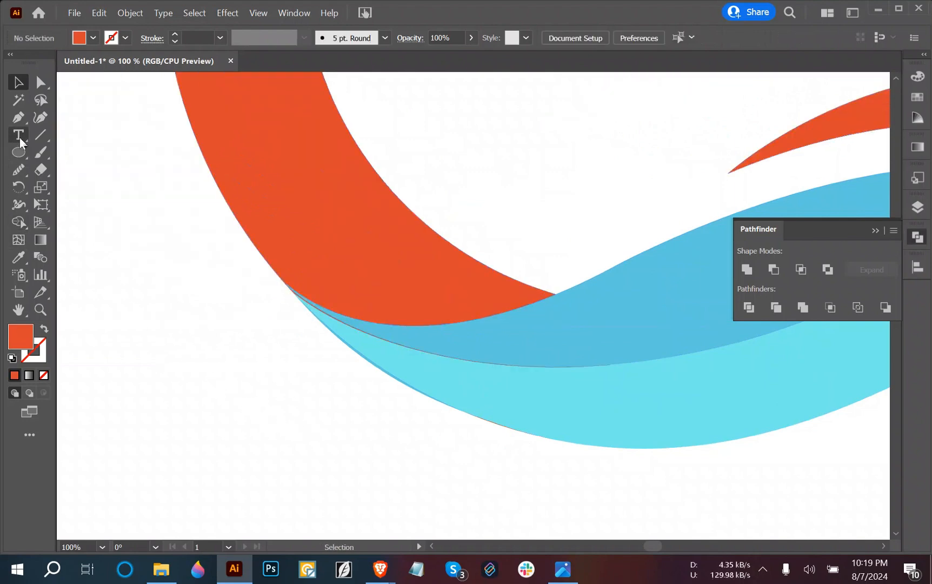
- Draw a closed triangle with the Pen tool cutting across the pointed start of the wave below the ring
{"action": "key", "text": "p"}
{"action": "left_click_drag", "start_coordinate": [307, 301], "coordinate": [235, 250]}
{"action": "left_click", "coordinate": [235, 247]}
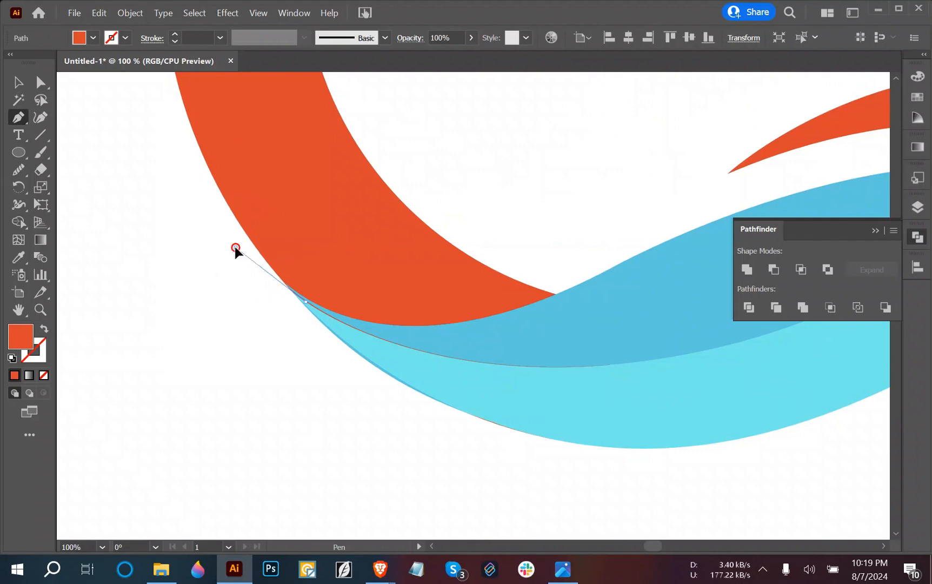
{"action": "left_click", "coordinate": [306, 432]}
{"action": "left_click", "coordinate": [16, 81]}
- Try to remove the triangle and the ring's thin orange strip between the waves with Shape Builder, and undo the attempt
{"action": "key", "text": "ctrl+a"}
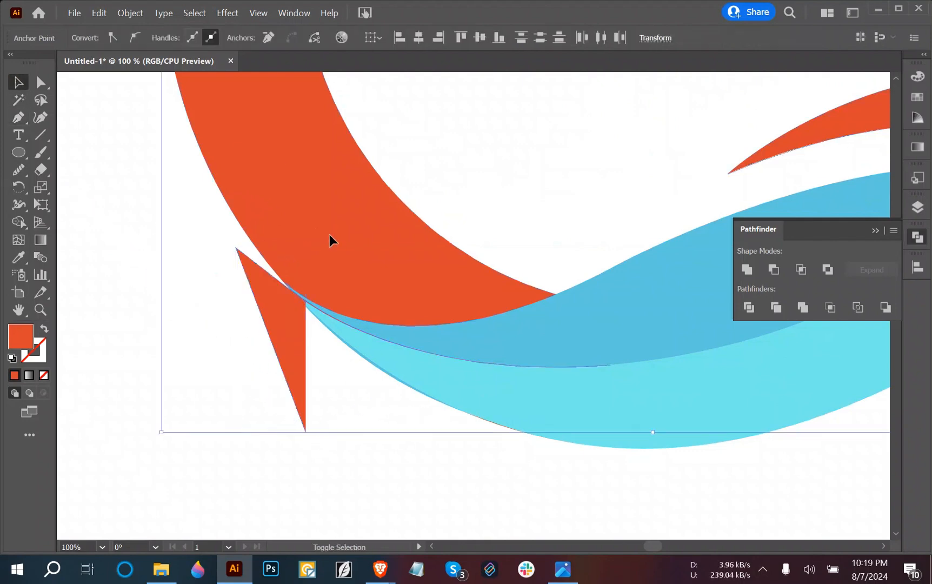
{"action": "left_click", "coordinate": [19, 222]}
{"action": "left_click_drag", "start_coordinate": [258, 352], "coordinate": [276, 346]}
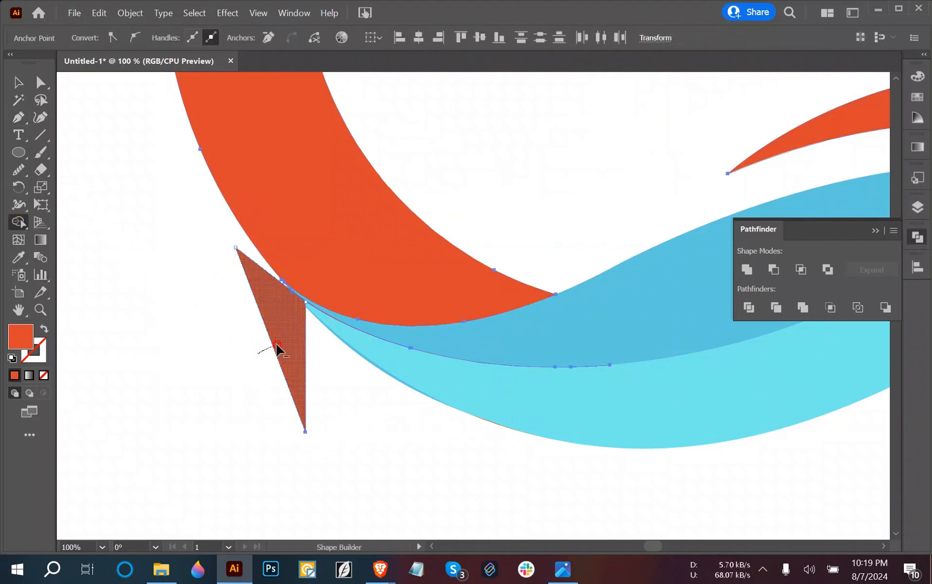
{"action": "left_click_drag", "start_coordinate": [309, 309], "coordinate": [299, 314]}
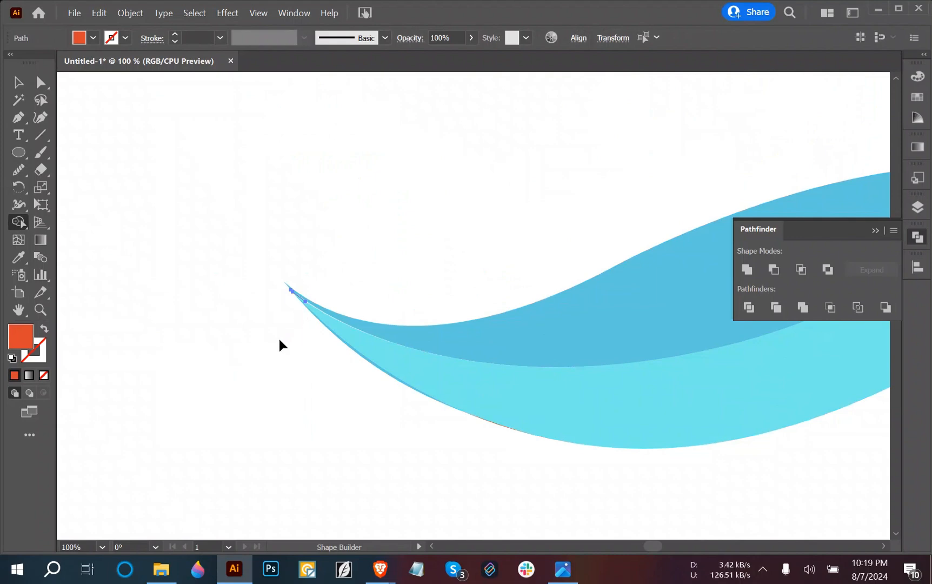
{"action": "key", "text": "ctrl+z"}
{"action": "scroll", "coordinate": [312, 366], "scroll_direction": "up", "scroll_amount": 2}
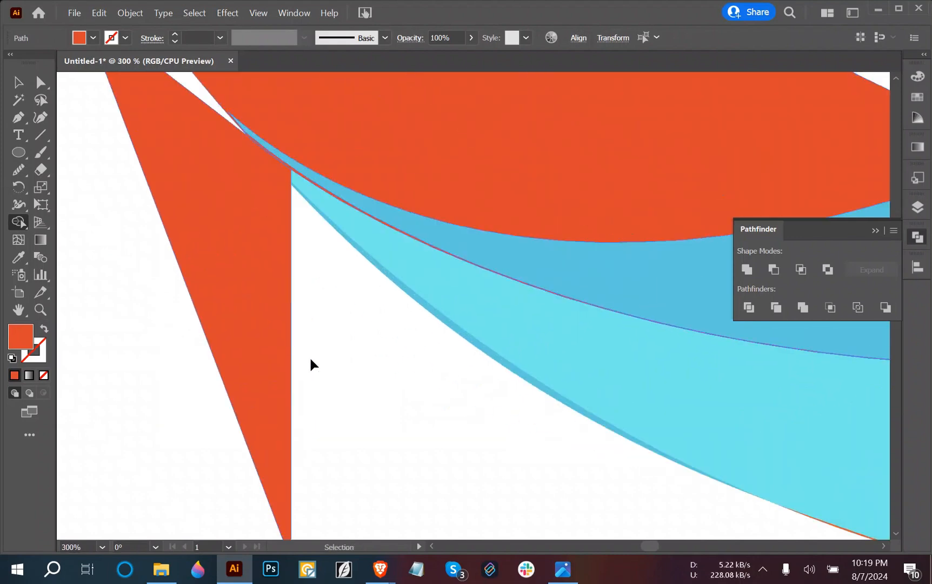
{"action": "key", "text": "ctrl+z"}
{"action": "key", "text": "ctrl+z"}
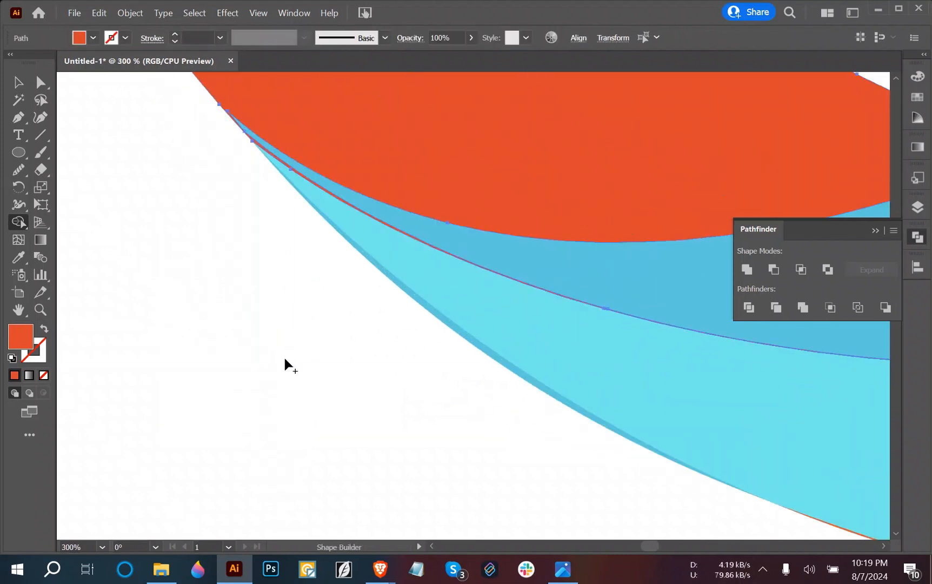
- Draw a small closed Pen triangle crossing the thin orange strip where the ring meets the wave's pointed start
{"action": "left_click", "coordinate": [18, 83]}
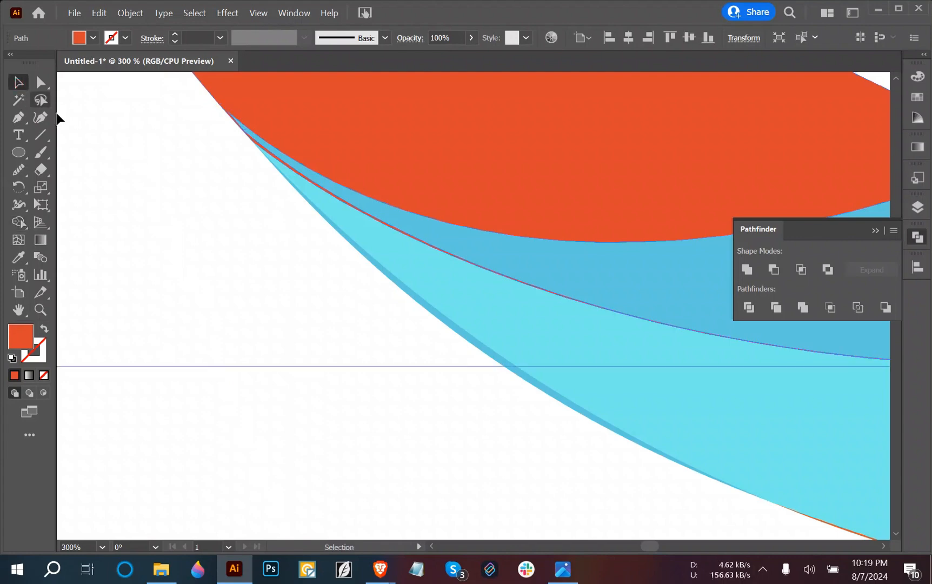
{"action": "left_click", "coordinate": [67, 120]}
{"action": "left_click", "coordinate": [14, 117]}
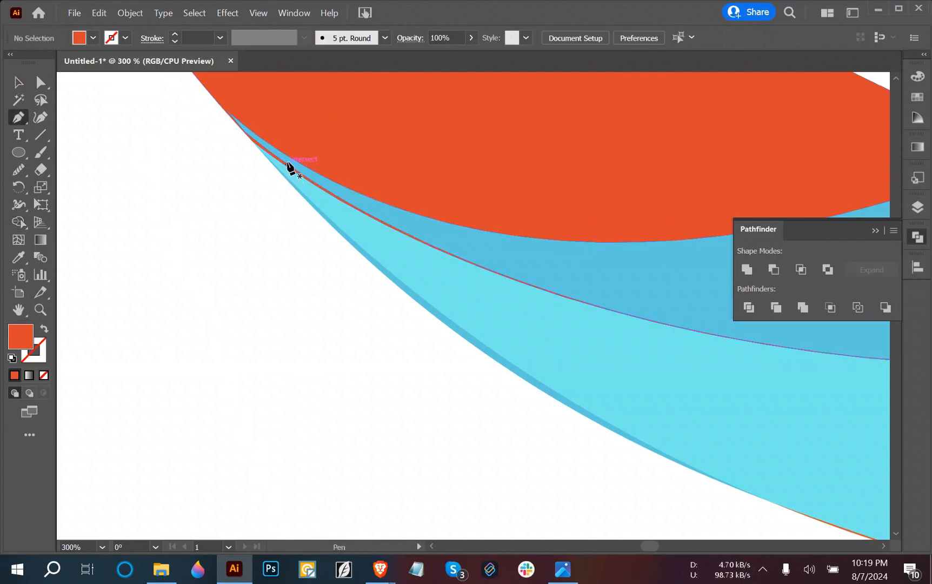
{"action": "left_click", "coordinate": [287, 166]}
{"action": "left_click", "coordinate": [207, 104]}
{"action": "left_click", "coordinate": [234, 295]}
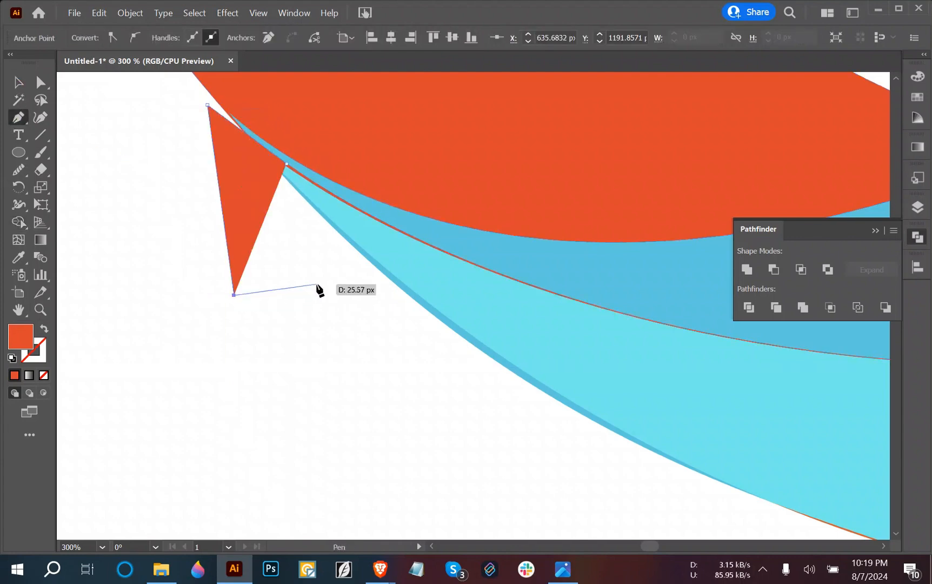
{"action": "left_click", "coordinate": [287, 165]}
{"action": "left_click", "coordinate": [19, 83]}
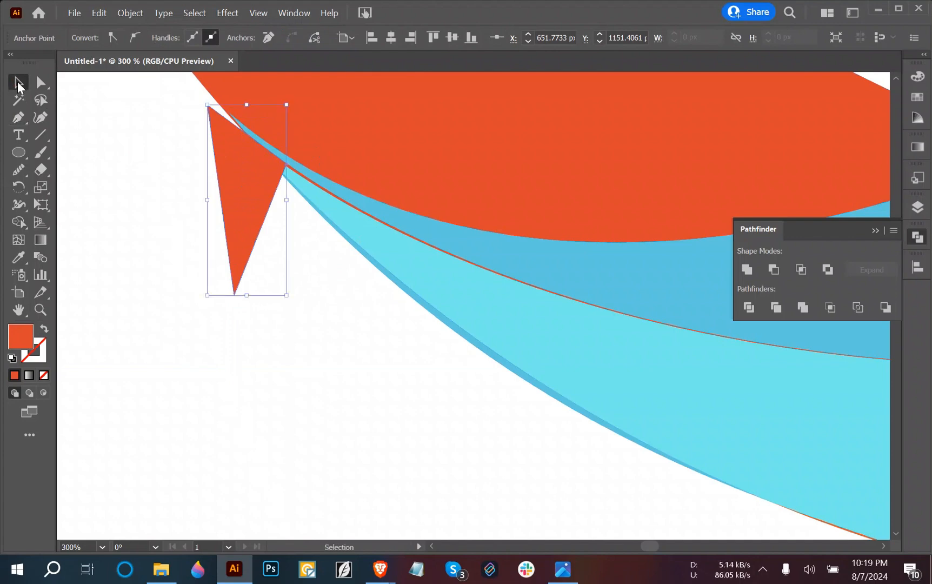
- Remove the cutting triangle and the ring's thin orange strip between the two wave parts with Shape Builder
{"action": "key", "text": "ctrl+a"}
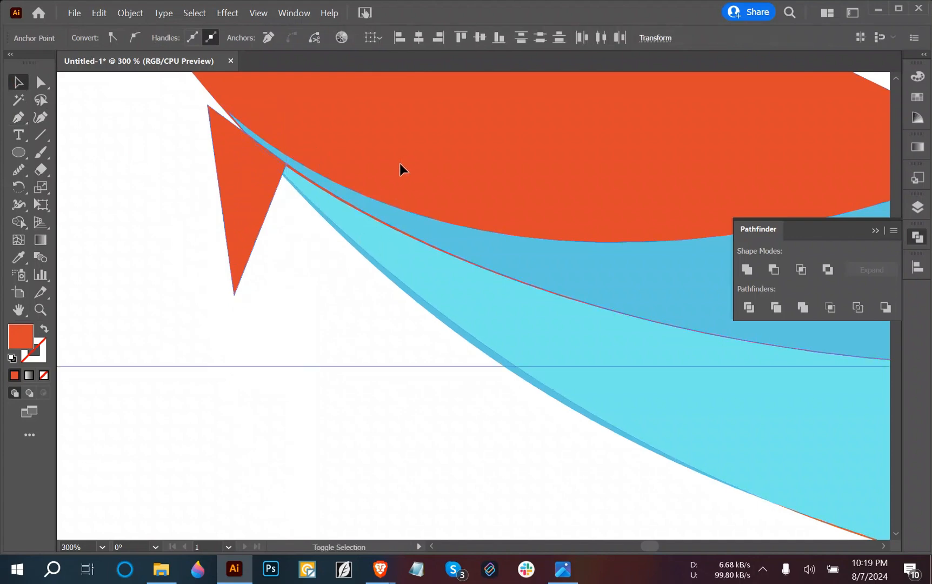
{"action": "left_click", "coordinate": [18, 222]}
{"action": "left_click_drag", "start_coordinate": [186, 204], "coordinate": [266, 146]}
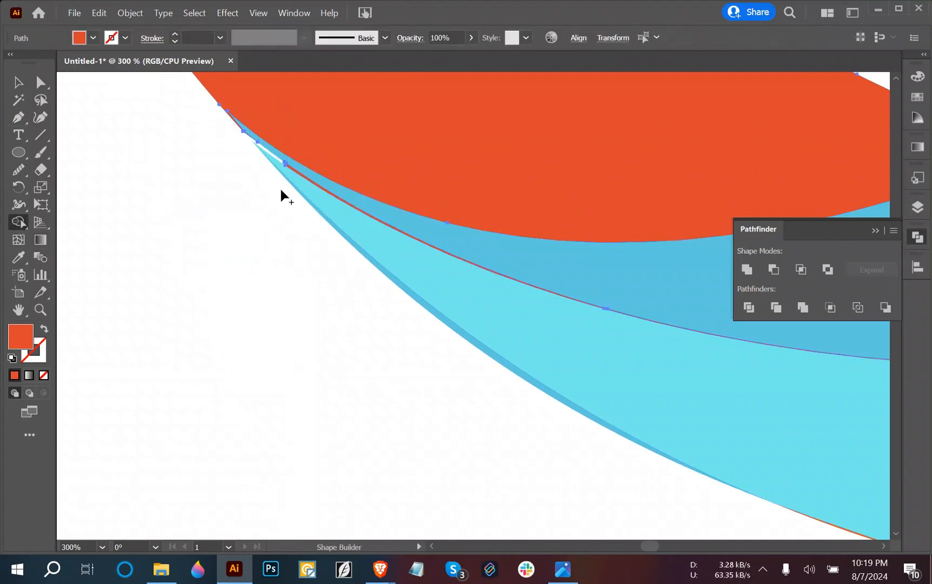
{"action": "left_click", "coordinate": [307, 174], "text": "alt"}
{"action": "left_click", "coordinate": [19, 82]}
{"action": "left_click", "coordinate": [259, 274]}
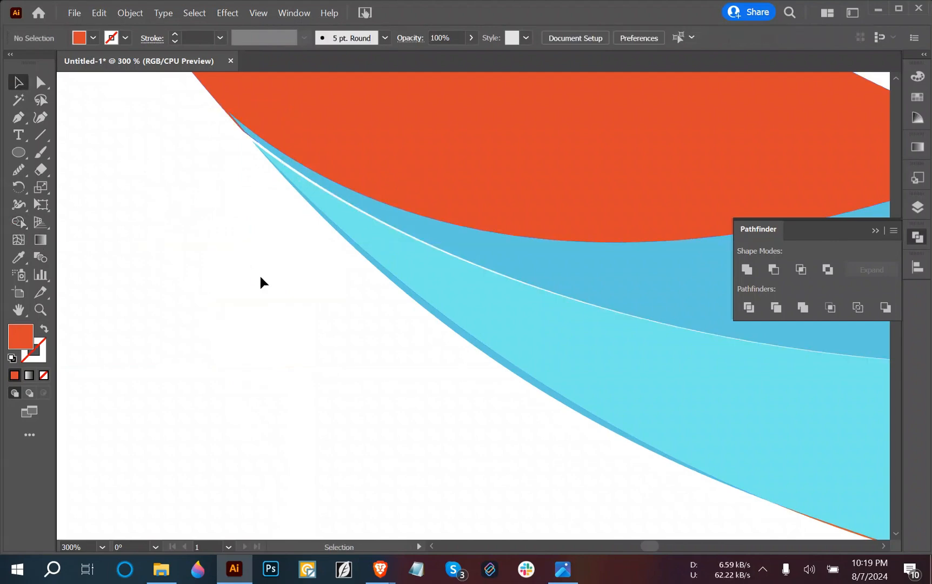
- Delete the dark-blue sliver along the lower edge of the light-blue wave
{"action": "scroll", "coordinate": [292, 328], "scroll_direction": "down", "scroll_amount": 5}
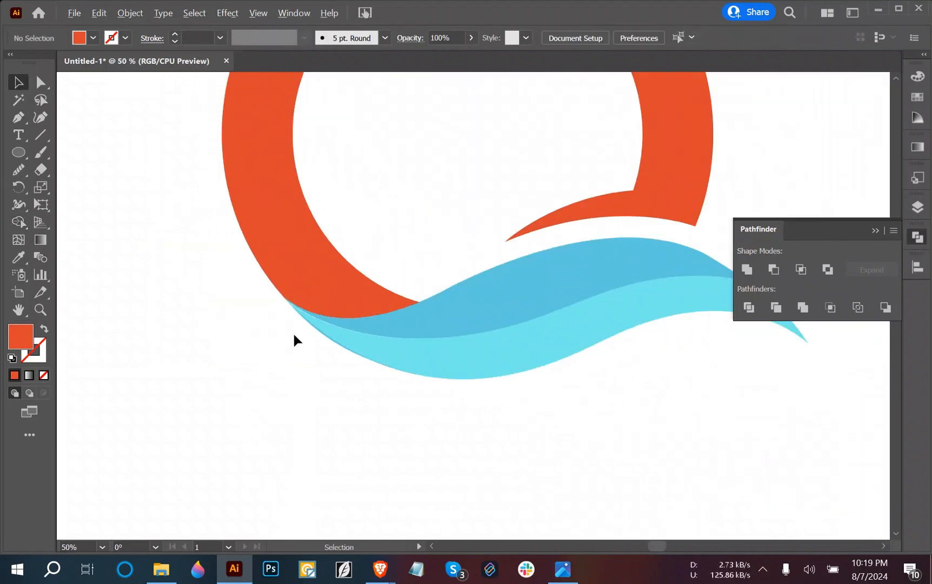
{"action": "scroll", "coordinate": [293, 332], "scroll_direction": "down", "scroll_amount": 1}
{"action": "scroll", "coordinate": [318, 352], "scroll_direction": "up", "scroll_amount": 3}
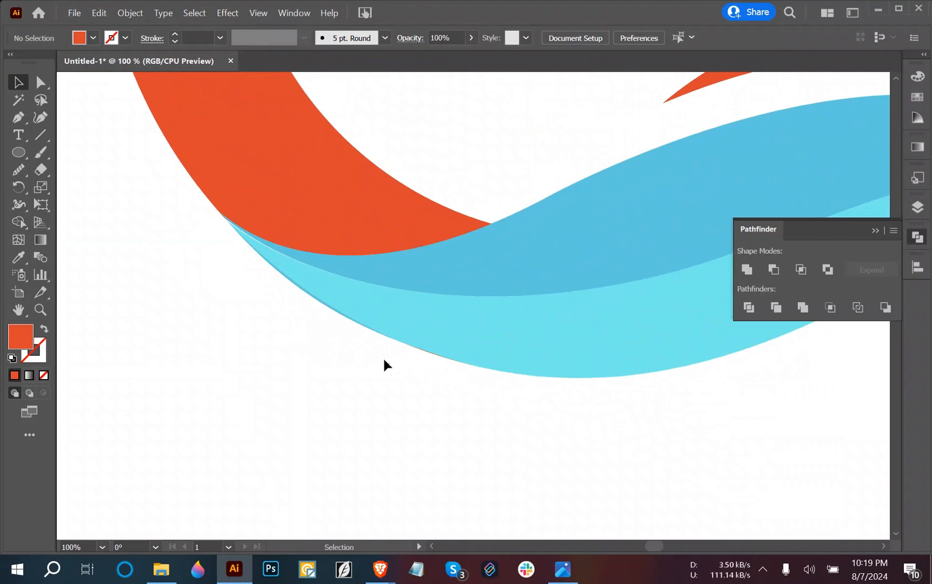
{"action": "left_click", "coordinate": [337, 320]}
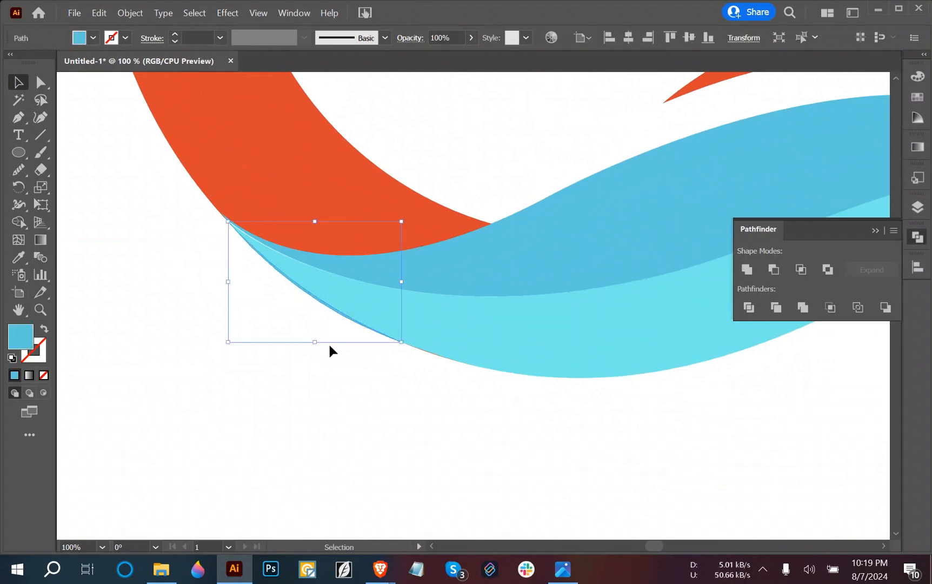
{"action": "left_click", "coordinate": [384, 454]}
- Delete the leftover orange group hidden beneath the light-blue wave
{"action": "left_click", "coordinate": [433, 355]}
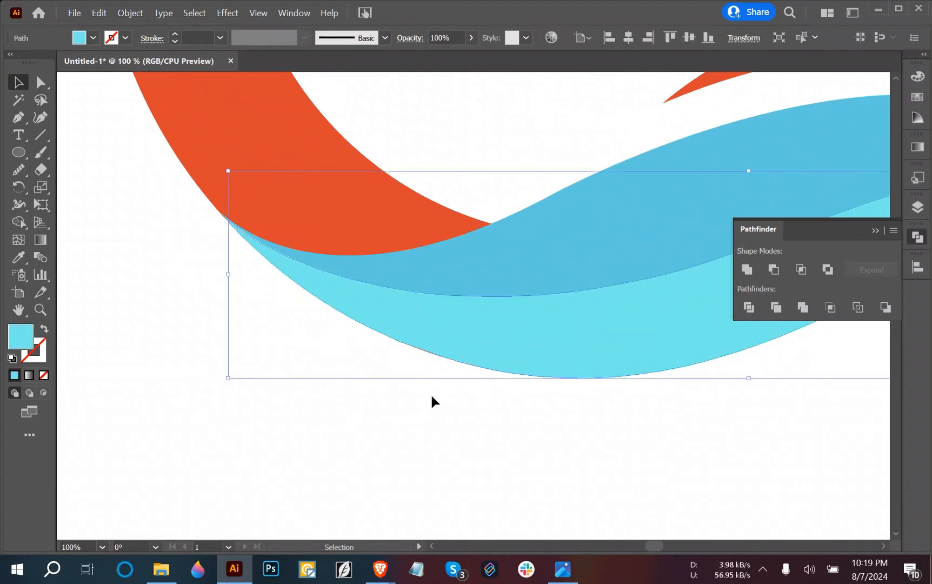
{"action": "left_click_drag", "start_coordinate": [458, 387], "coordinate": [406, 326]}
{"action": "left_click", "coordinate": [421, 327]}
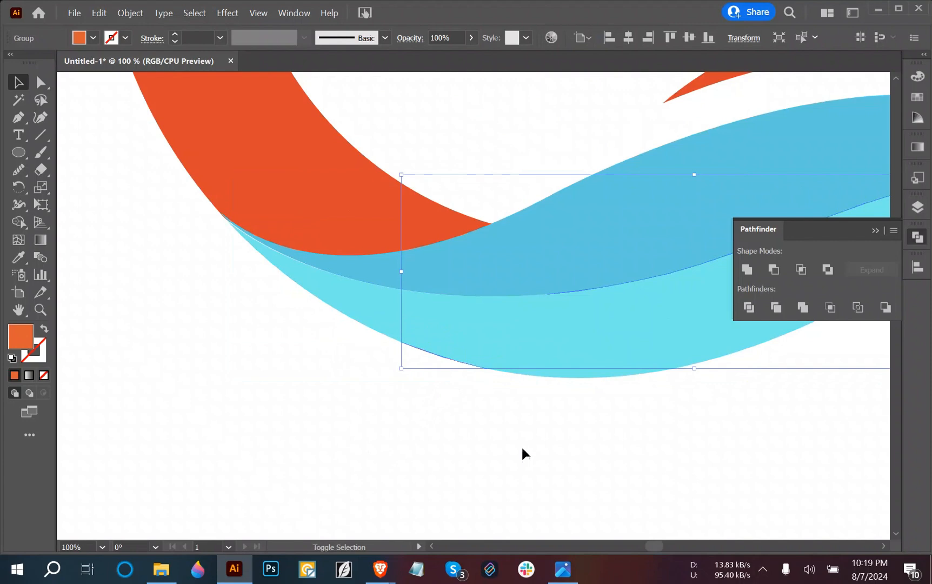
{"action": "left_click", "coordinate": [497, 469]}
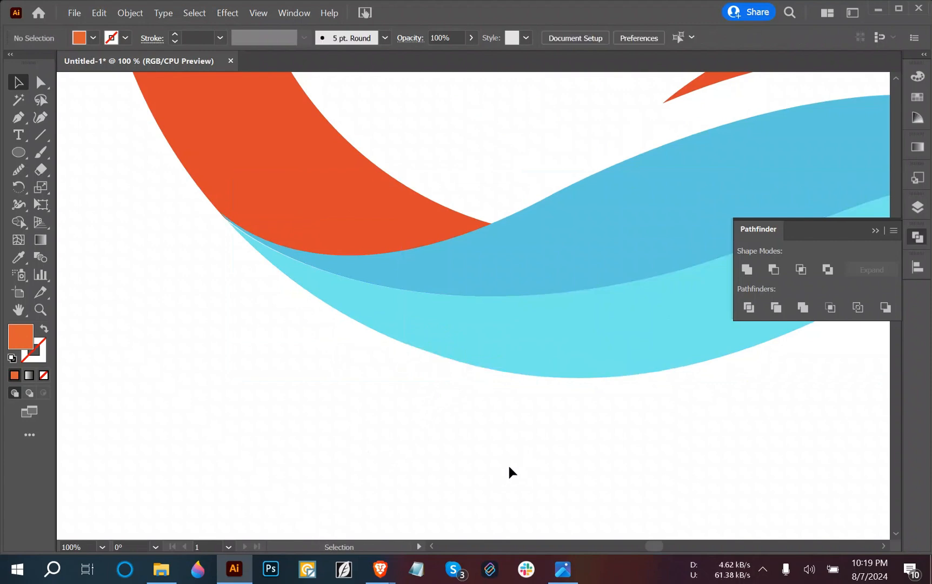
- Group the ring and both wave parts, and centre the logo horizontally and vertically on the artboard
{"action": "scroll", "coordinate": [514, 454], "scroll_direction": "down", "scroll_amount": 2}
{"action": "left_click_drag", "start_coordinate": [626, 441], "coordinate": [477, 417]}
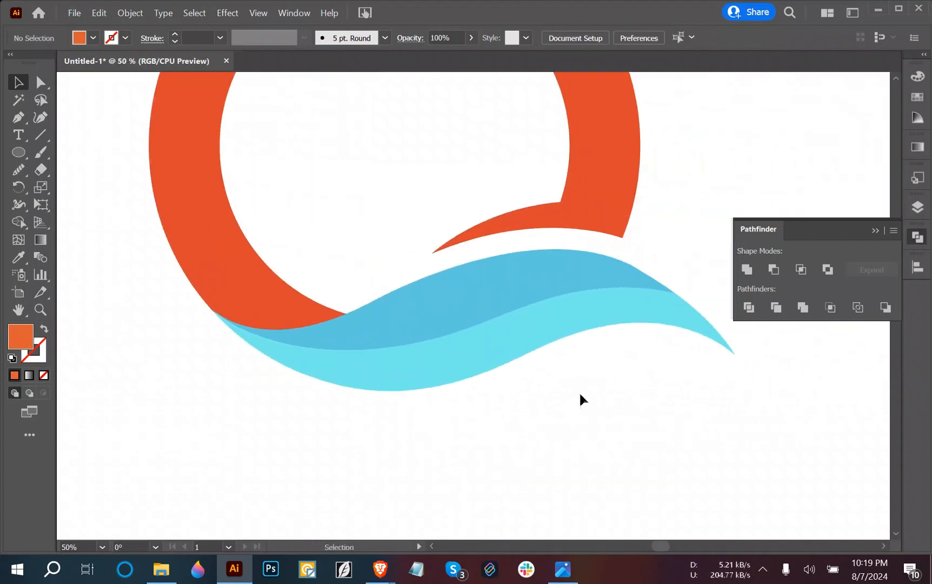
{"action": "scroll", "coordinate": [540, 442], "scroll_direction": "down", "scroll_amount": 4}
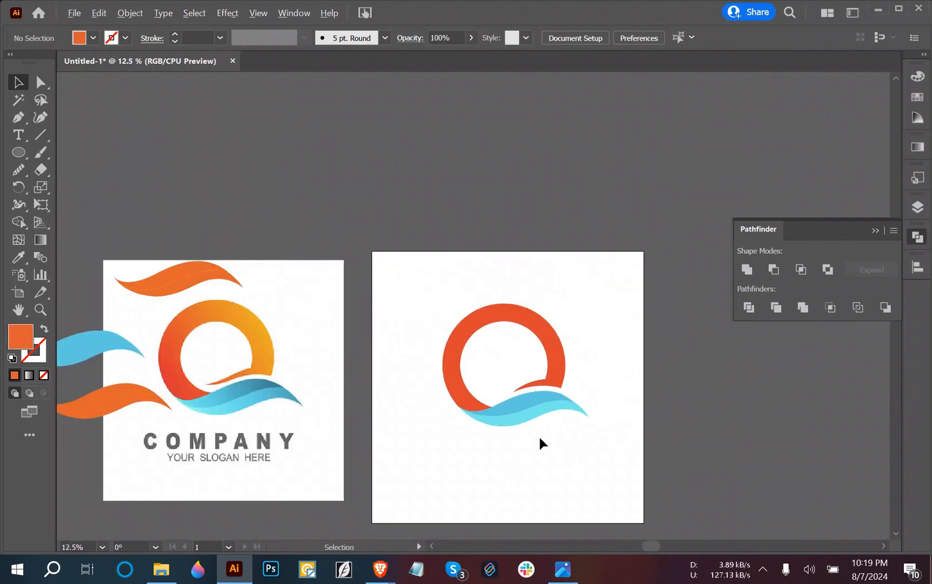
{"action": "left_click_drag", "start_coordinate": [603, 455], "coordinate": [370, 309]}
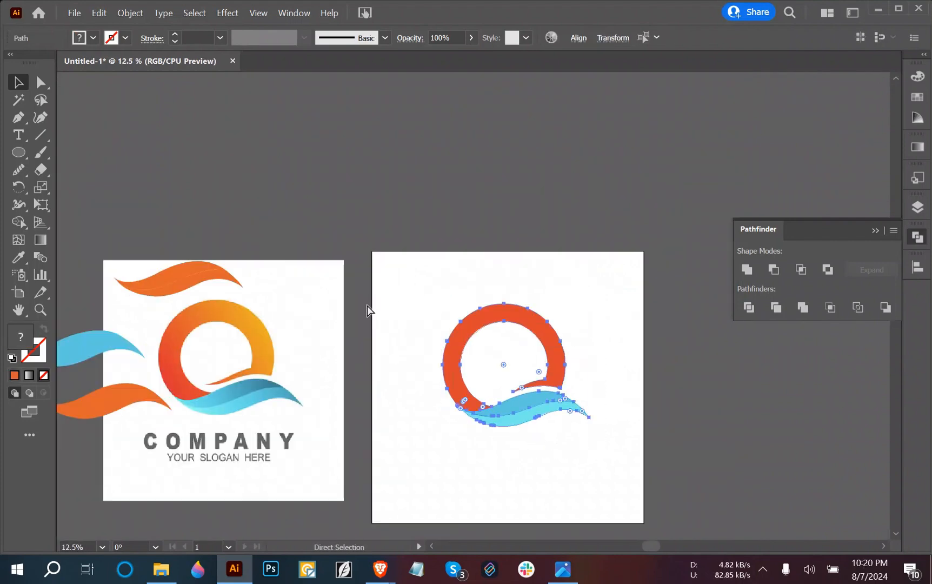
{"action": "left_click", "coordinate": [918, 267]}
{"action": "left_click", "coordinate": [766, 299]}
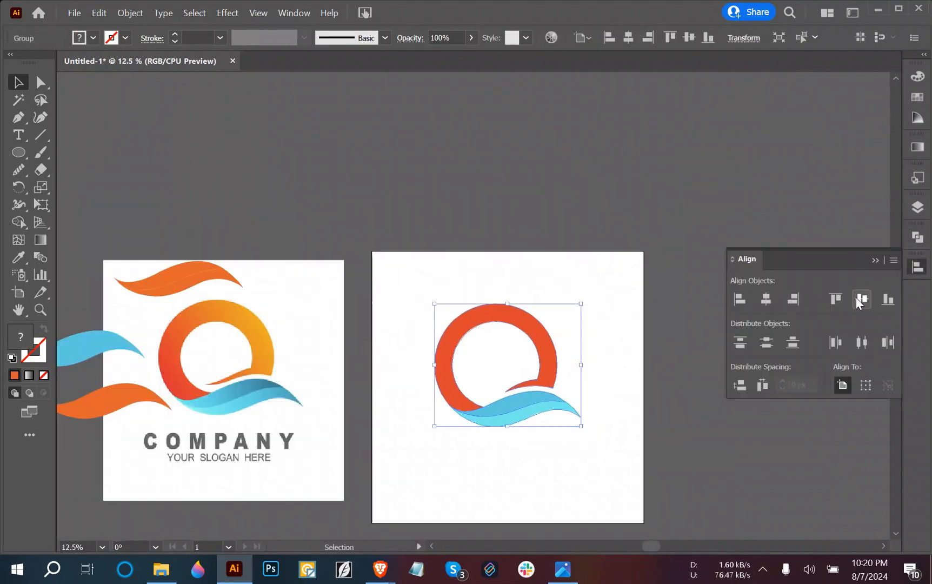
{"action": "left_click", "coordinate": [862, 299]}
{"action": "left_click", "coordinate": [569, 265]}
- Unlock all objects and delete the reference image with the spare orange and blue wave copies
{"action": "scroll", "coordinate": [604, 329], "scroll_direction": "down", "scroll_amount": 2}
{"action": "scroll", "coordinate": [604, 329], "scroll_direction": "right", "scroll_amount": 1}
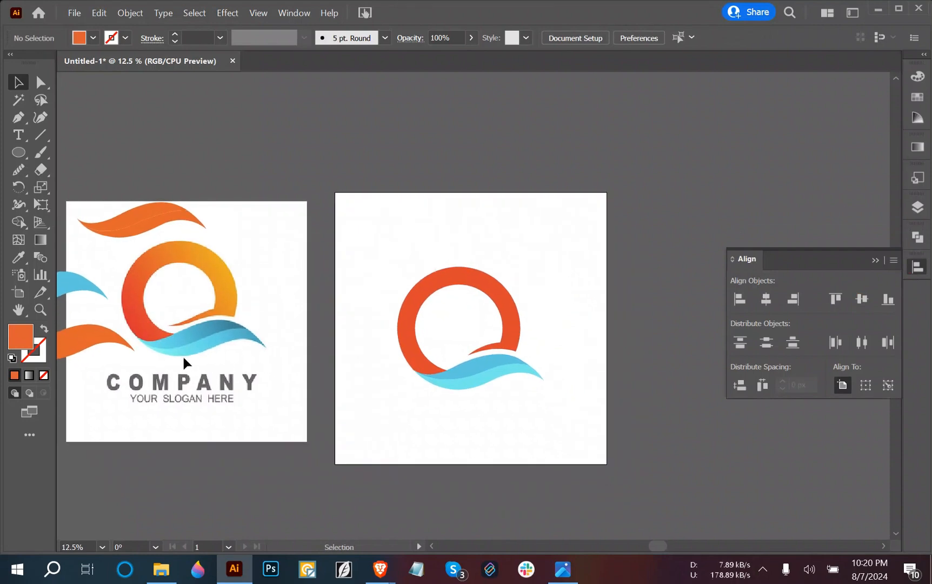
{"action": "left_click_drag", "start_coordinate": [330, 446], "coordinate": [456, 420]}
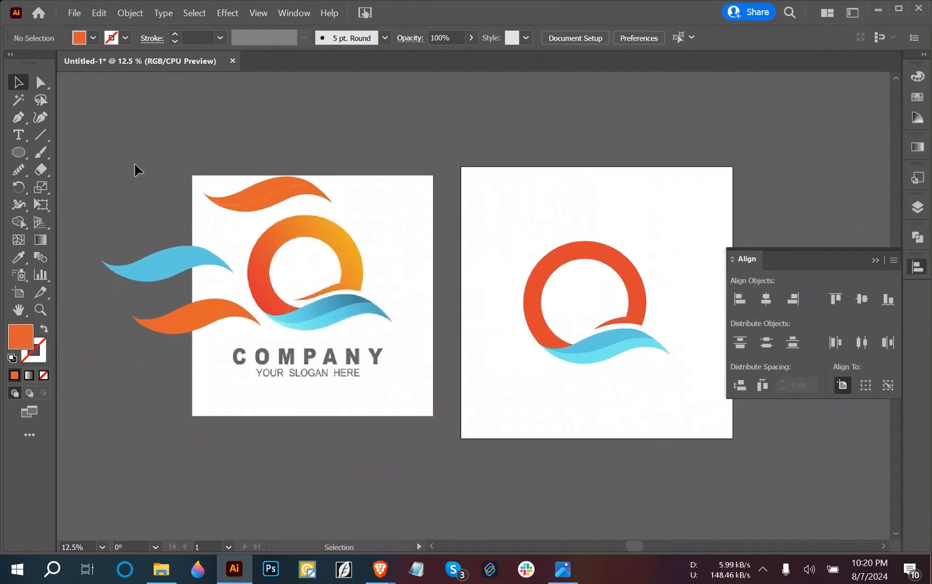
{"action": "left_click", "coordinate": [130, 13]}
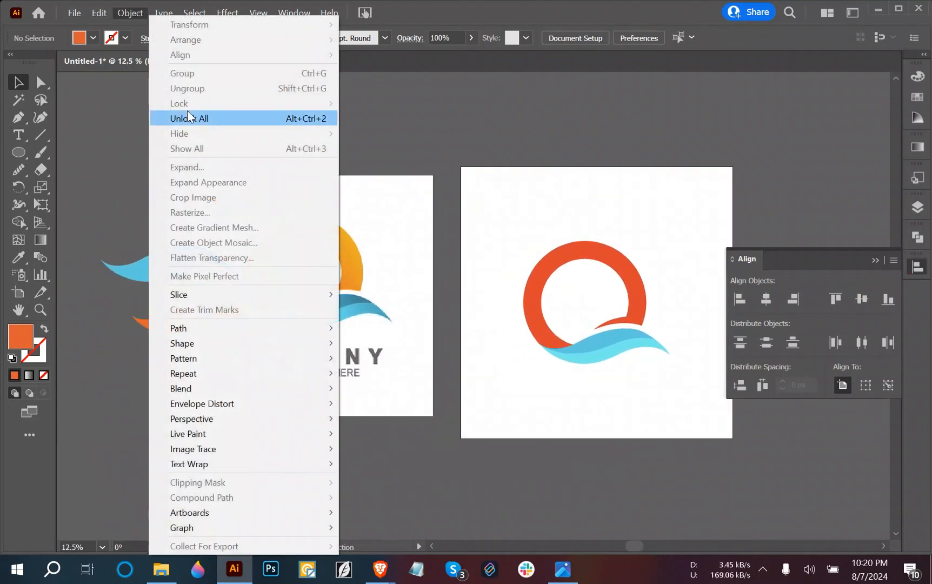
{"action": "left_click", "coordinate": [205, 119]}
{"action": "left_click", "coordinate": [409, 169]}
{"action": "left_click_drag", "start_coordinate": [429, 454], "coordinate": [161, 158]}
{"action": "key", "text": "Delete"}
{"action": "left_click_drag", "start_coordinate": [427, 370], "coordinate": [304, 367]}
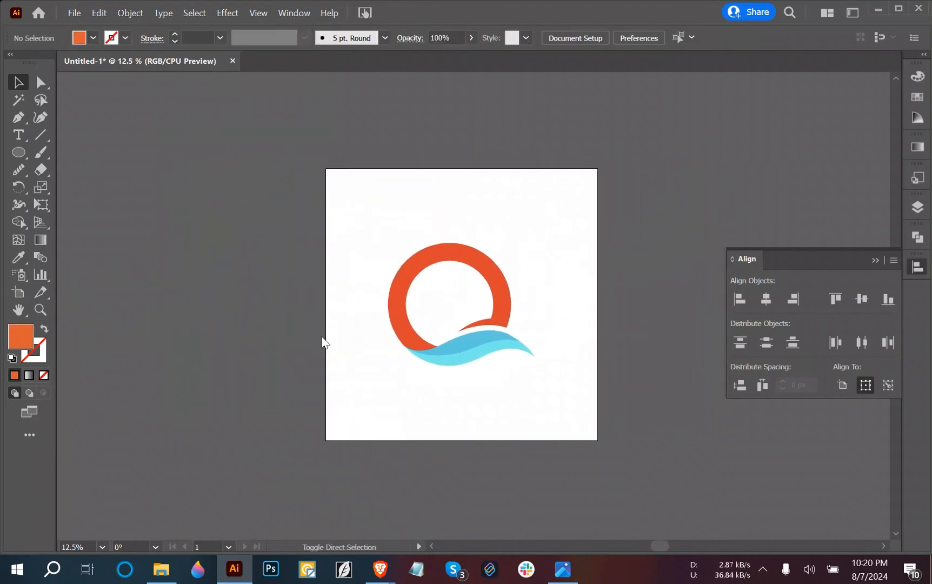
- Save the document as TASK LOGO on the Desktop in Adobe Illustrator format with the Illustrator 2020 version
{"action": "key", "text": "ctrl+s"}
{"action": "type", "text": "TAS"}
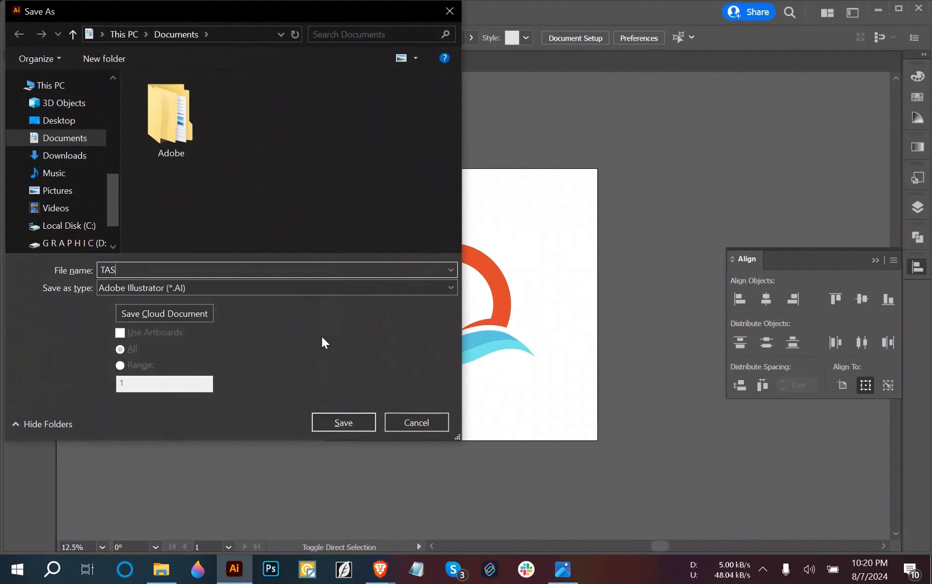
{"action": "type", "text": "K LOGO"}
{"action": "left_click", "coordinate": [61, 120]}
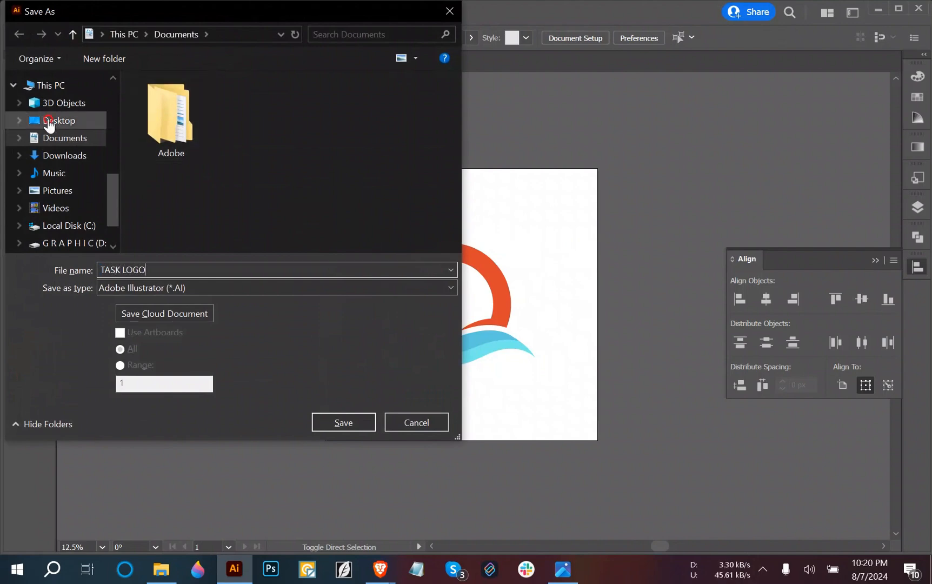
{"action": "left_click", "coordinate": [344, 422]}
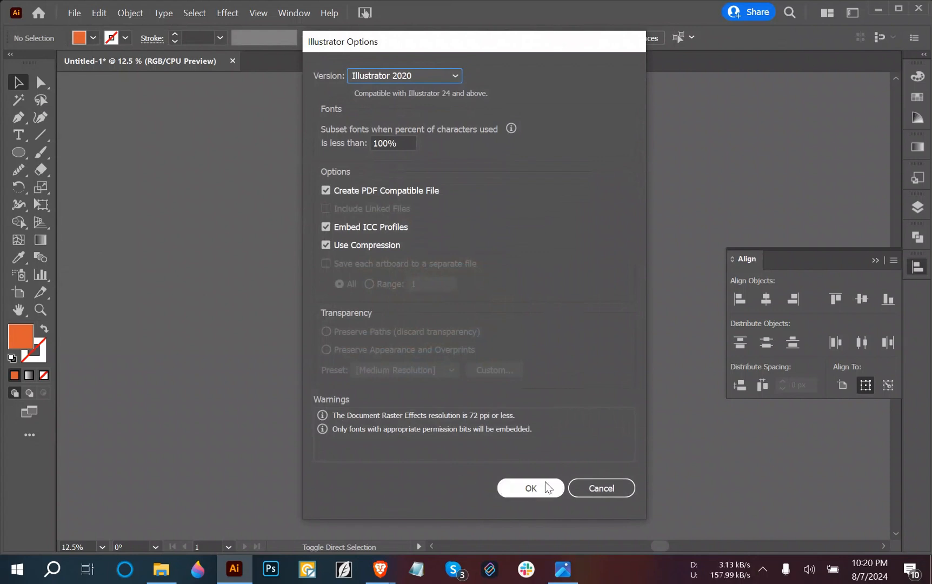
{"action": "left_click", "coordinate": [540, 488]}
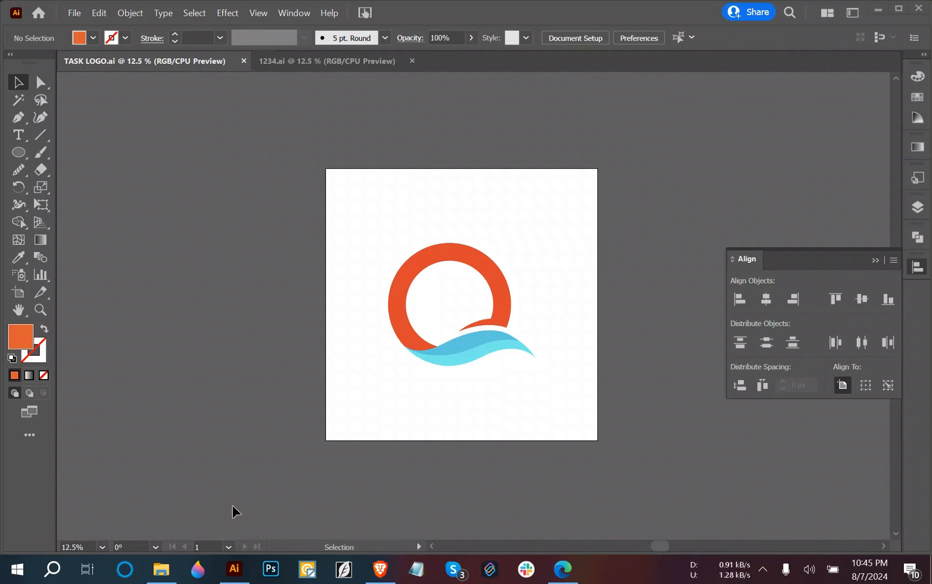
- Switch to the Google Meet call in Brave, share the entire screen, and return to Illustrator
{"action": "mouse_move", "coordinate": [388, 572]}
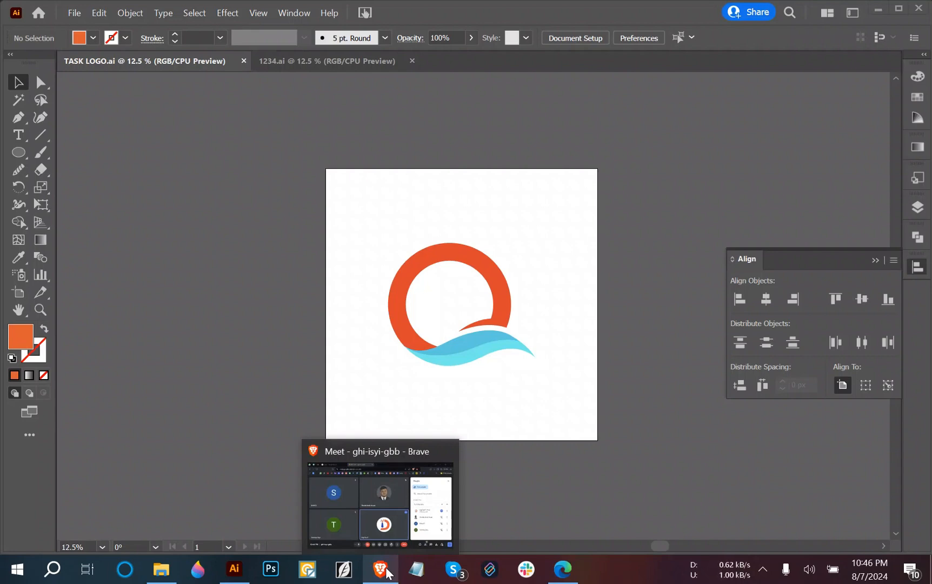
{"action": "left_click", "coordinate": [381, 569]}
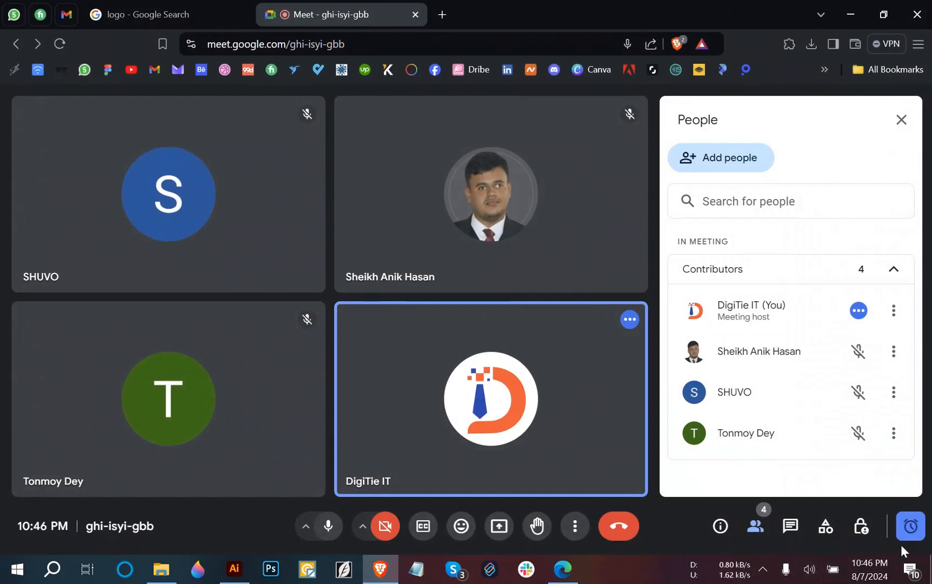
{"action": "left_click", "coordinate": [499, 530]}
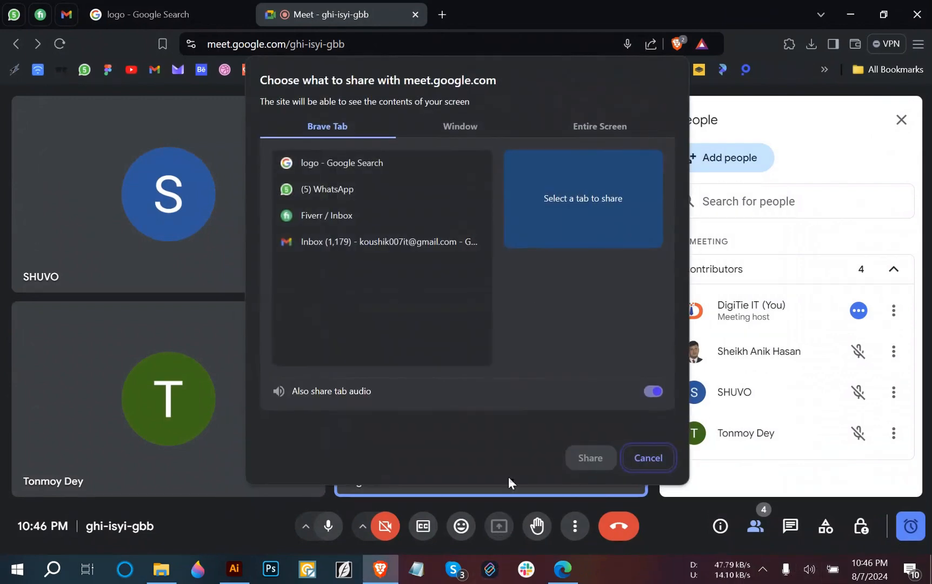
{"action": "left_click", "coordinate": [627, 135]}
{"action": "left_click", "coordinate": [589, 461]}
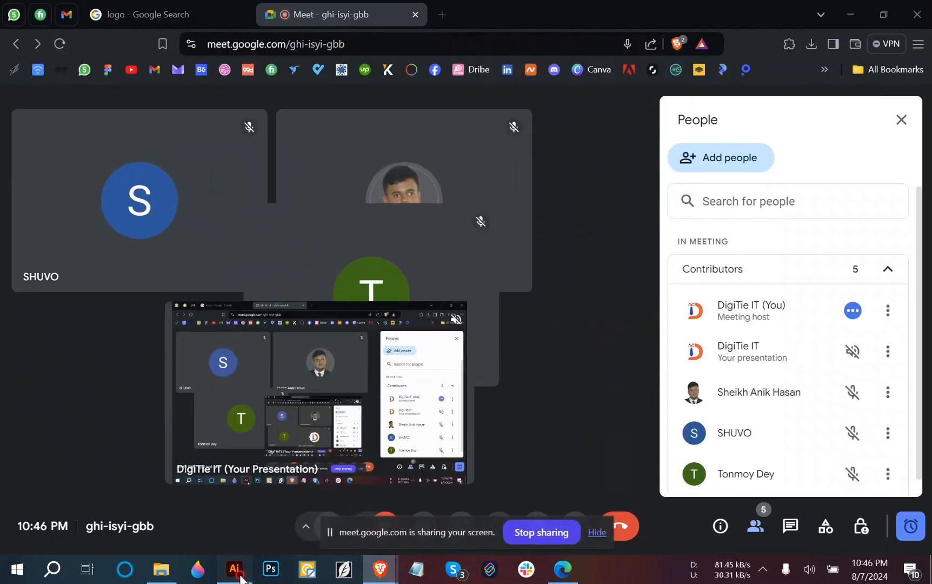
{"action": "left_click", "coordinate": [234, 569]}
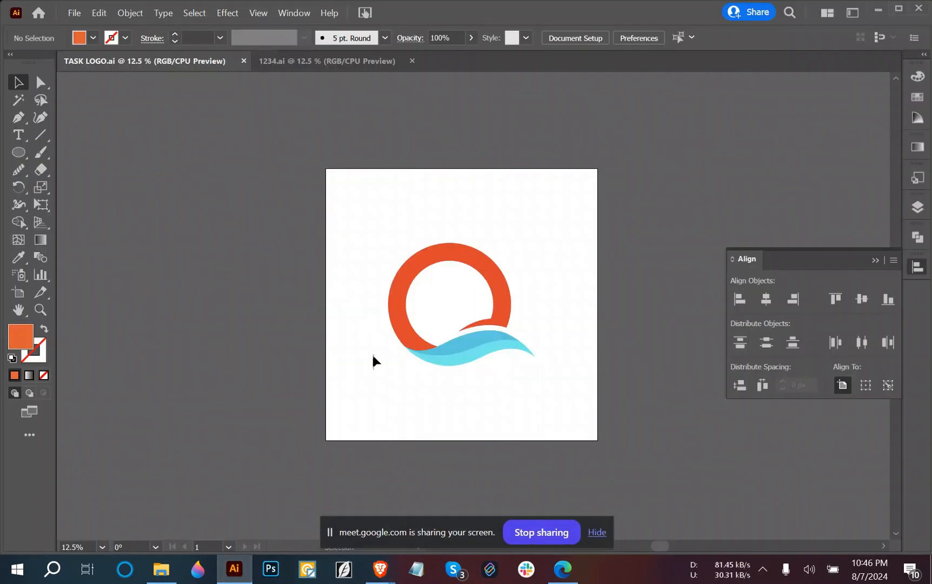
- Hide the screen-sharing notice and examine the gradient-coloured logo in the 1234.ai document
{"action": "left_click", "coordinate": [310, 61]}
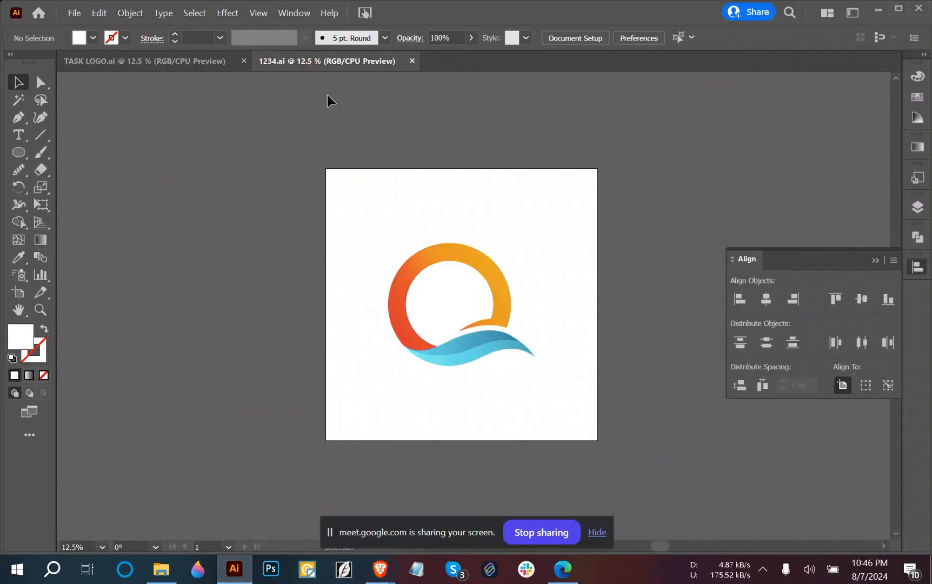
{"action": "left_click", "coordinate": [597, 532]}
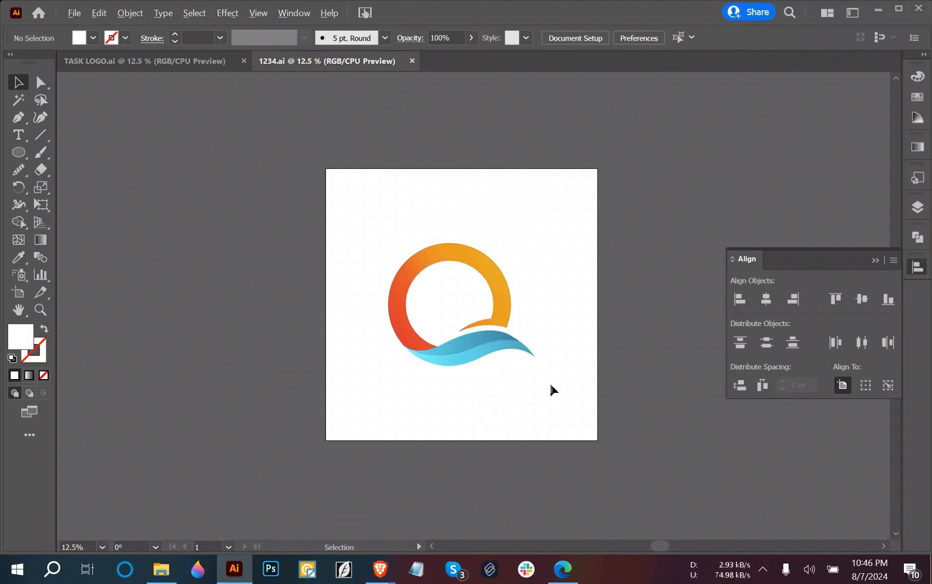
{"action": "scroll", "coordinate": [543, 382], "scroll_direction": "up", "scroll_amount": 2}
{"action": "scroll", "coordinate": [544, 382], "scroll_direction": "down", "scroll_amount": 1}
{"action": "left_click_drag", "start_coordinate": [532, 352], "coordinate": [546, 369]}
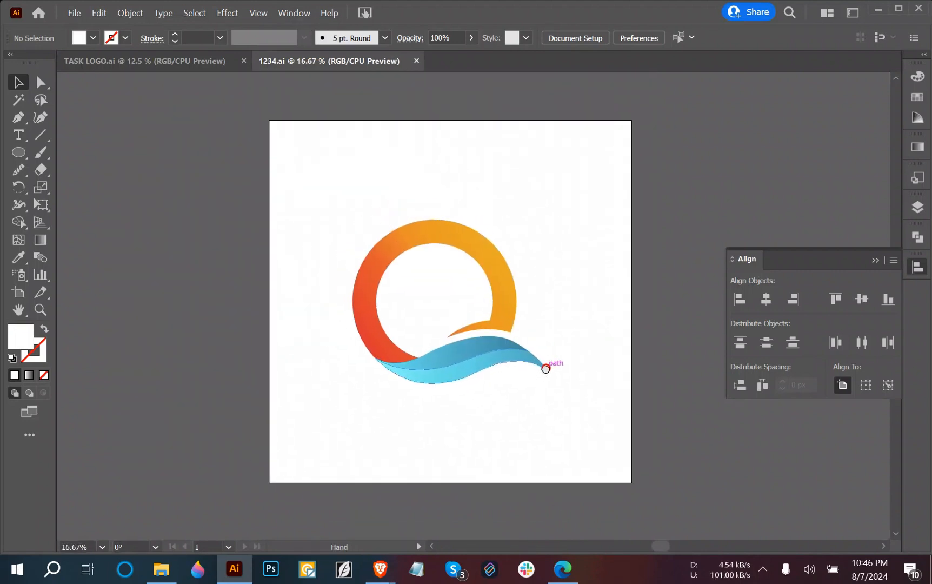
- Switch to Brave, copy the Q logo preview image from the Google logo search, and return to Illustrator
{"action": "left_click", "coordinate": [381, 574]}
{"action": "left_click", "coordinate": [325, 508]}
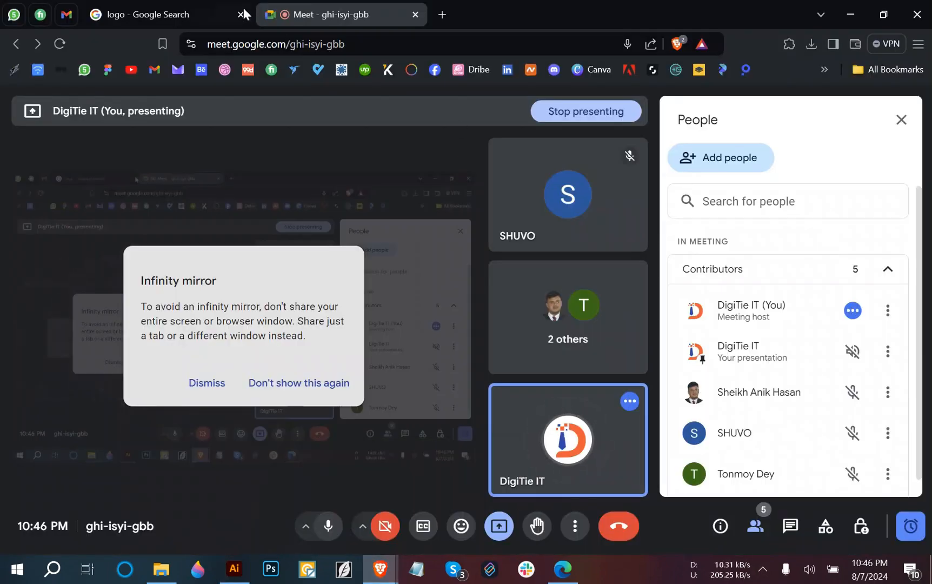
{"action": "left_click", "coordinate": [141, 14]}
{"action": "right_click", "coordinate": [668, 251]}
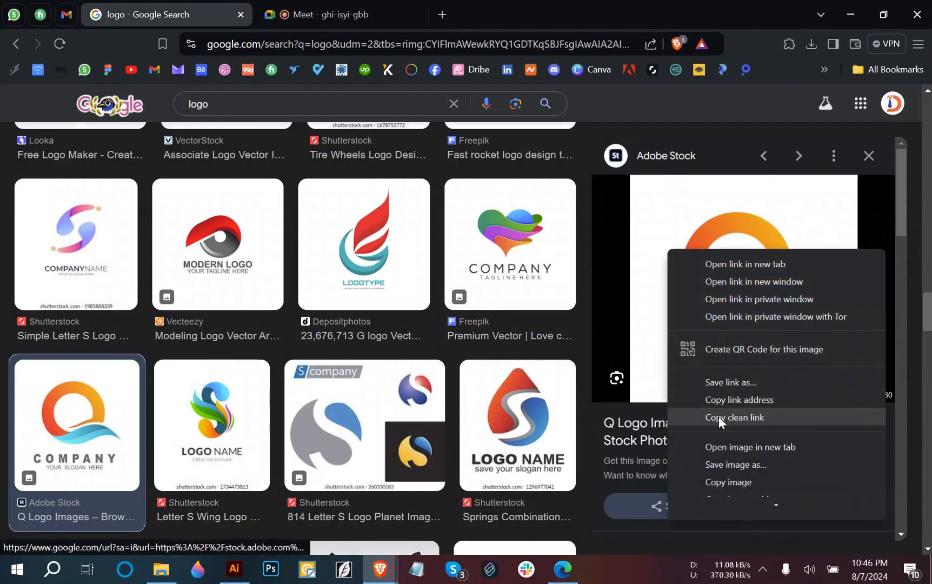
{"action": "left_click", "coordinate": [723, 481]}
{"action": "left_click", "coordinate": [234, 568]}
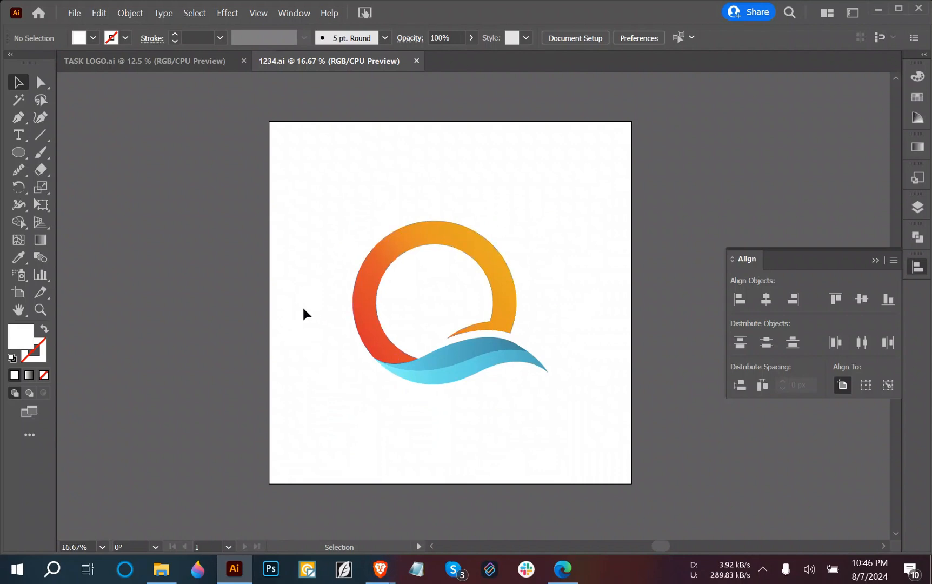
- Paste the reference image into TASK LOGO.ai, enlarge it, and place it beside the artboard on its left
{"action": "left_click_drag", "start_coordinate": [301, 309], "coordinate": [367, 319]}
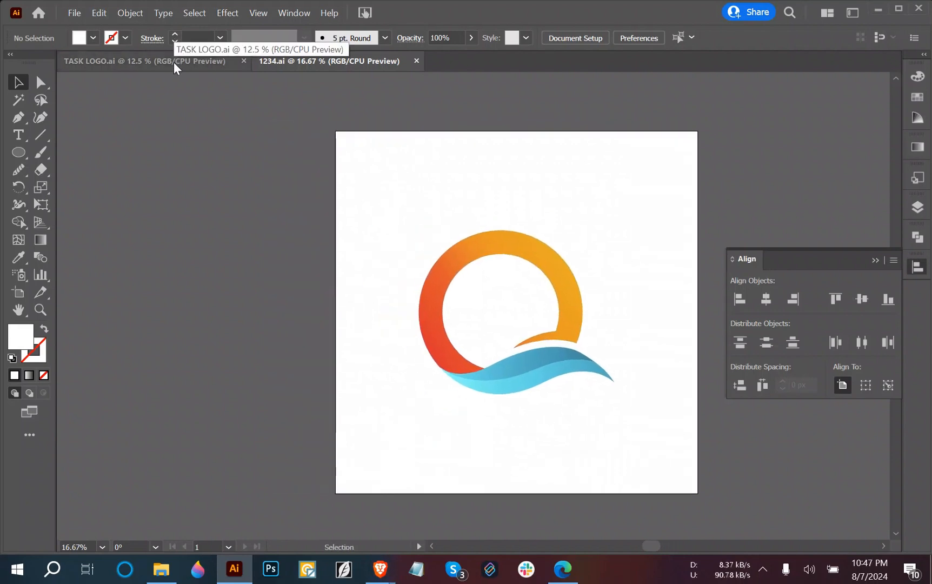
{"action": "left_click", "coordinate": [174, 62]}
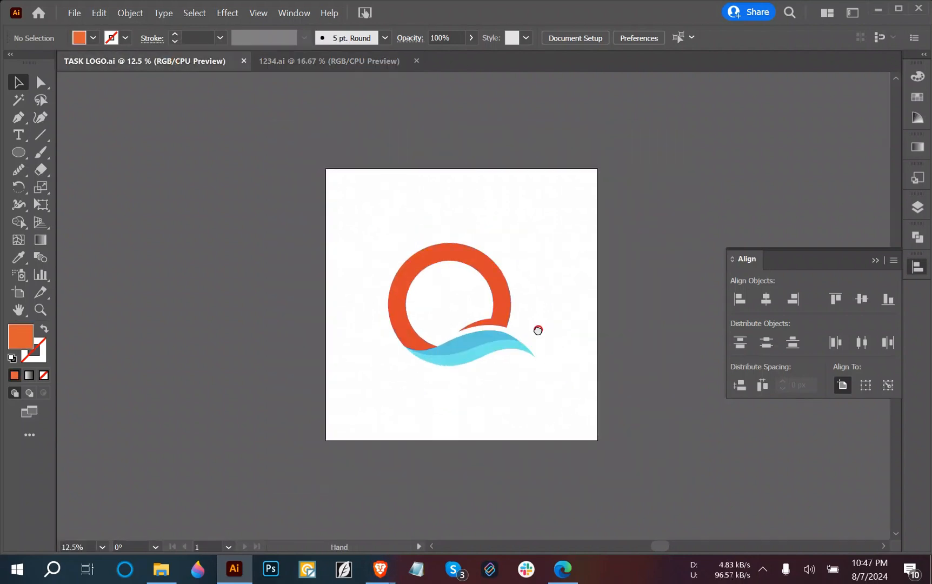
{"action": "left_click_drag", "start_coordinate": [538, 330], "coordinate": [599, 341]}
{"action": "key", "text": "ctrl+v"}
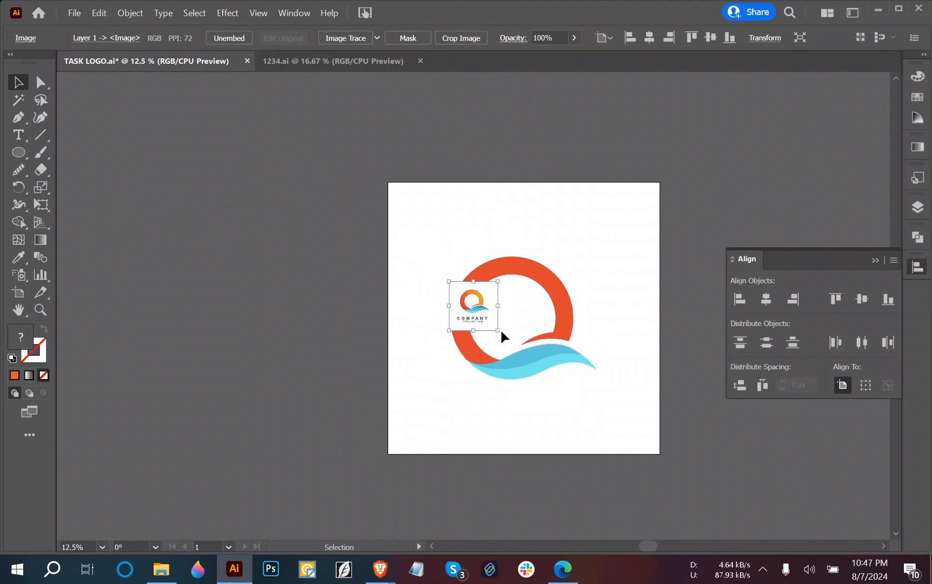
{"action": "left_click_drag", "start_coordinate": [500, 328], "coordinate": [545, 379]}
{"action": "left_click_drag", "start_coordinate": [526, 336], "coordinate": [328, 337]}
{"action": "left_click", "coordinate": [375, 383]}
{"action": "scroll", "coordinate": [319, 380], "scroll_direction": "up", "scroll_amount": 1}
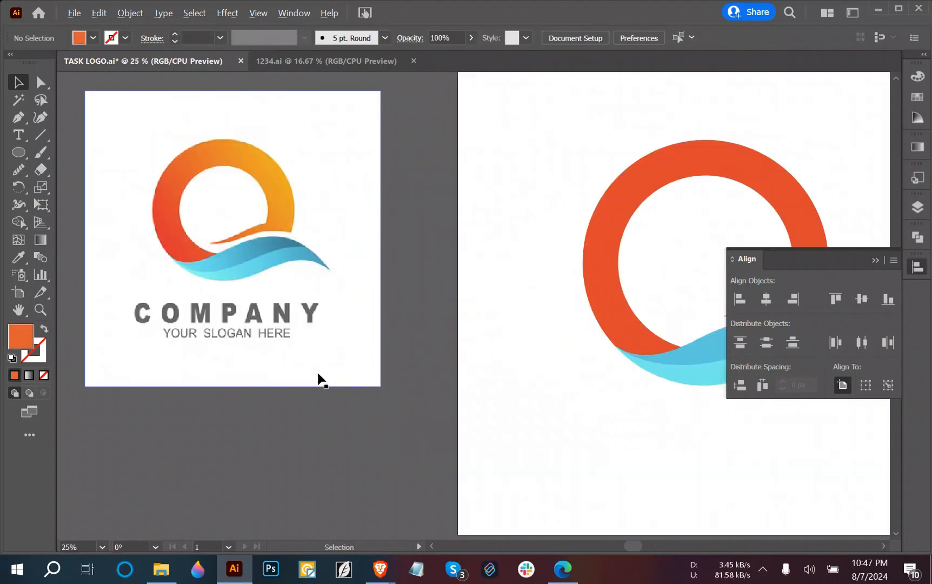
{"action": "scroll", "coordinate": [319, 379], "scroll_direction": "down", "scroll_amount": 1}
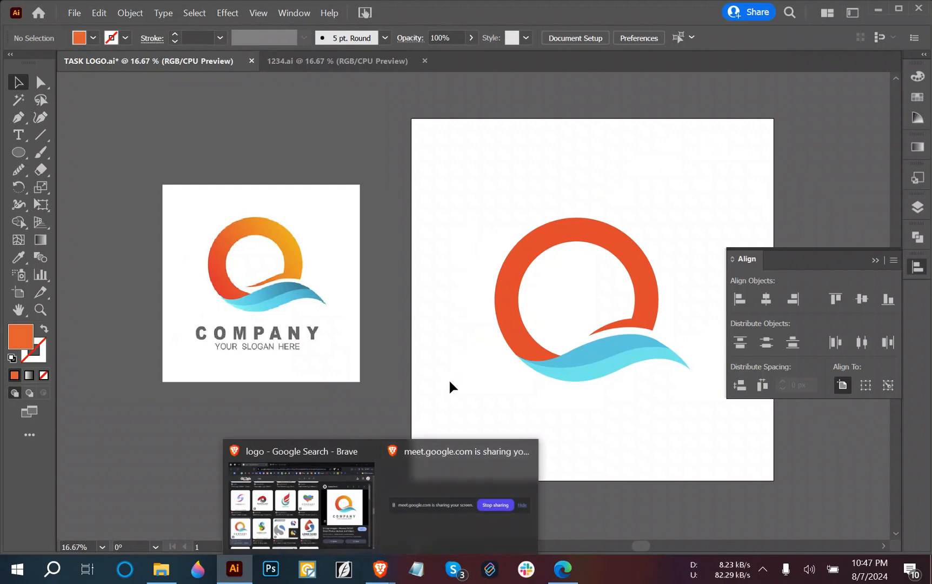
{"action": "left_click_drag", "start_coordinate": [458, 344], "coordinate": [395, 330]}
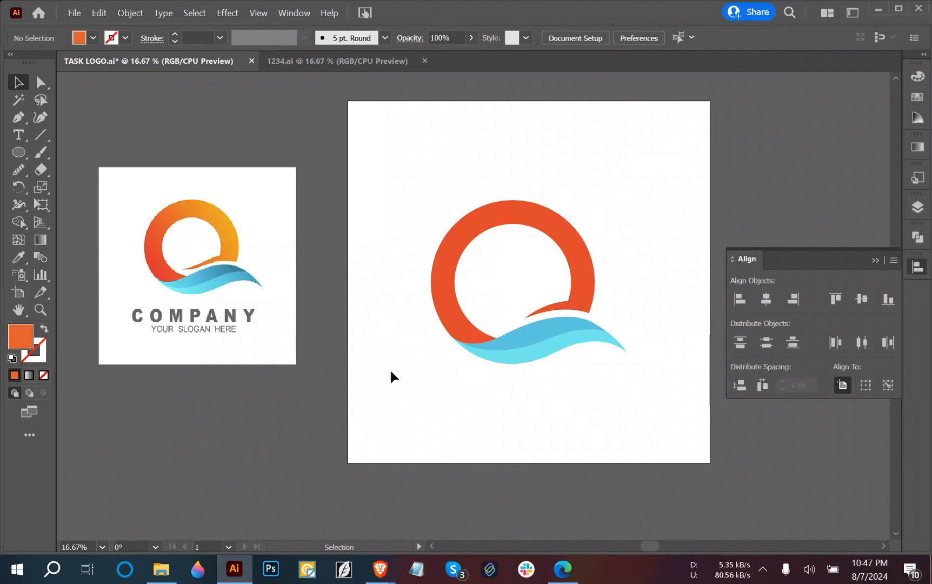
{"action": "mouse_move", "coordinate": [380, 569]}
{"action": "left_click", "coordinate": [297, 503]}
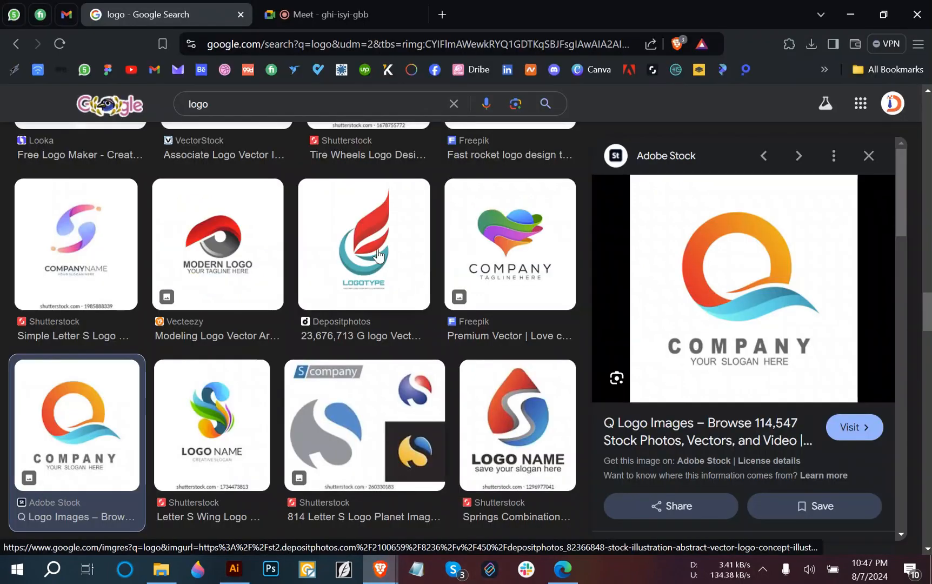
{"action": "left_click", "coordinate": [562, 569]}
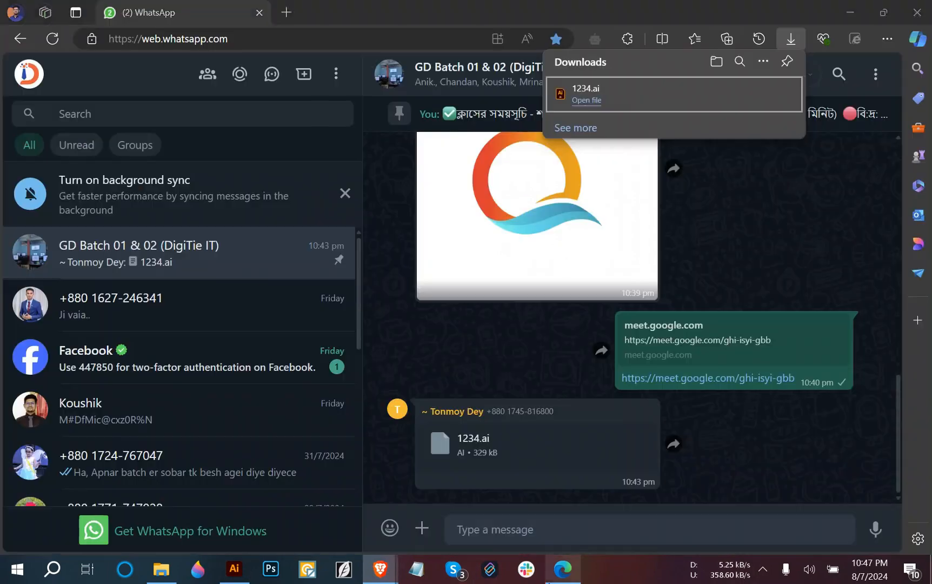
{"action": "left_click", "coordinate": [234, 569]}
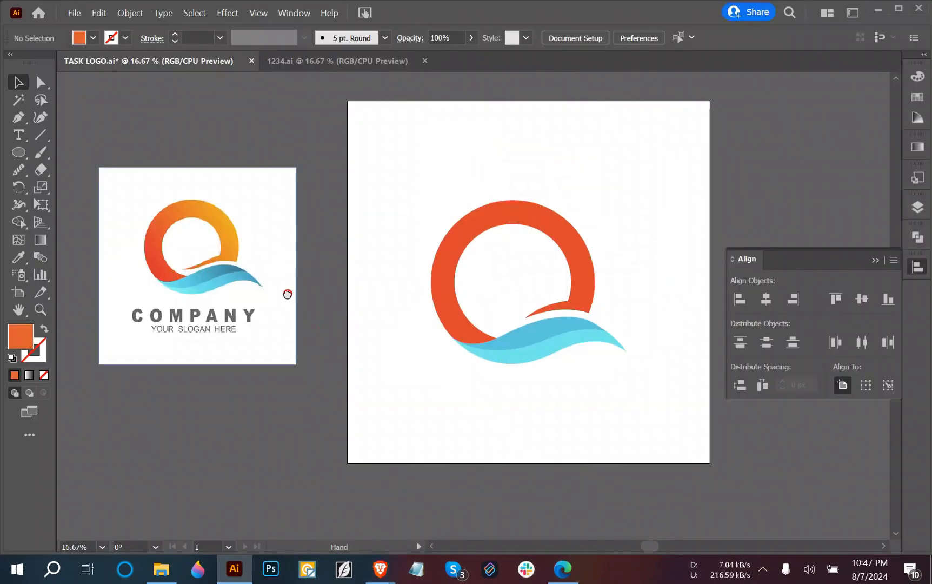
- Ungroup the logo on the artboard into its separate ring and wave parts
{"action": "left_click_drag", "start_coordinate": [289, 295], "coordinate": [336, 306]}
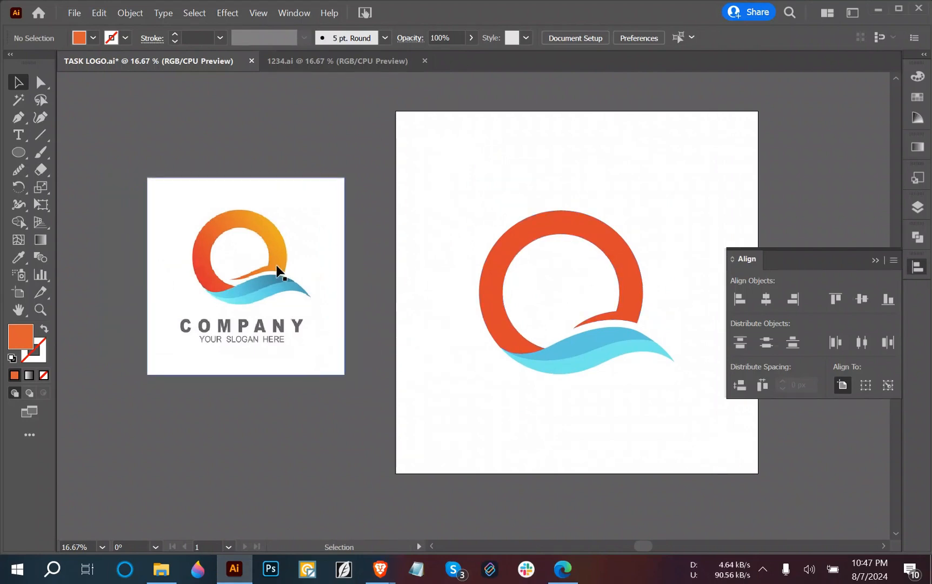
{"action": "left_click", "coordinate": [640, 301]}
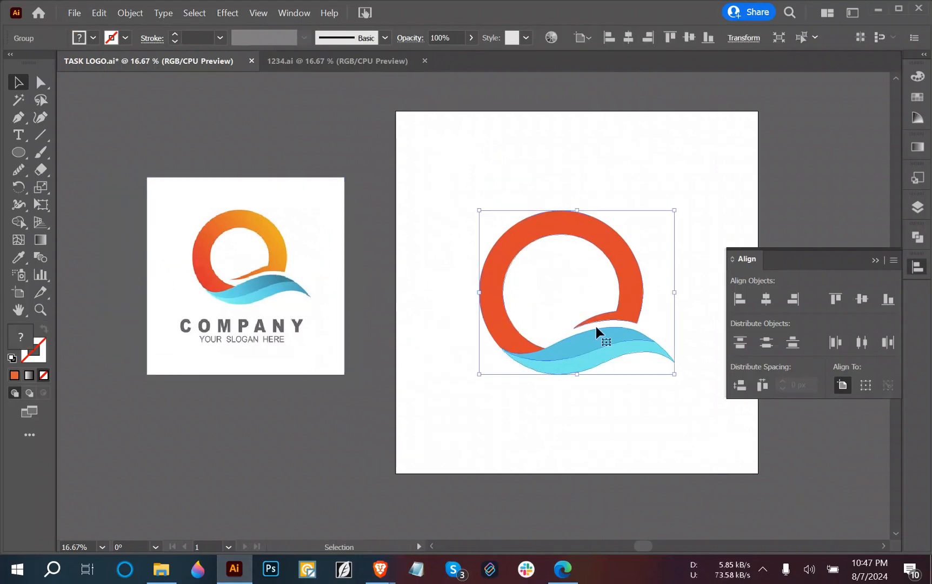
{"action": "left_click", "coordinate": [620, 381]}
{"action": "left_click", "coordinate": [634, 283]}
{"action": "right_click", "coordinate": [634, 282]}
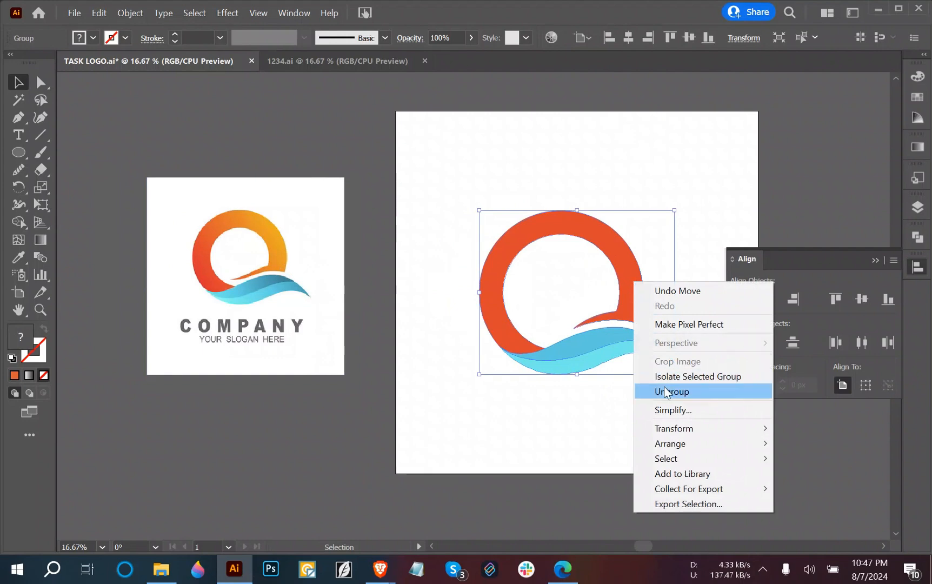
{"action": "left_click", "coordinate": [656, 392]}
{"action": "left_click", "coordinate": [655, 400]}
- Apply the default white-to-black linear gradient to the orange ring's fill
{"action": "left_click", "coordinate": [635, 276]}
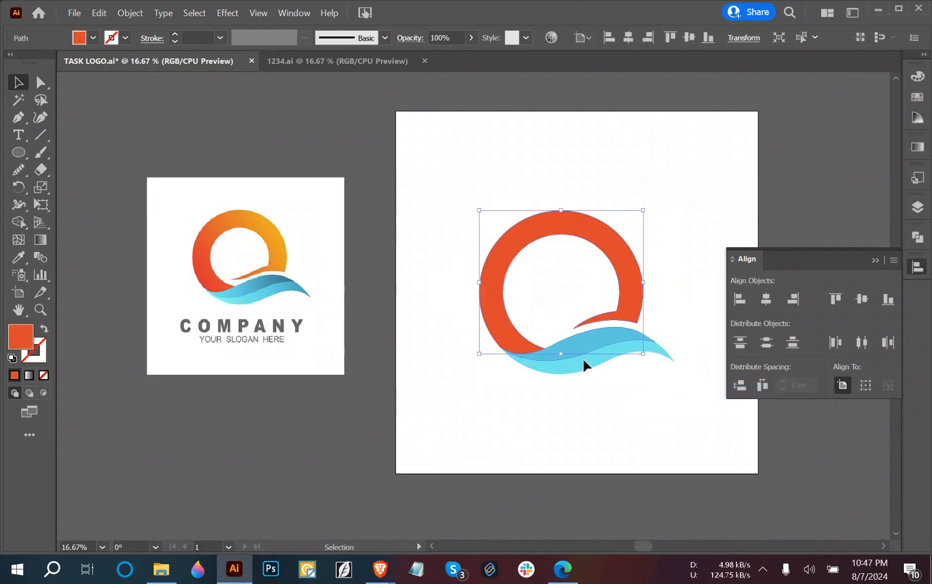
{"action": "key", "text": "space"}
{"action": "left_click_drag", "start_coordinate": [609, 434], "coordinate": [525, 423]}
{"action": "left_click", "coordinate": [567, 411]}
{"action": "left_click", "coordinate": [544, 289]}
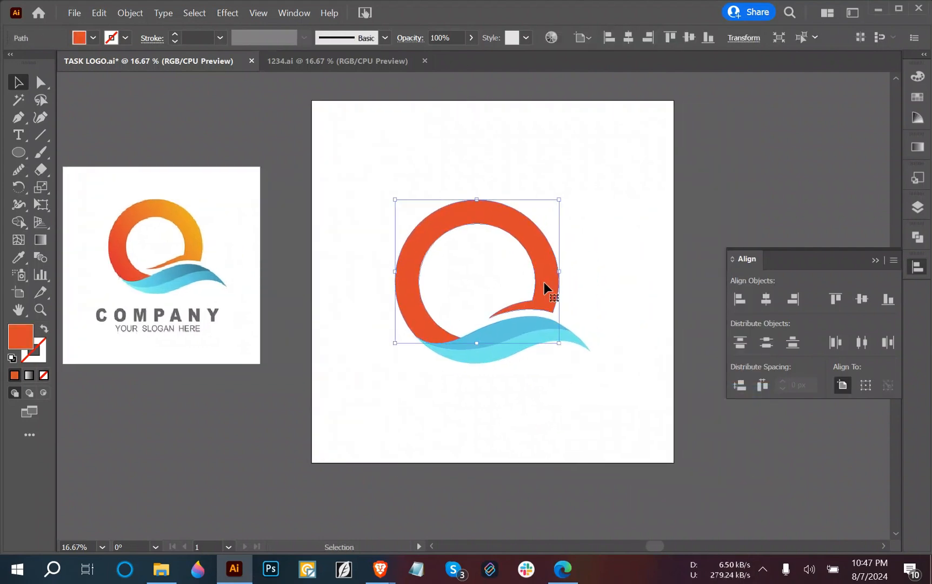
{"action": "left_click", "coordinate": [918, 147]}
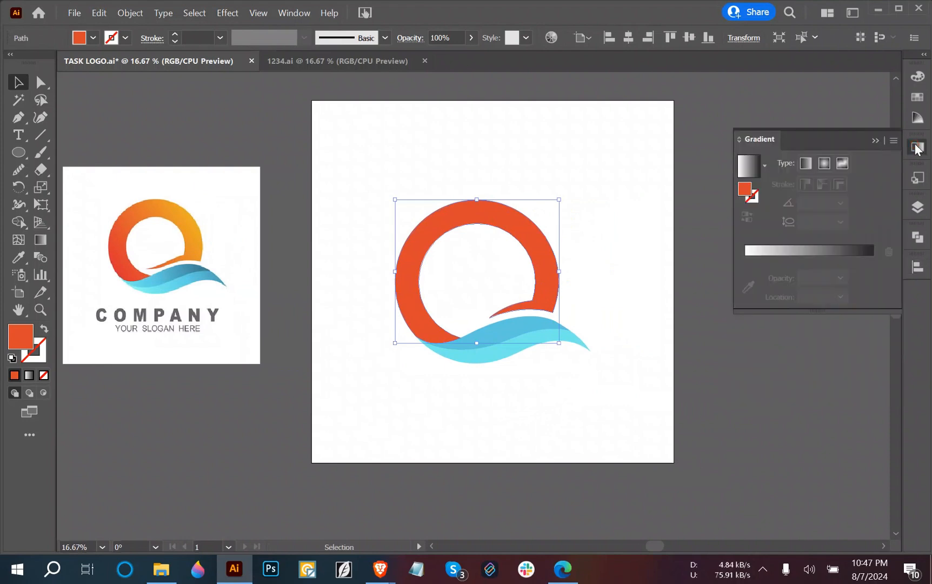
{"action": "left_click", "coordinate": [803, 253]}
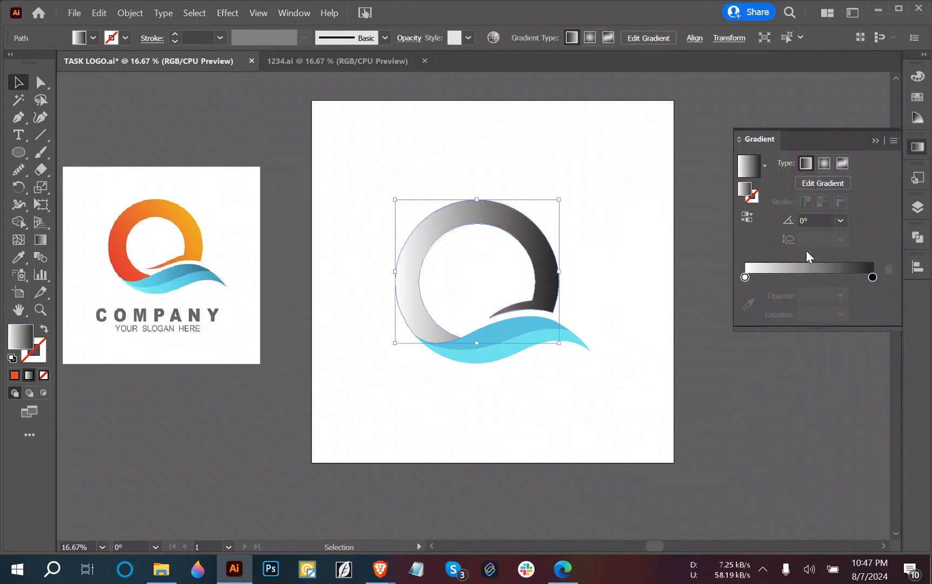
- Set the ring gradient's white starting stop to the red sampled from the reference ring's lower-left part
{"action": "double_click", "coordinate": [745, 277]}
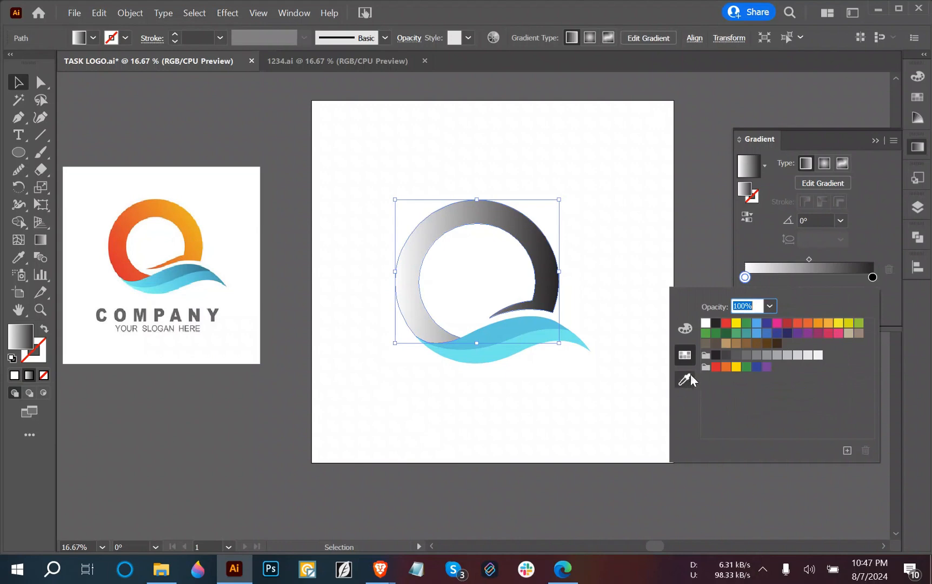
{"action": "left_click", "coordinate": [685, 380]}
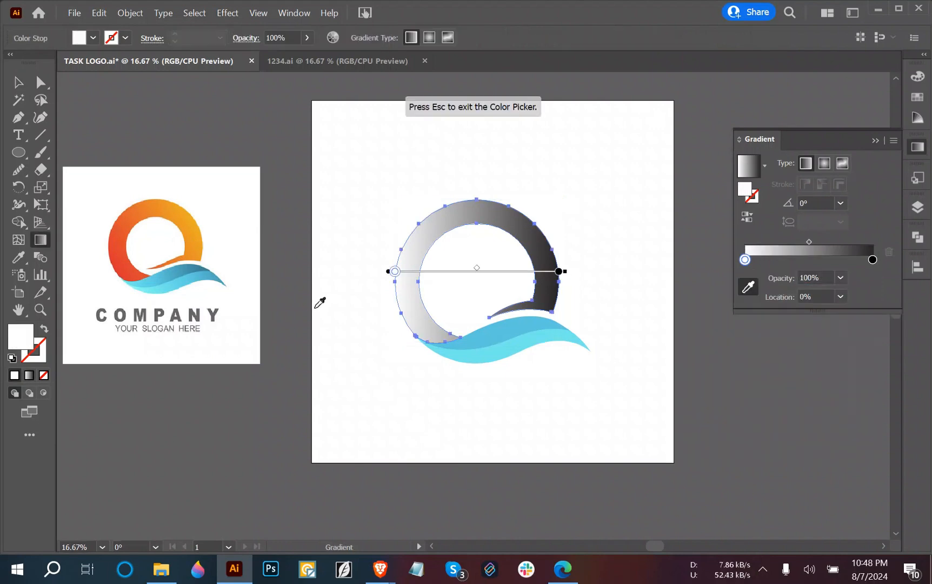
{"action": "left_click", "coordinate": [125, 266]}
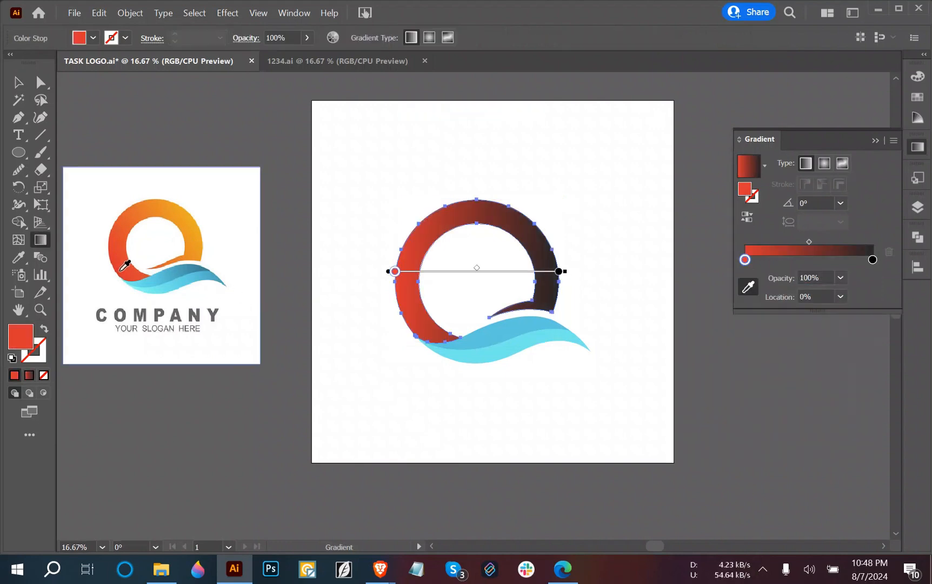
- Set the ring gradient's black ending stop to the yellow-orange sampled from the right side of the reference ring
{"action": "double_click", "coordinate": [873, 260]}
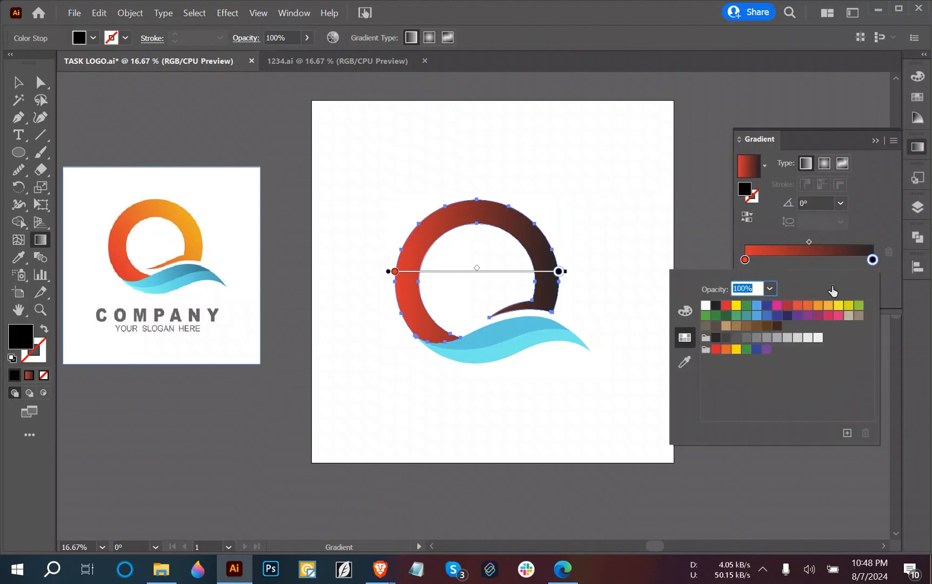
{"action": "left_click", "coordinate": [685, 365]}
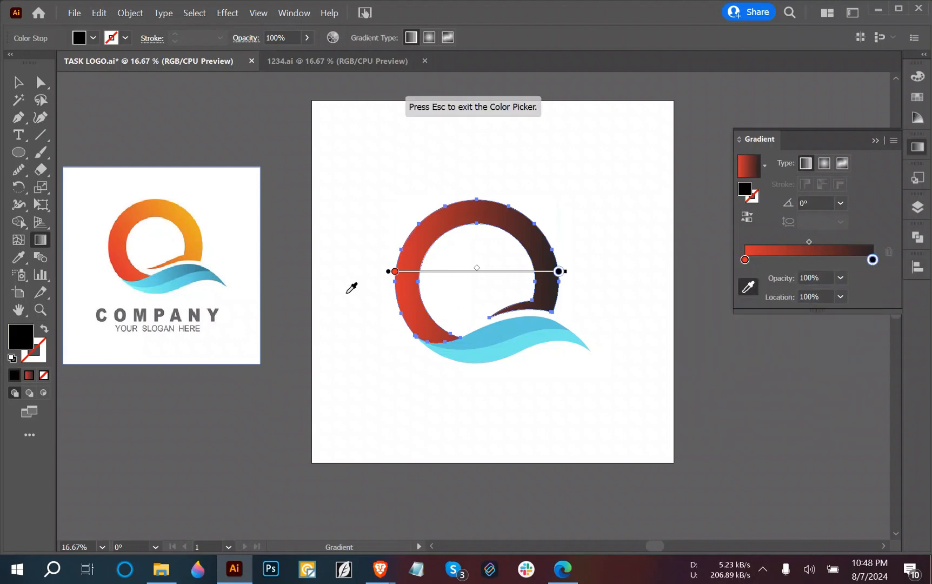
{"action": "left_click", "coordinate": [194, 232]}
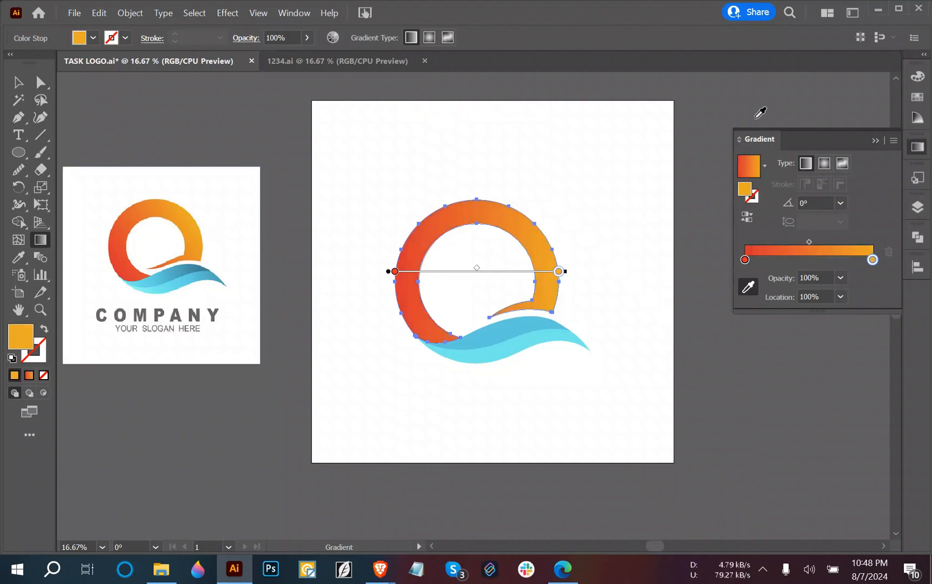
{"action": "key", "text": "v"}
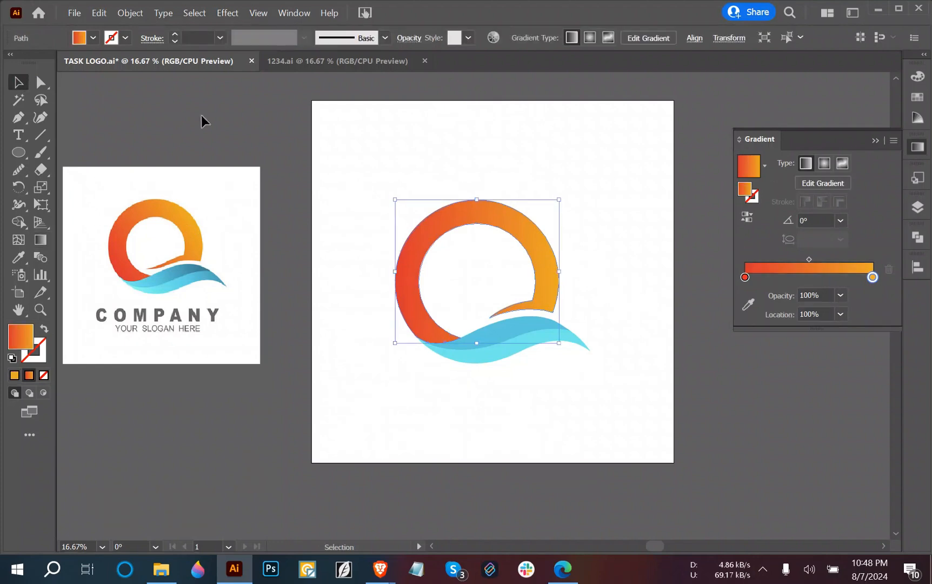
{"action": "left_click", "coordinate": [355, 146]}
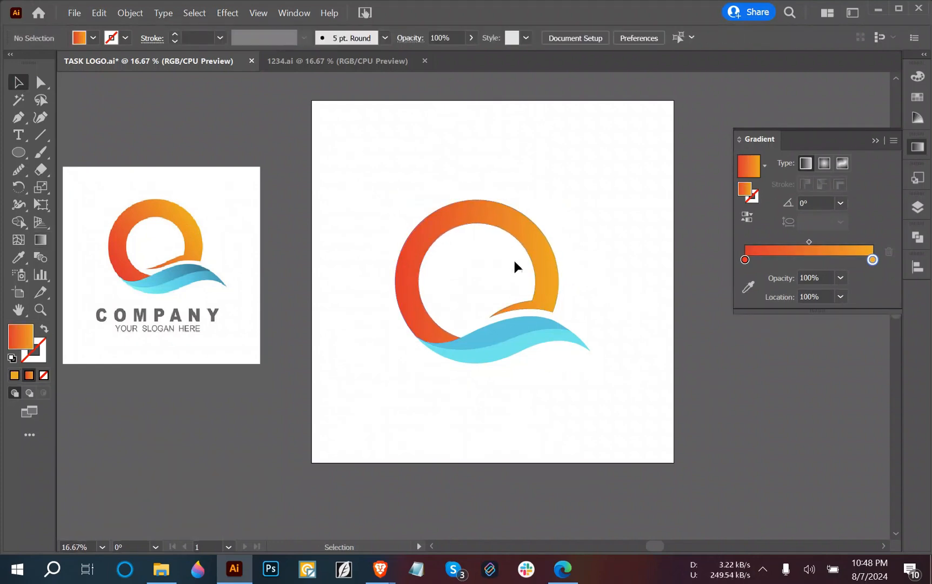
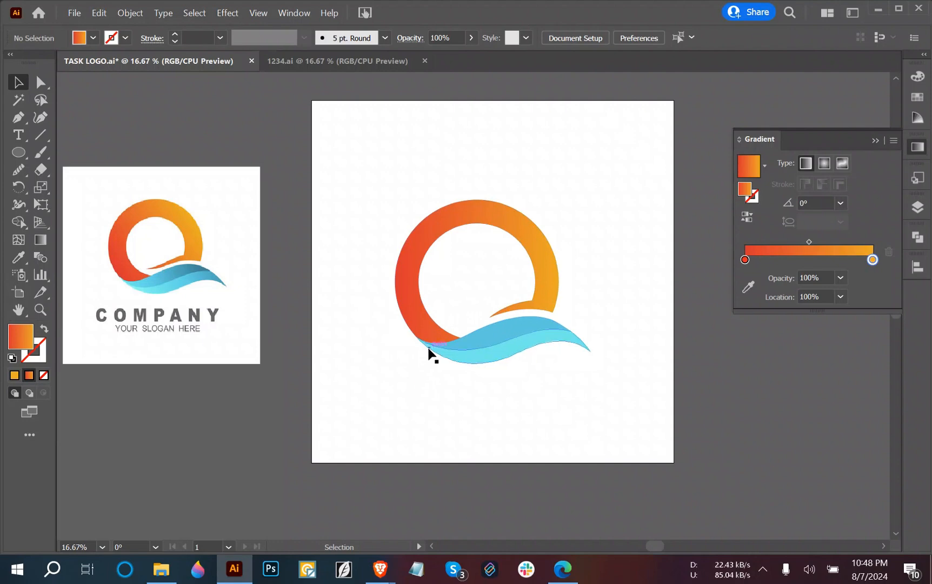
- Redraw the ring's gradient diagonally from its lower-left edge to its upper-right edge, at an angle of about 42°
{"action": "left_click", "coordinate": [411, 300]}
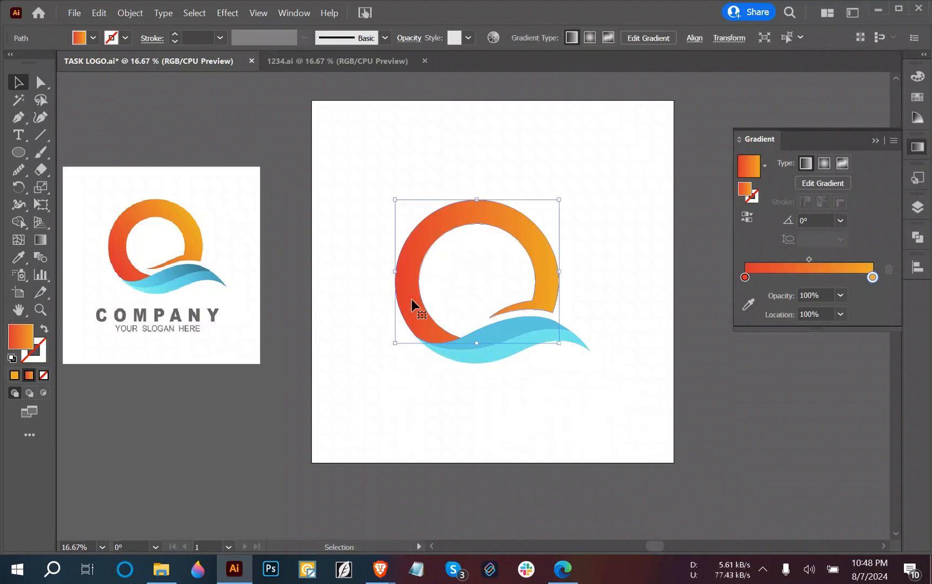
{"action": "left_click", "coordinate": [40, 242]}
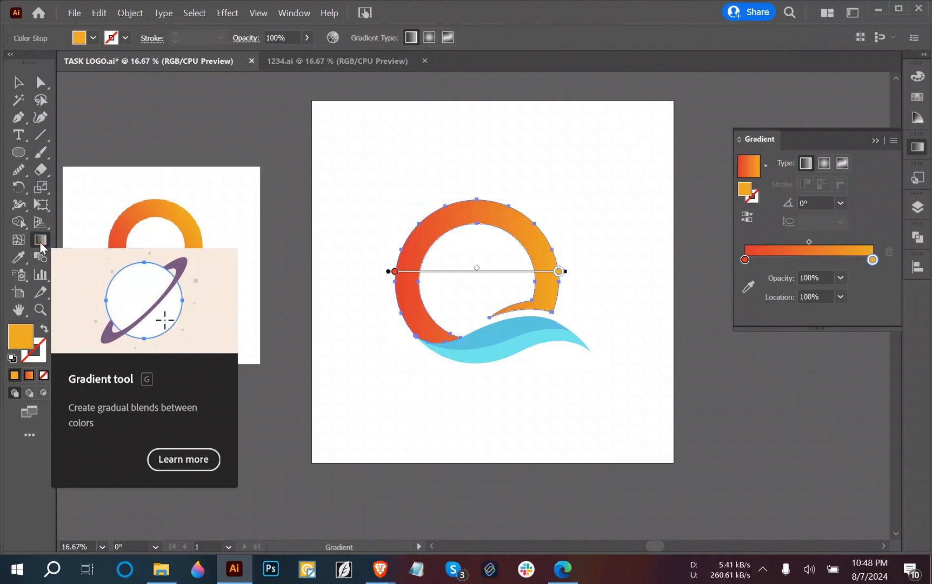
{"action": "mouse_move", "coordinate": [418, 338]}
{"action": "left_mouse_down"}
{"action": "mouse_move", "coordinate": [491, 291]}
{"action": "mouse_move", "coordinate": [535, 236]}
{"action": "left_mouse_up"}
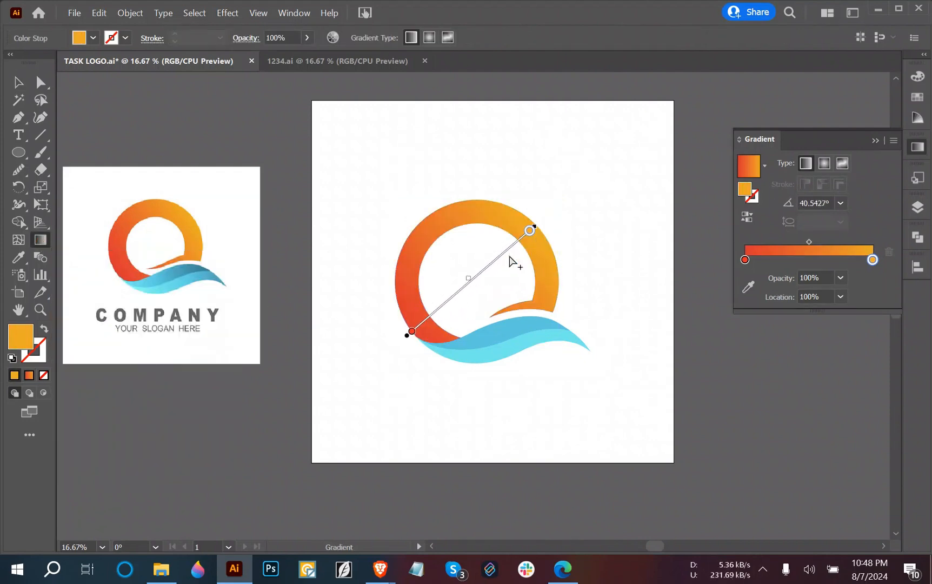
{"action": "mouse_move", "coordinate": [425, 344]}
{"action": "left_mouse_down"}
{"action": "mouse_move", "coordinate": [462, 316]}
{"action": "mouse_move", "coordinate": [534, 208]}
{"action": "left_mouse_up"}
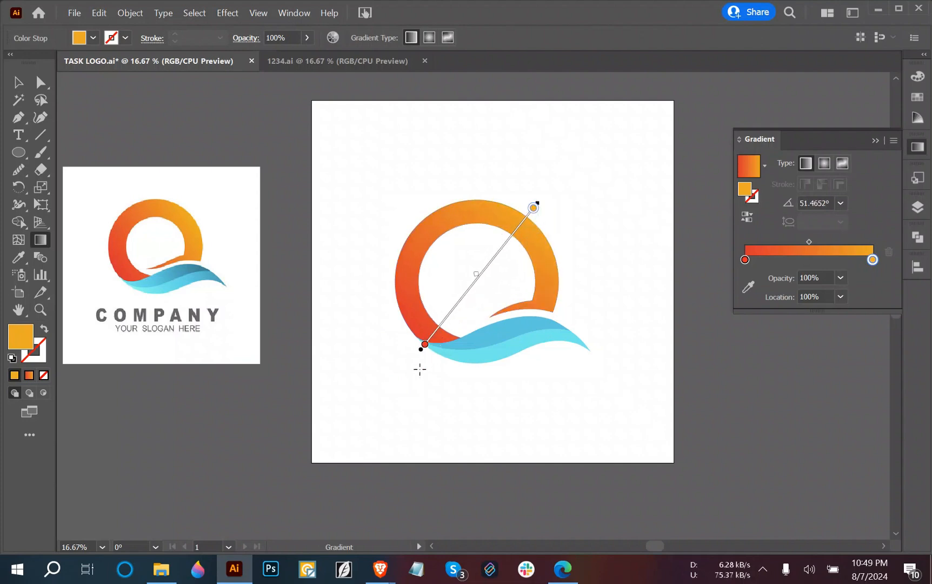
{"action": "left_click_drag", "start_coordinate": [412, 337], "coordinate": [548, 212]}
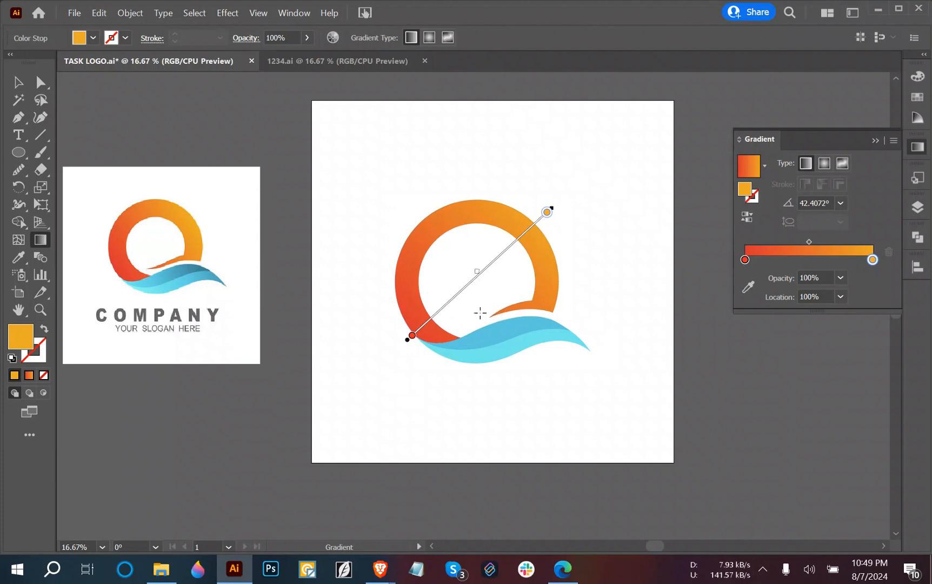
{"action": "key", "text": "v"}
{"action": "left_click", "coordinate": [407, 160]}
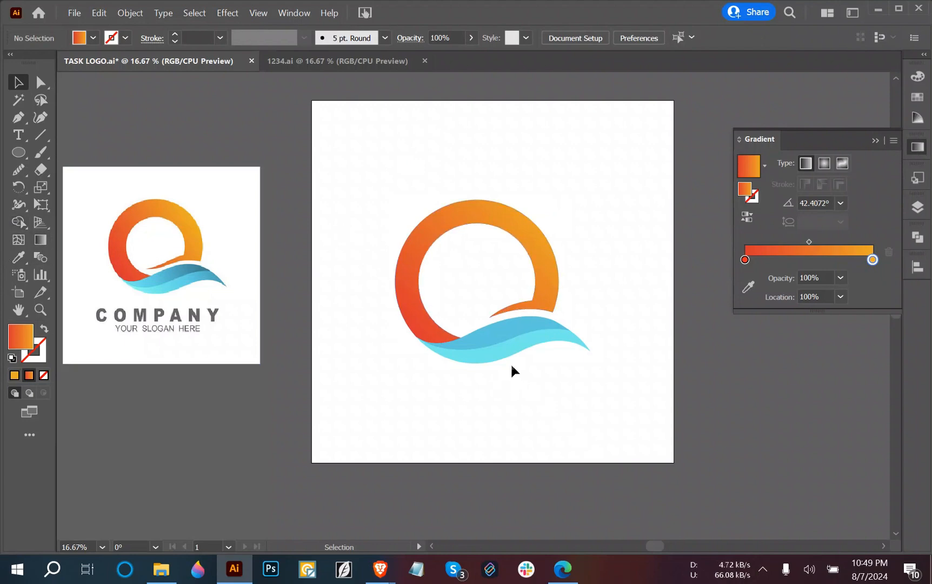
- Apply the linear gradient to the upper wave and set its starting stop to the light blue sampled from the reference wave's left end
{"action": "left_click", "coordinate": [500, 343]}
{"action": "key", "text": "ctrl+shift+a"}
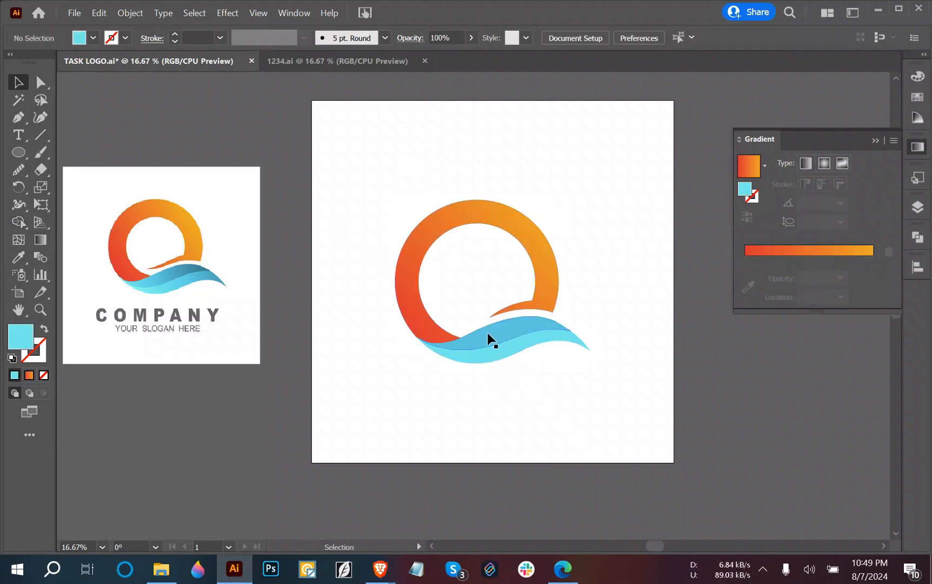
{"action": "left_click", "coordinate": [487, 333]}
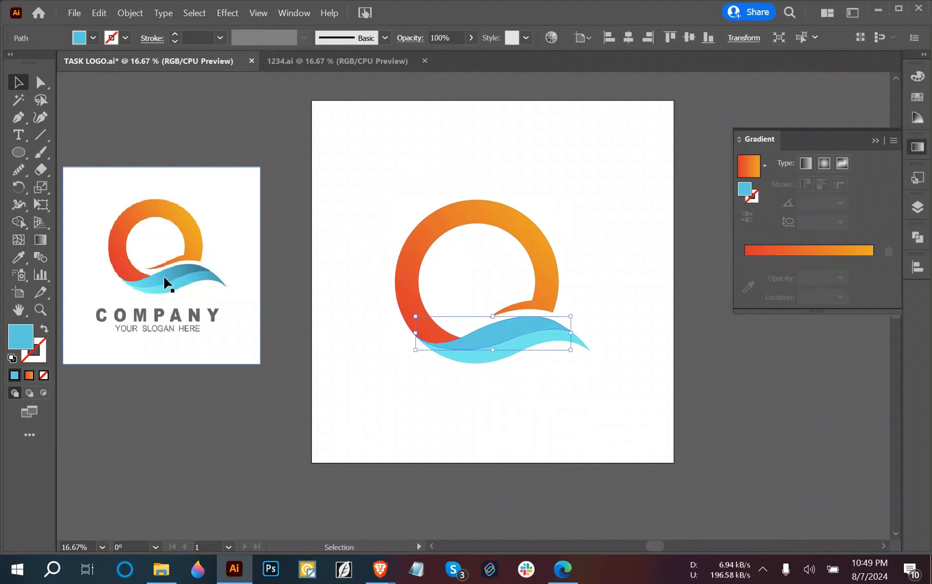
{"action": "left_click", "coordinate": [779, 252]}
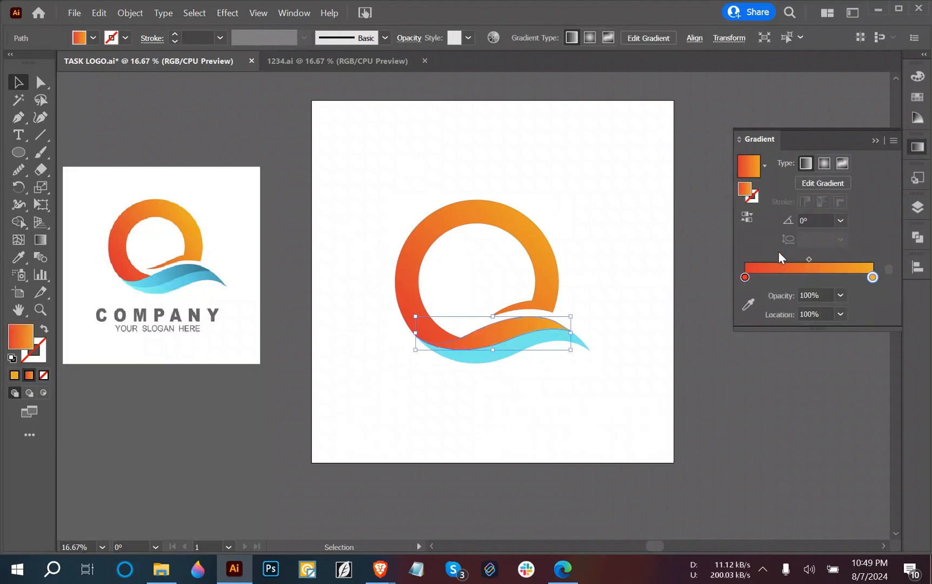
{"action": "double_click", "coordinate": [745, 278]}
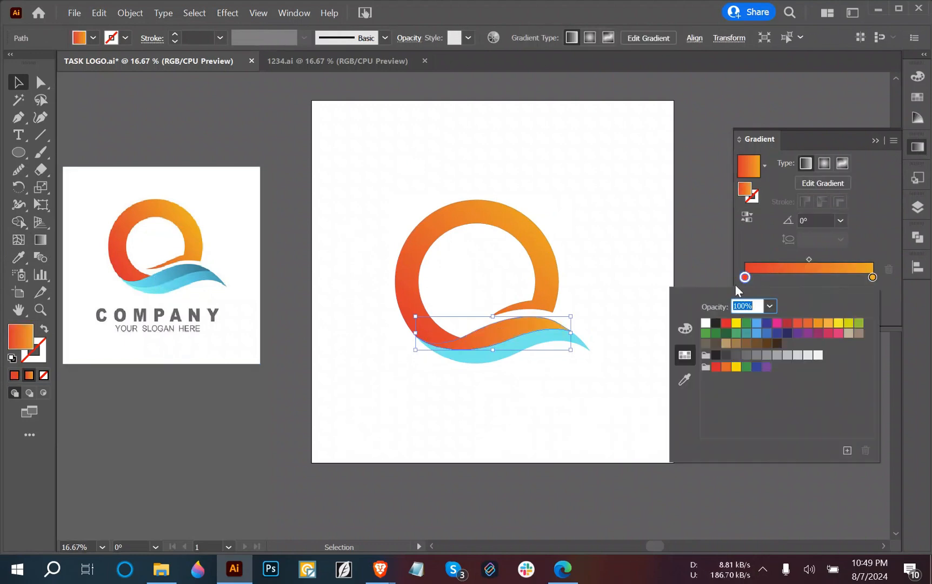
{"action": "left_click", "coordinate": [683, 380]}
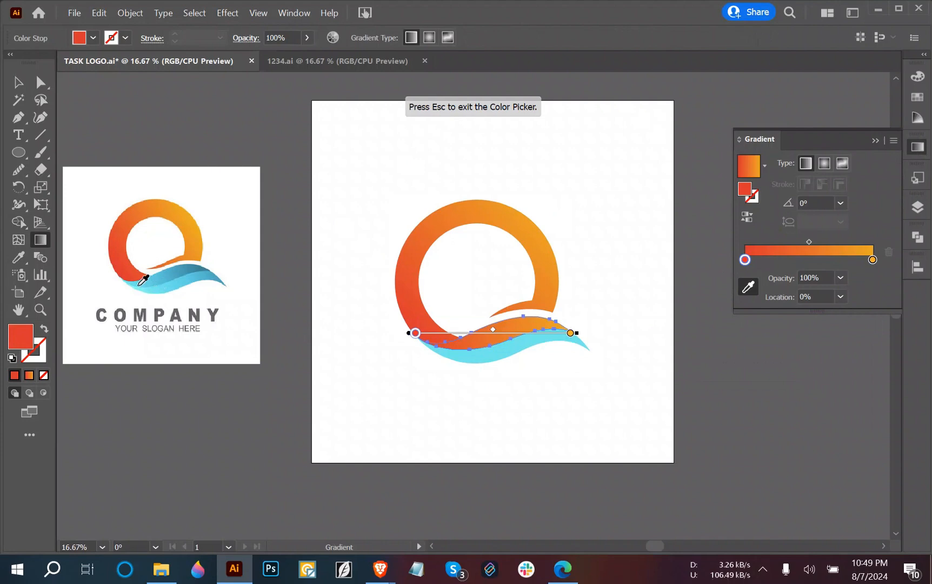
{"action": "left_click", "coordinate": [138, 278]}
{"action": "left_click", "coordinate": [136, 283]}
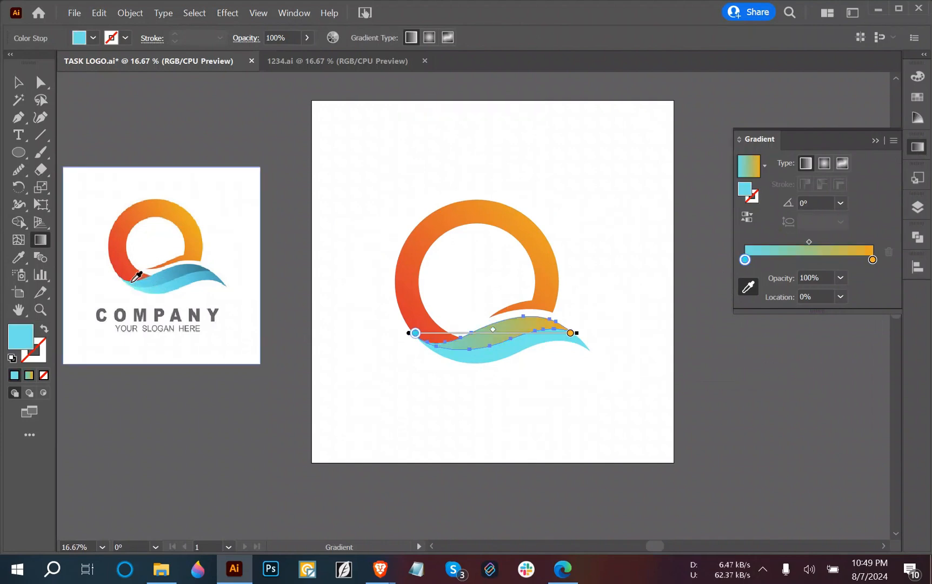
- Set the upper wave gradient's ending stop to the dark blue sampled from the right part of the reference's upper wave
{"action": "double_click", "coordinate": [872, 260]}
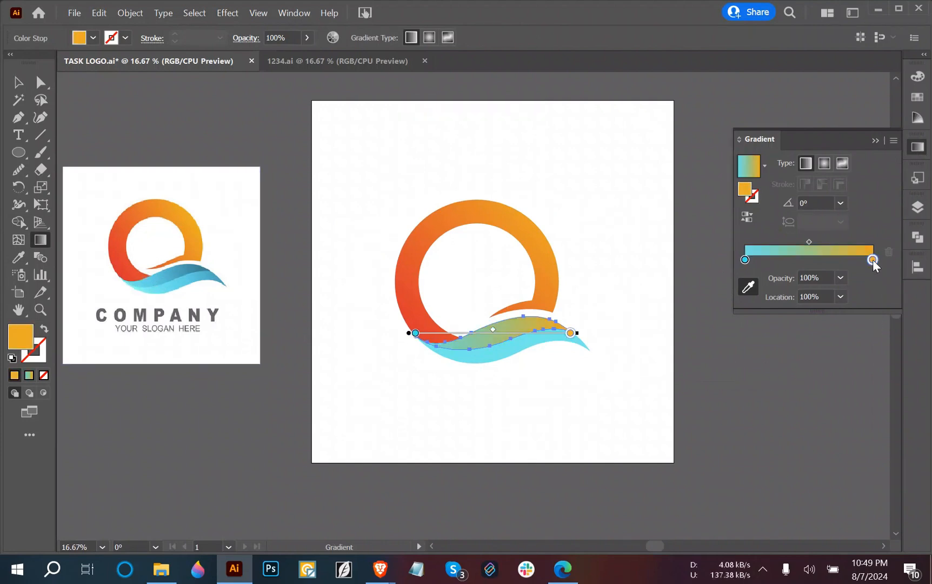
{"action": "left_click", "coordinate": [678, 364]}
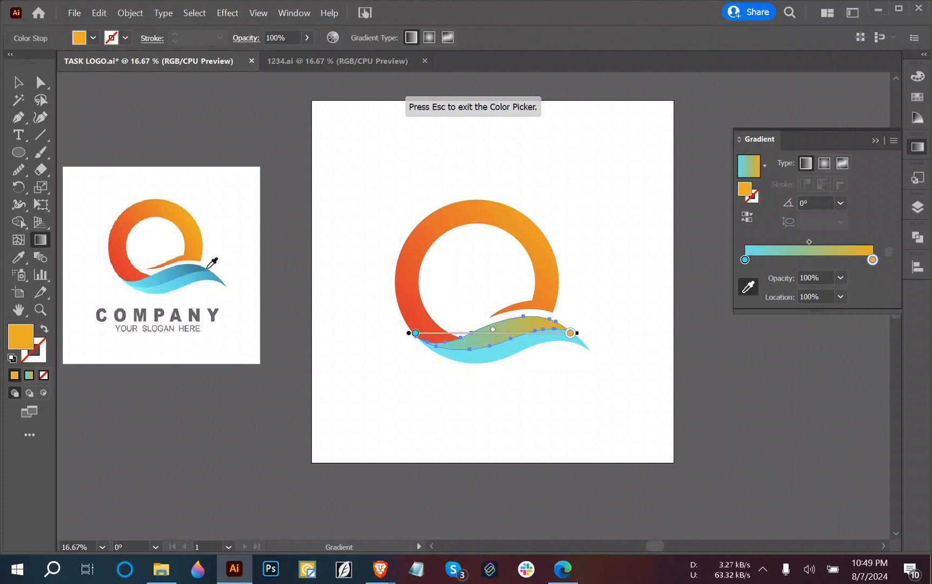
{"action": "left_click", "coordinate": [203, 267]}
{"action": "key", "text": "Escape"}
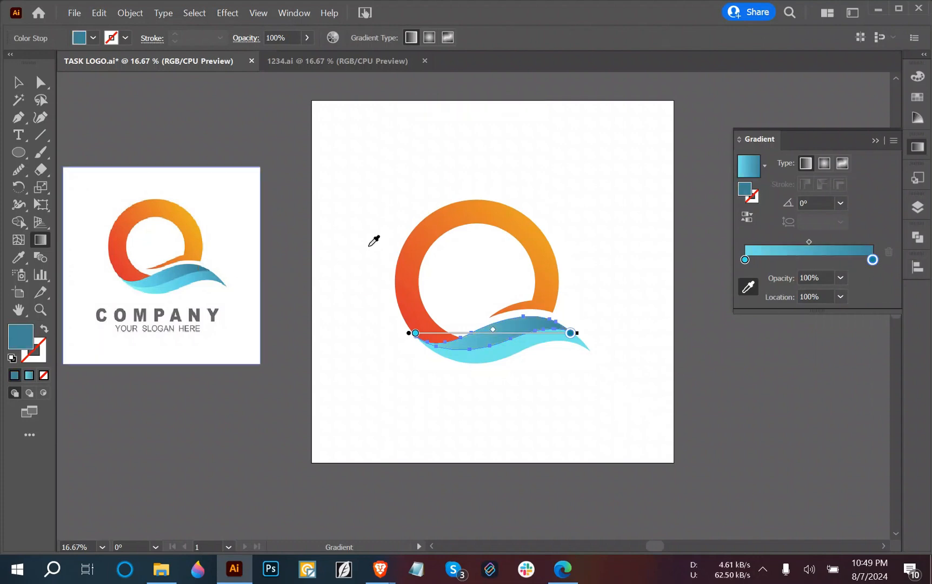
{"action": "left_click", "coordinate": [18, 82]}
{"action": "left_click", "coordinate": [420, 153]}
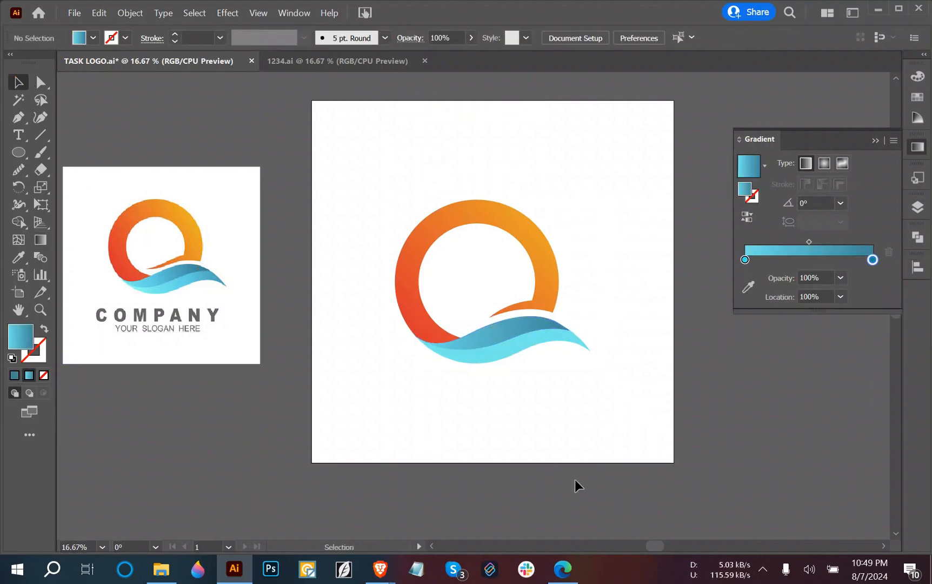
- Redraw the upper wave's gradient along its rising shape, from lower left to upper right at about 16°
{"action": "left_click", "coordinate": [506, 339]}
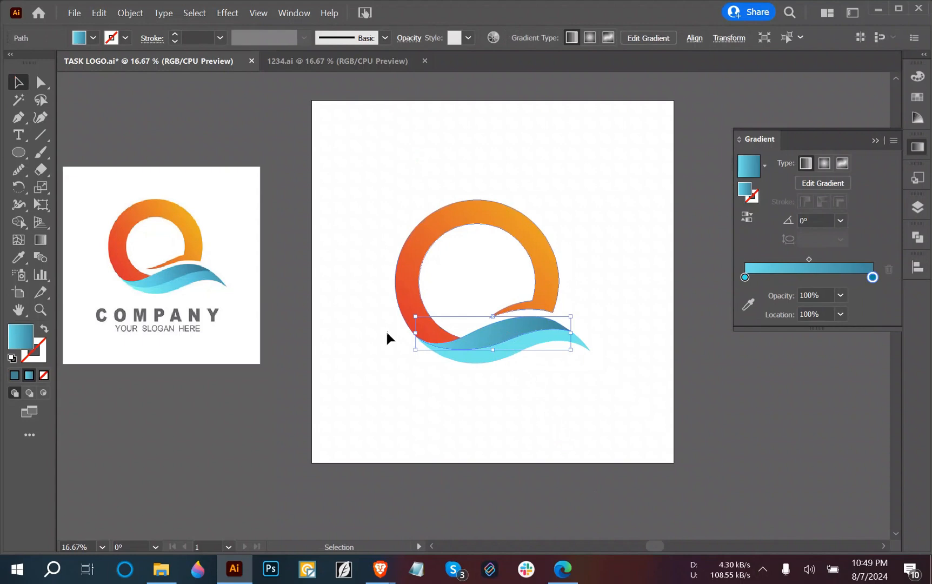
{"action": "left_click", "coordinate": [40, 241]}
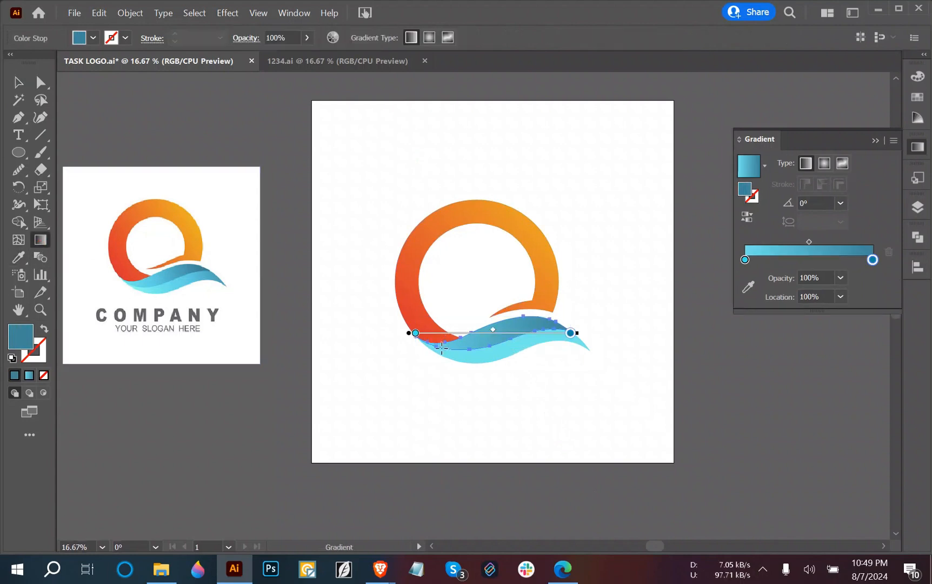
{"action": "left_click_drag", "start_coordinate": [442, 348], "coordinate": [541, 320]}
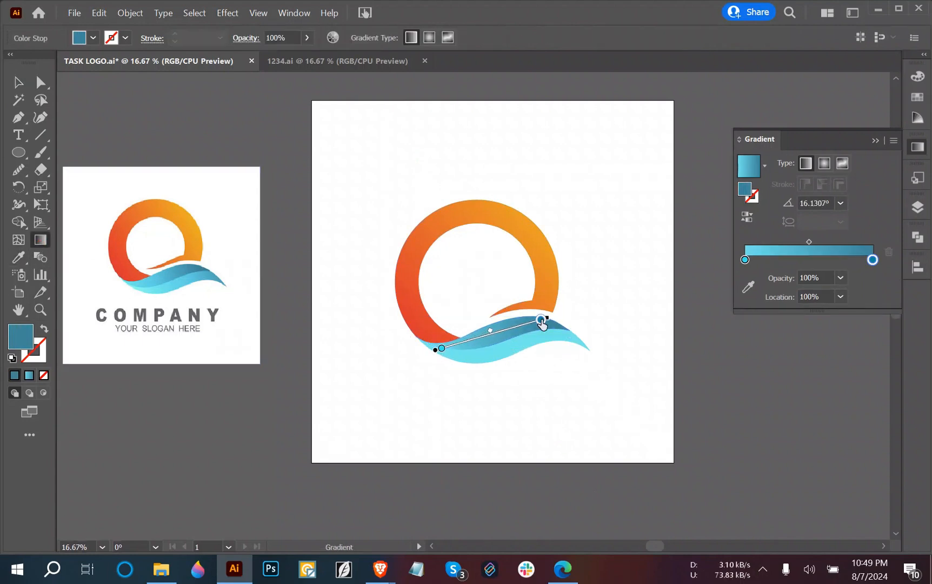
{"action": "left_click", "coordinate": [18, 82]}
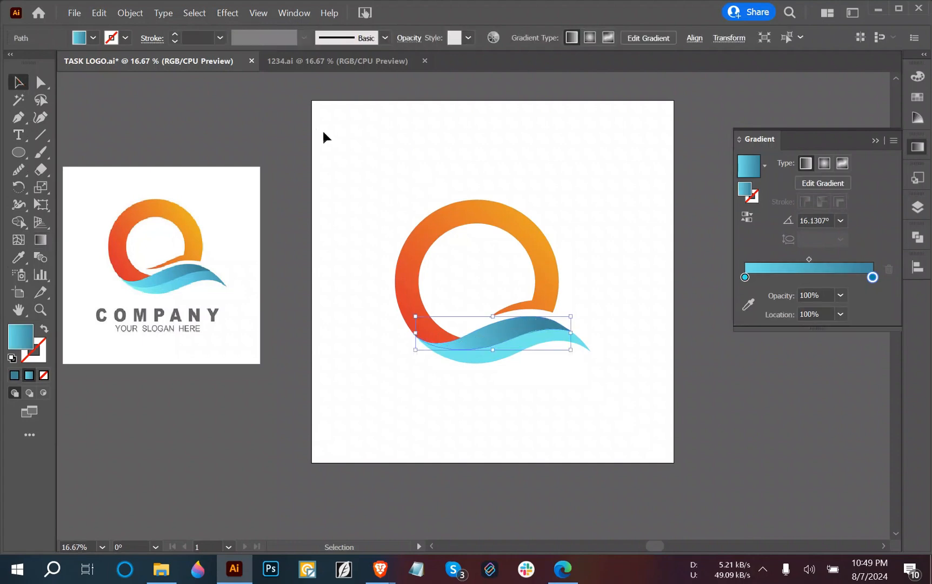
{"action": "left_click", "coordinate": [332, 158]}
- Apply the blue linear gradient to the lower wave and set its starting stop to the light cyan sampled from the reference's lower wave
{"action": "left_click", "coordinate": [493, 364]}
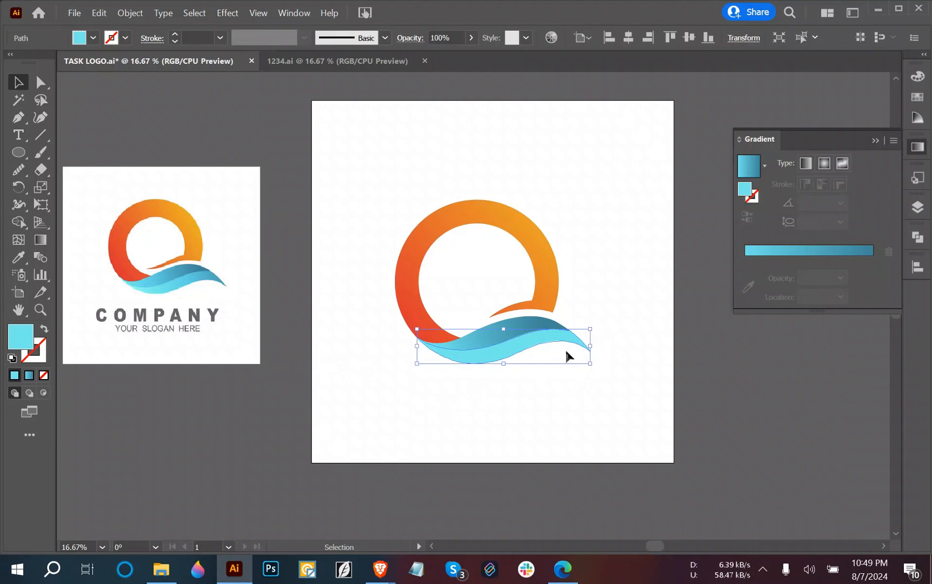
{"action": "left_click", "coordinate": [807, 251]}
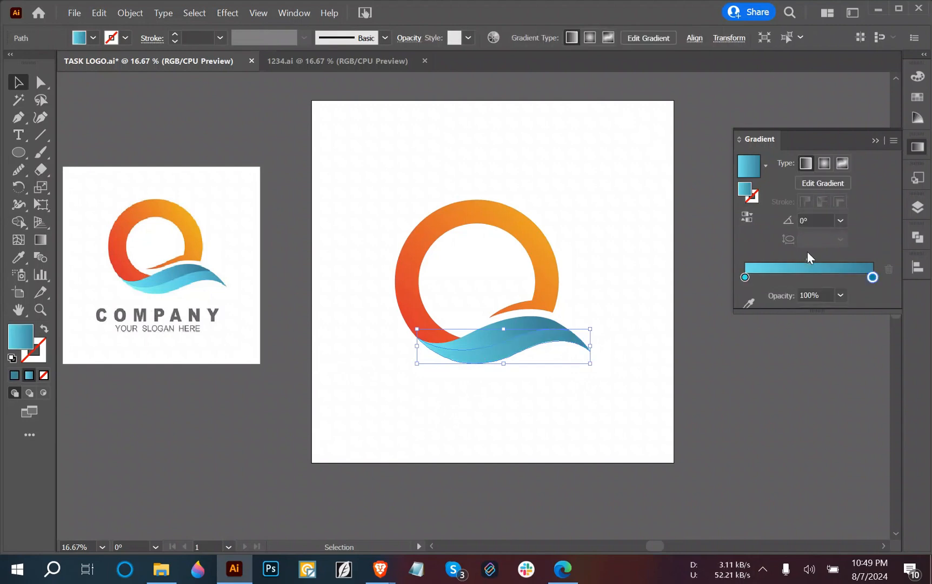
{"action": "double_click", "coordinate": [745, 277]}
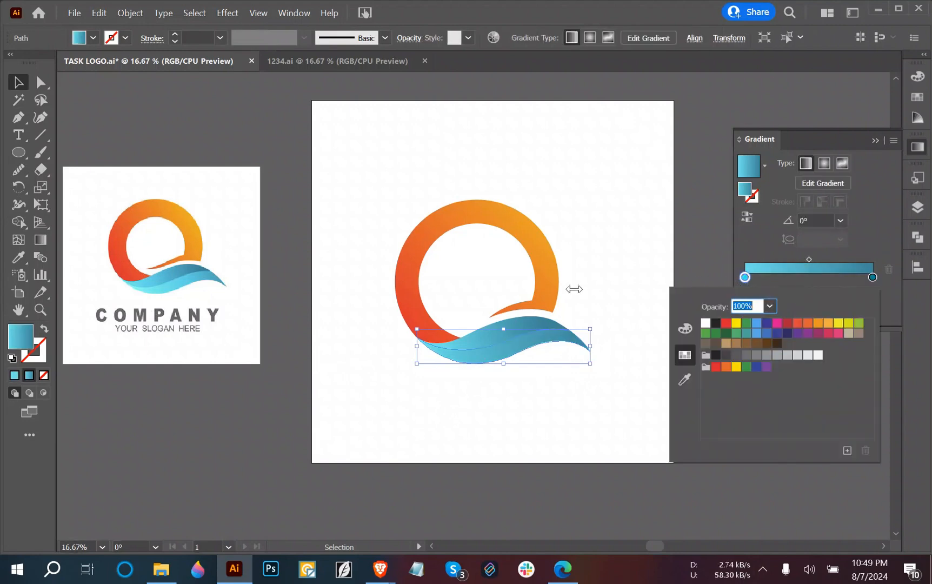
{"action": "left_click", "coordinate": [684, 380]}
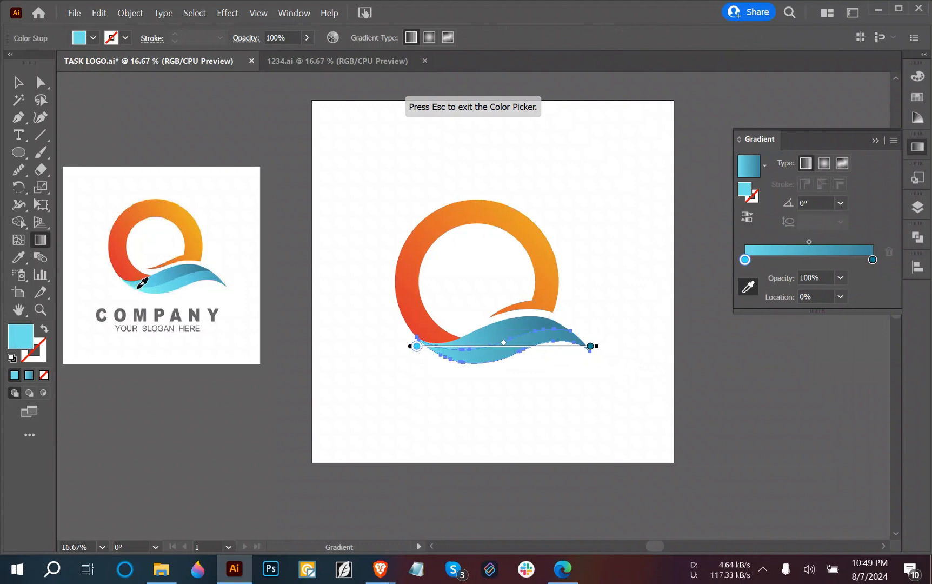
- Set the lower wave gradient's ending stop to the medium blue sampled near the right tip of the reference wave
{"action": "double_click", "coordinate": [591, 347]}
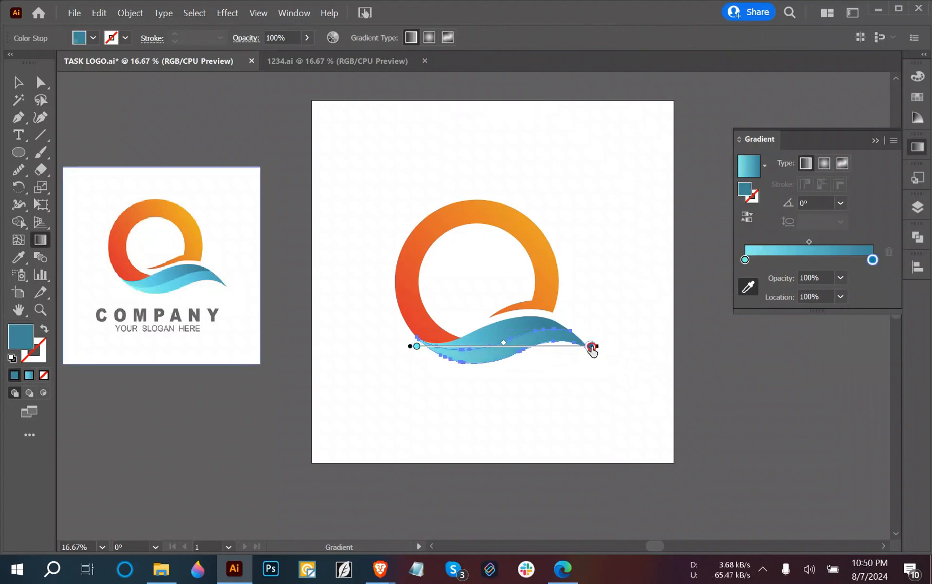
{"action": "left_click", "coordinate": [407, 438]}
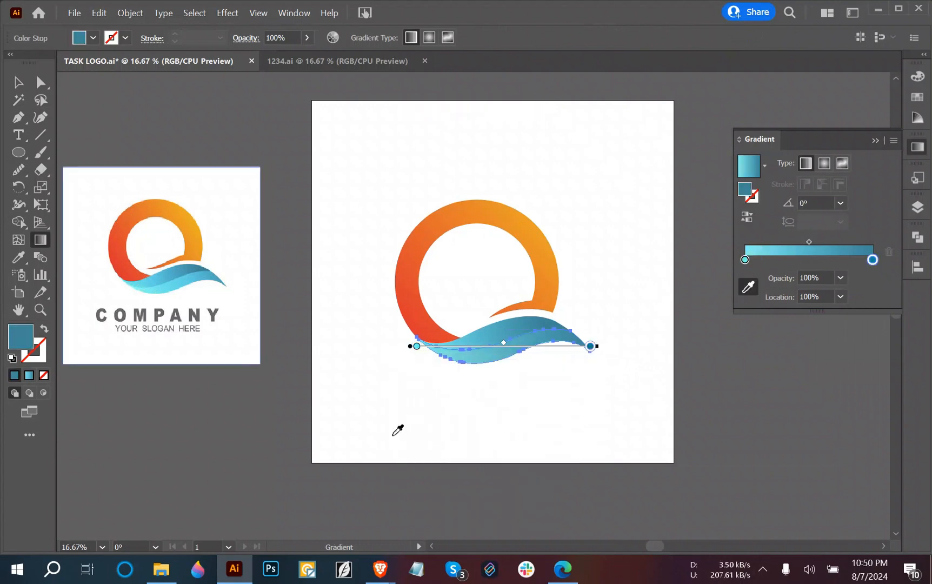
{"action": "left_click", "coordinate": [220, 279]}
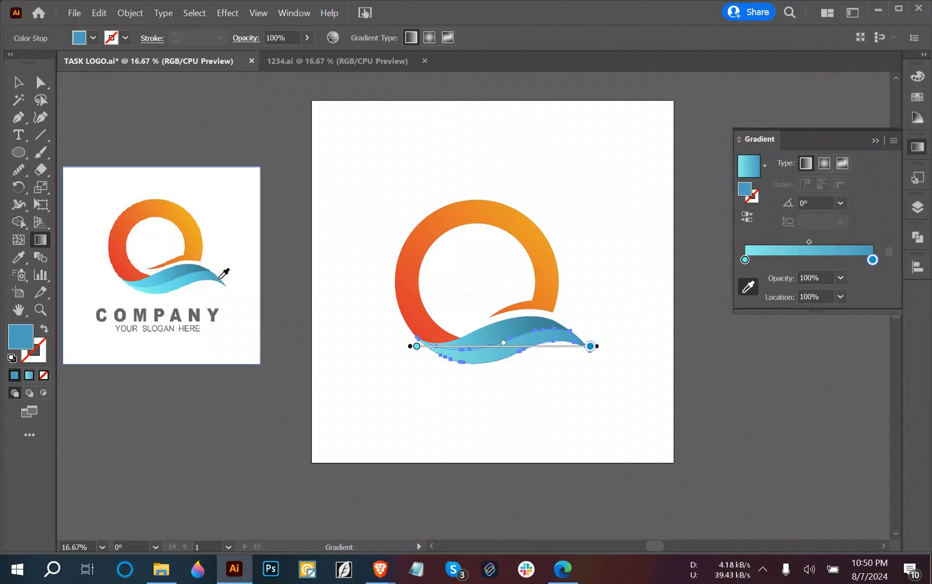
{"action": "left_click", "coordinate": [19, 82]}
{"action": "left_click", "coordinate": [281, 136]}
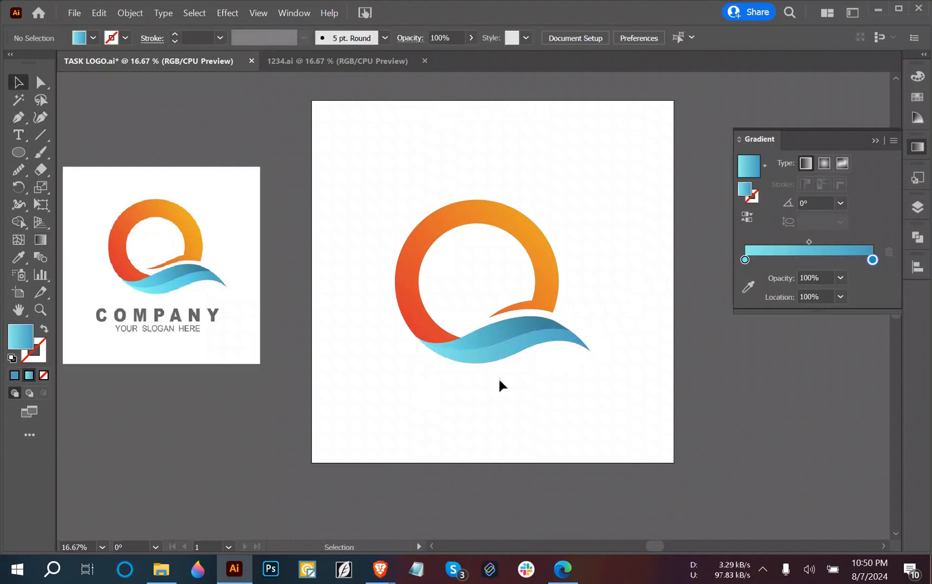
{"action": "scroll", "coordinate": [517, 424], "scroll_direction": "up", "scroll_amount": 1}
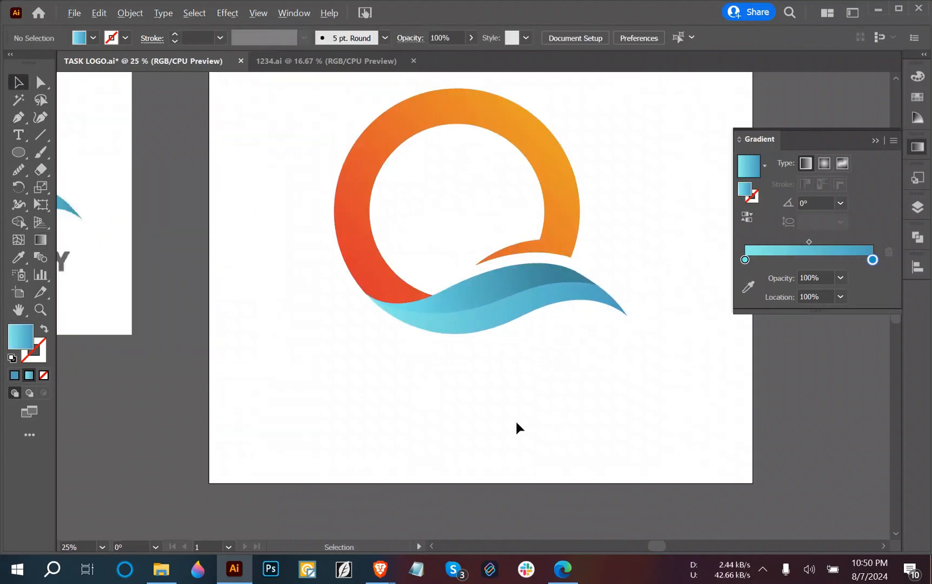
- Redraw the upper wave's gradient from its lower-left end up toward the crest at about 17.6°
{"action": "left_click_drag", "start_coordinate": [514, 391], "coordinate": [600, 486]}
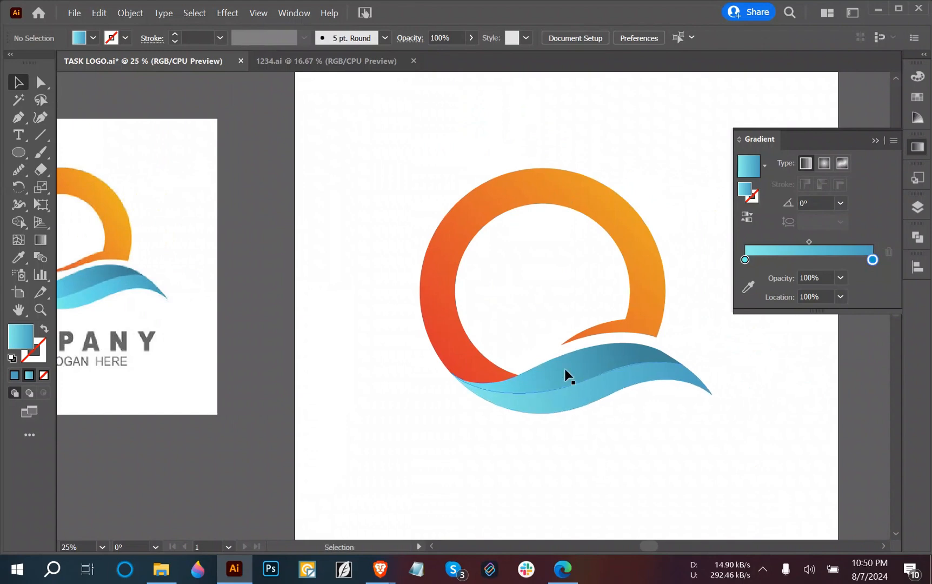
{"action": "left_click", "coordinate": [568, 374]}
{"action": "left_click", "coordinate": [39, 242]}
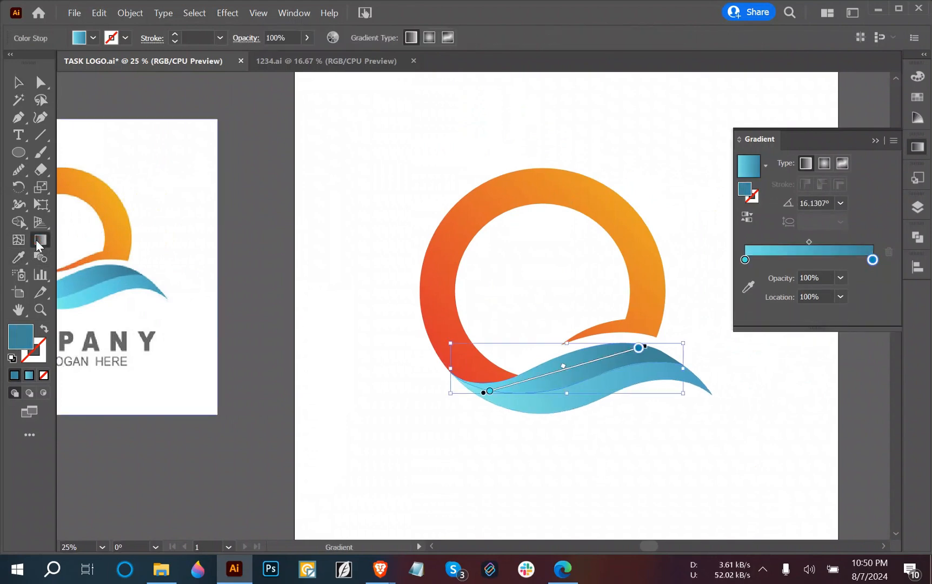
{"action": "left_click_drag", "start_coordinate": [493, 383], "coordinate": [668, 352]}
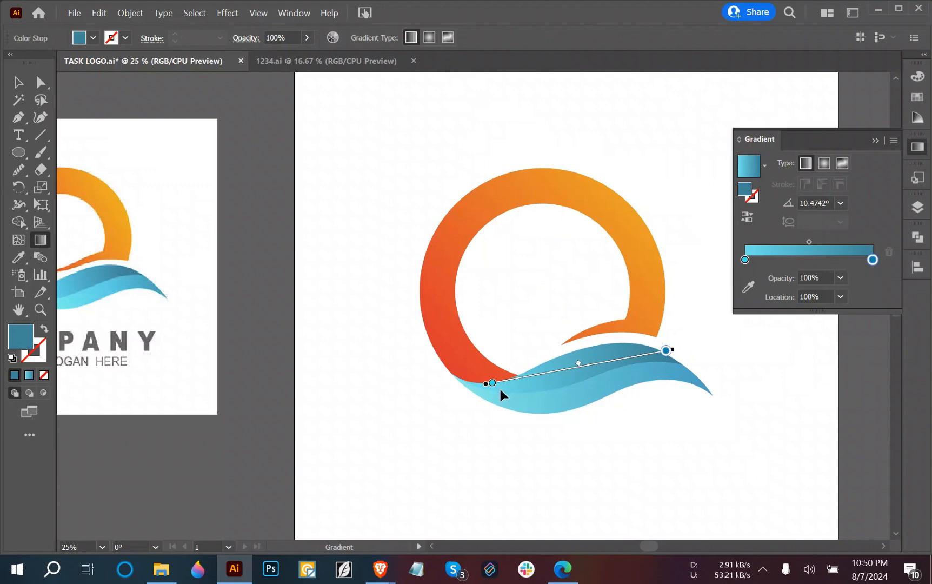
{"action": "left_click_drag", "start_coordinate": [496, 392], "coordinate": [621, 353]}
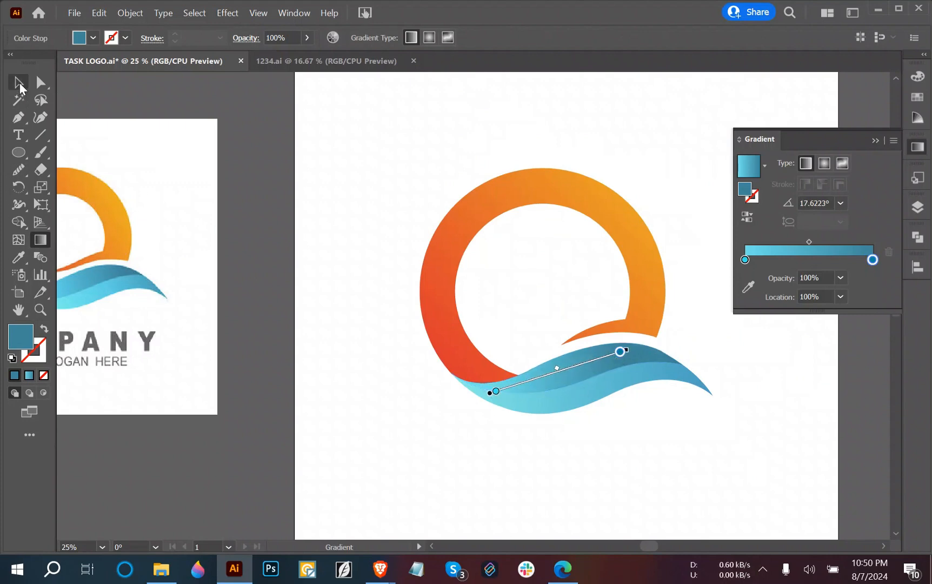
{"action": "left_click", "coordinate": [18, 82]}
{"action": "left_click", "coordinate": [348, 401]}
- Fine-tune the cyan starting stop of the lower wave's gradient by lowering its red value and raising its green value
{"action": "left_click_drag", "start_coordinate": [348, 402], "coordinate": [454, 379]}
{"action": "left_click", "coordinate": [648, 386]}
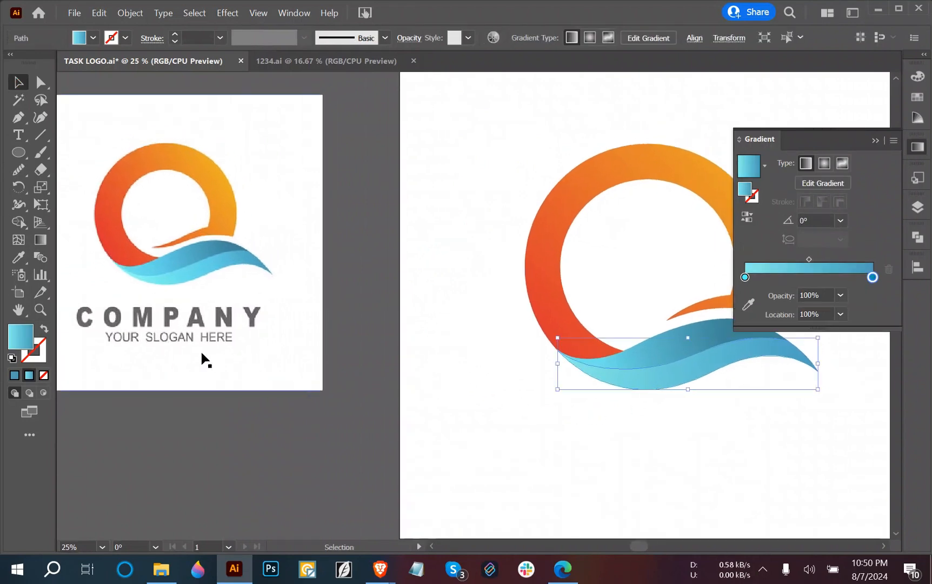
{"action": "double_click", "coordinate": [745, 278]}
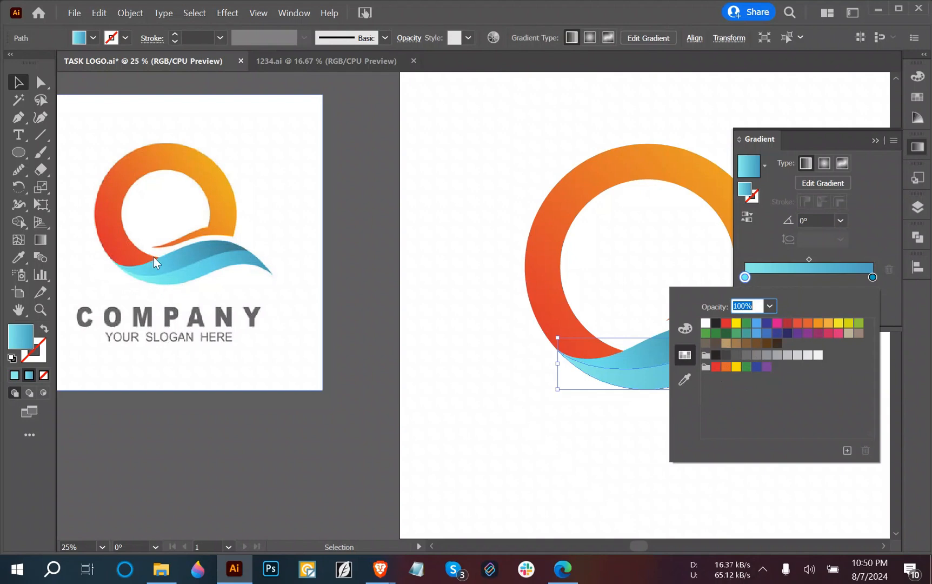
{"action": "left_click", "coordinate": [688, 333]}
{"action": "left_click", "coordinate": [686, 353]}
{"action": "left_click", "coordinate": [688, 332]}
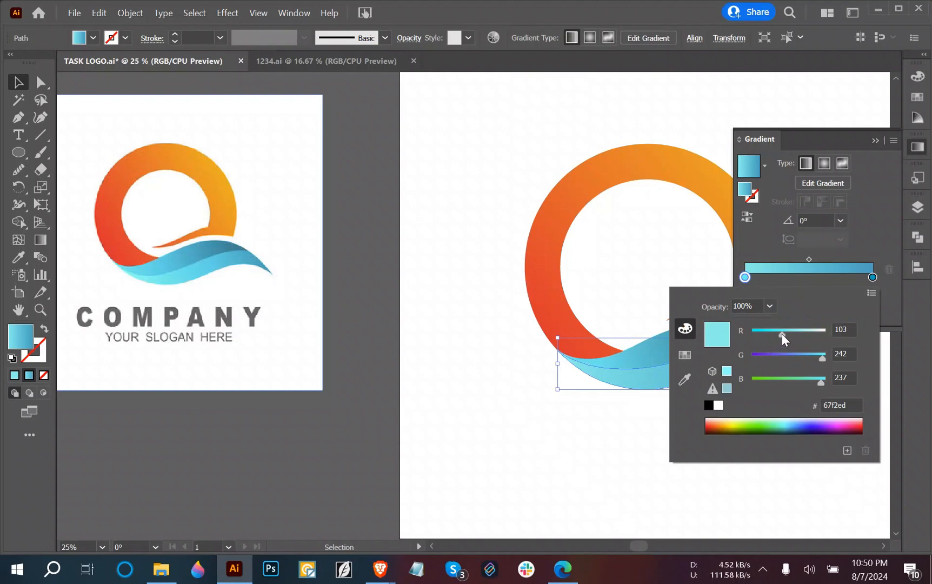
{"action": "mouse_move", "coordinate": [781, 333]}
{"action": "left_mouse_down"}
{"action": "mouse_move", "coordinate": [768, 334]}
{"action": "mouse_move", "coordinate": [791, 332]}
{"action": "left_mouse_up"}
{"action": "left_click_drag", "start_coordinate": [790, 337], "coordinate": [775, 335]}
{"action": "left_click_drag", "start_coordinate": [820, 359], "coordinate": [829, 358]}
{"action": "left_click", "coordinate": [406, 160]}
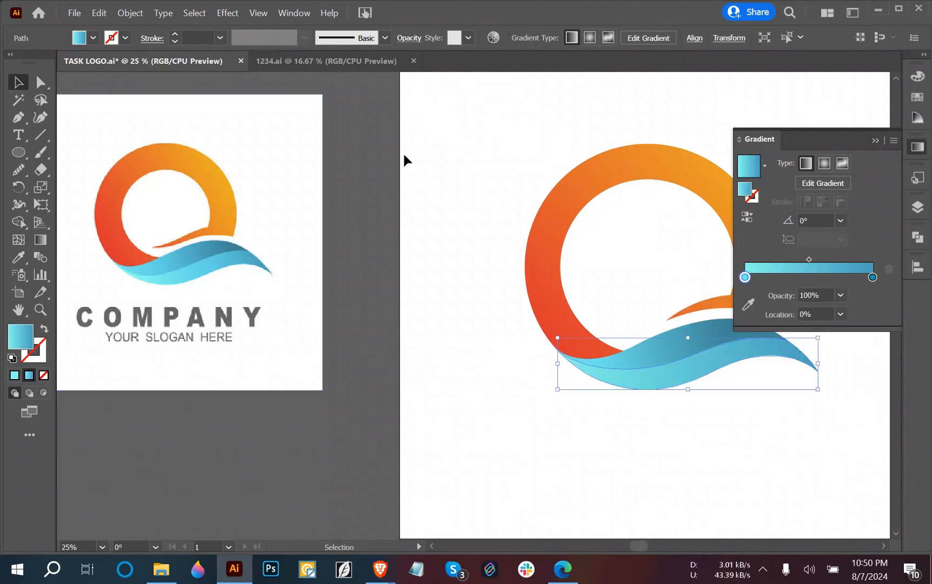
{"action": "left_click", "coordinate": [481, 213]}
- Compare the recoloured logo with the reference image beside it and with the finished version in 1234.ai
{"action": "key", "text": "space"}
{"action": "left_click_drag", "start_coordinate": [749, 410], "coordinate": [529, 411]}
{"action": "scroll", "coordinate": [547, 407], "scroll_direction": "down", "scroll_amount": 2}
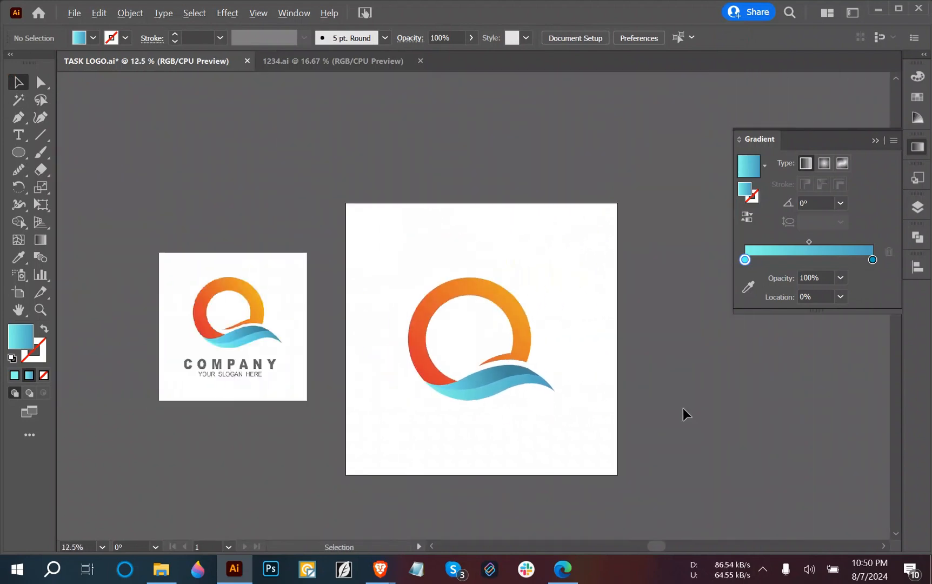
{"action": "key", "text": "space"}
{"action": "left_click_drag", "start_coordinate": [622, 365], "coordinate": [629, 360]}
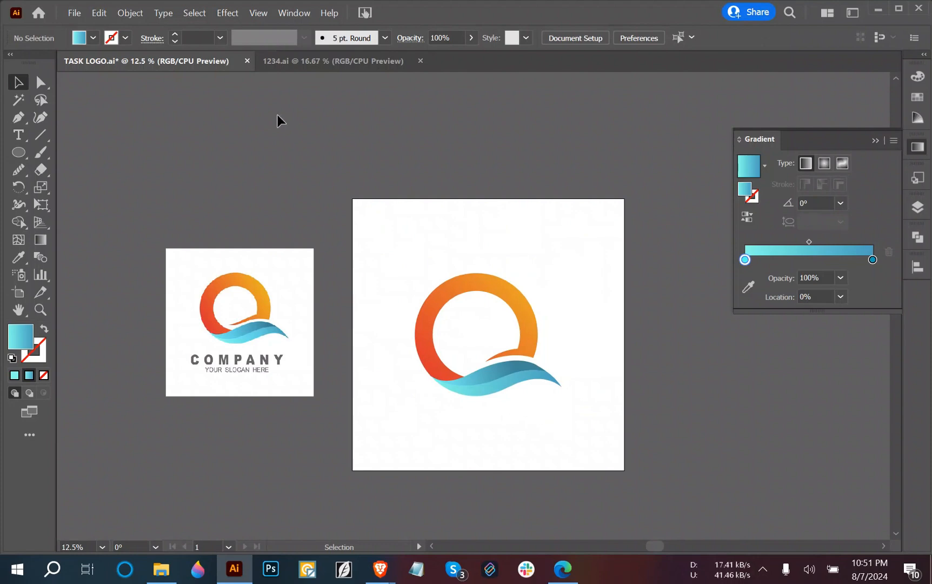
{"action": "left_click", "coordinate": [306, 61]}
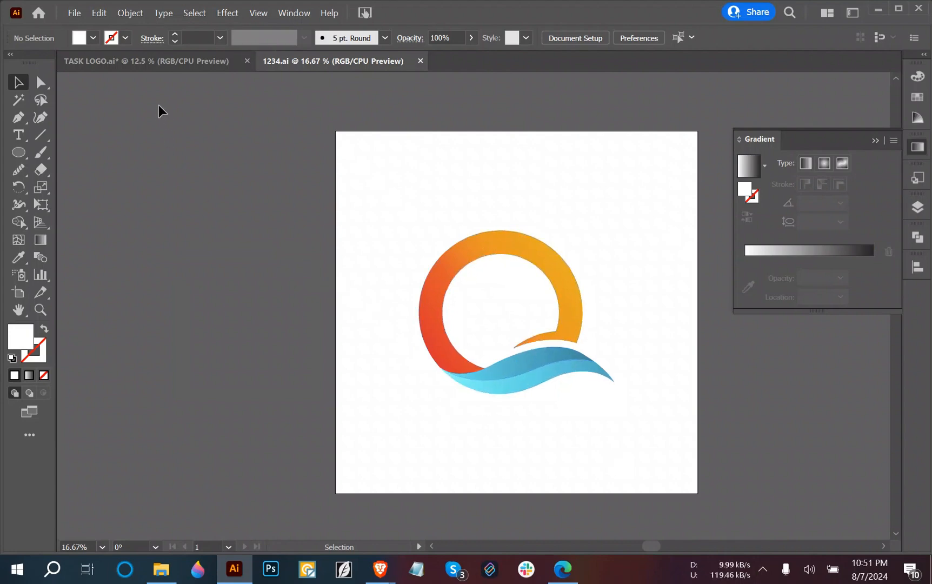
{"action": "left_click", "coordinate": [135, 60]}
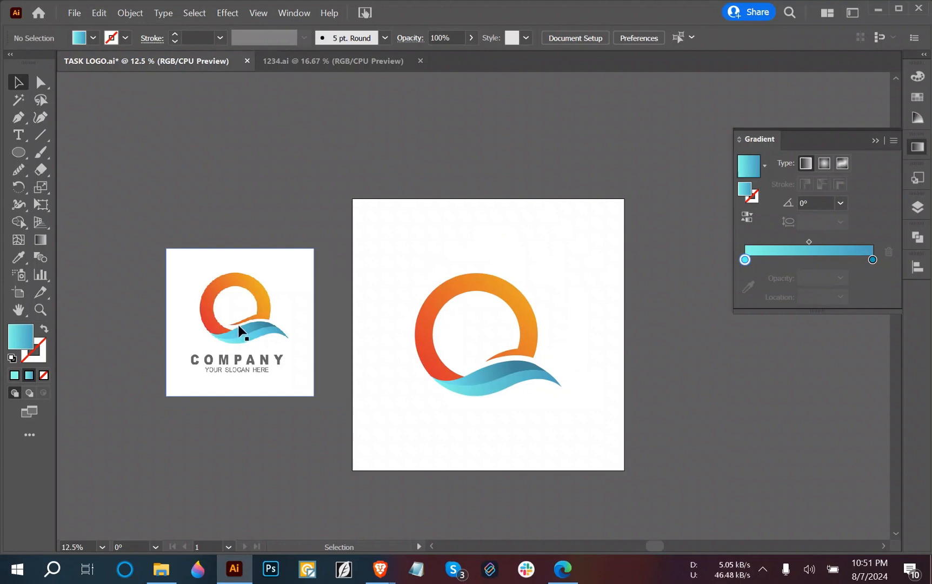
{"action": "scroll", "coordinate": [236, 329], "scroll_direction": "up", "scroll_amount": 3}
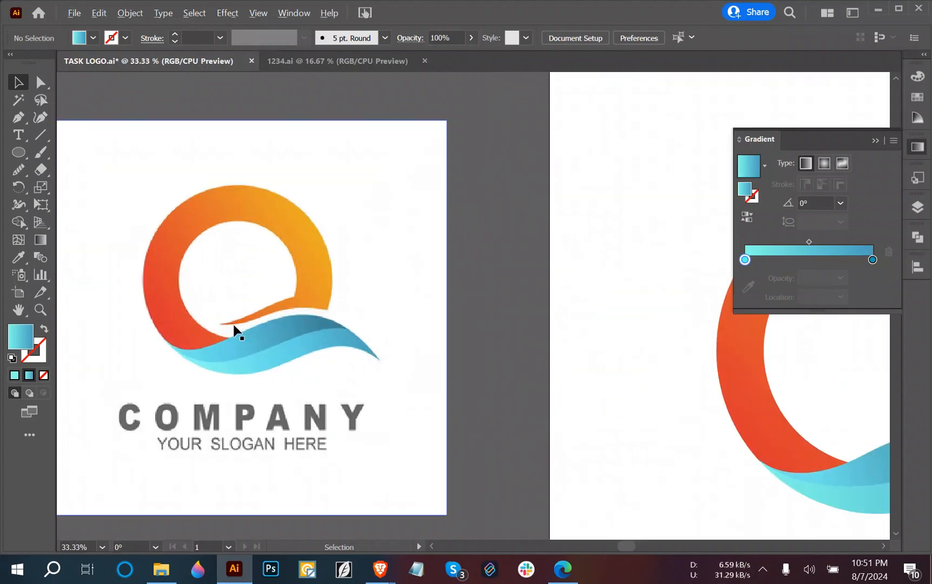
{"action": "scroll", "coordinate": [285, 333], "scroll_direction": "down", "scroll_amount": 3}
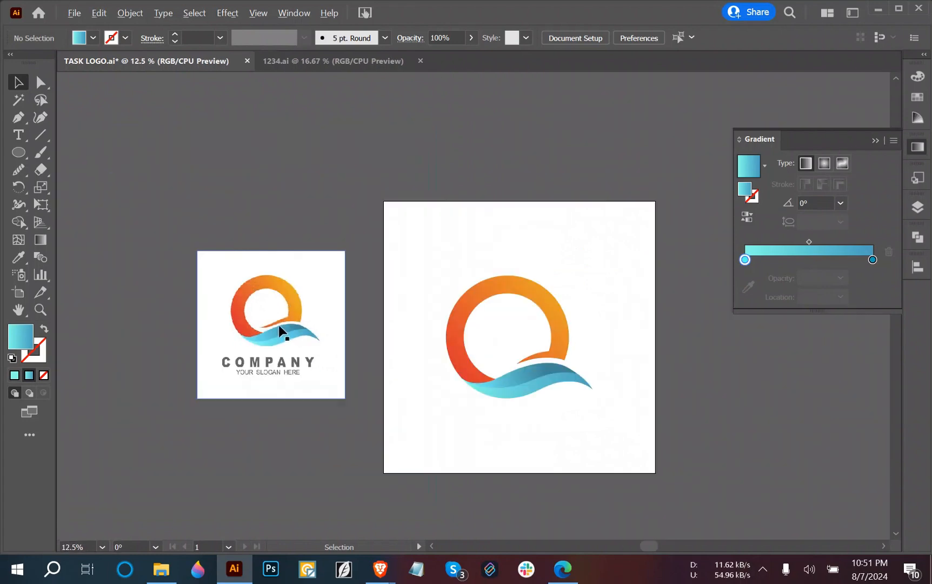
- Ungroup the logo in 1234.ai and select its orange ring
{"action": "left_click", "coordinate": [306, 64]}
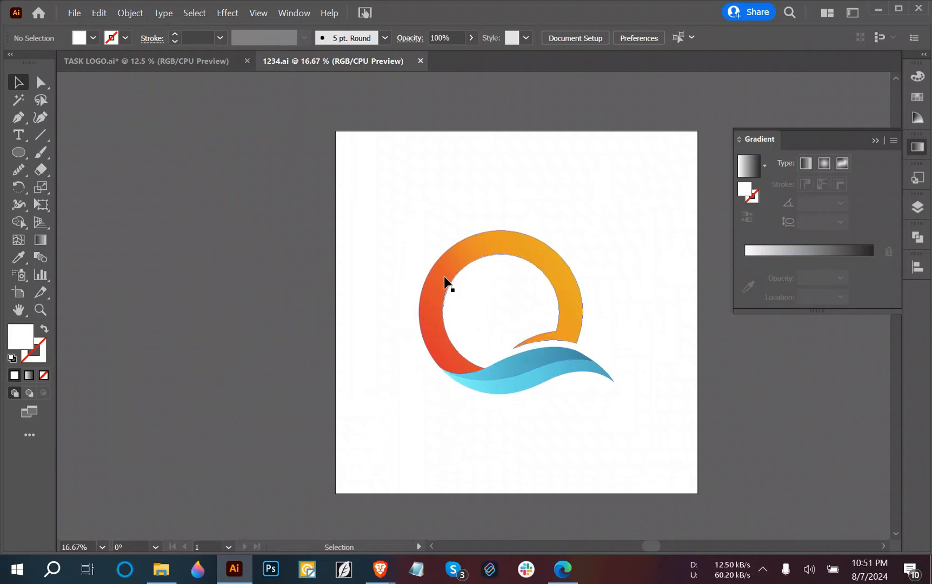
{"action": "left_click", "coordinate": [448, 273]}
{"action": "right_click", "coordinate": [635, 317]}
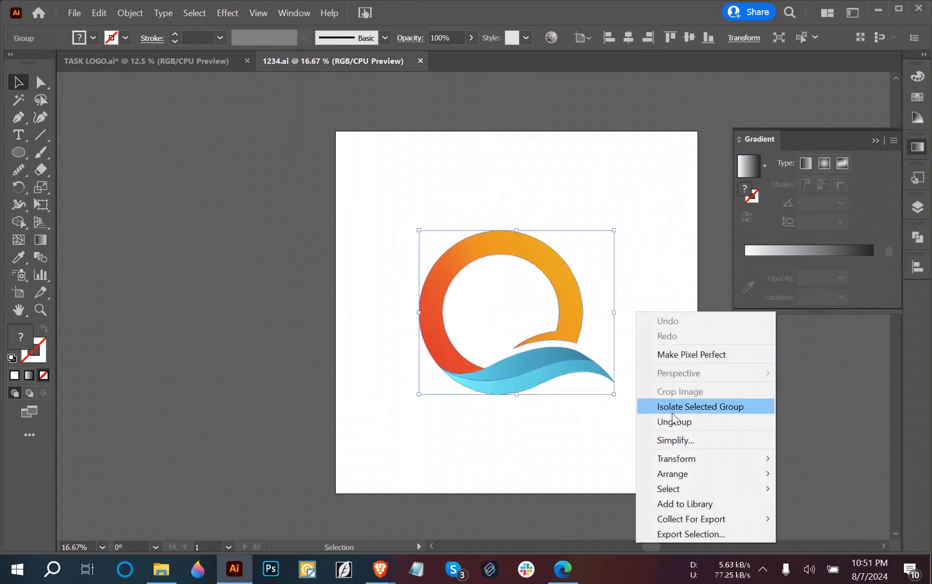
{"action": "left_click", "coordinate": [669, 425]}
{"action": "left_click", "coordinate": [669, 428]}
{"action": "left_click", "coordinate": [582, 322]}
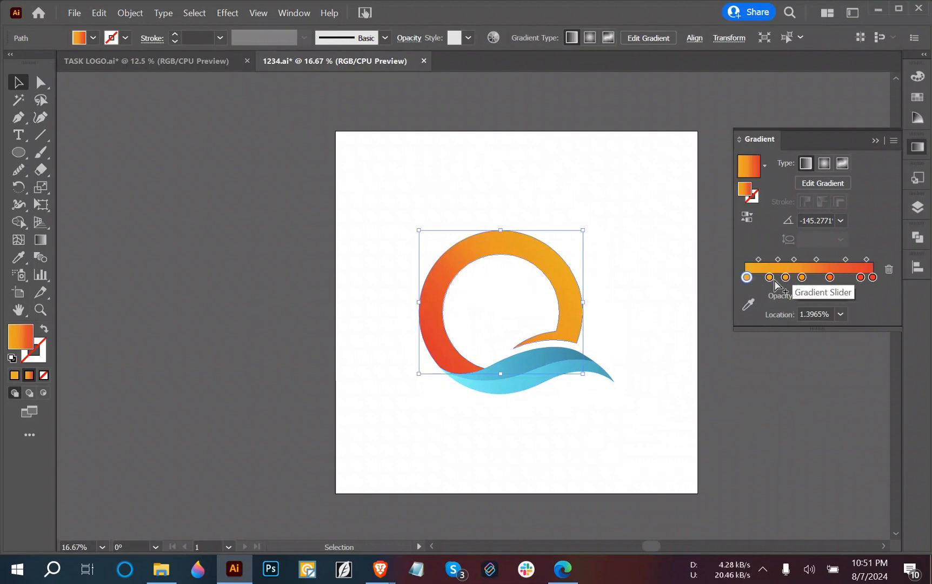
{"action": "left_click", "coordinate": [587, 303]}
{"action": "left_click", "coordinate": [568, 309]}
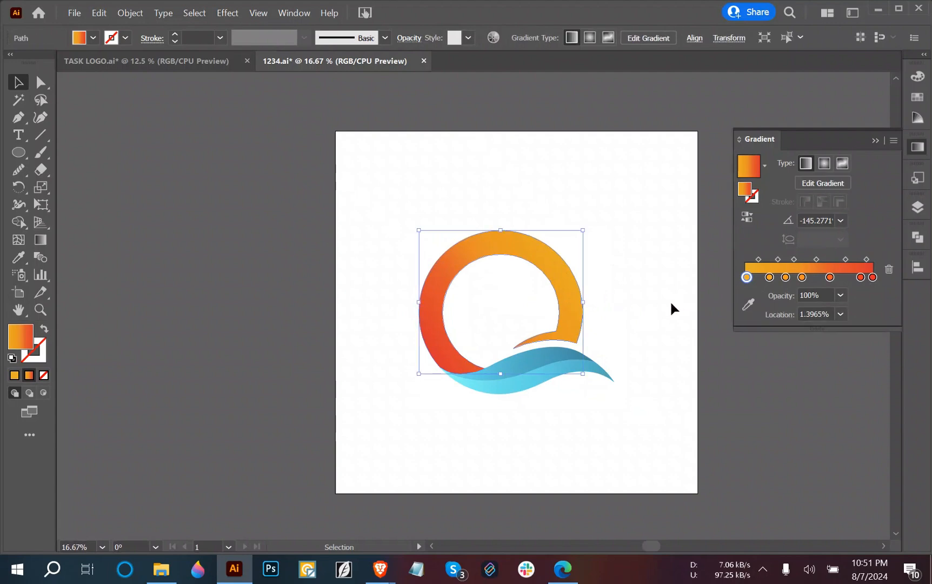
{"action": "left_click", "coordinate": [658, 308]}
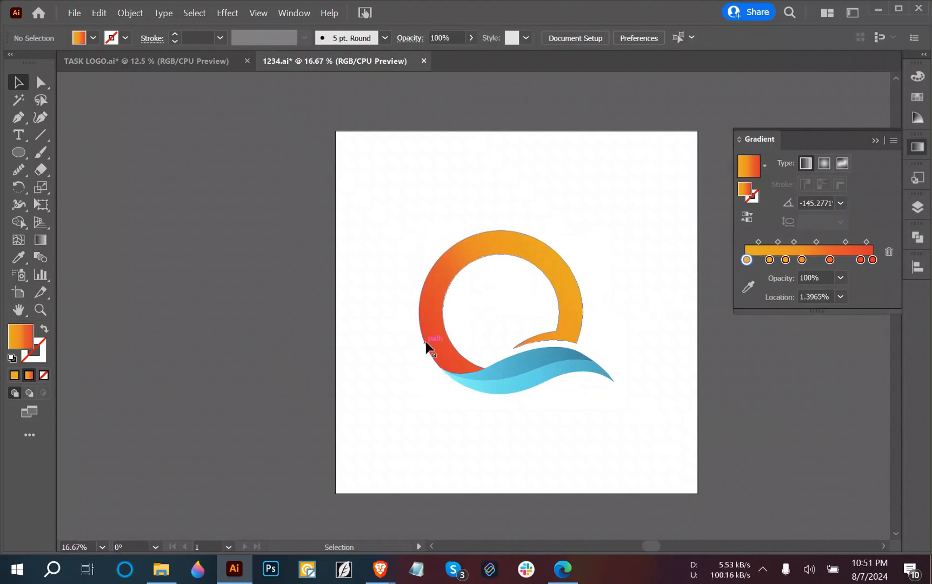
{"action": "left_click", "coordinate": [576, 311]}
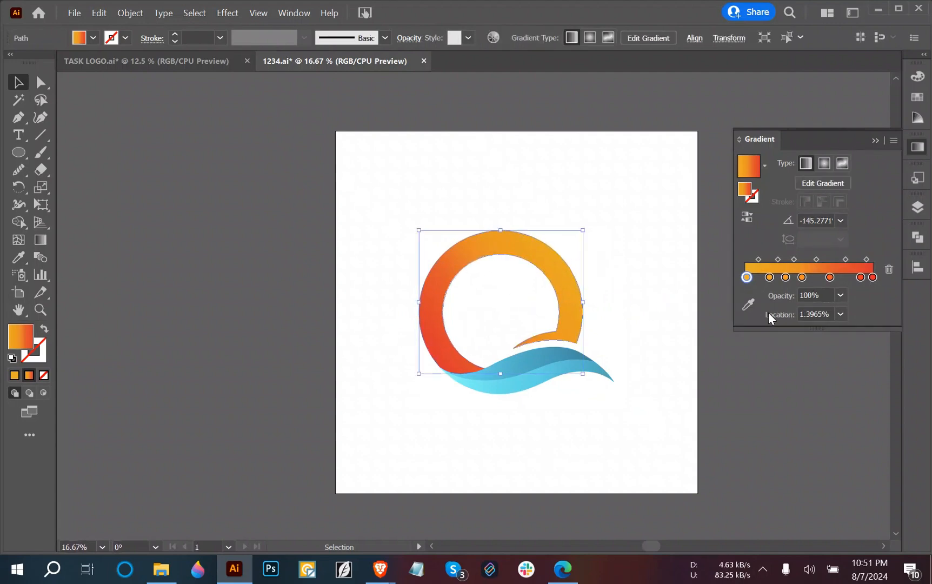
- Remove the five intermediate colour stops from the ring's gradient, keeping only the yellow-orange and red end stops
{"action": "left_click", "coordinate": [860, 277]}
{"action": "key", "text": "Delete"}
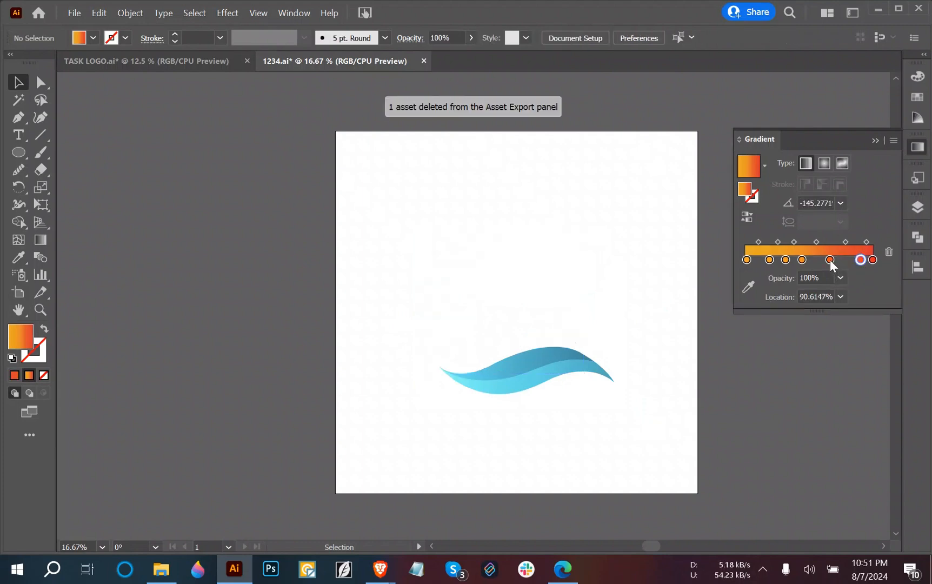
{"action": "key", "text": "ctrl+z"}
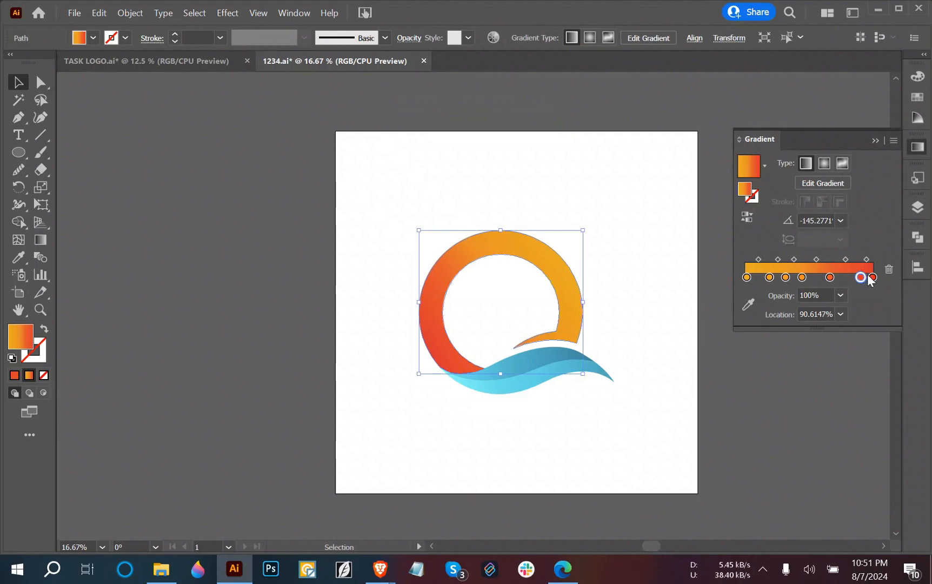
{"action": "left_click", "coordinate": [890, 270]}
{"action": "left_click", "coordinate": [830, 277]}
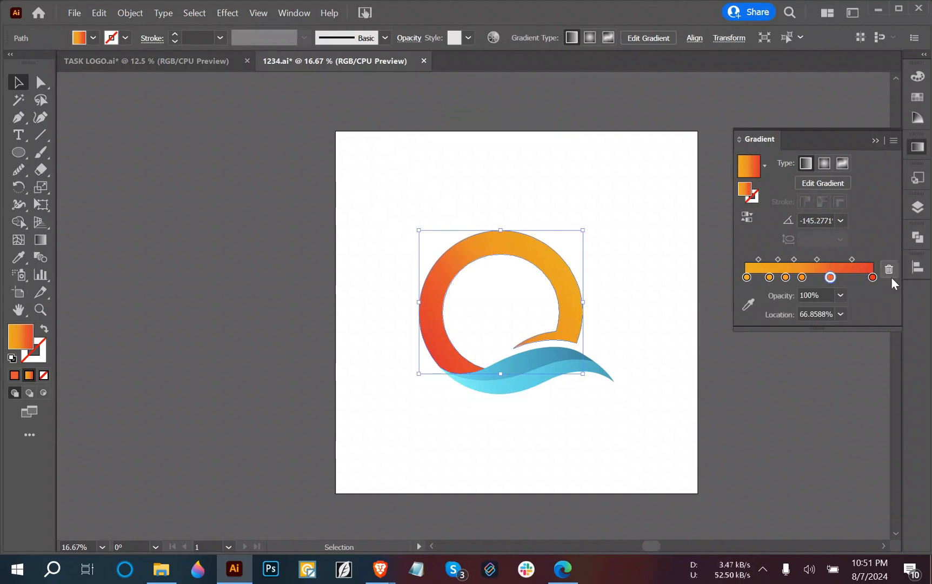
{"action": "left_click", "coordinate": [890, 270]}
{"action": "left_click", "coordinate": [802, 277]}
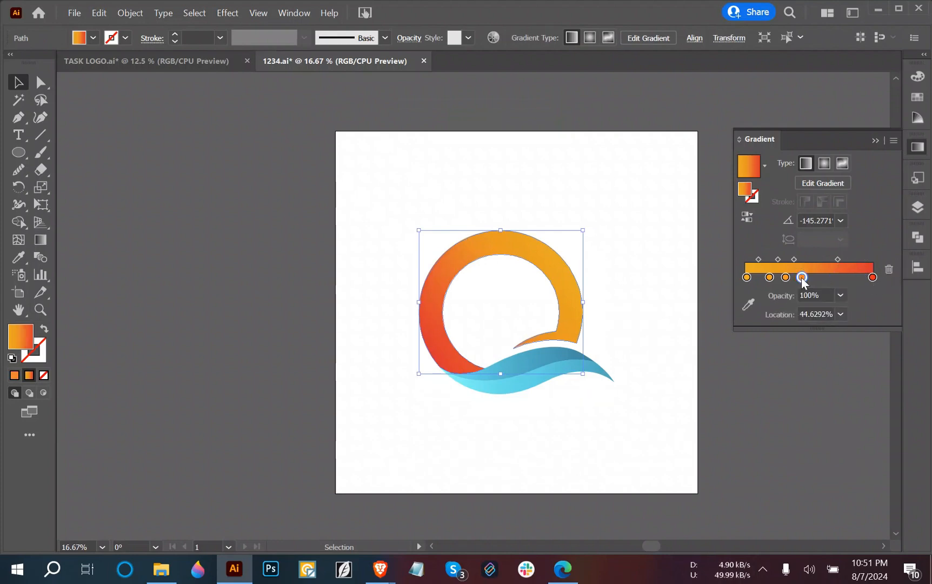
{"action": "left_click", "coordinate": [889, 271]}
{"action": "left_click", "coordinate": [786, 277]}
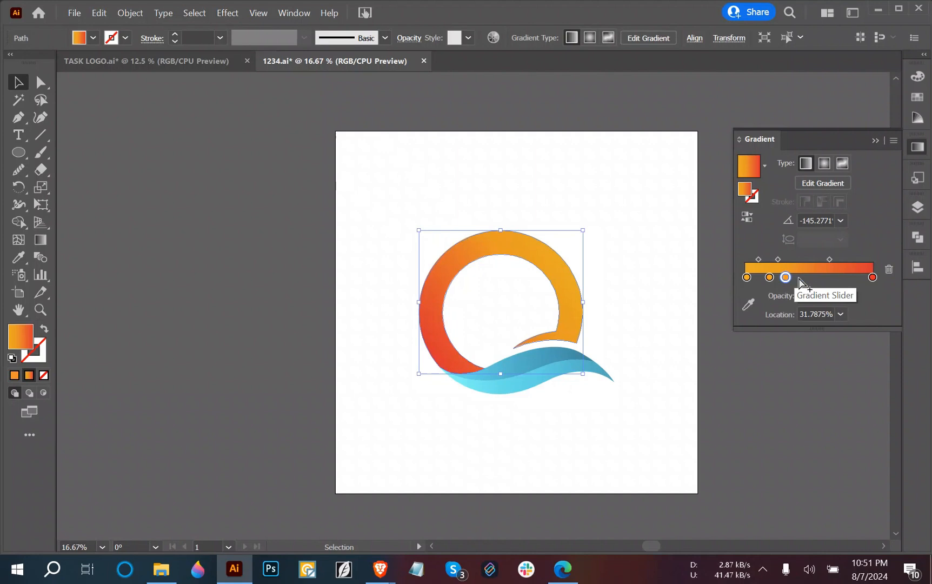
{"action": "left_click", "coordinate": [889, 269]}
{"action": "left_click", "coordinate": [770, 278]}
{"action": "left_click", "coordinate": [890, 270]}
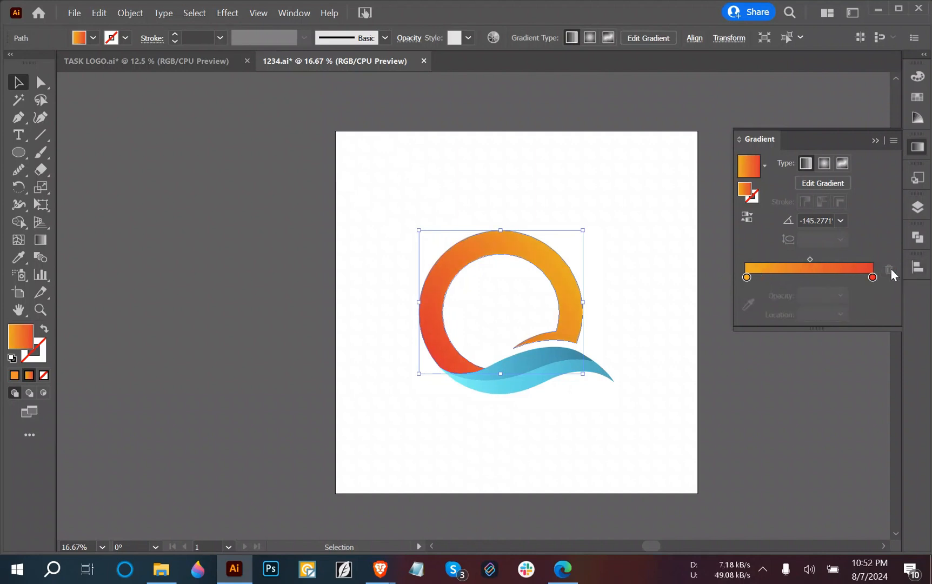
- Shift the midpoint of the ring's gradient toward its yellow-orange end so that red covers more of the ring
{"action": "left_click_drag", "start_coordinate": [644, 332], "coordinate": [580, 317]}
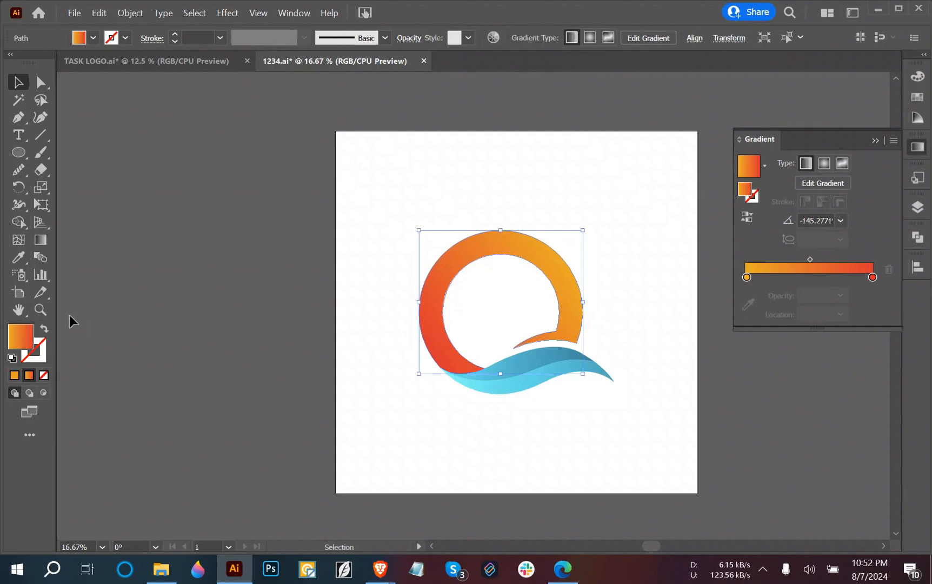
{"action": "left_click", "coordinate": [41, 240]}
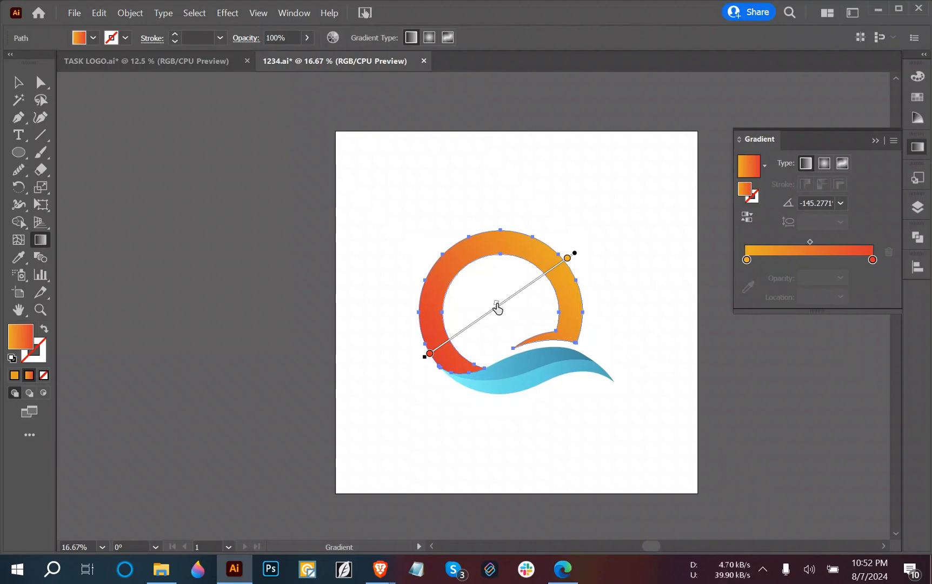
{"action": "left_click_drag", "start_coordinate": [498, 308], "coordinate": [515, 294]}
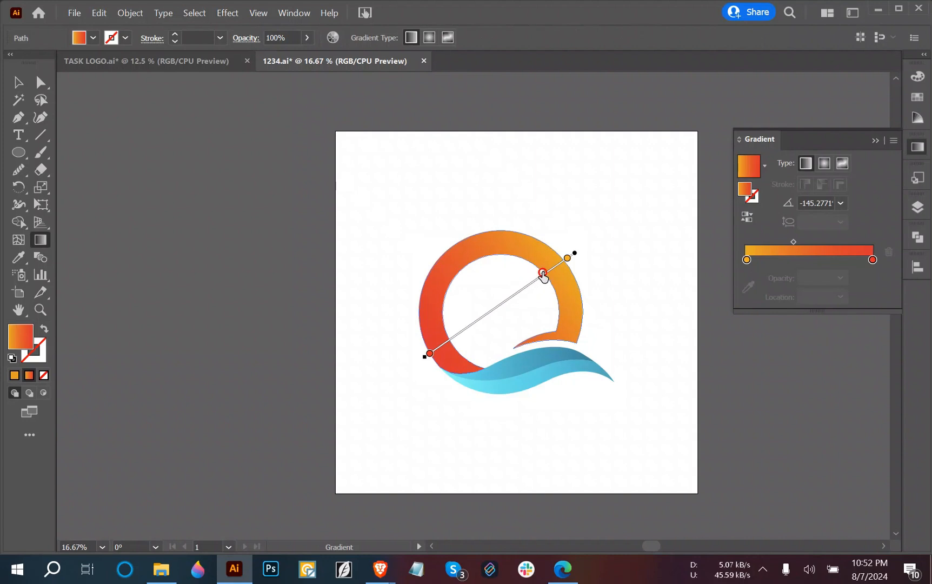
{"action": "left_click_drag", "start_coordinate": [516, 293], "coordinate": [530, 281]}
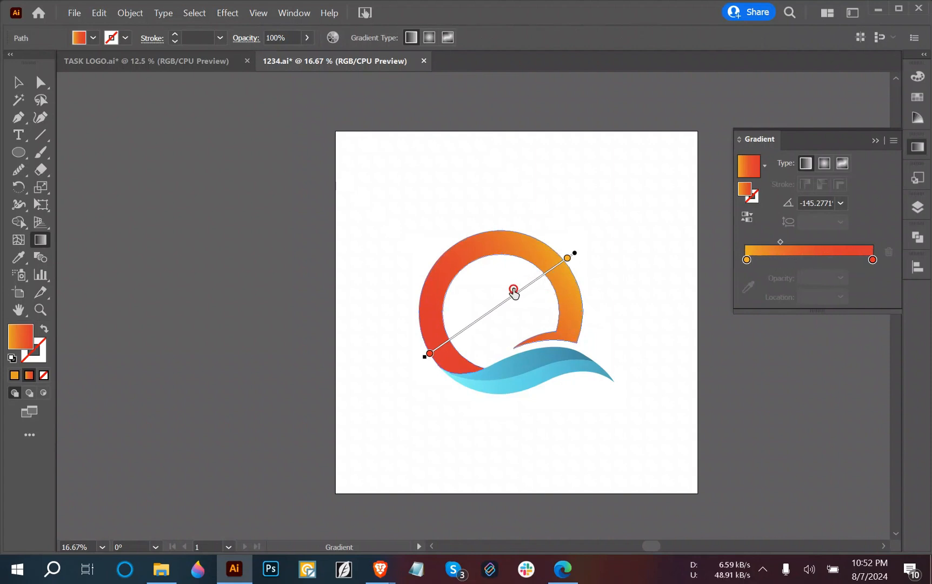
{"action": "left_click", "coordinate": [11, 79]}
{"action": "left_click", "coordinate": [225, 139]}
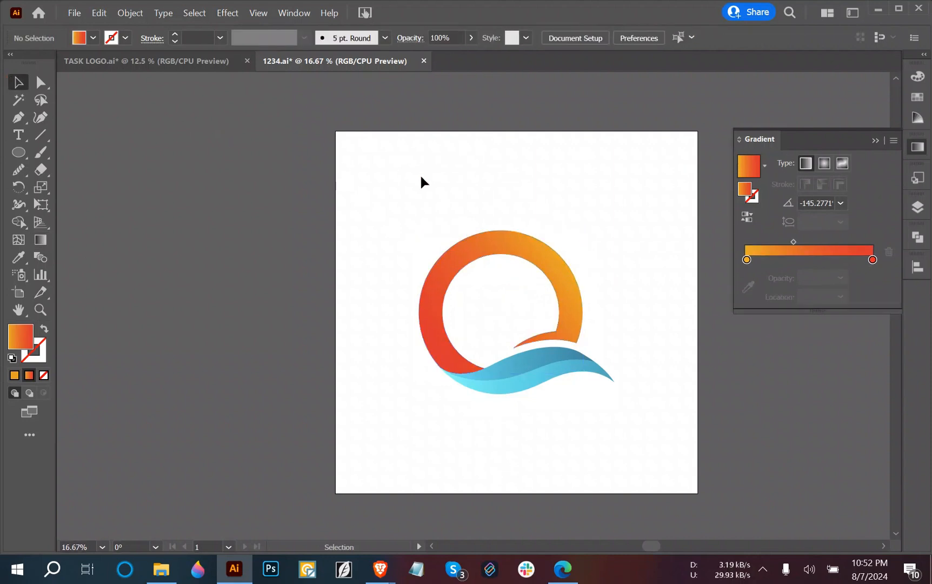
- Compare the ring with the logo in TASK LOGO.ai and examine the upper wave's gradient stops in 1234.ai
{"action": "left_click", "coordinate": [202, 62]}
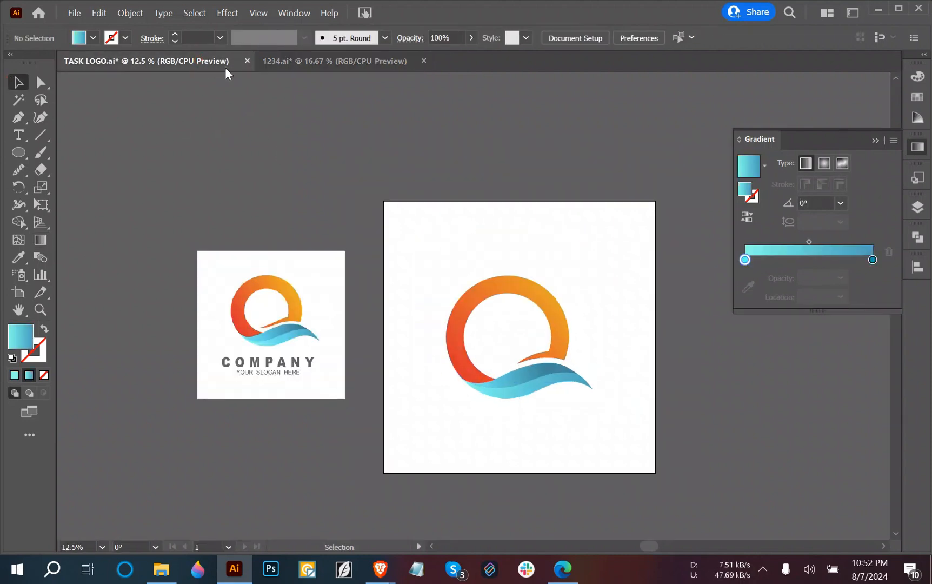
{"action": "left_click", "coordinate": [300, 66]}
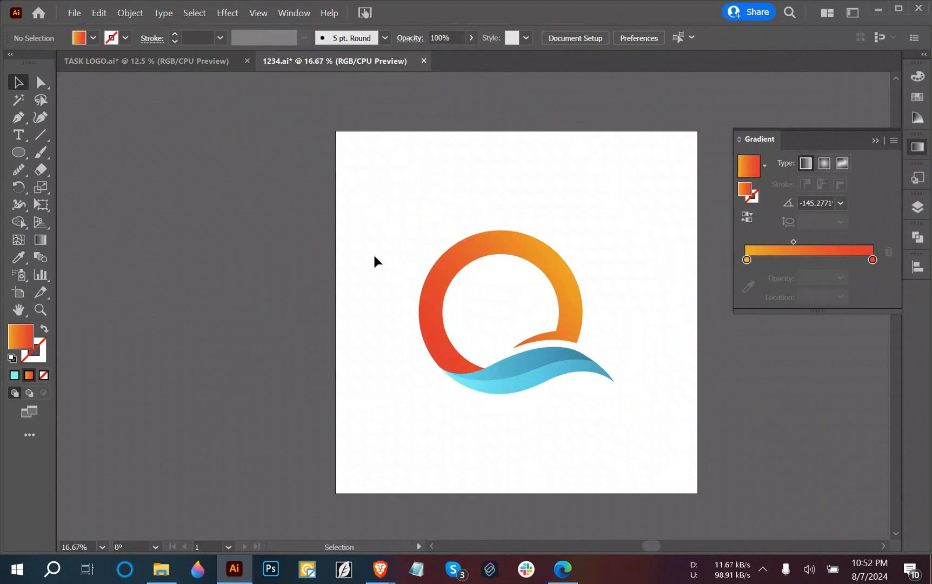
{"action": "left_click", "coordinate": [543, 365]}
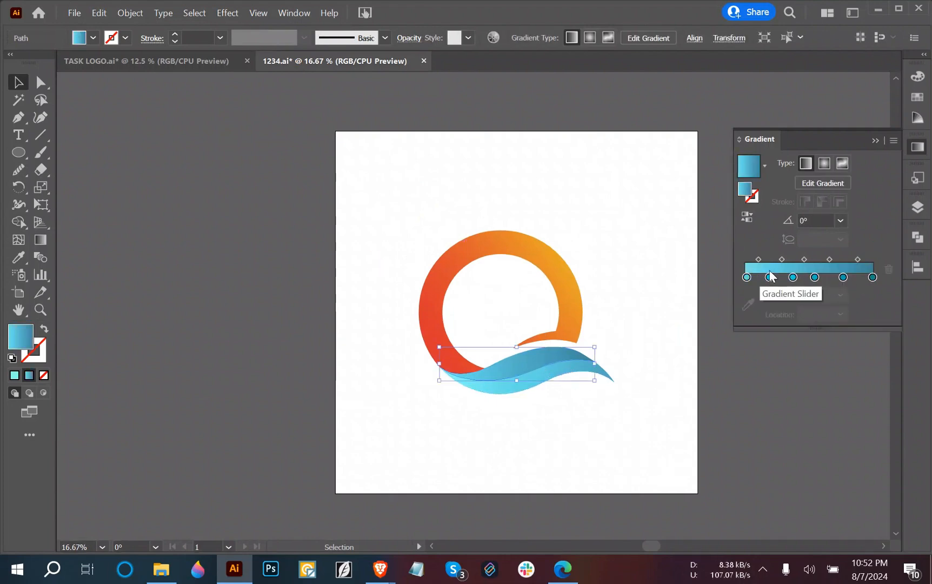
{"action": "left_click", "coordinate": [611, 441]}
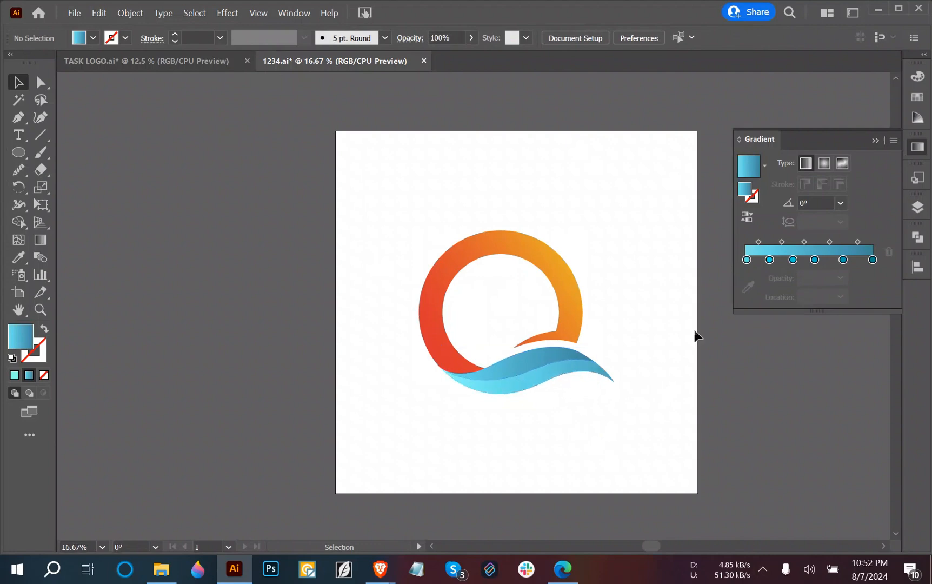
- Examine the lower wave's gradient stops in 1234.ai and compare them with the logo in TASK LOGO.ai
{"action": "left_click", "coordinate": [535, 386]}
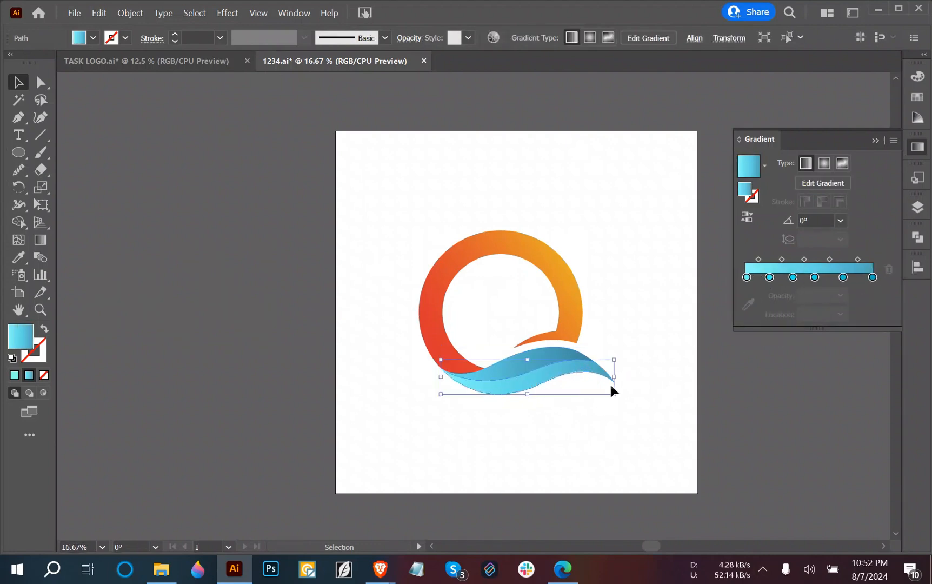
{"action": "left_click", "coordinate": [589, 443]}
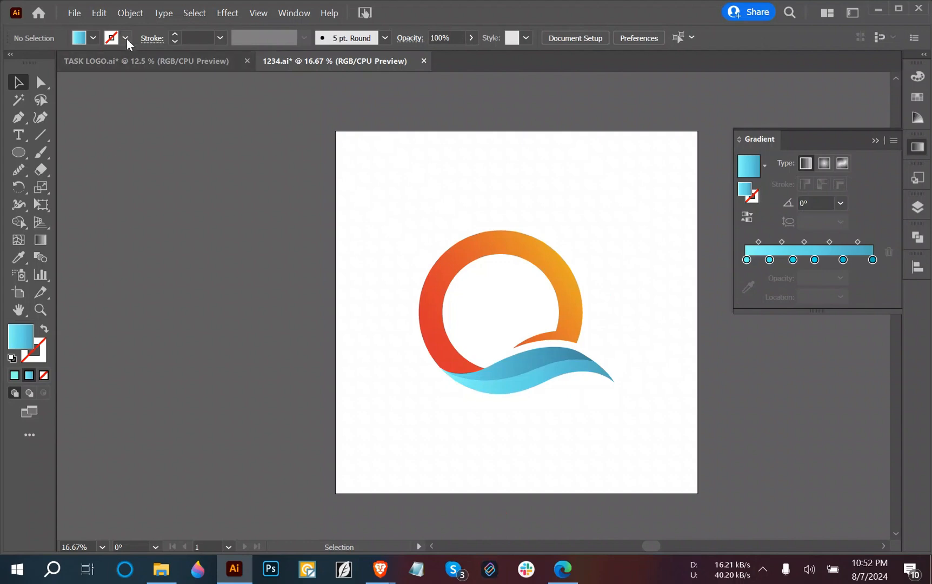
{"action": "left_click", "coordinate": [130, 61]}
{"action": "scroll", "coordinate": [514, 462], "scroll_direction": "down", "scroll_amount": 3}
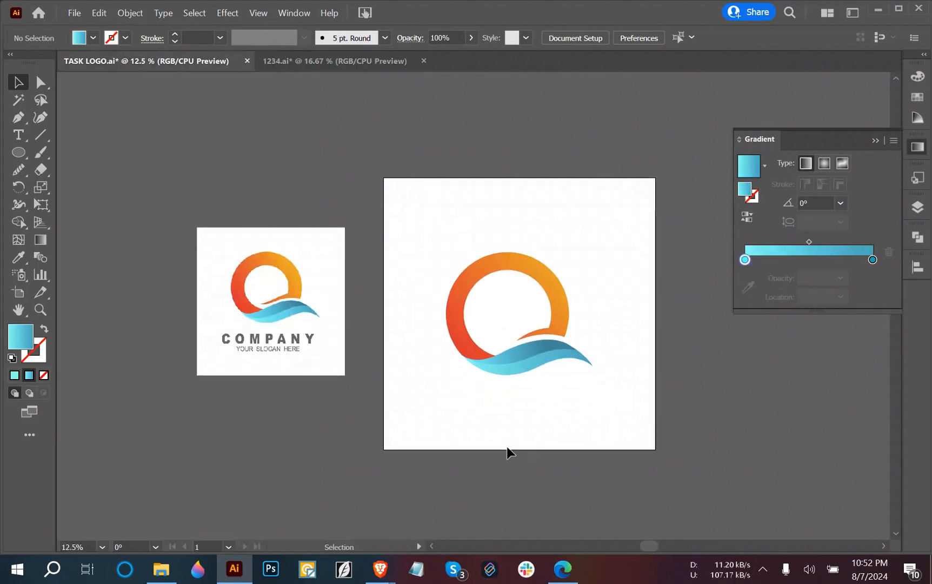
{"action": "left_click_drag", "start_coordinate": [512, 445], "coordinate": [475, 440]}
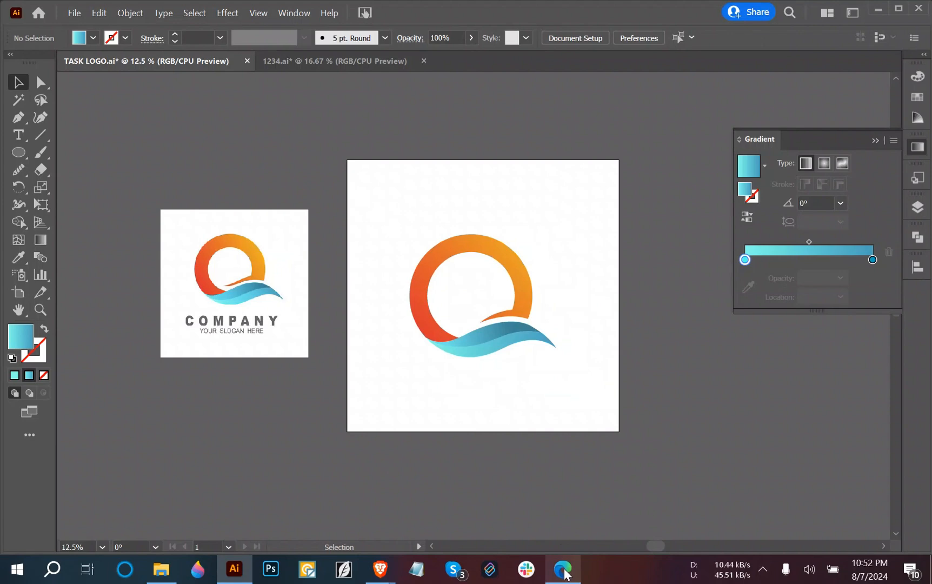
- Switch to Brave and look through the Google image results for "logo"
{"action": "mouse_move", "coordinate": [382, 568]}
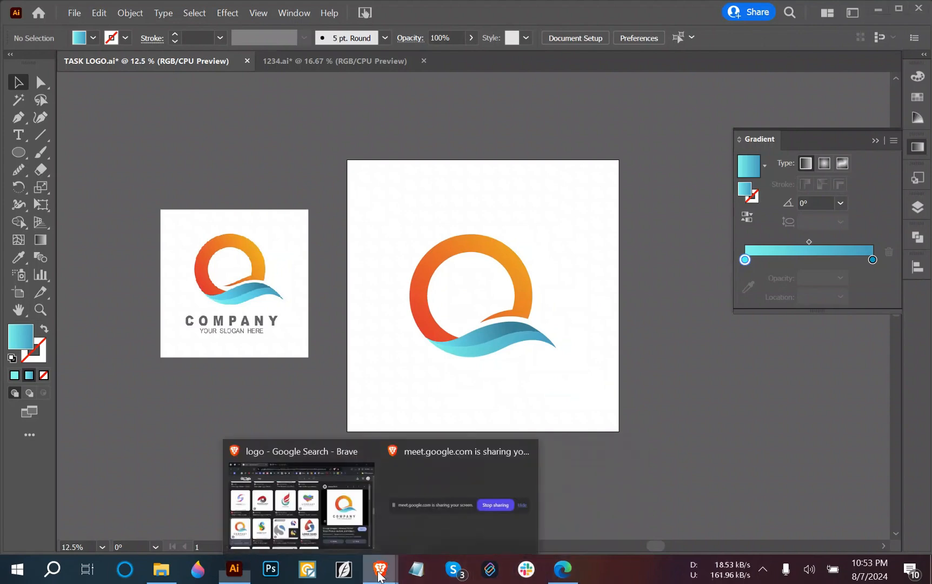
{"action": "left_click", "coordinate": [336, 508]}
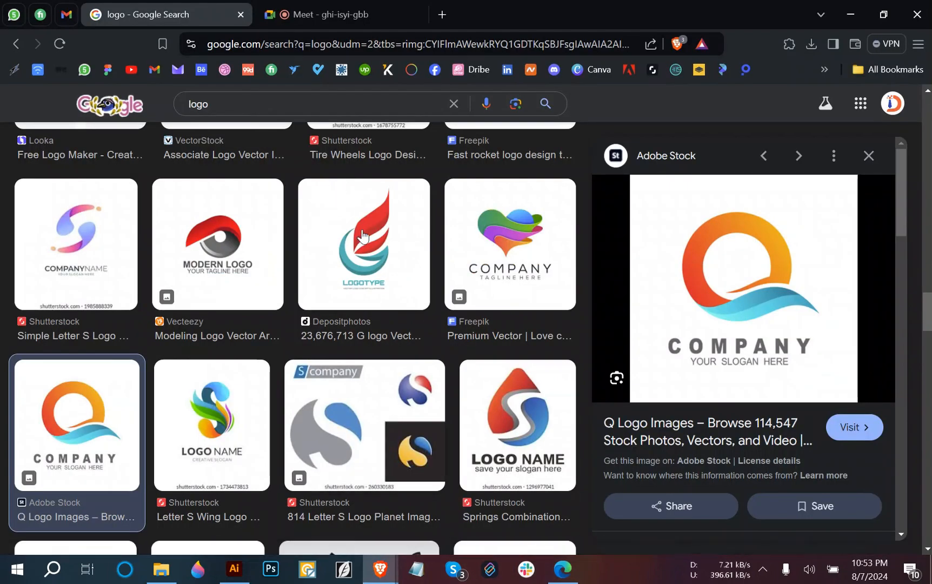
{"action": "scroll", "coordinate": [362, 236], "scroll_direction": "up", "scroll_amount": 6}
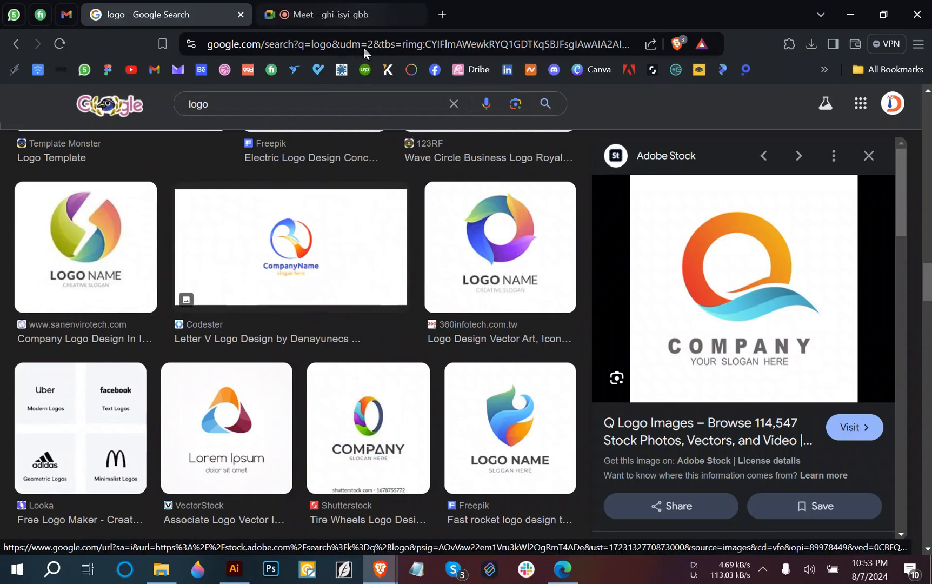
{"action": "scroll", "coordinate": [217, 250], "scroll_direction": "down", "scroll_amount": 5}
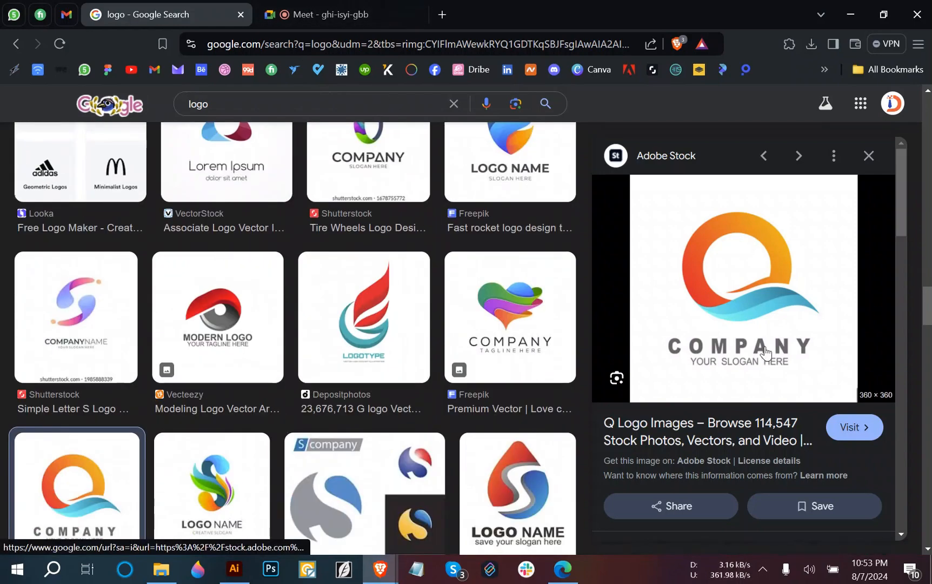
{"action": "scroll", "coordinate": [310, 373], "scroll_direction": "down", "scroll_amount": 10}
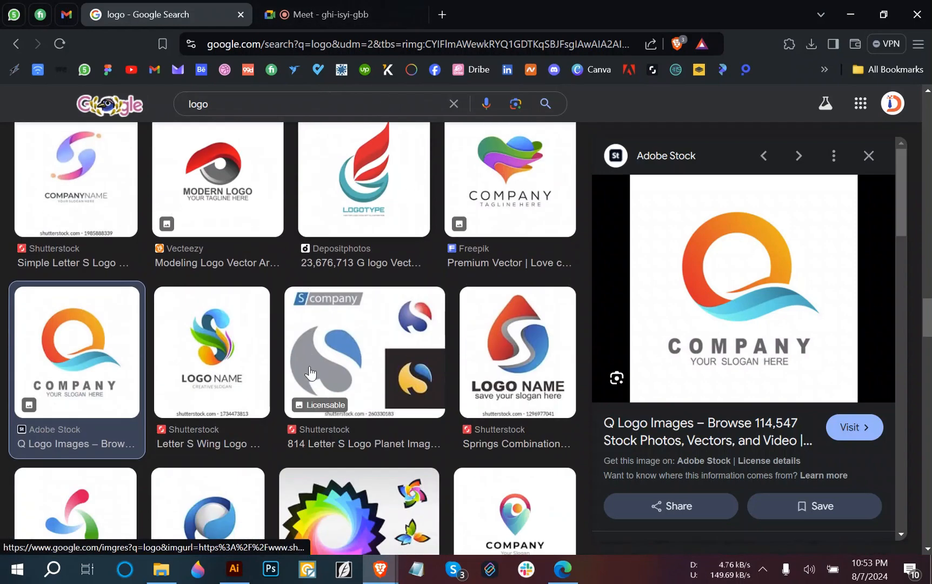
{"action": "scroll", "coordinate": [312, 375], "scroll_direction": "down", "scroll_amount": 4}
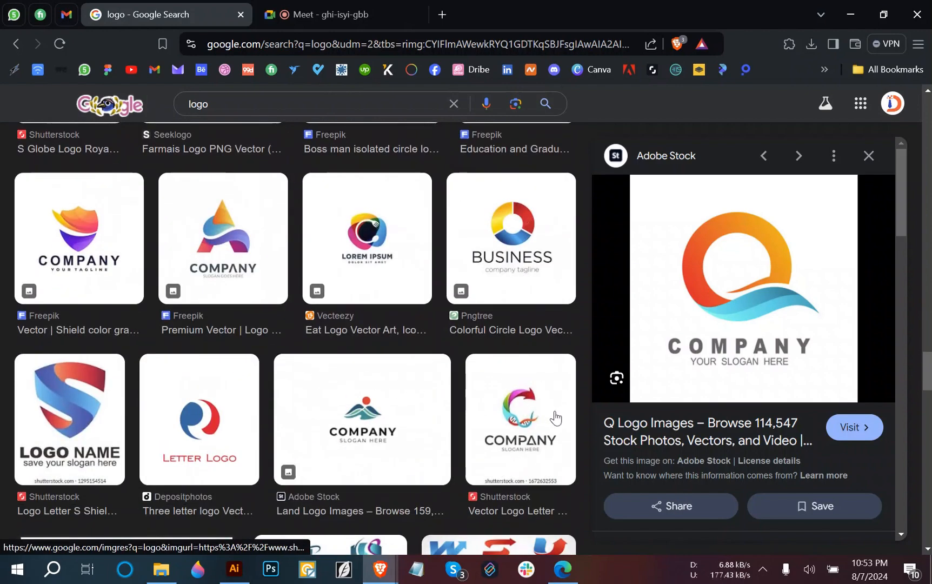
{"action": "scroll", "coordinate": [556, 418], "scroll_direction": "down", "scroll_amount": 3}
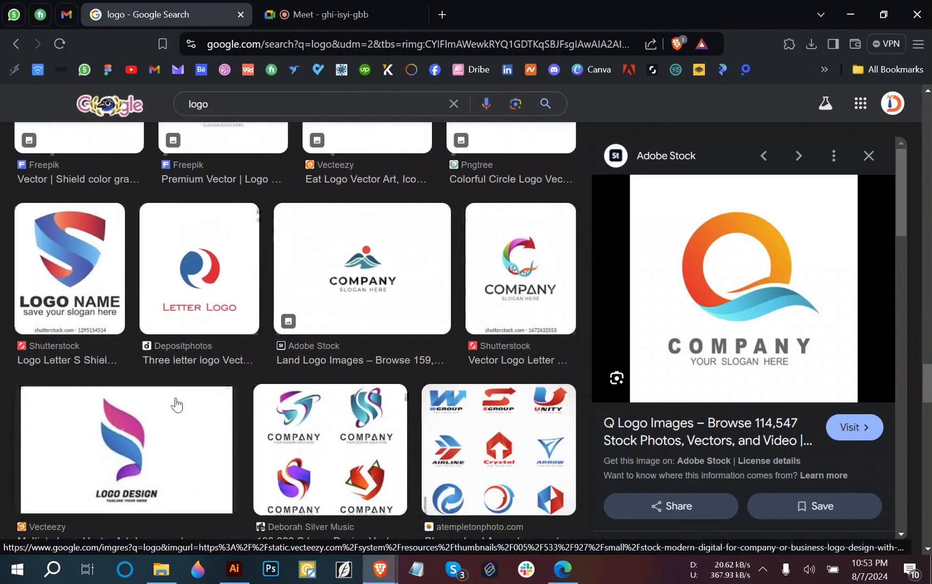
{"action": "scroll", "coordinate": [176, 405], "scroll_direction": "down", "scroll_amount": 3}
{"action": "scroll", "coordinate": [176, 404], "scroll_direction": "down", "scroll_amount": 8}
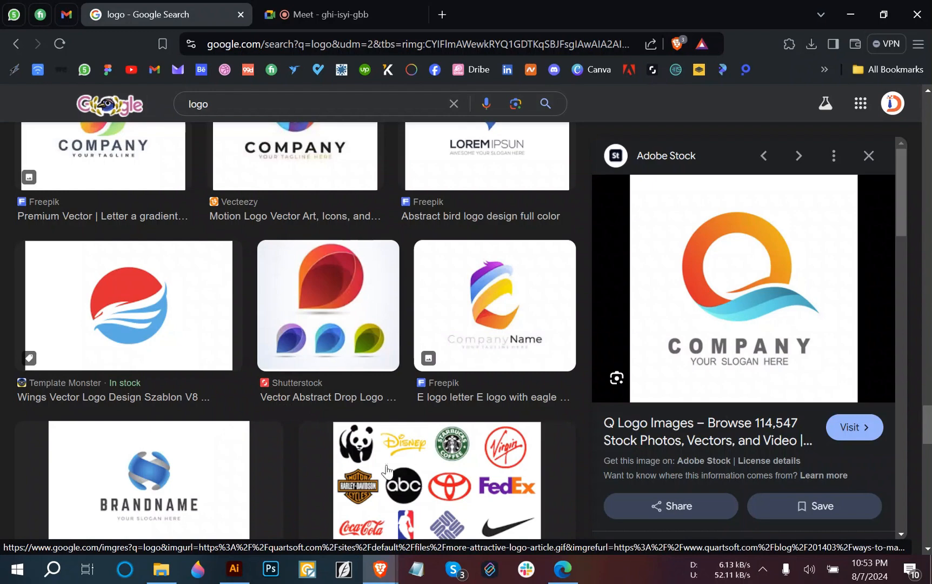
{"action": "scroll", "coordinate": [267, 415], "scroll_direction": "down", "scroll_amount": 2}
{"action": "scroll", "coordinate": [494, 427], "scroll_direction": "down", "scroll_amount": 3}
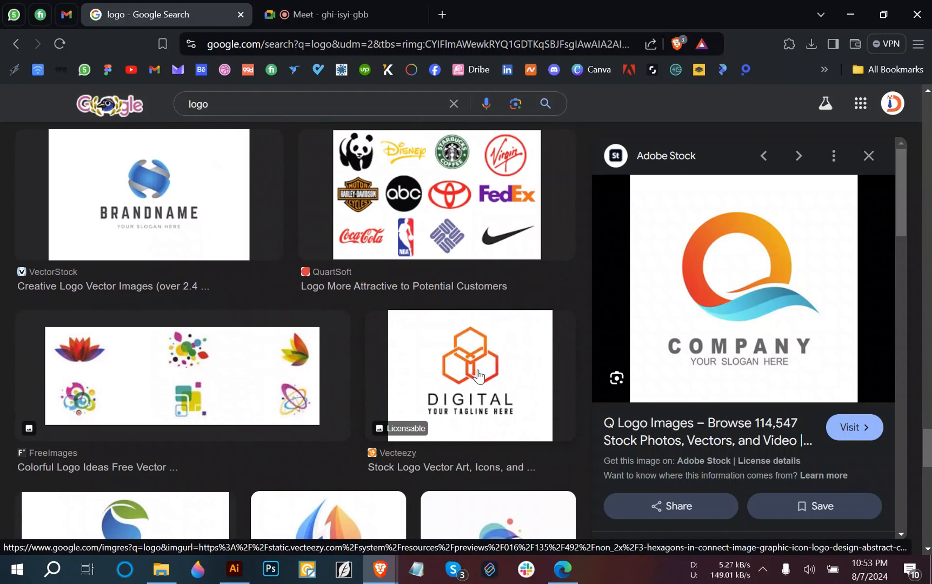
- Preview the DIGITAL hexagon logo and the LOREM IPSUM leaf logo, and look through the remaining logo image results
{"action": "left_click", "coordinate": [478, 375]}
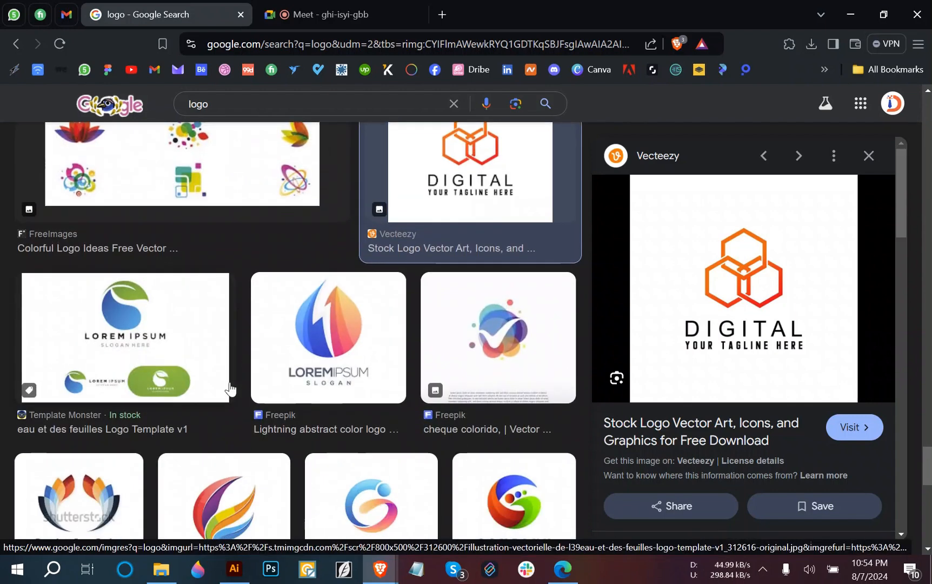
{"action": "left_click", "coordinate": [175, 338]}
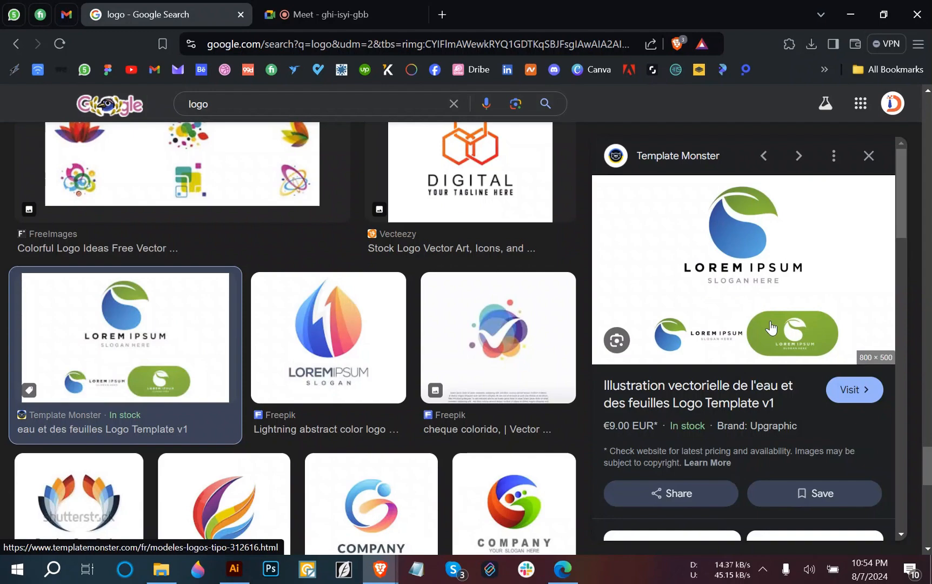
{"action": "scroll", "coordinate": [249, 366], "scroll_direction": "down", "scroll_amount": 10}
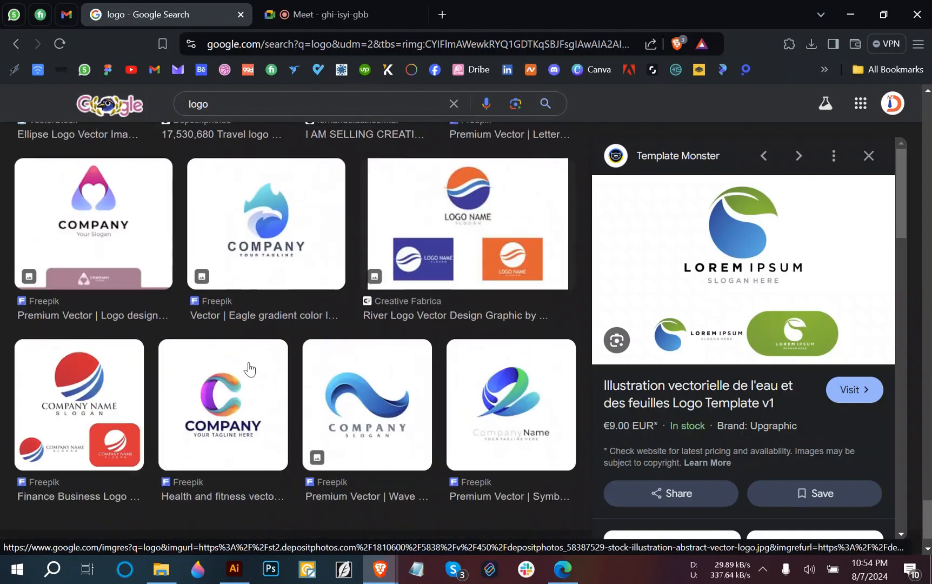
{"action": "scroll", "coordinate": [249, 369], "scroll_direction": "down", "scroll_amount": 2}
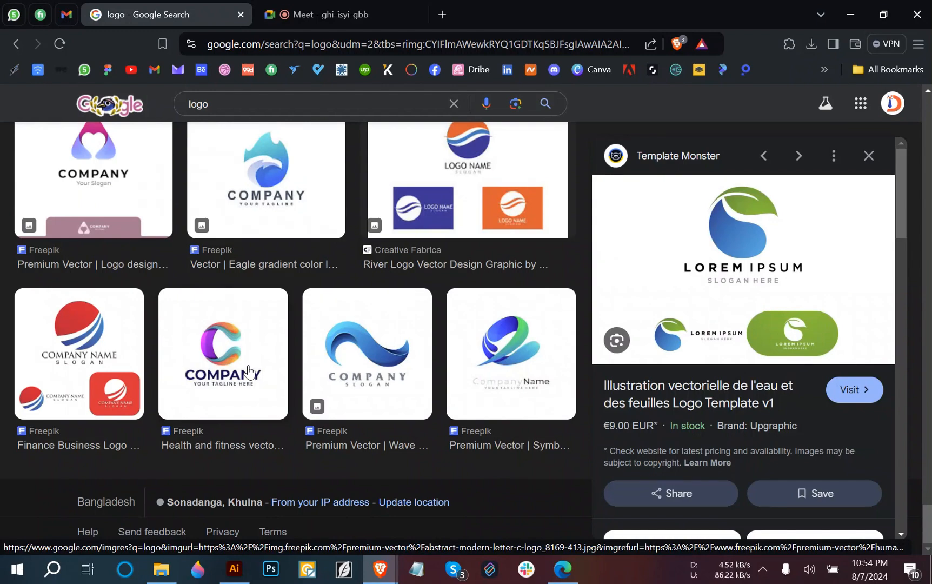
{"action": "scroll", "coordinate": [249, 373], "scroll_direction": "down", "scroll_amount": 15}
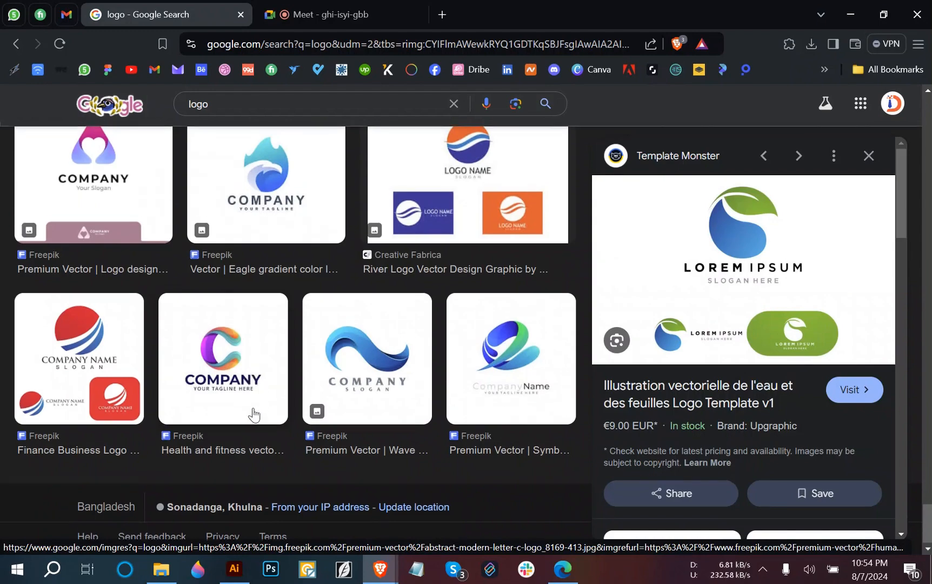
{"action": "scroll", "coordinate": [254, 416], "scroll_direction": "up", "scroll_amount": 5}
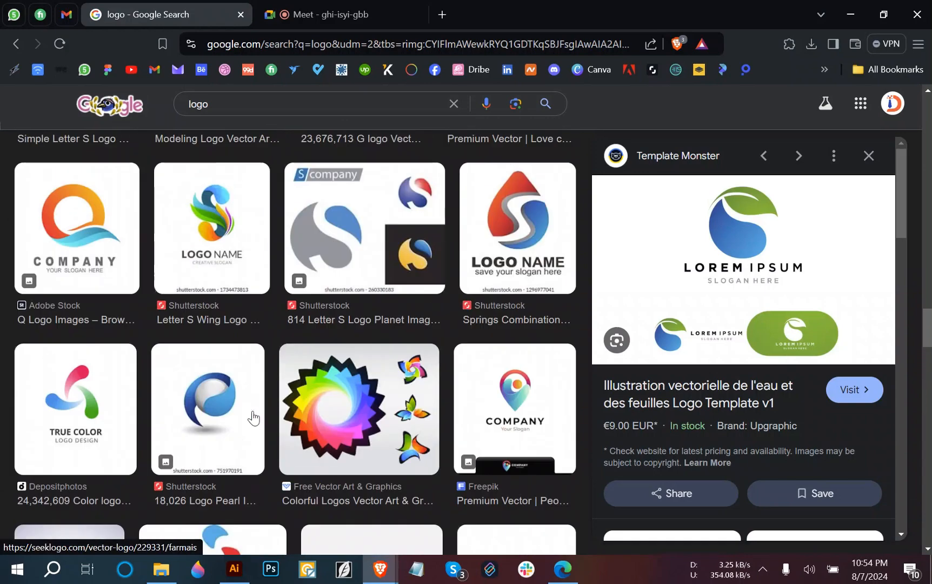
{"action": "scroll", "coordinate": [251, 421], "scroll_direction": "down", "scroll_amount": 10}
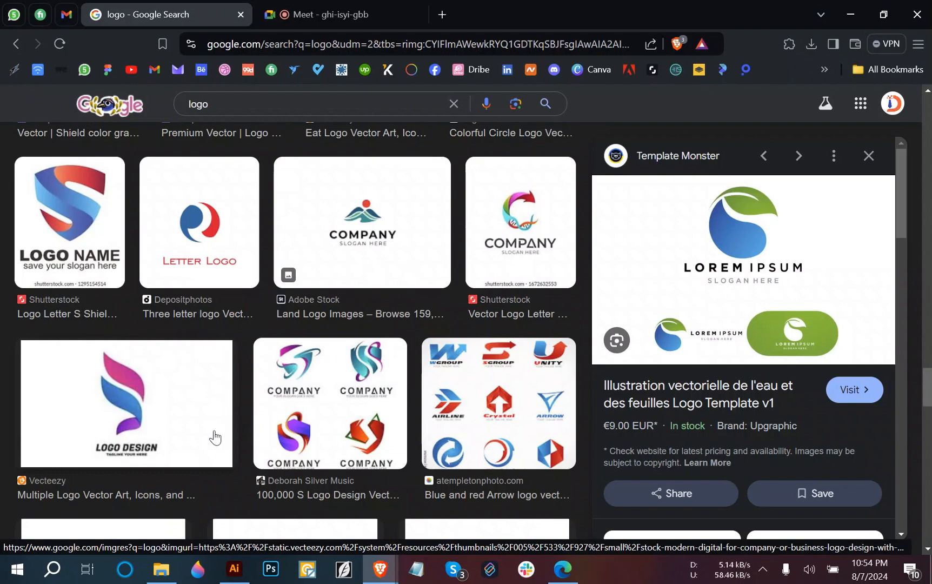
{"action": "scroll", "coordinate": [308, 411], "scroll_direction": "up", "scroll_amount": 14}
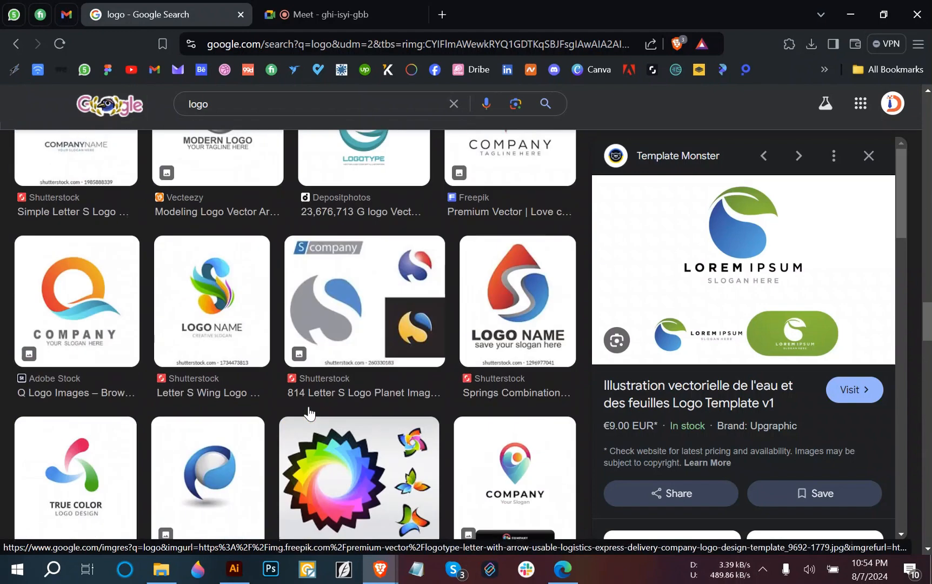
{"action": "scroll", "coordinate": [308, 411], "scroll_direction": "up", "scroll_amount": 15}
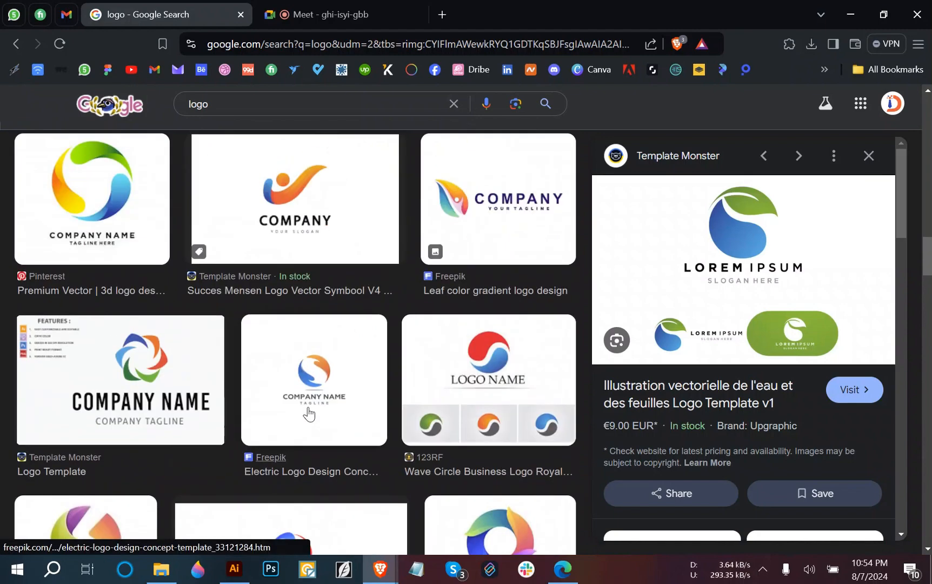
{"action": "scroll", "coordinate": [309, 415], "scroll_direction": "up", "scroll_amount": 15}
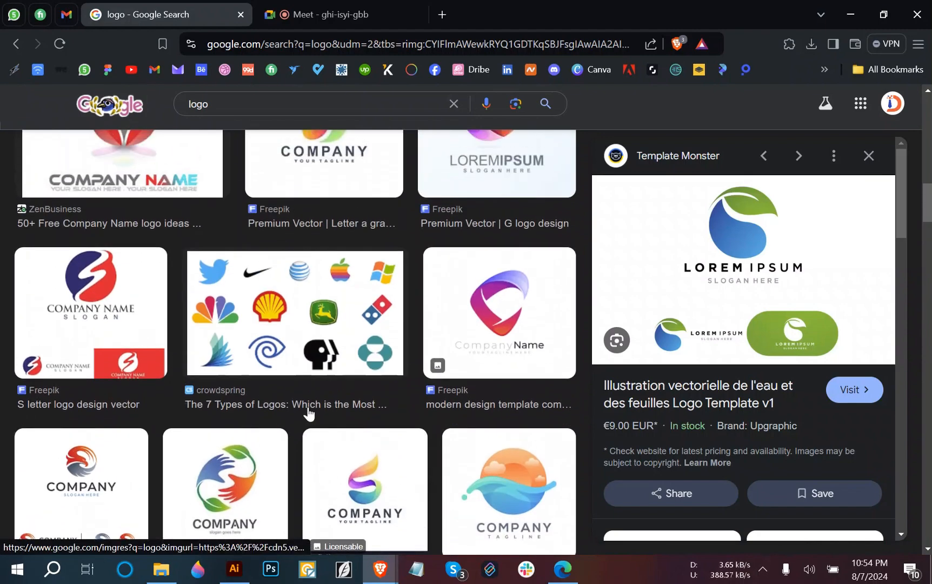
{"action": "scroll", "coordinate": [308, 414], "scroll_direction": "up", "scroll_amount": 4}
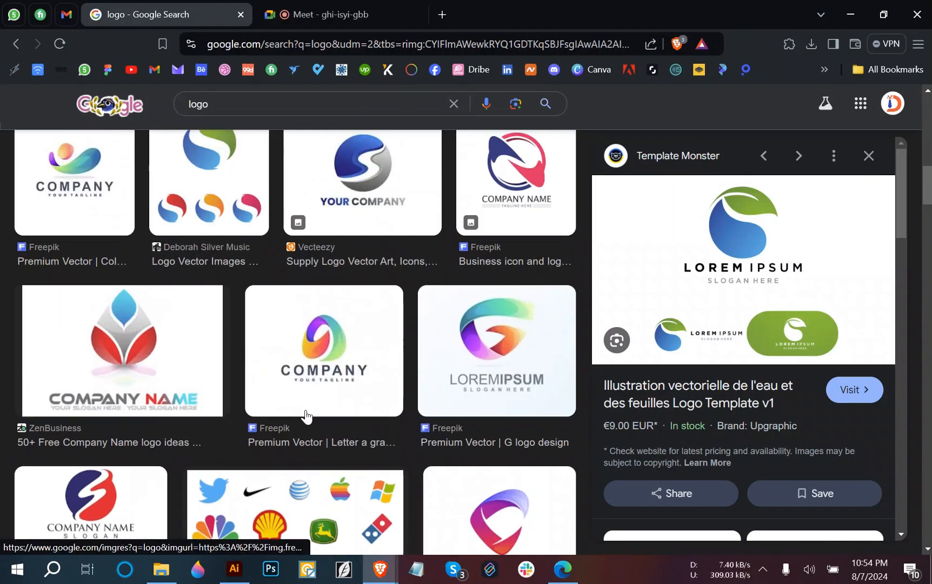
{"action": "scroll", "coordinate": [303, 417], "scroll_direction": "up", "scroll_amount": 4}
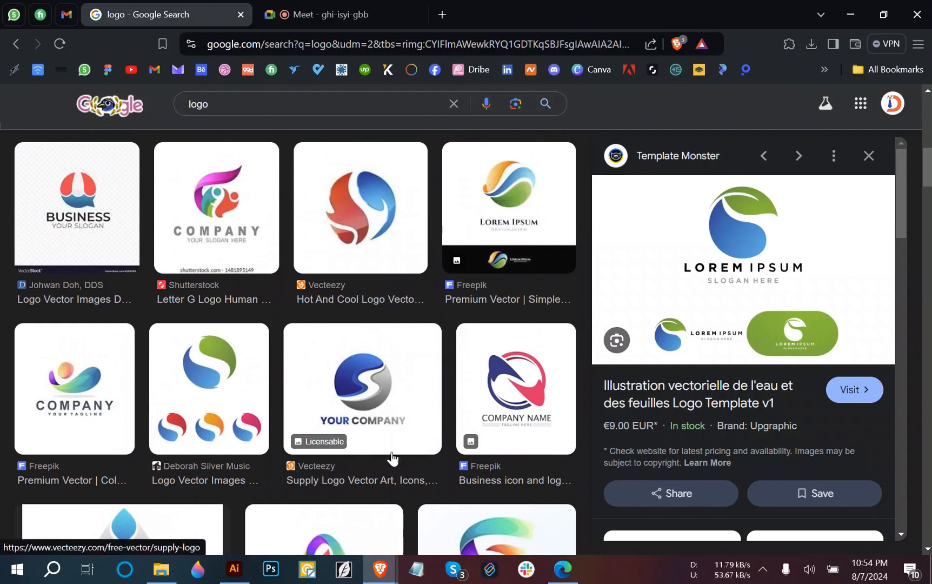
{"action": "scroll", "coordinate": [359, 438], "scroll_direction": "up", "scroll_amount": 2}
{"action": "scroll", "coordinate": [359, 438], "scroll_direction": "up", "scroll_amount": 1}
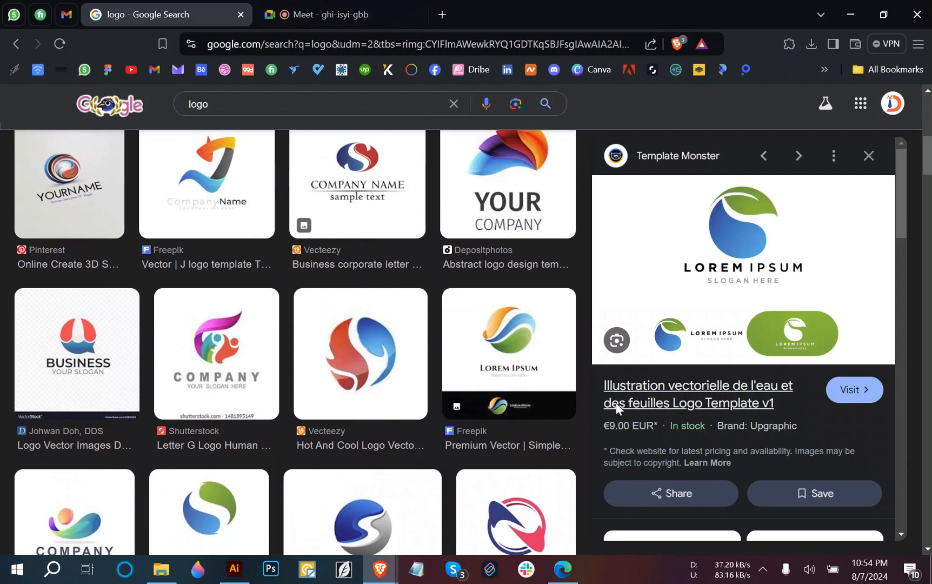
- Go to the Google Meet call and stop sharing the screen
{"action": "left_click", "coordinate": [346, 13]}
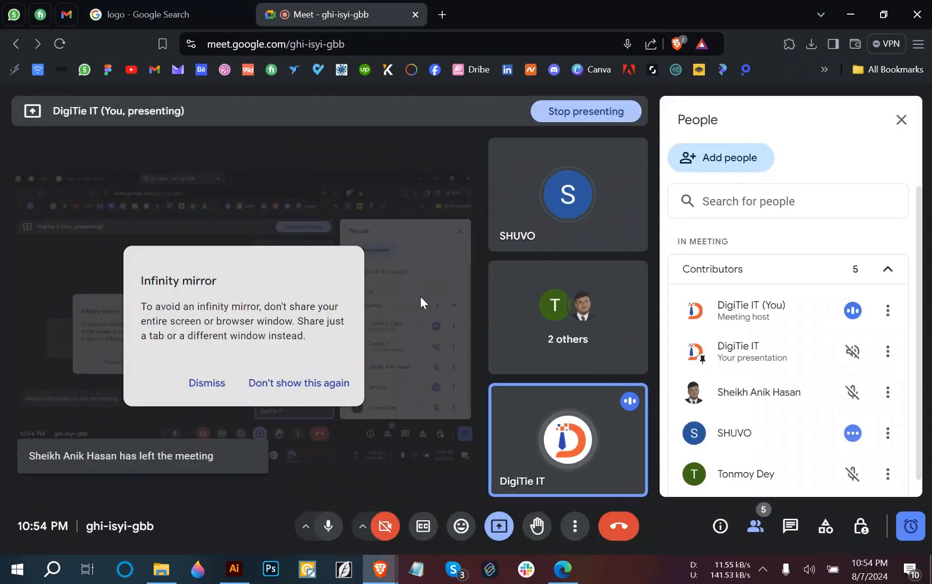
{"action": "mouse_move", "coordinate": [385, 573]}
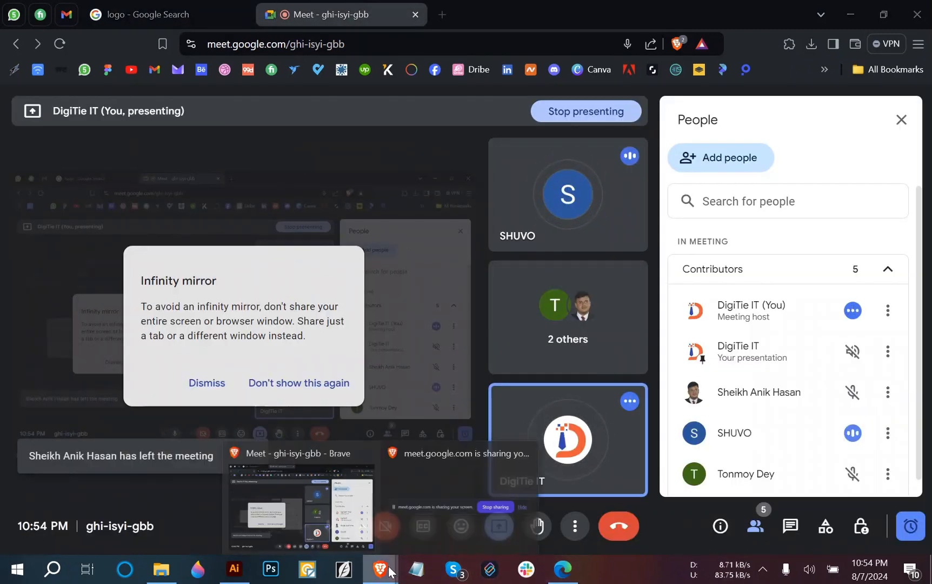
{"action": "left_click", "coordinate": [445, 520]}
{"action": "left_click", "coordinate": [544, 532]}
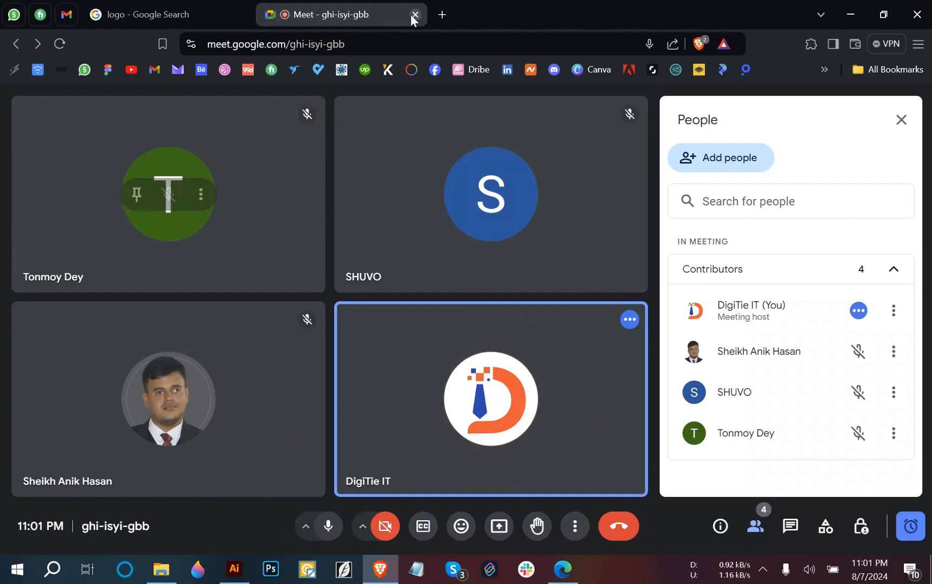
- Switch to WhatsApp in Edge, open the ESC compass logo image from the GD Batch 01 & 02 group and examine it enlarged
{"action": "left_click", "coordinate": [439, 6]}
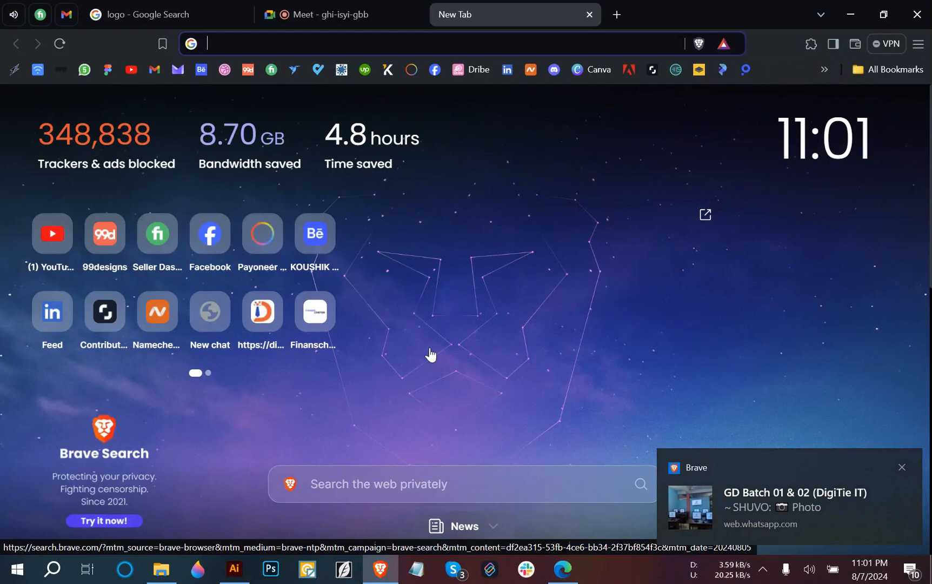
{"action": "left_click", "coordinate": [557, 568]}
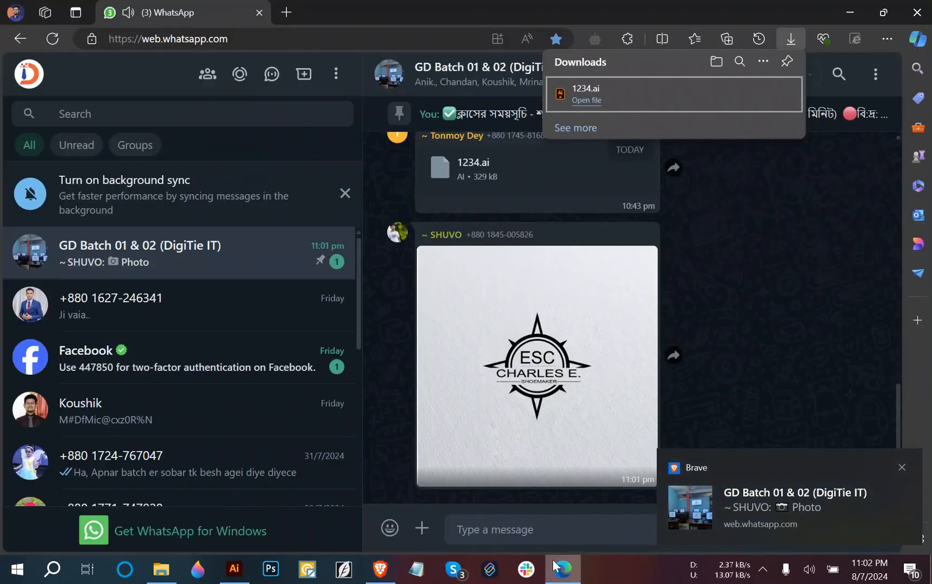
{"action": "left_click", "coordinate": [530, 487]}
{"action": "left_click", "coordinate": [411, 317]}
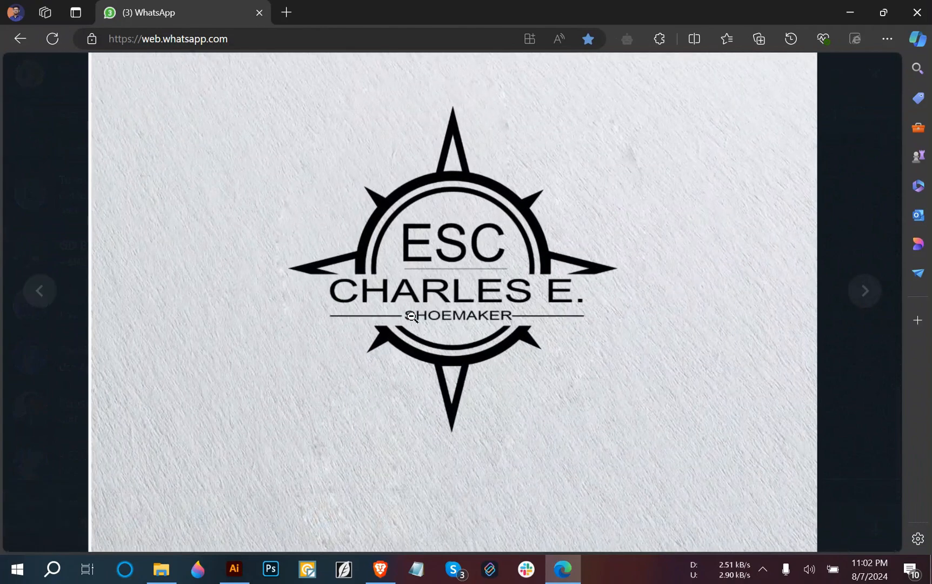
{"action": "left_click", "coordinate": [448, 310]}
{"action": "left_click", "coordinate": [466, 288]}
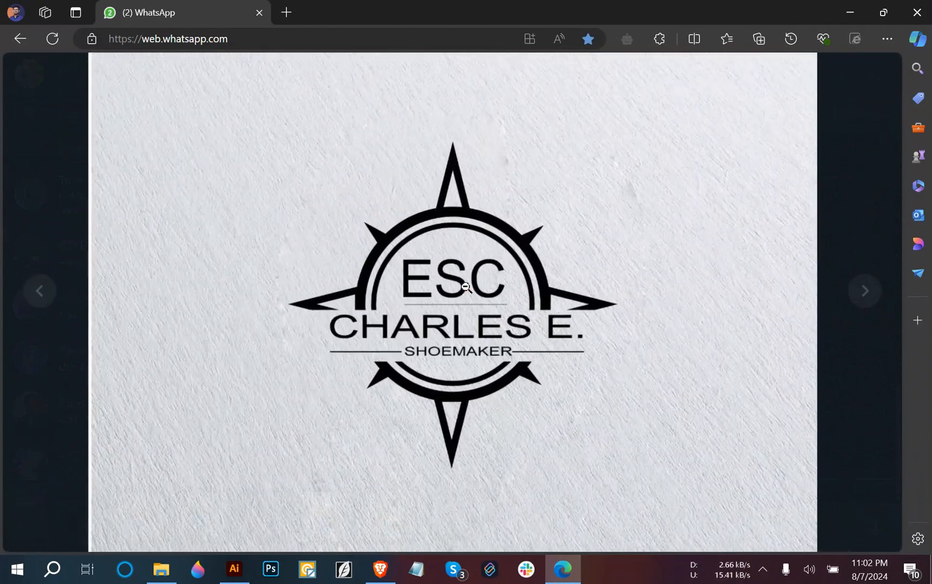
{"action": "left_click", "coordinate": [452, 271]}
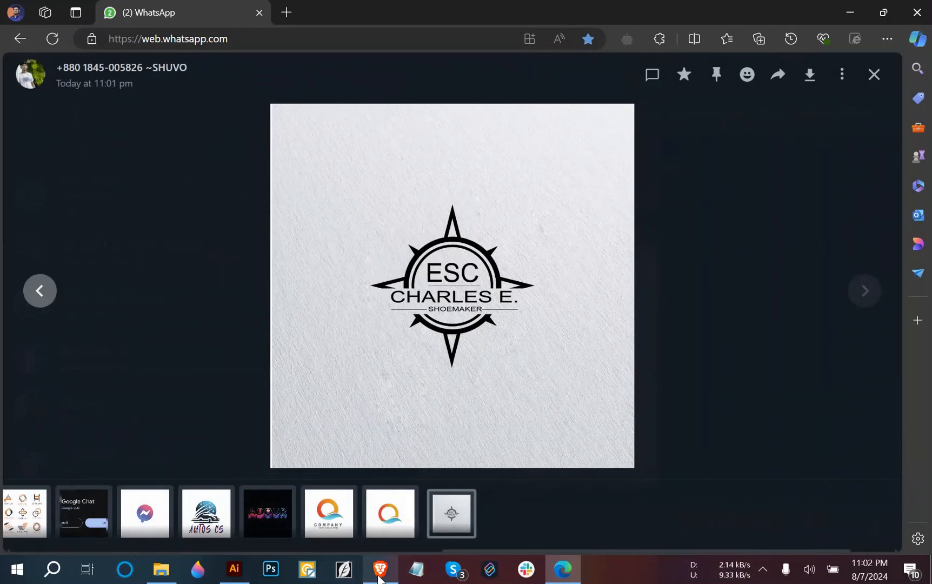
- Return to the Google Meet call in Brave and share the entire screen
{"action": "left_click", "coordinate": [379, 572]}
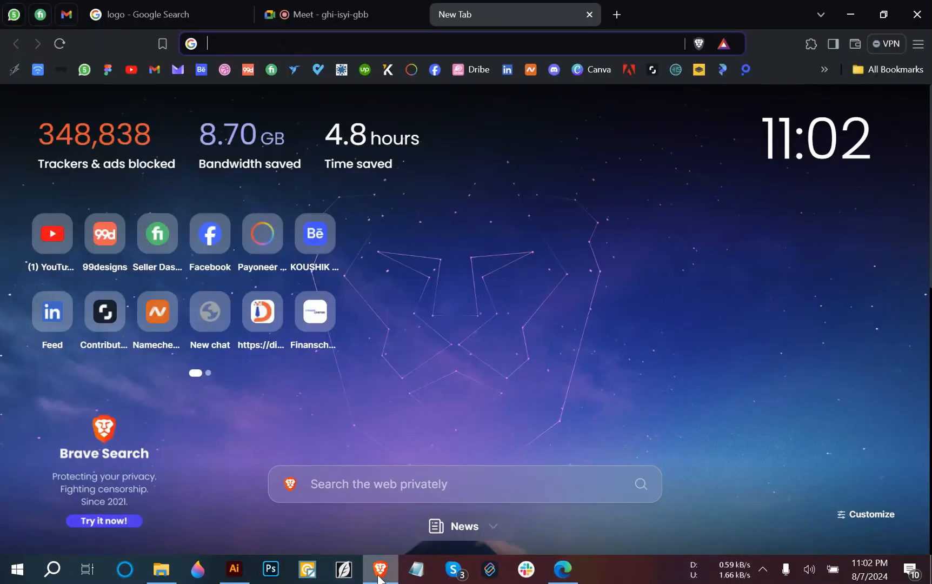
{"action": "left_click", "coordinate": [317, 20]}
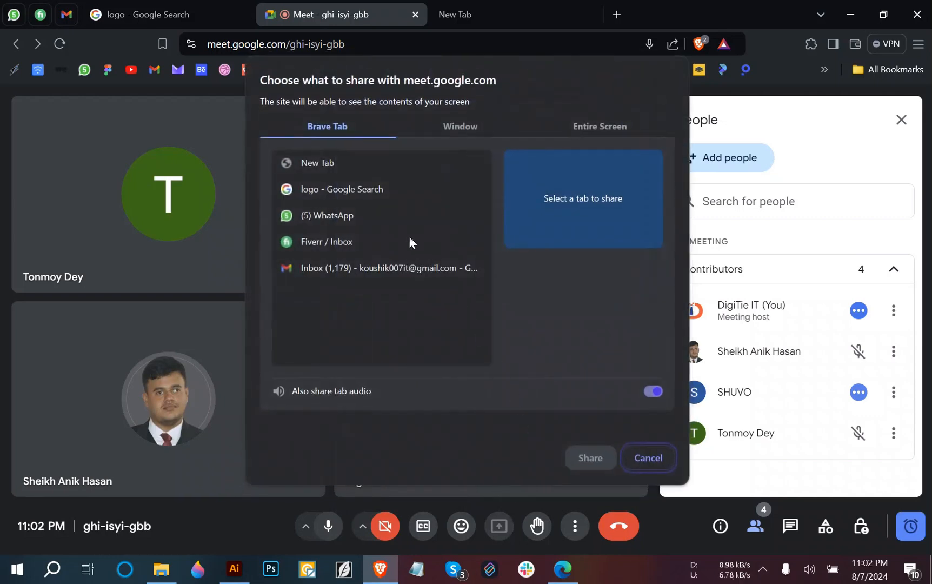
{"action": "left_click", "coordinate": [578, 134]}
{"action": "left_click", "coordinate": [584, 458]}
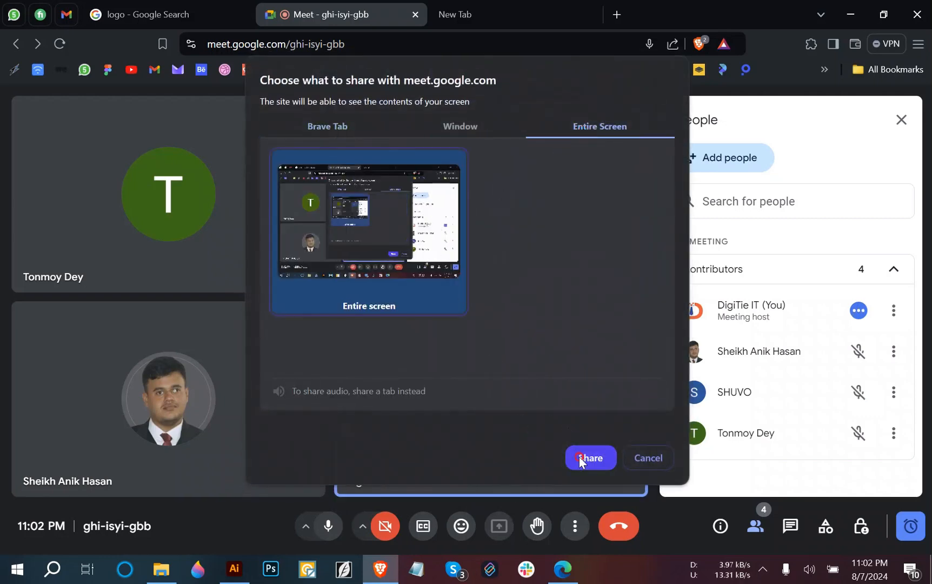
- Switch back to WhatsApp in Edge, hide the screen-sharing notice and enlarge the ESC compass logo image
{"action": "left_click", "coordinate": [561, 570]}
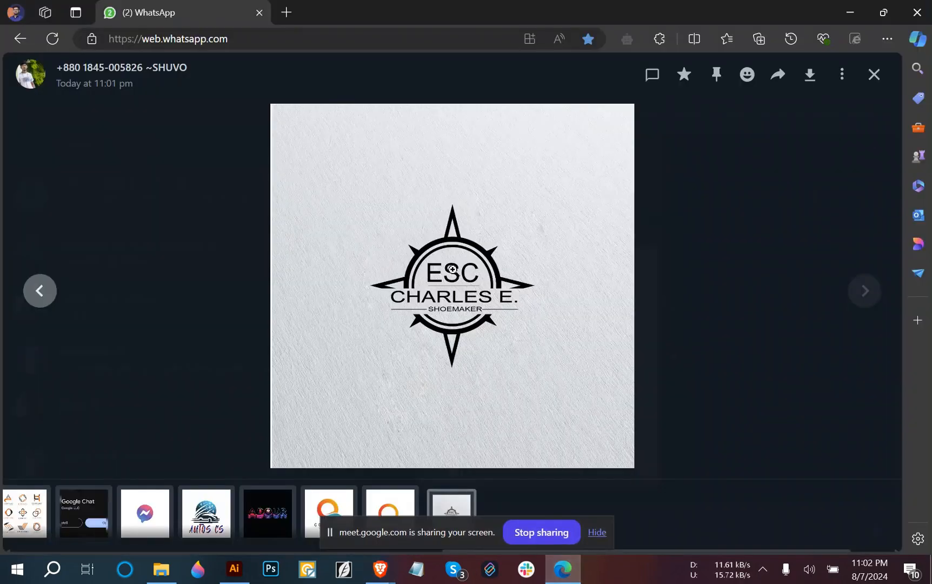
{"action": "left_click", "coordinate": [597, 533]}
{"action": "left_click", "coordinate": [453, 274]}
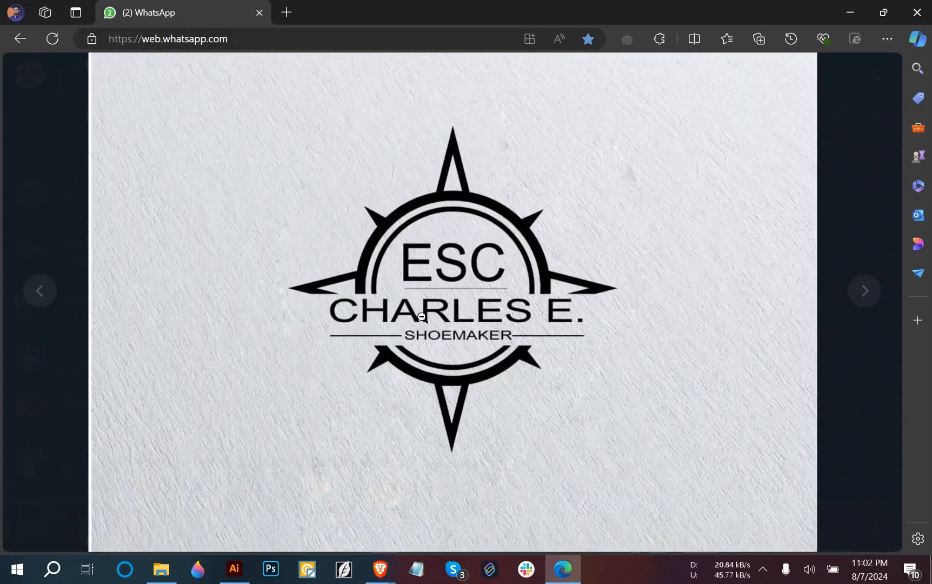